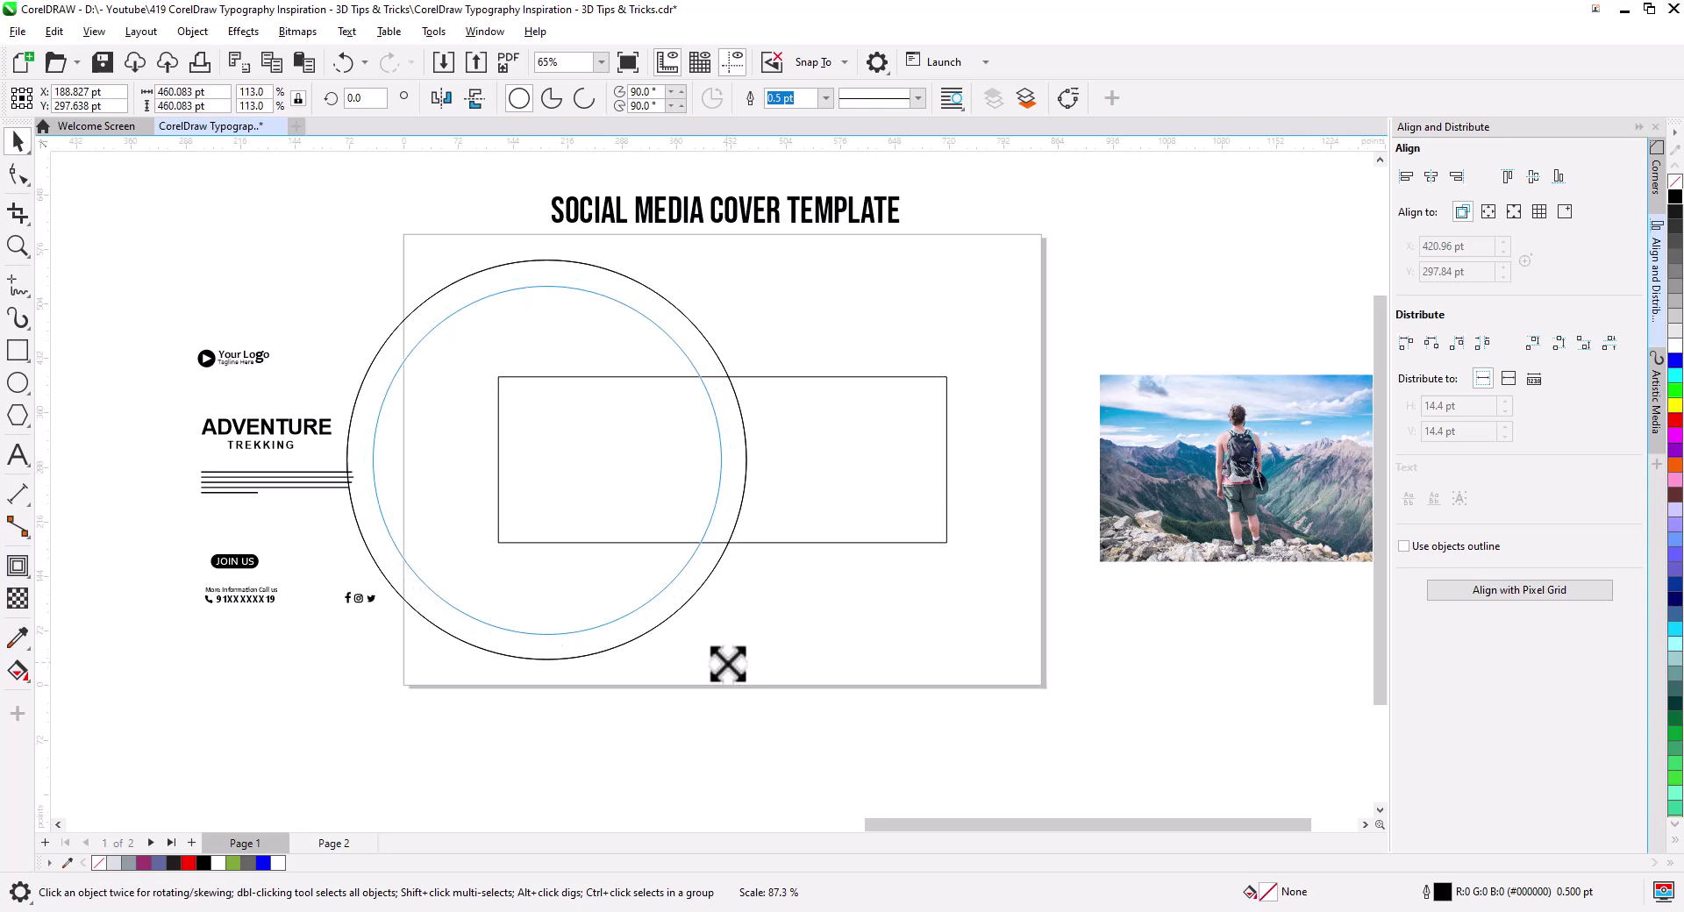
Step: Draw a circle about 150 pt in diameter inside the rectangle, overlapping the right edges of the two large circles
{"action": "left_click", "coordinate": [825, 613]}
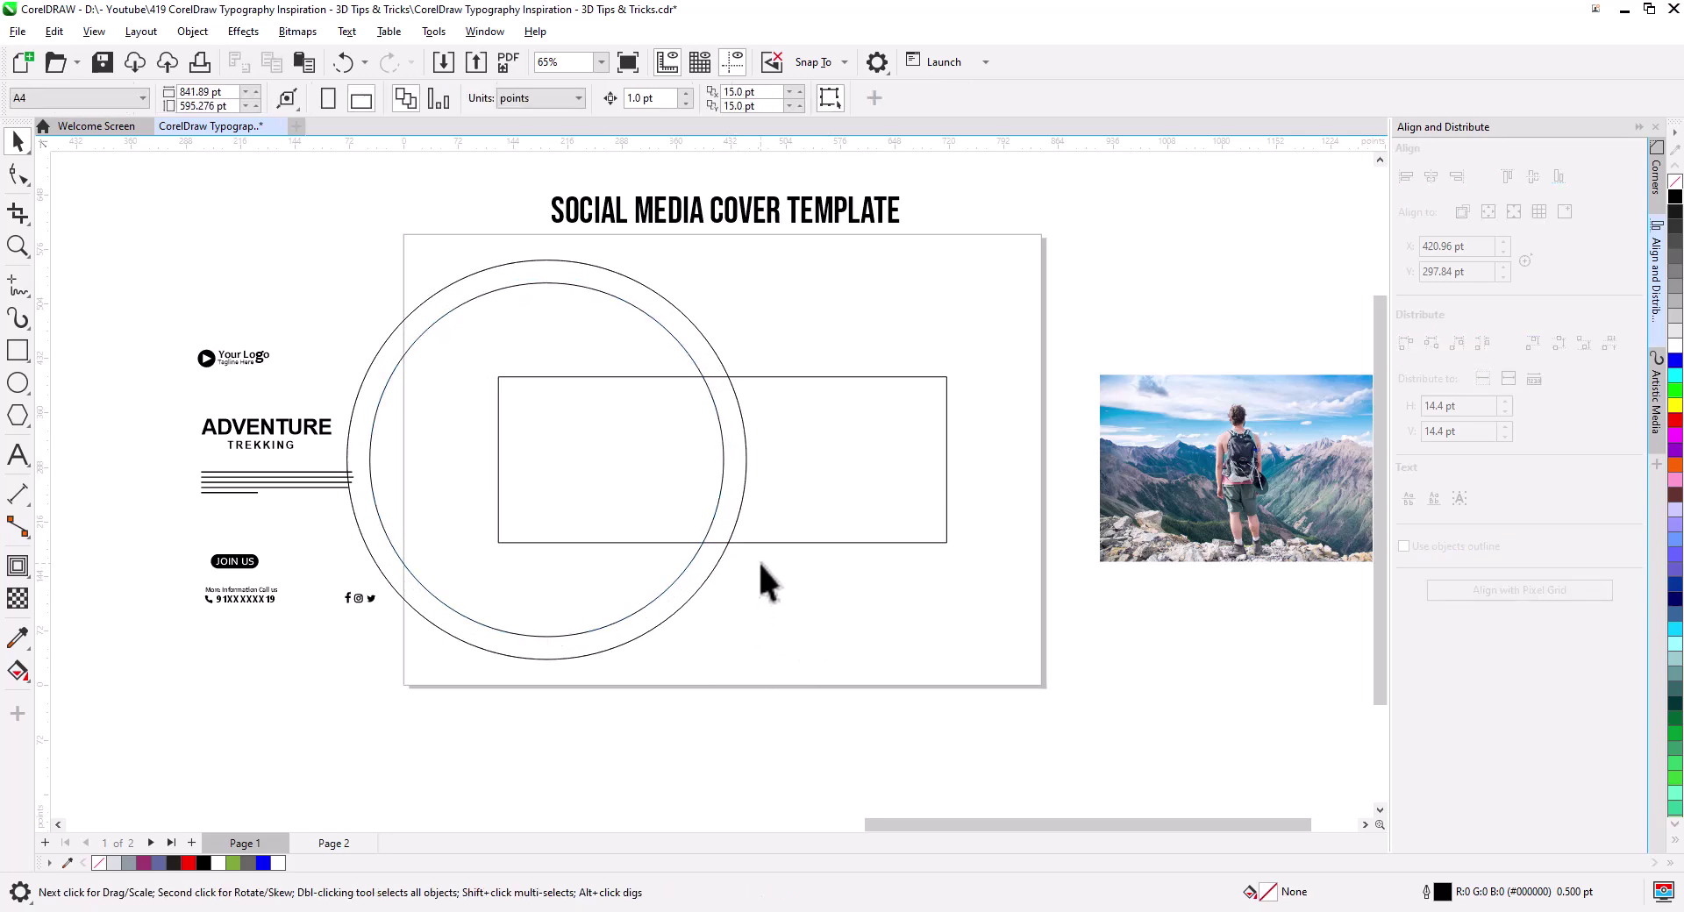
{"action": "scroll", "coordinate": [760, 560], "scroll_direction": "up", "scroll_amount": 3}
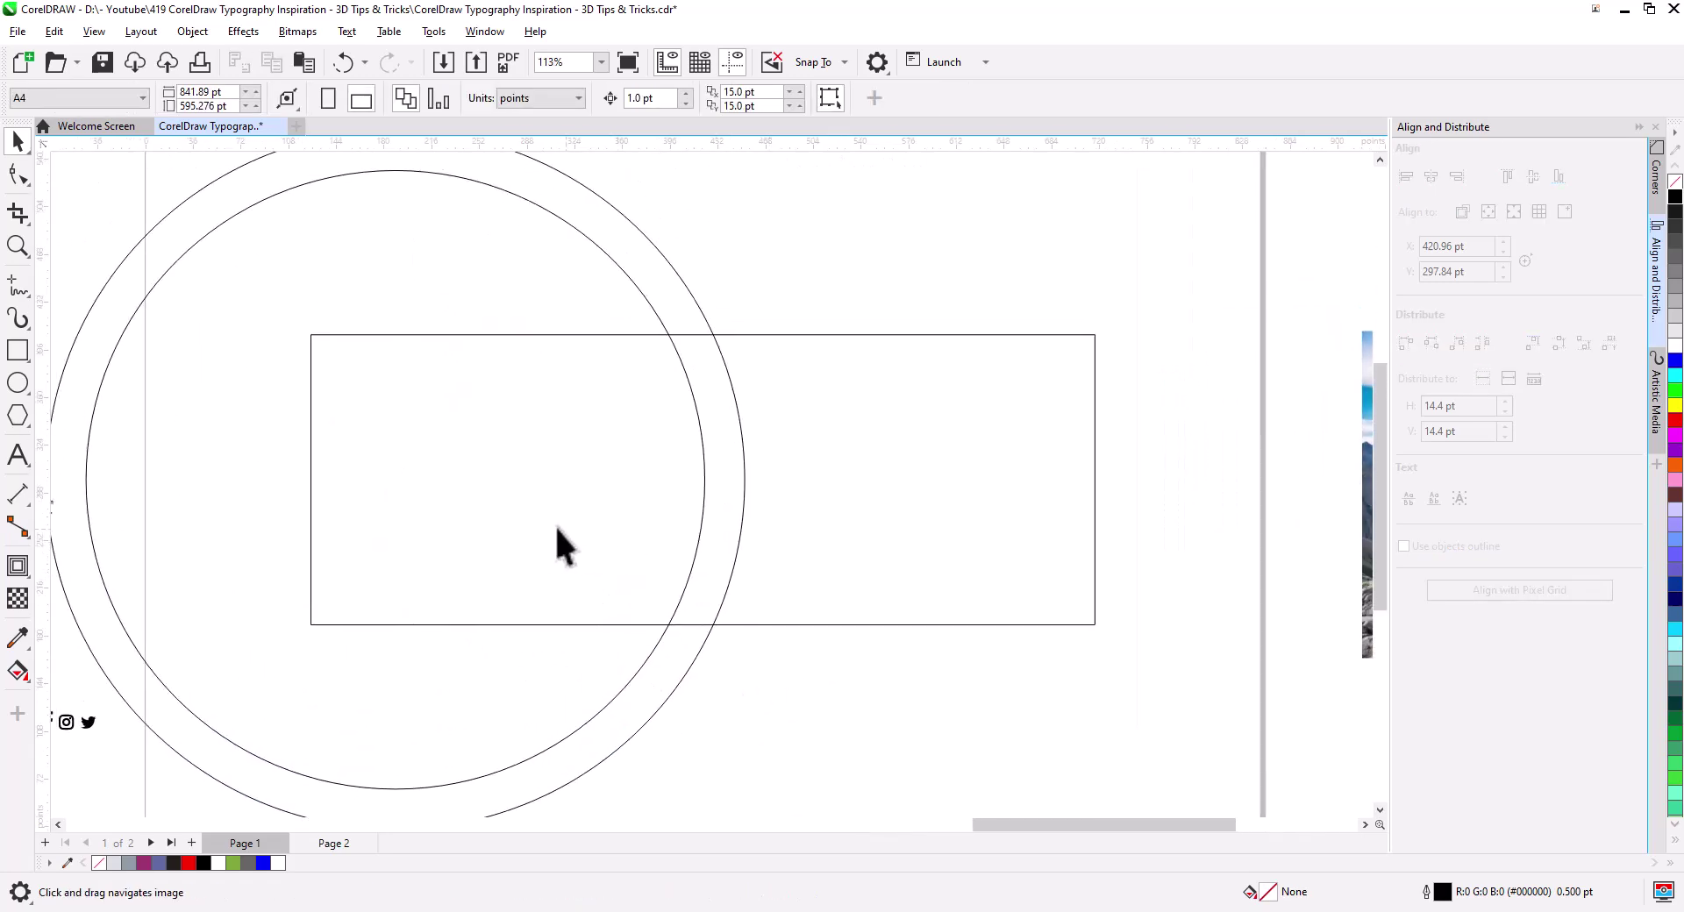
{"action": "left_click", "coordinate": [18, 382]}
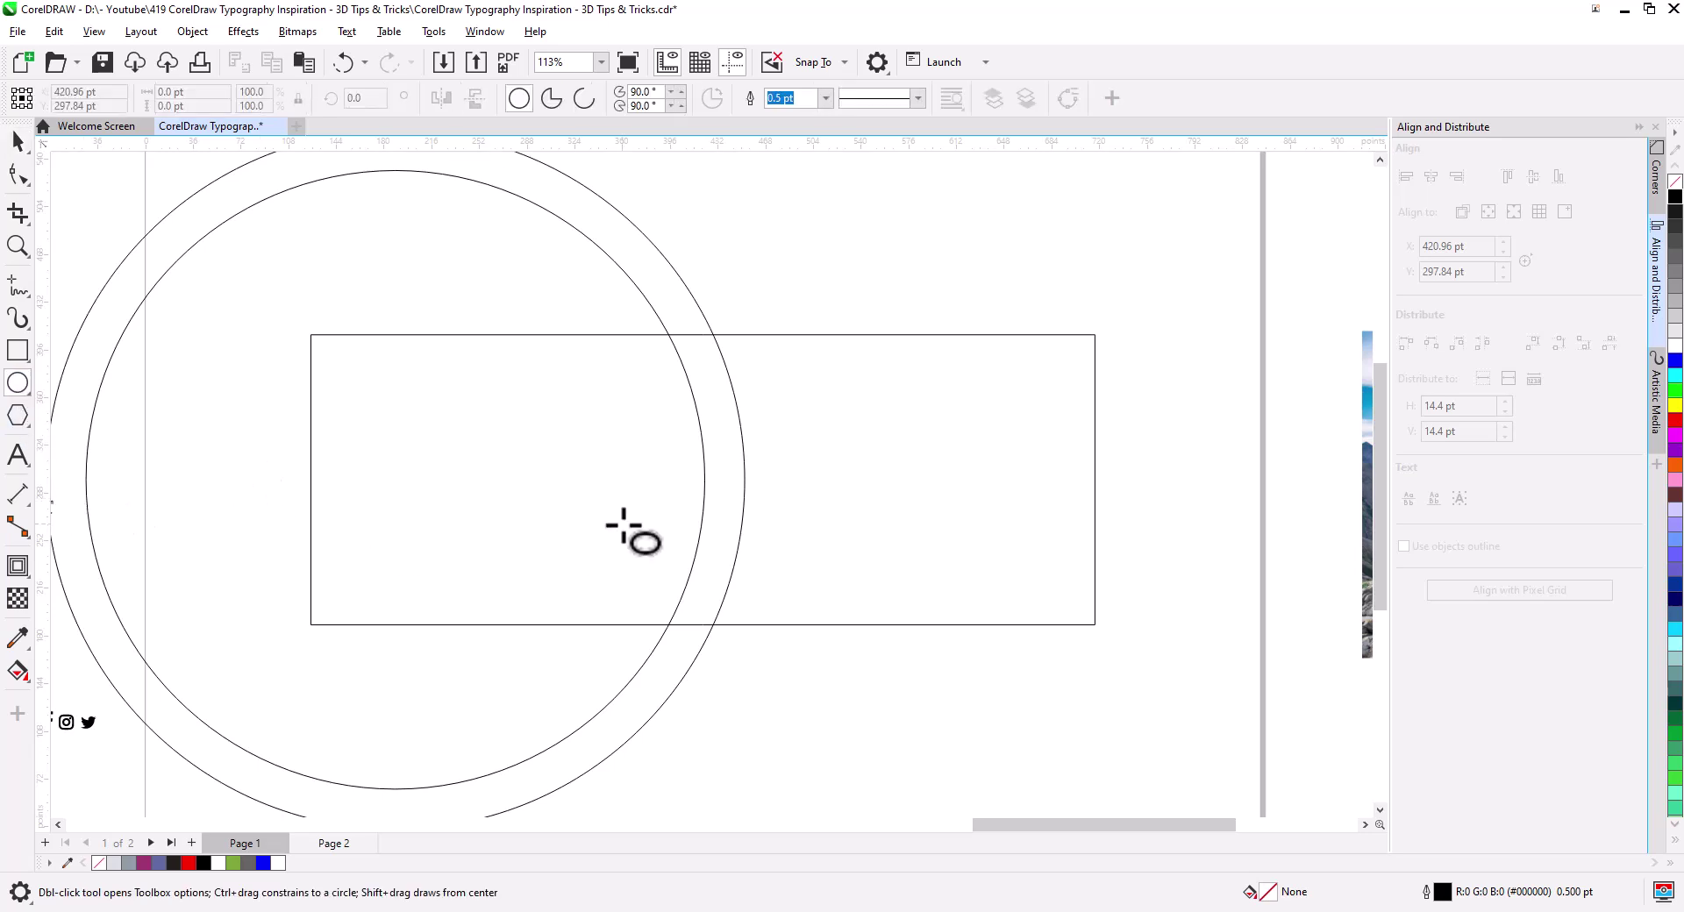
{"action": "left_click_drag", "start_coordinate": [650, 395], "coordinate": [844, 589]}
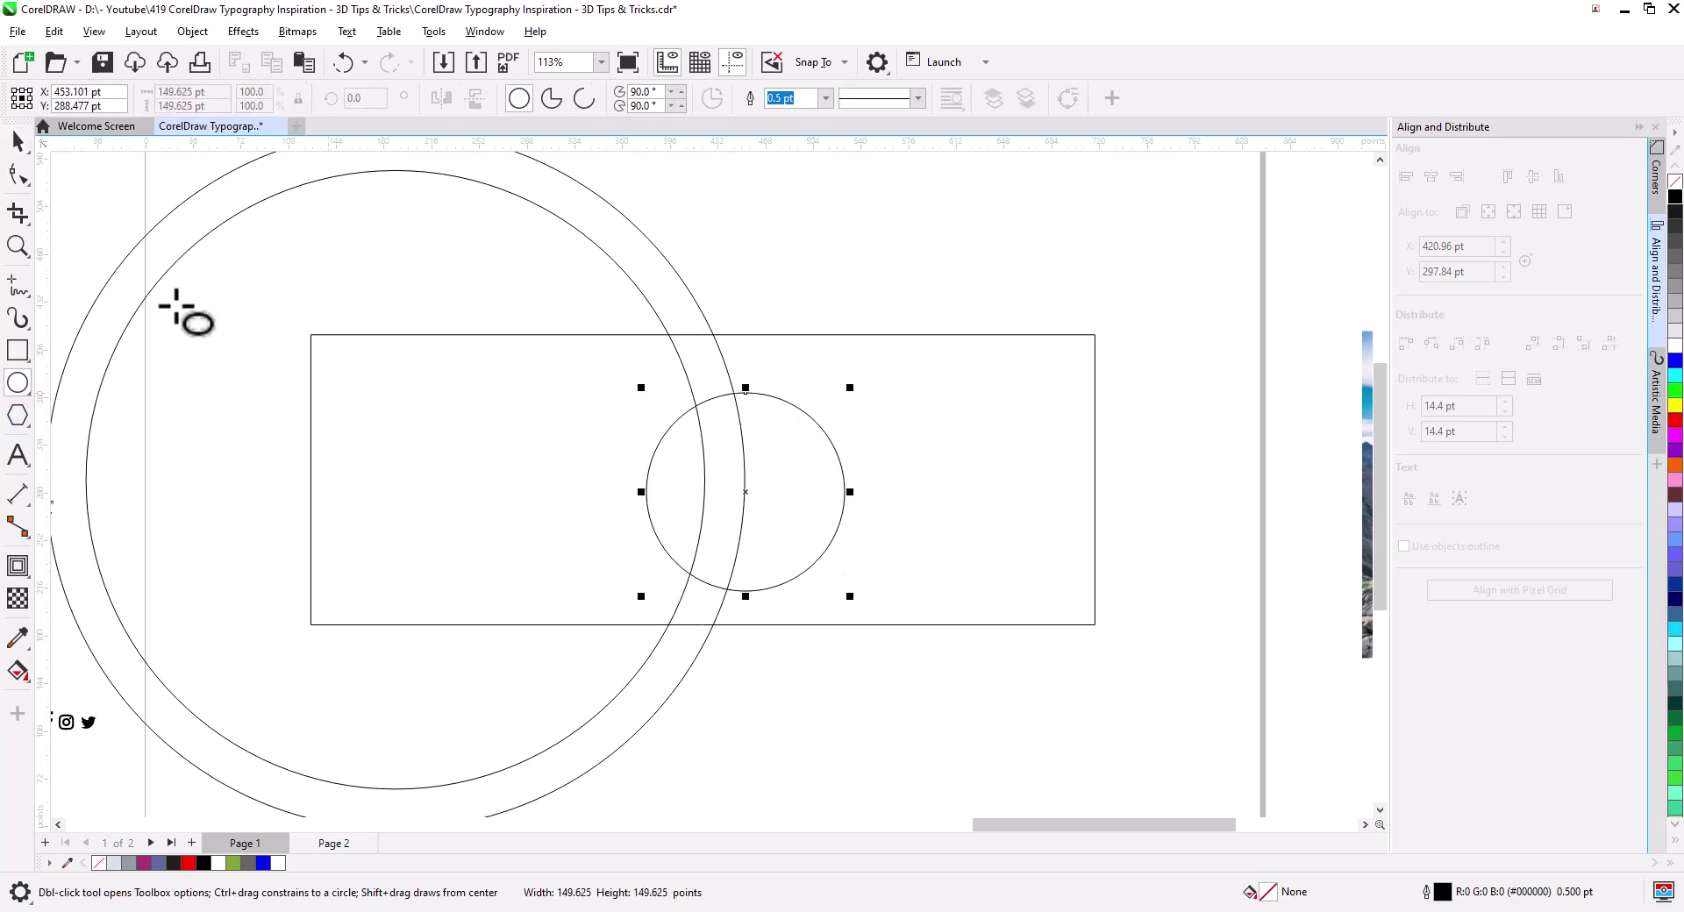
Step: Centre the small circle vertically on the rectangle and shift it slightly left to about X 446 pt
{"action": "key", "text": "space"}
{"action": "left_click", "coordinate": [1015, 478], "text": "shift"}
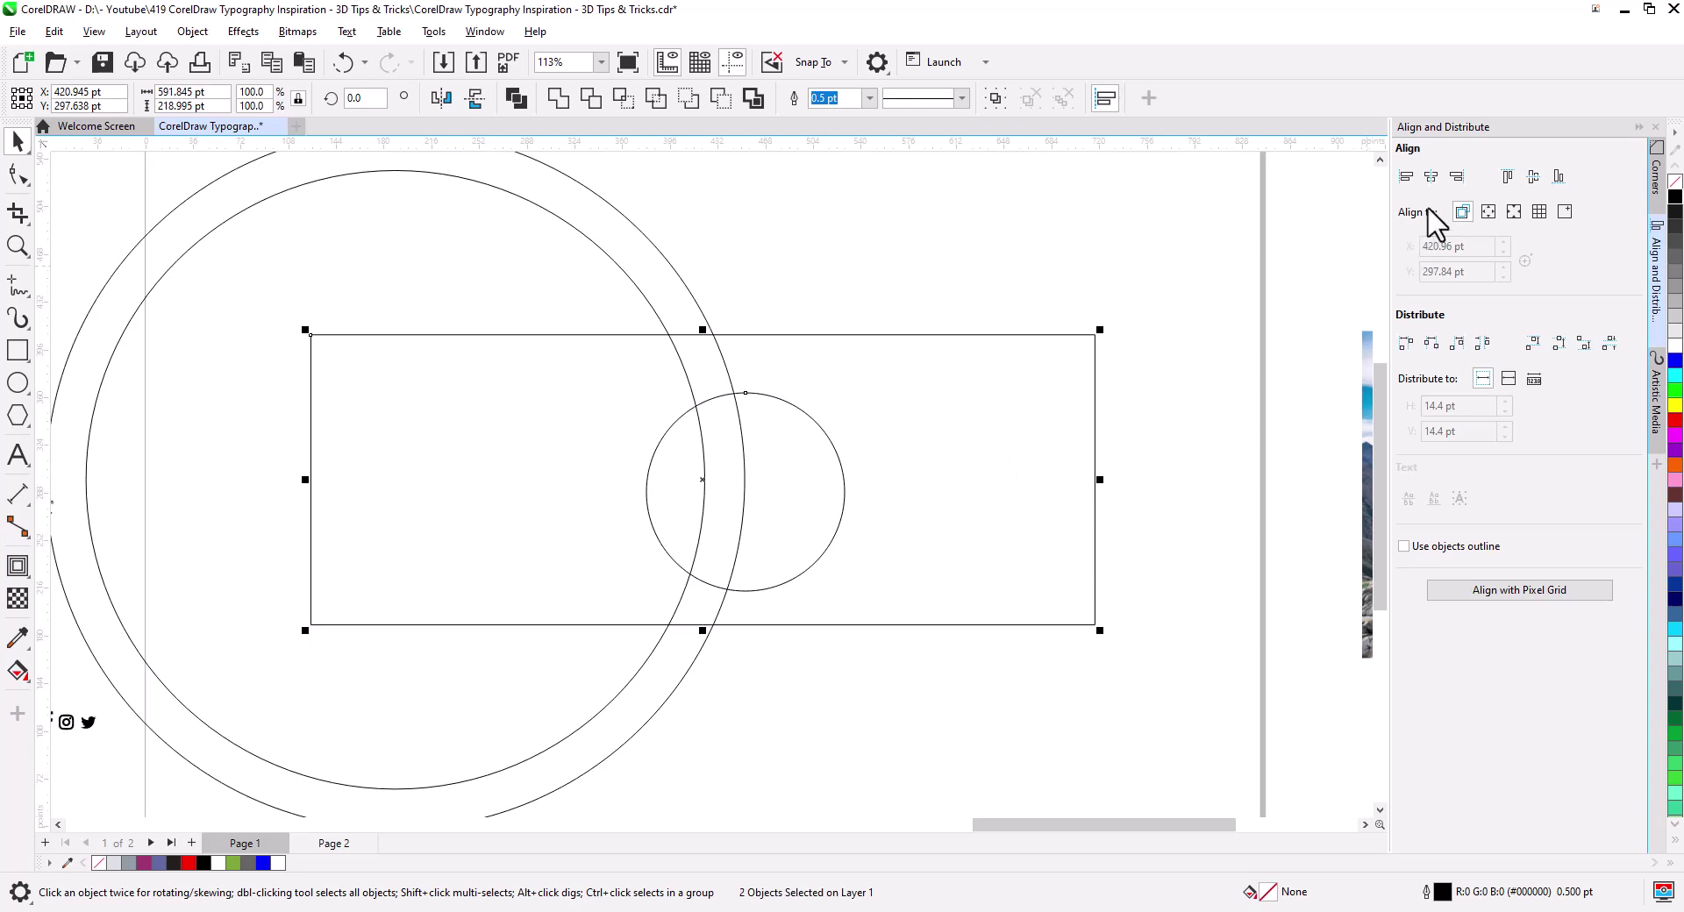
{"action": "left_click", "coordinate": [1534, 176]}
{"action": "left_click", "coordinate": [1227, 454]}
{"action": "mouse_move", "coordinate": [805, 503]}
{"action": "left_mouse_down"}
{"action": "mouse_move", "coordinate": [777, 504]}
{"action": "mouse_move", "coordinate": [797, 504]}
{"action": "left_mouse_up"}
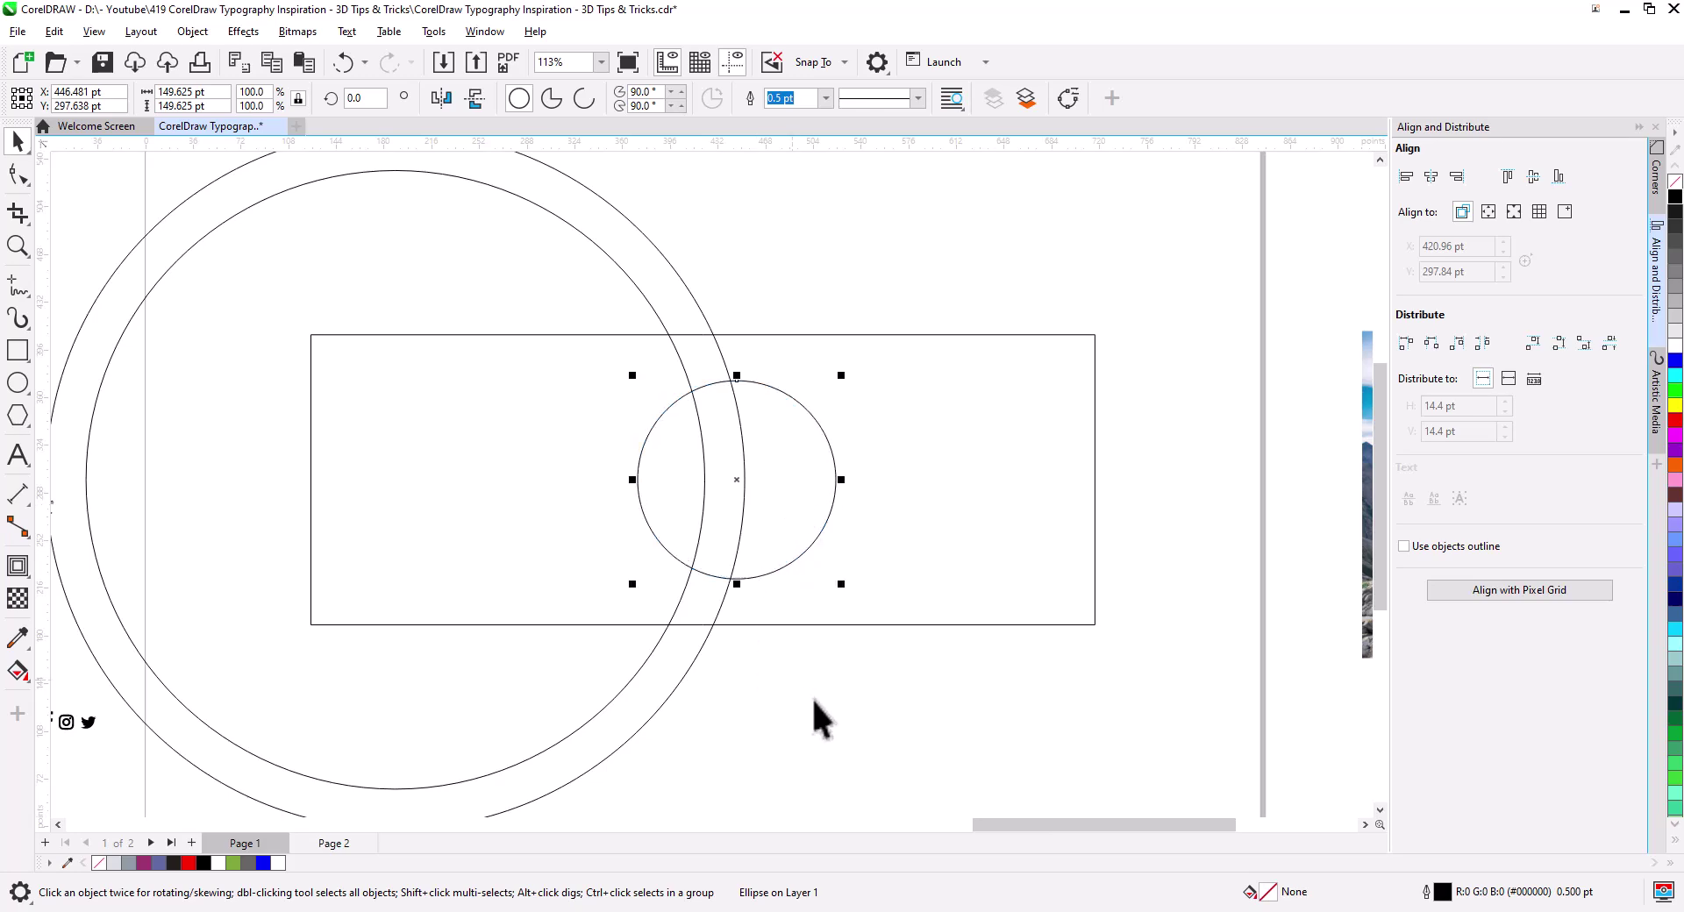
{"action": "left_click", "coordinate": [659, 660]}
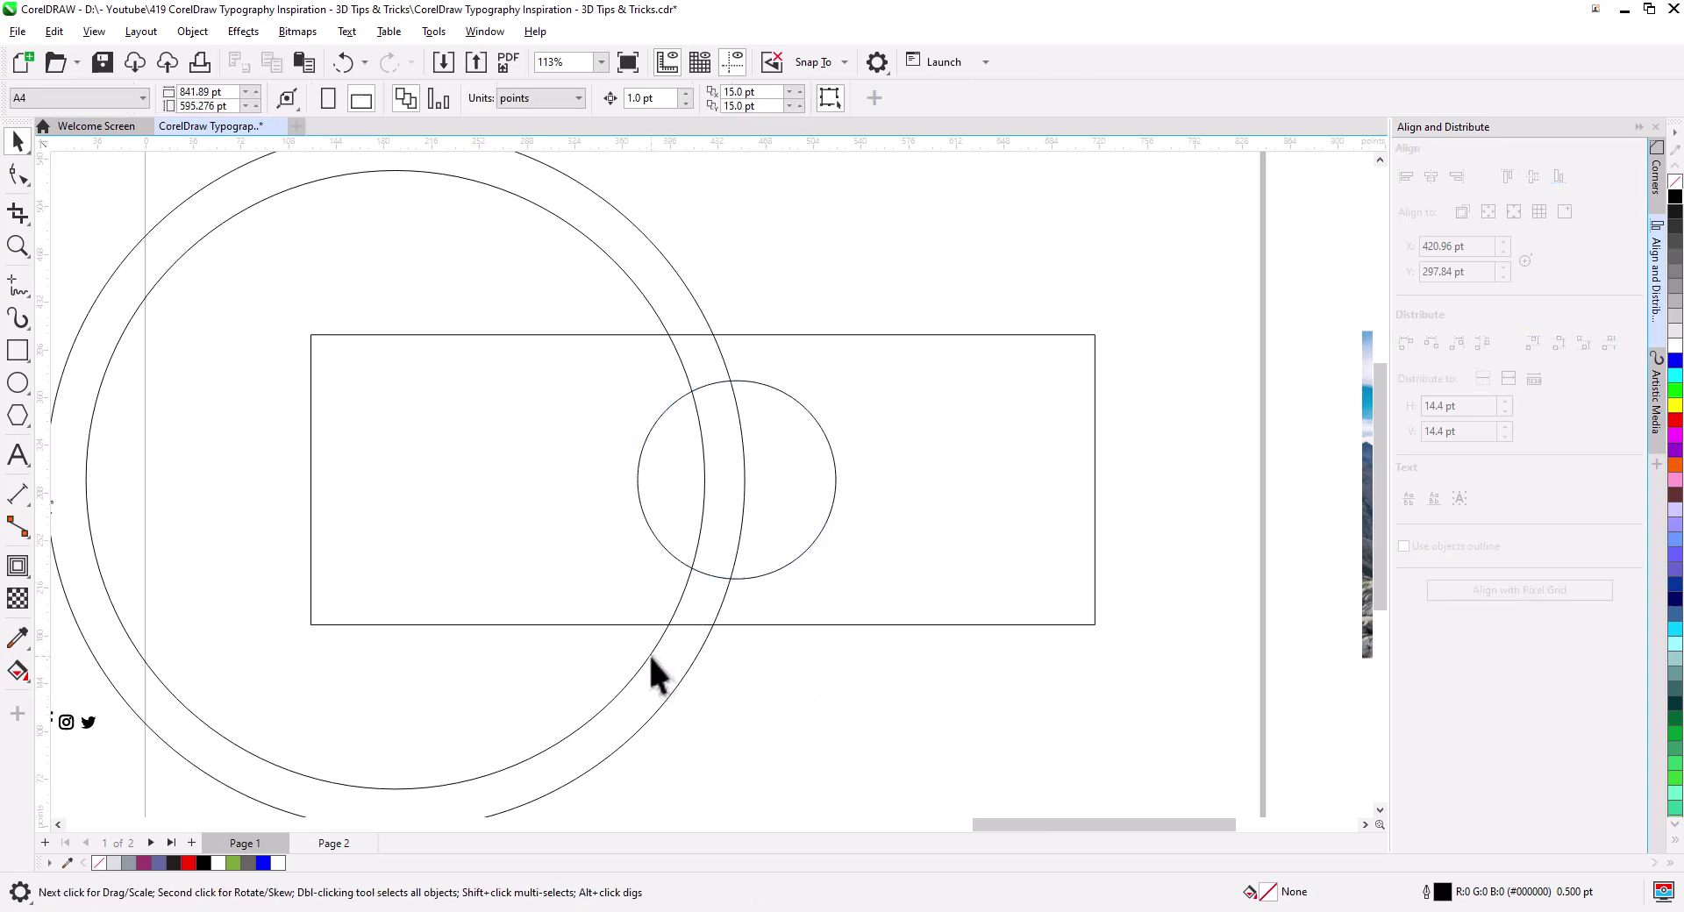
Step: Create two larger concentric copies of the small circle, about 177 pt and 192 pt in diameter
{"action": "left_click", "coordinate": [778, 566]}
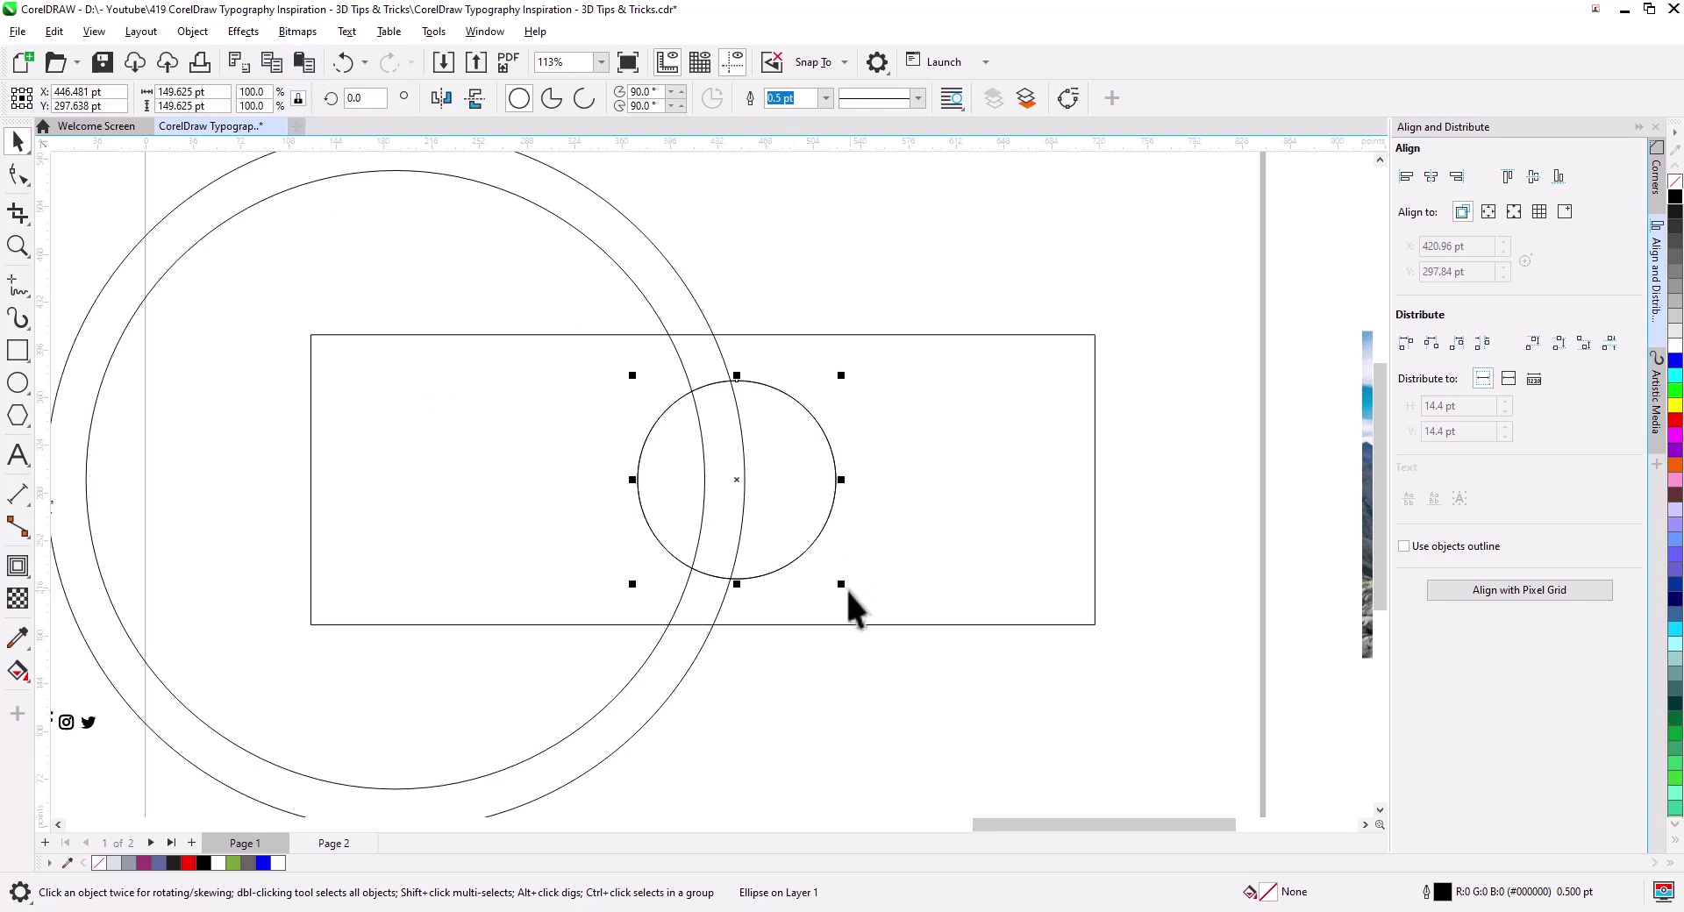
{"action": "left_click_drag", "start_coordinate": [841, 584], "coordinate": [865, 609]}
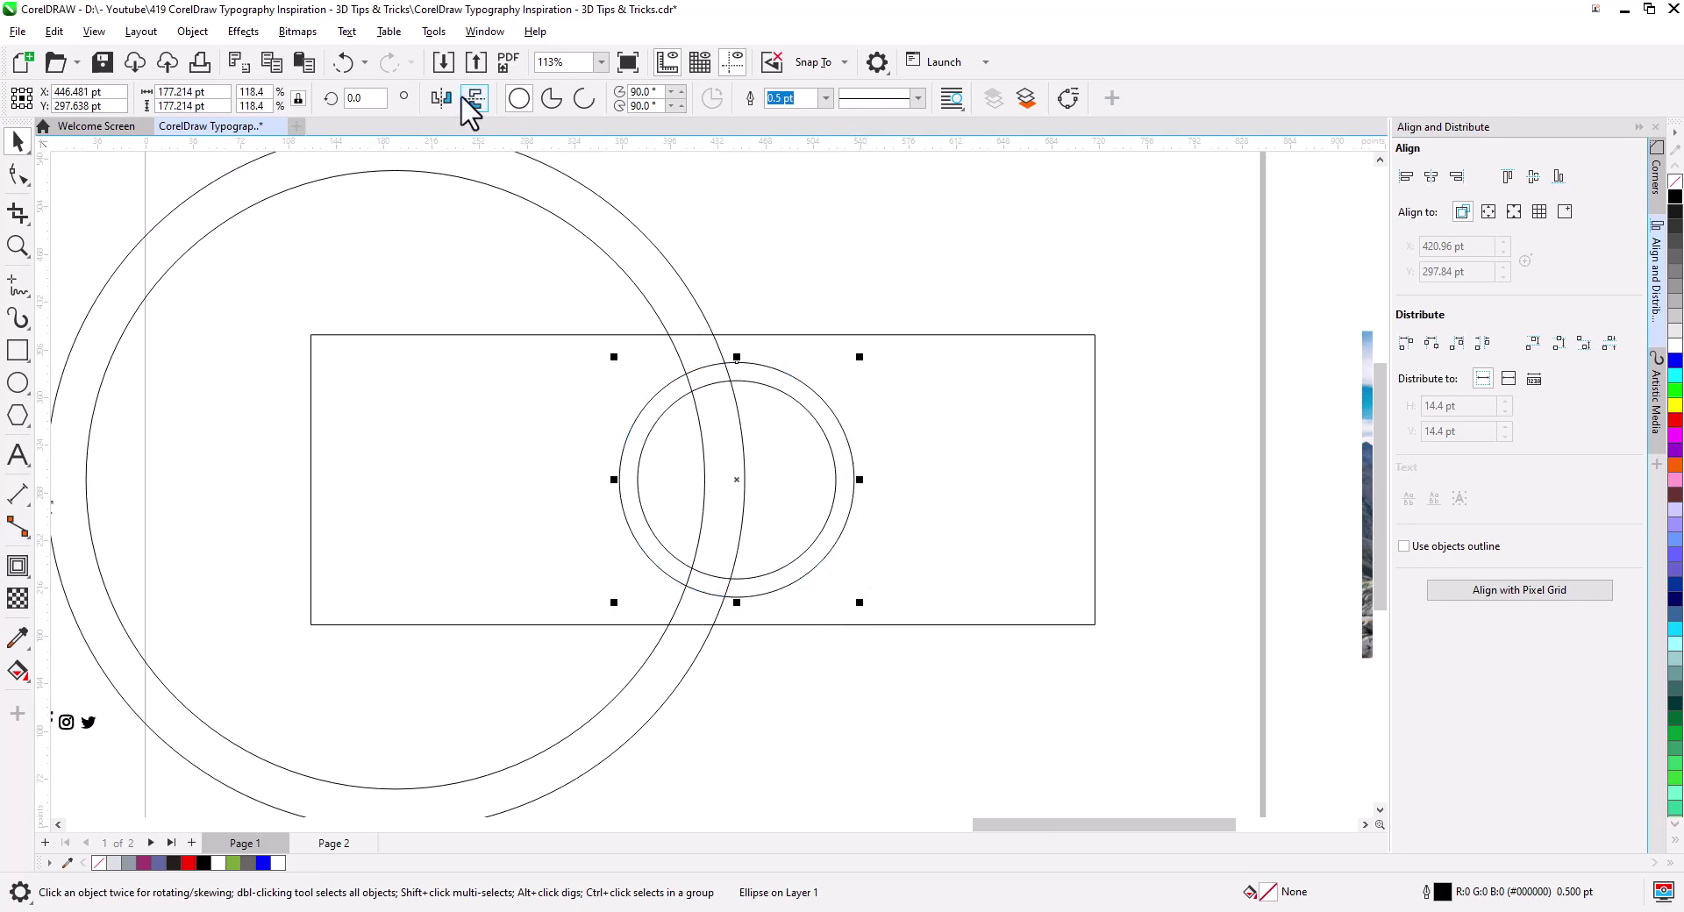
{"action": "left_click", "coordinate": [303, 62]}
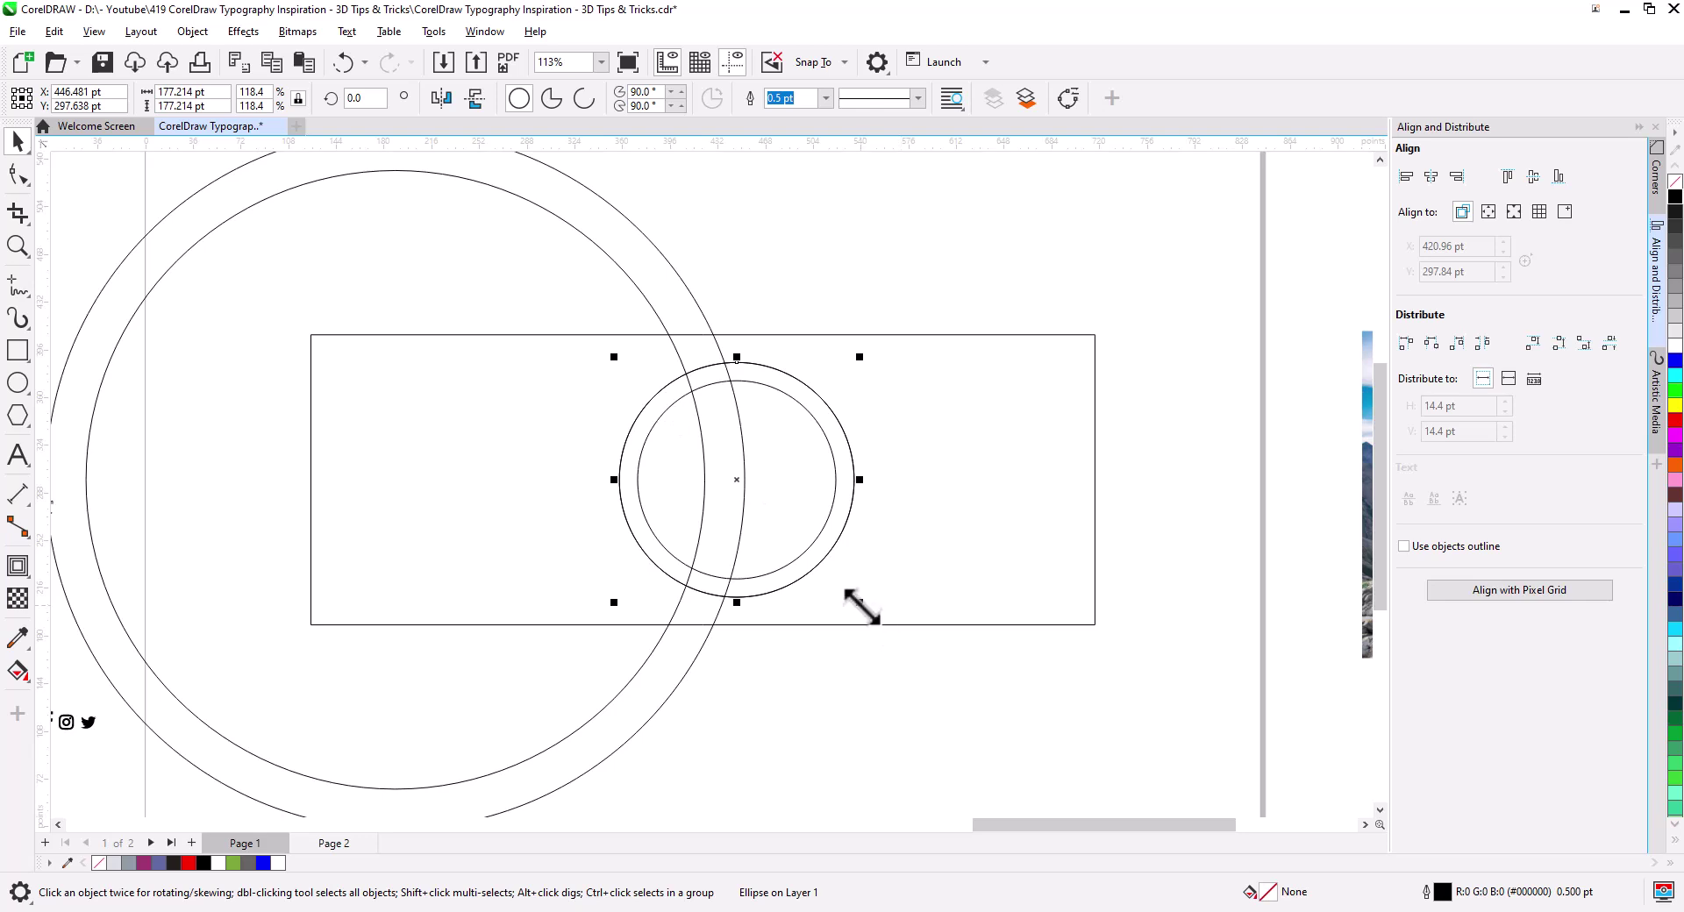
{"action": "left_click_drag", "start_coordinate": [865, 602], "coordinate": [877, 614]}
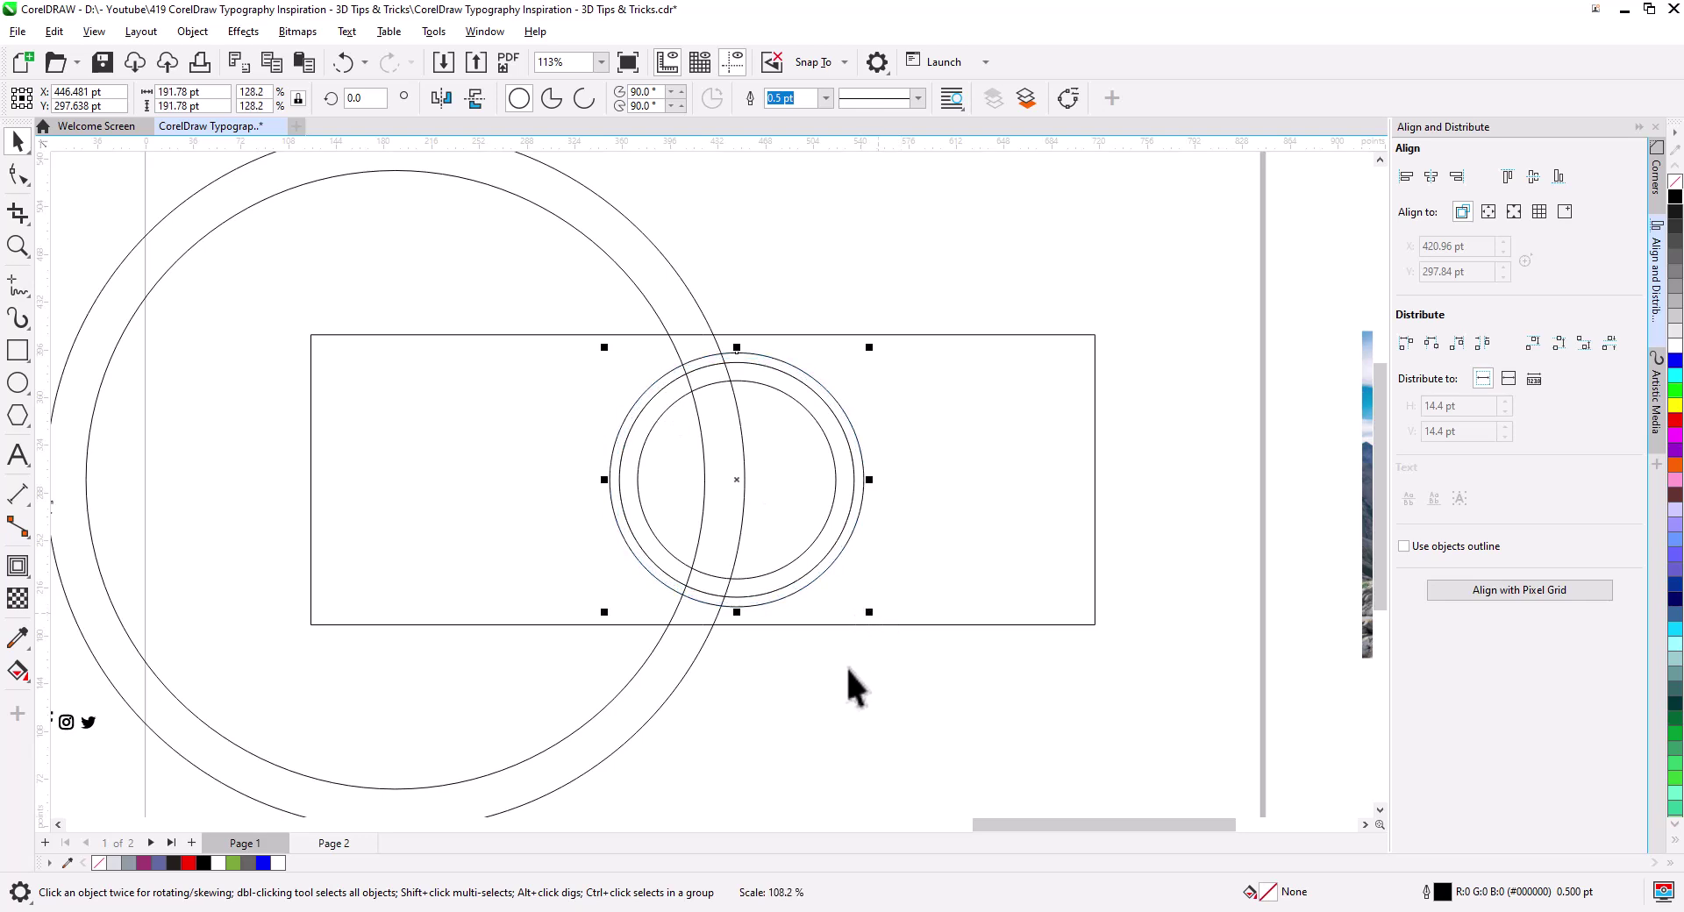
{"action": "left_click", "coordinate": [825, 695]}
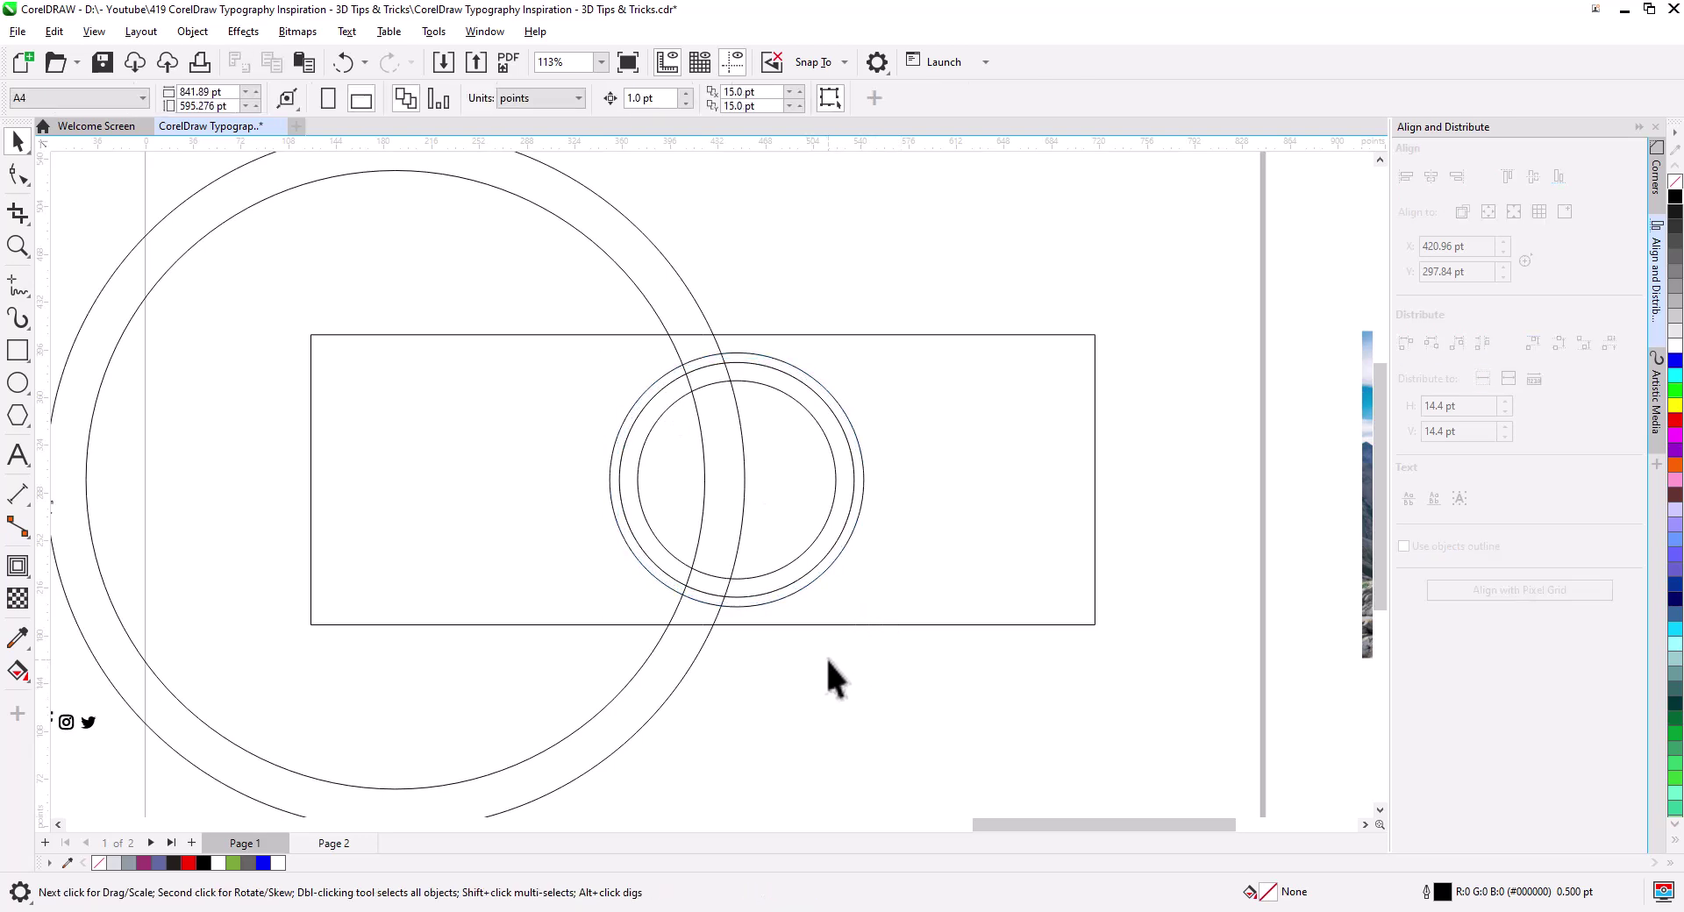
Step: Combine the two outer small concentric circles into a single ring
{"action": "left_click", "coordinate": [825, 557]}
{"action": "left_click", "coordinate": [825, 571], "text": "shift"}
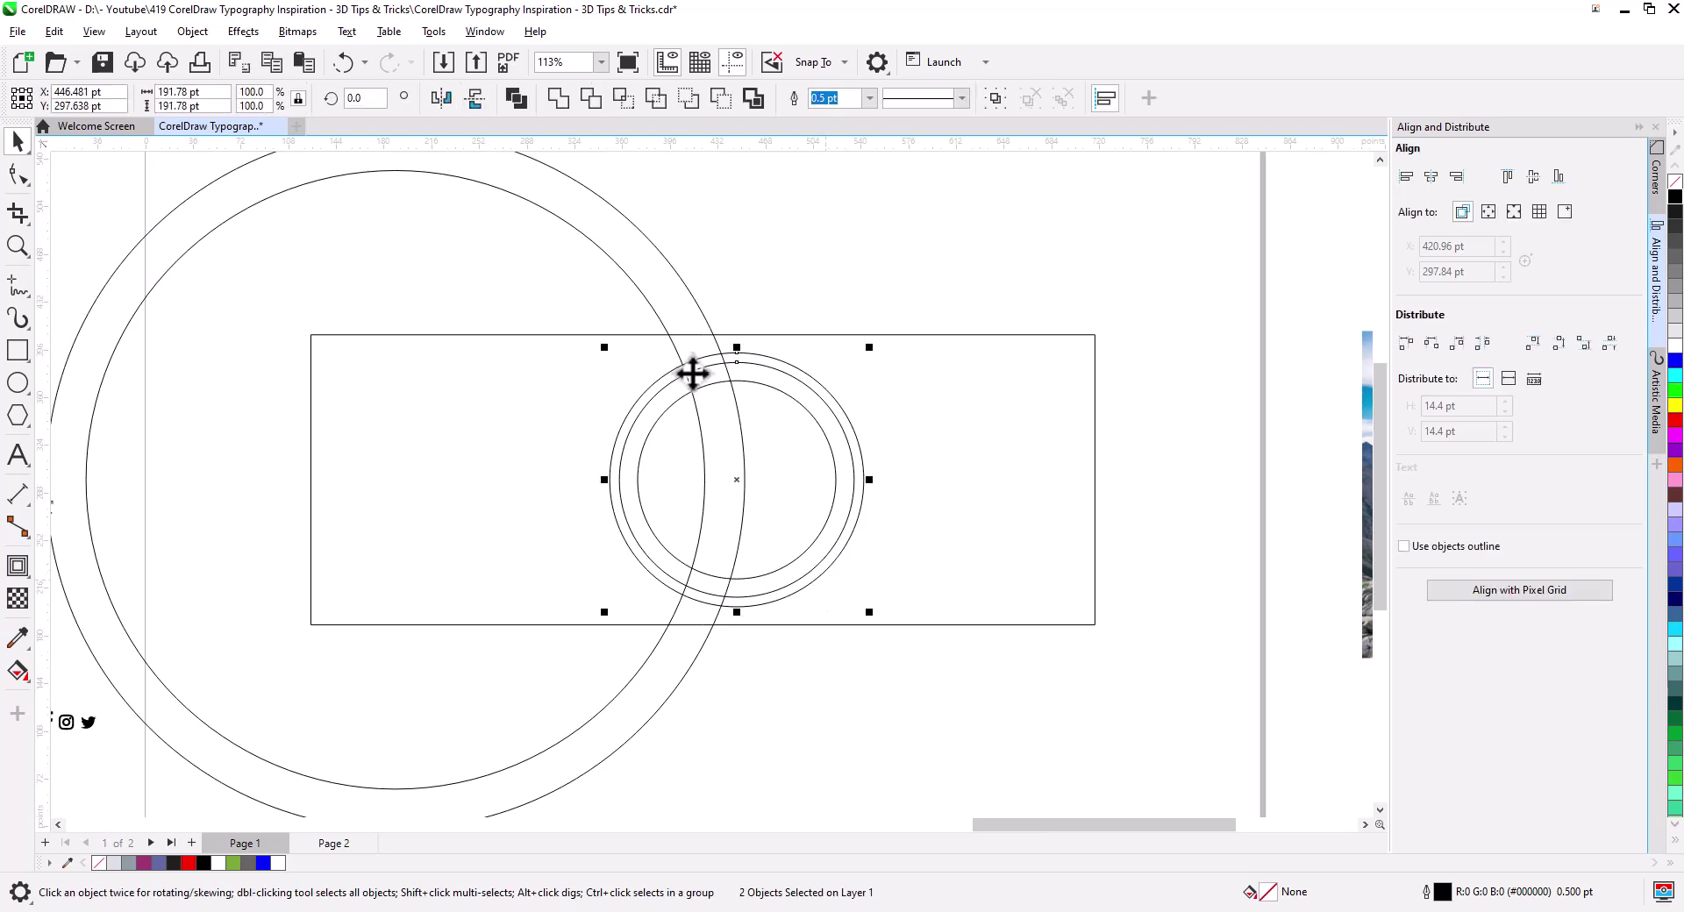
{"action": "left_click", "coordinate": [762, 346]}
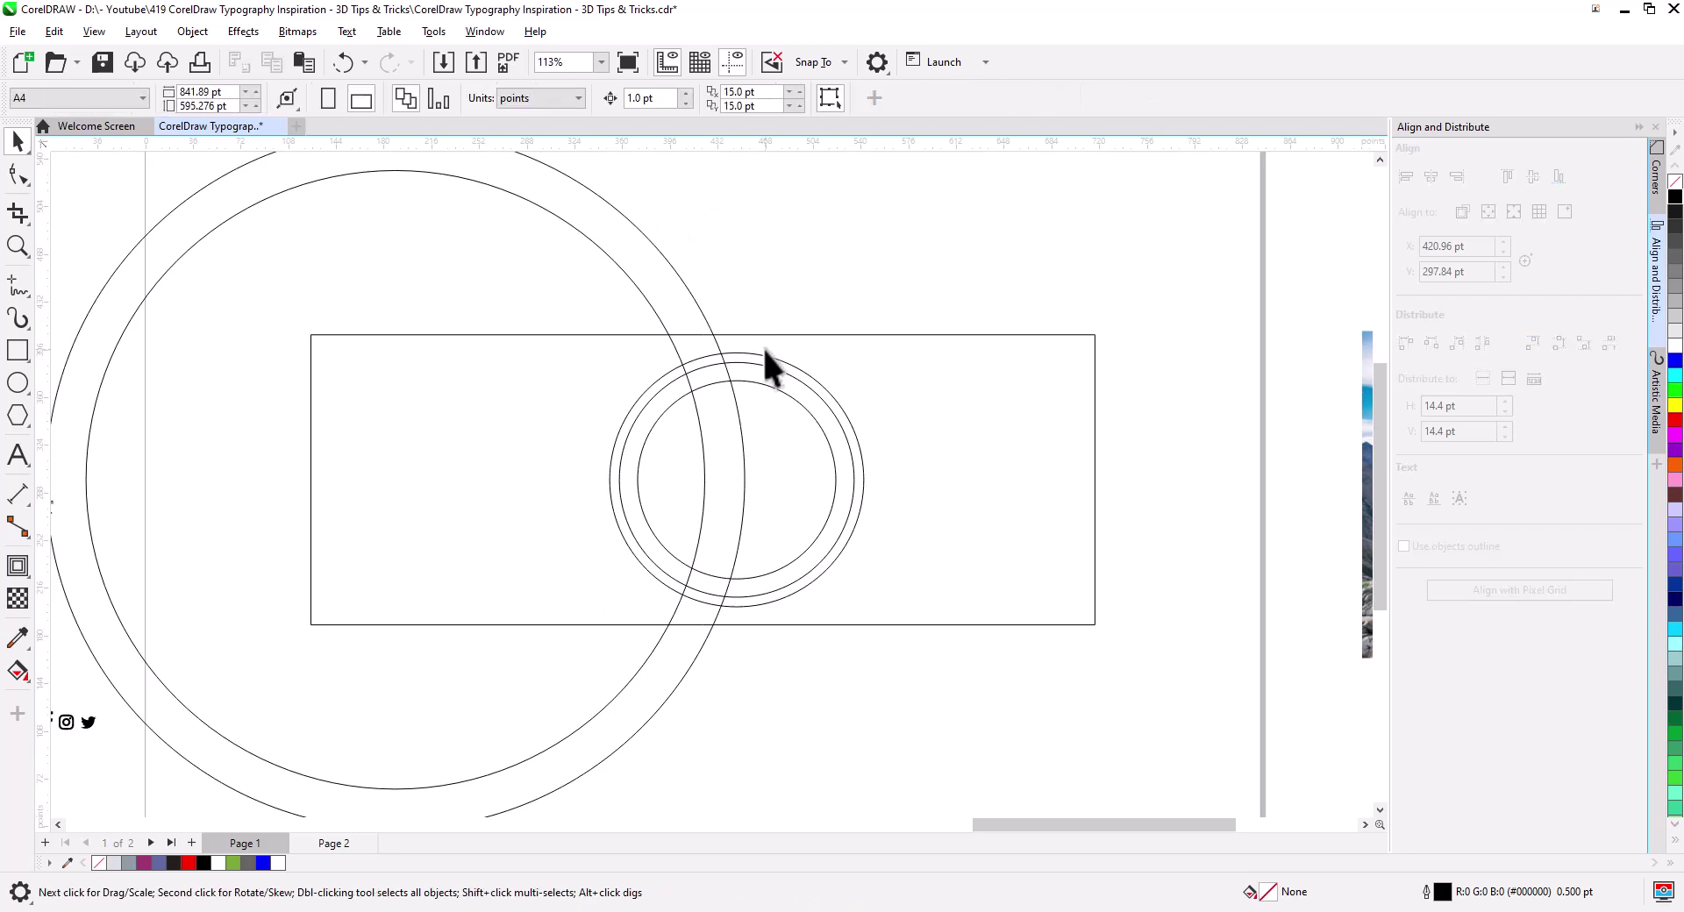
Step: Intersect the ring with the large outer circle and delete the original ring, keeping only the arc inside the large circle
{"action": "left_click", "coordinate": [670, 279]}
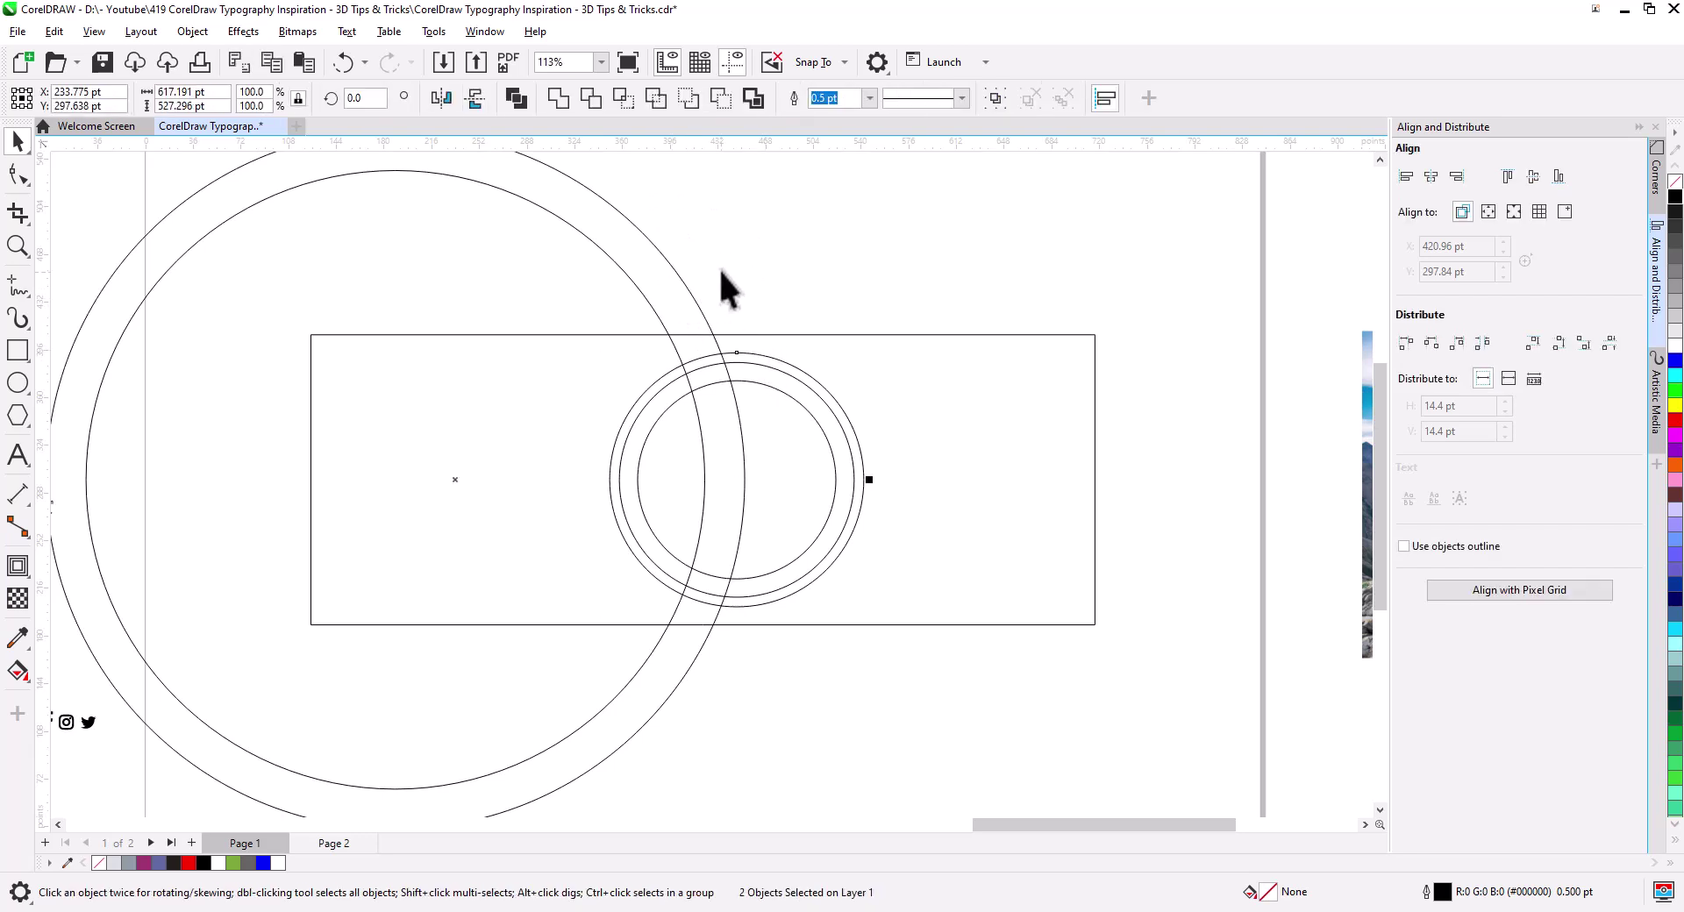
{"action": "left_click", "coordinate": [624, 98]}
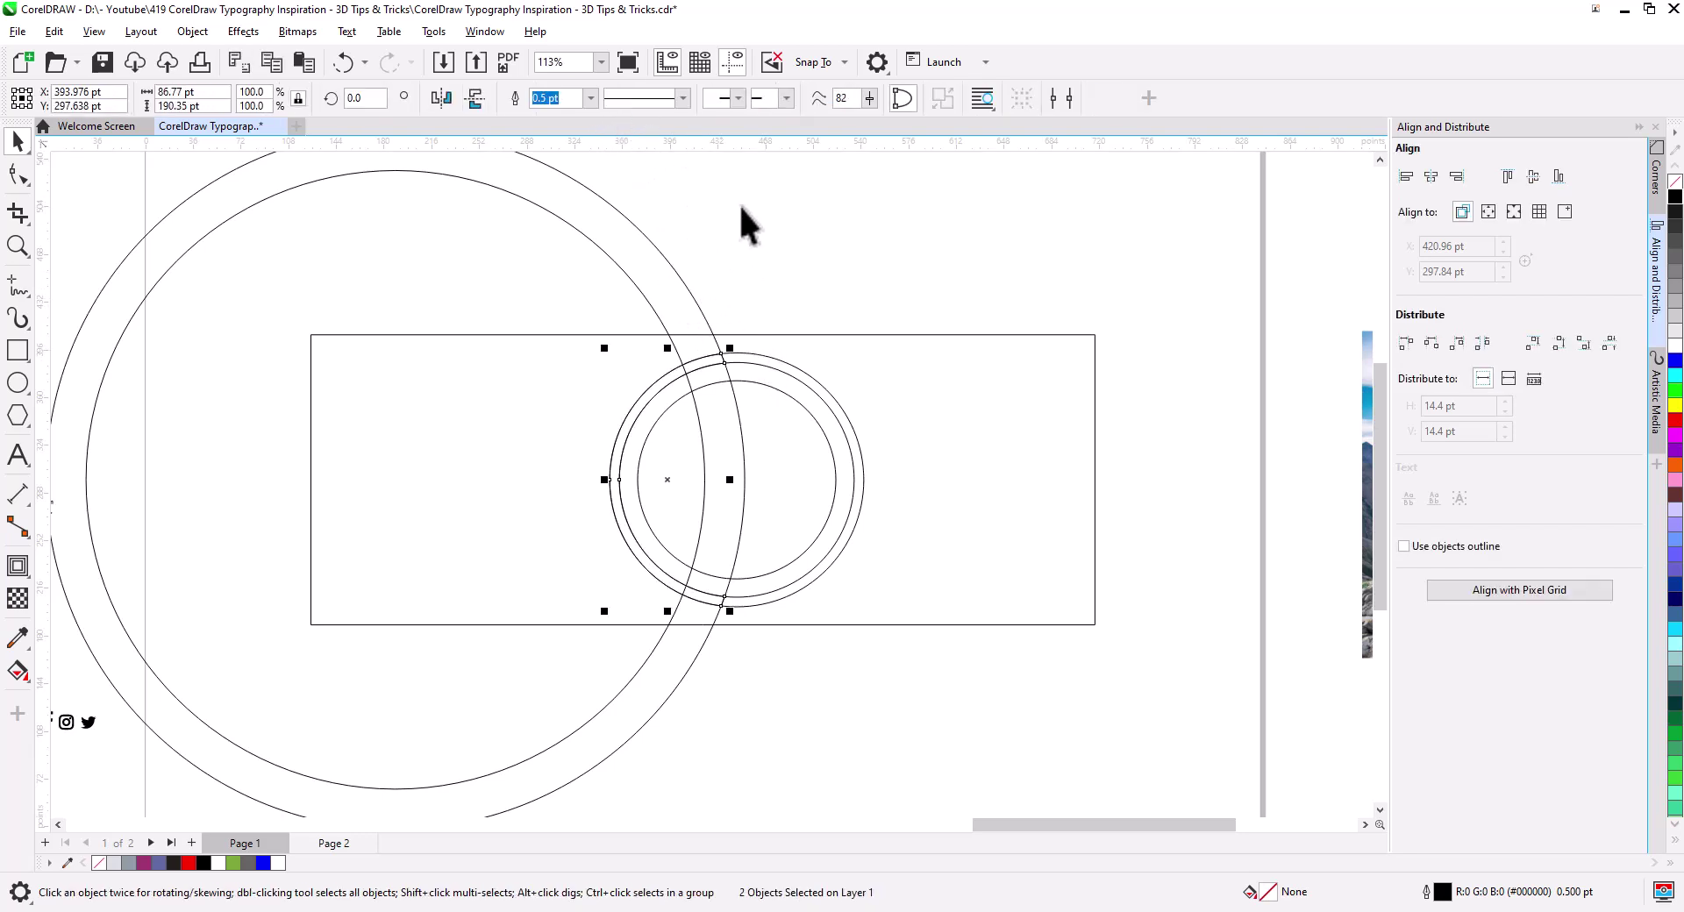
{"action": "left_click", "coordinate": [782, 344]}
{"action": "left_click", "coordinate": [776, 360]}
{"action": "key", "text": "Delete"}
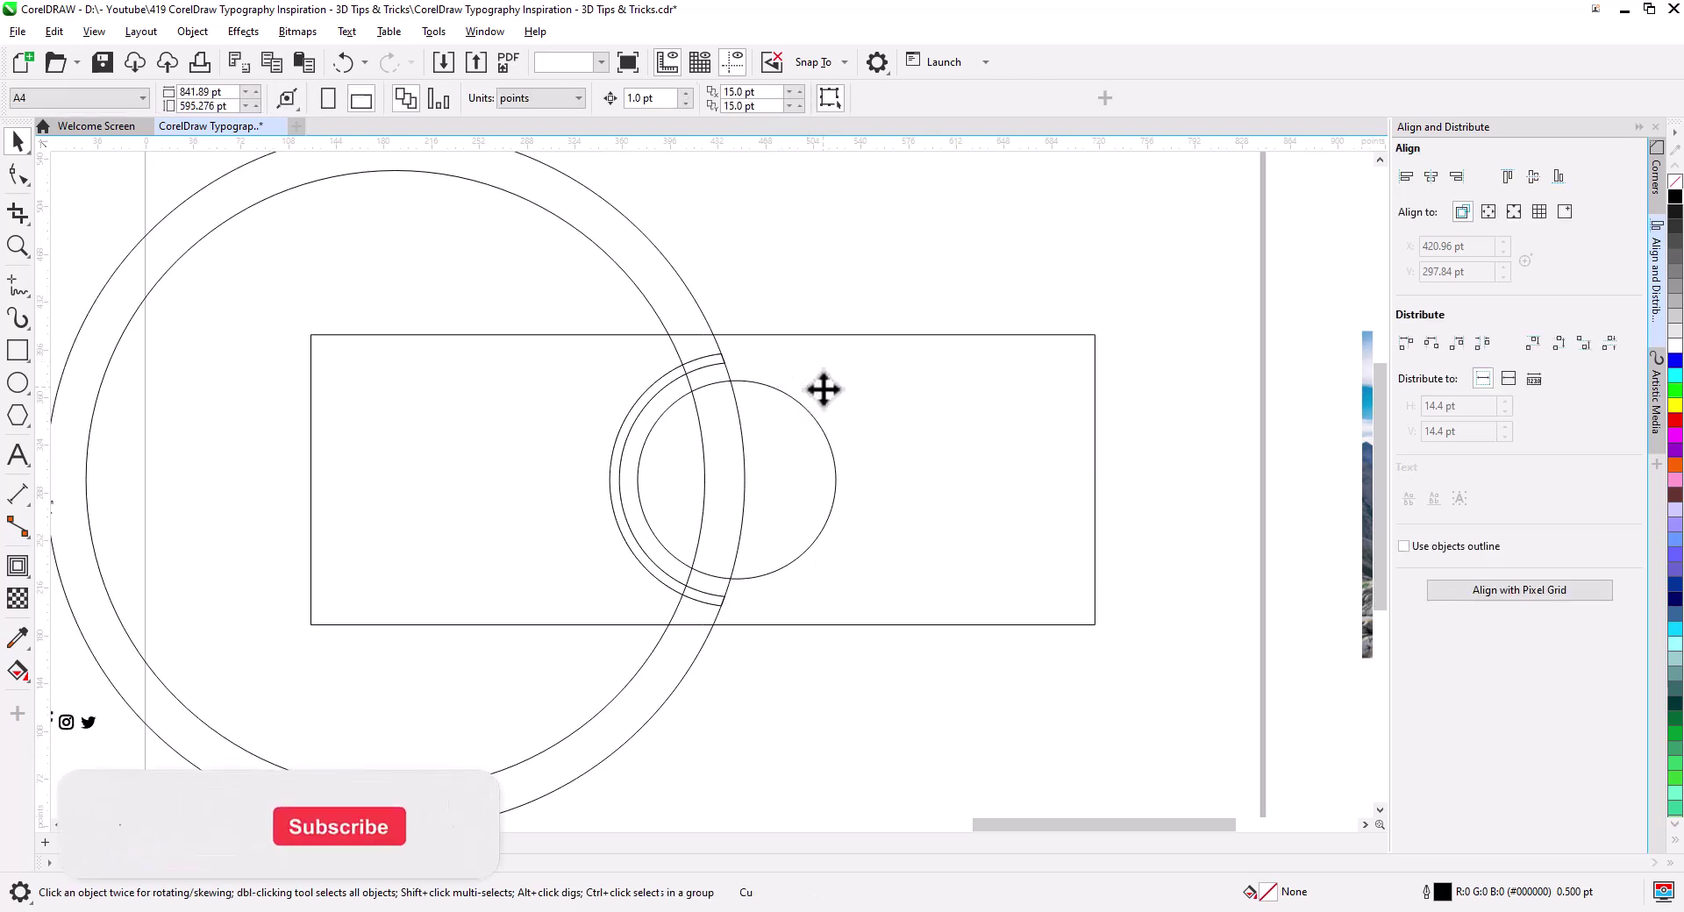
Step: Intersect the remaining small circle with the large outer circle and delete the original small circle
{"action": "left_click", "coordinate": [822, 436]}
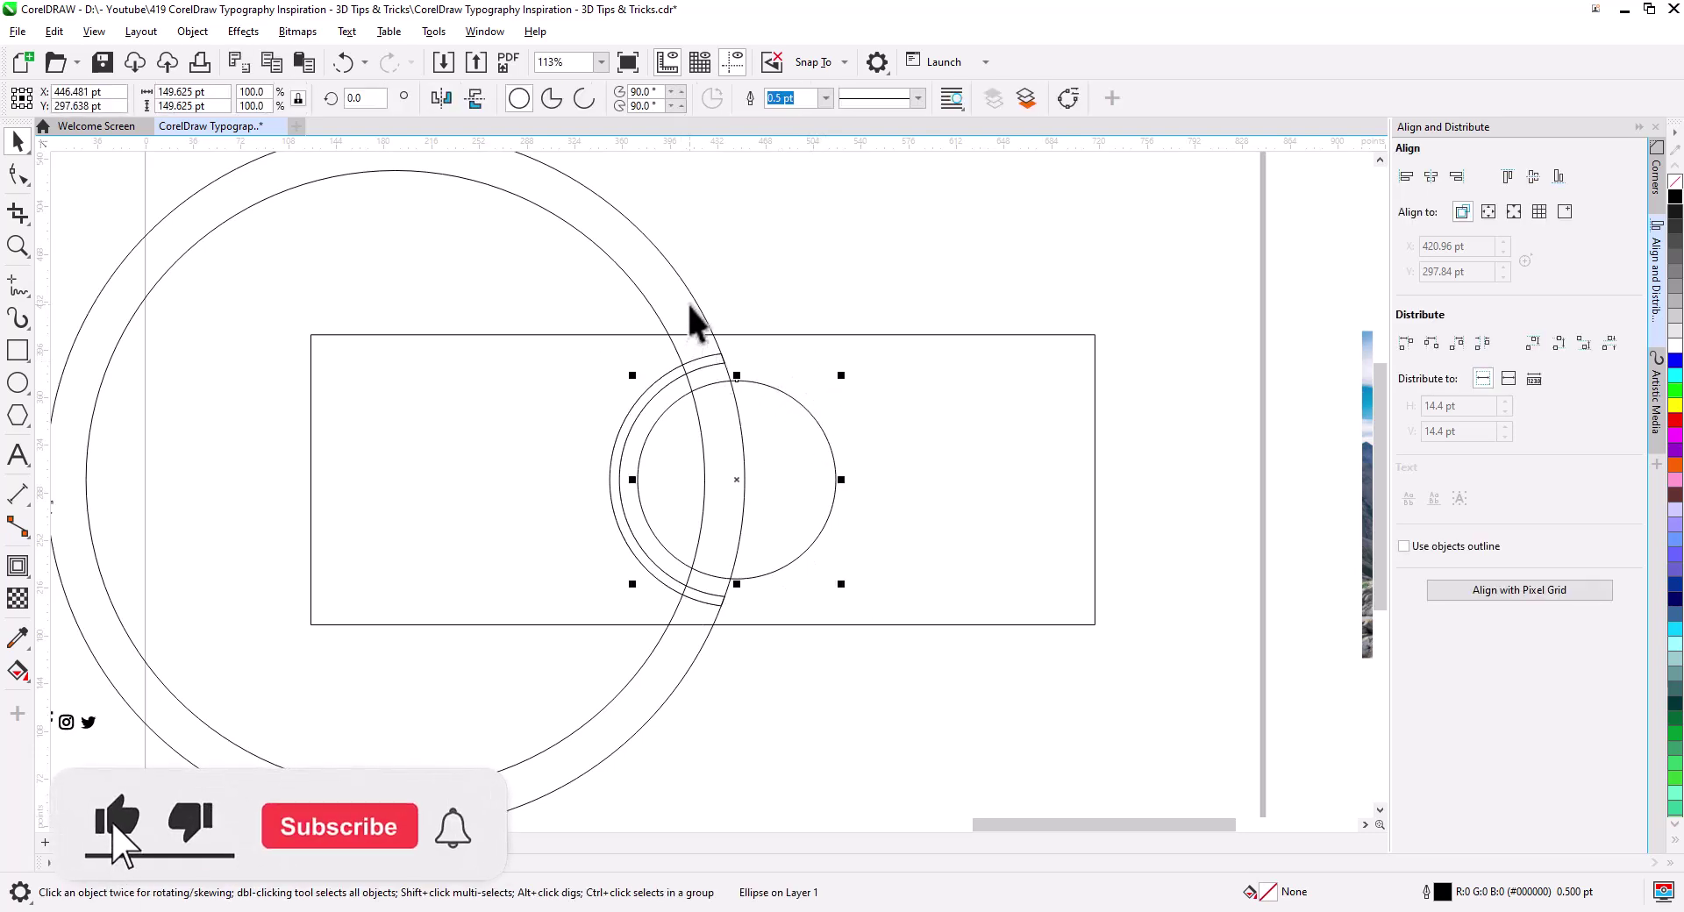
{"action": "left_click", "coordinate": [720, 349], "text": "shift"}
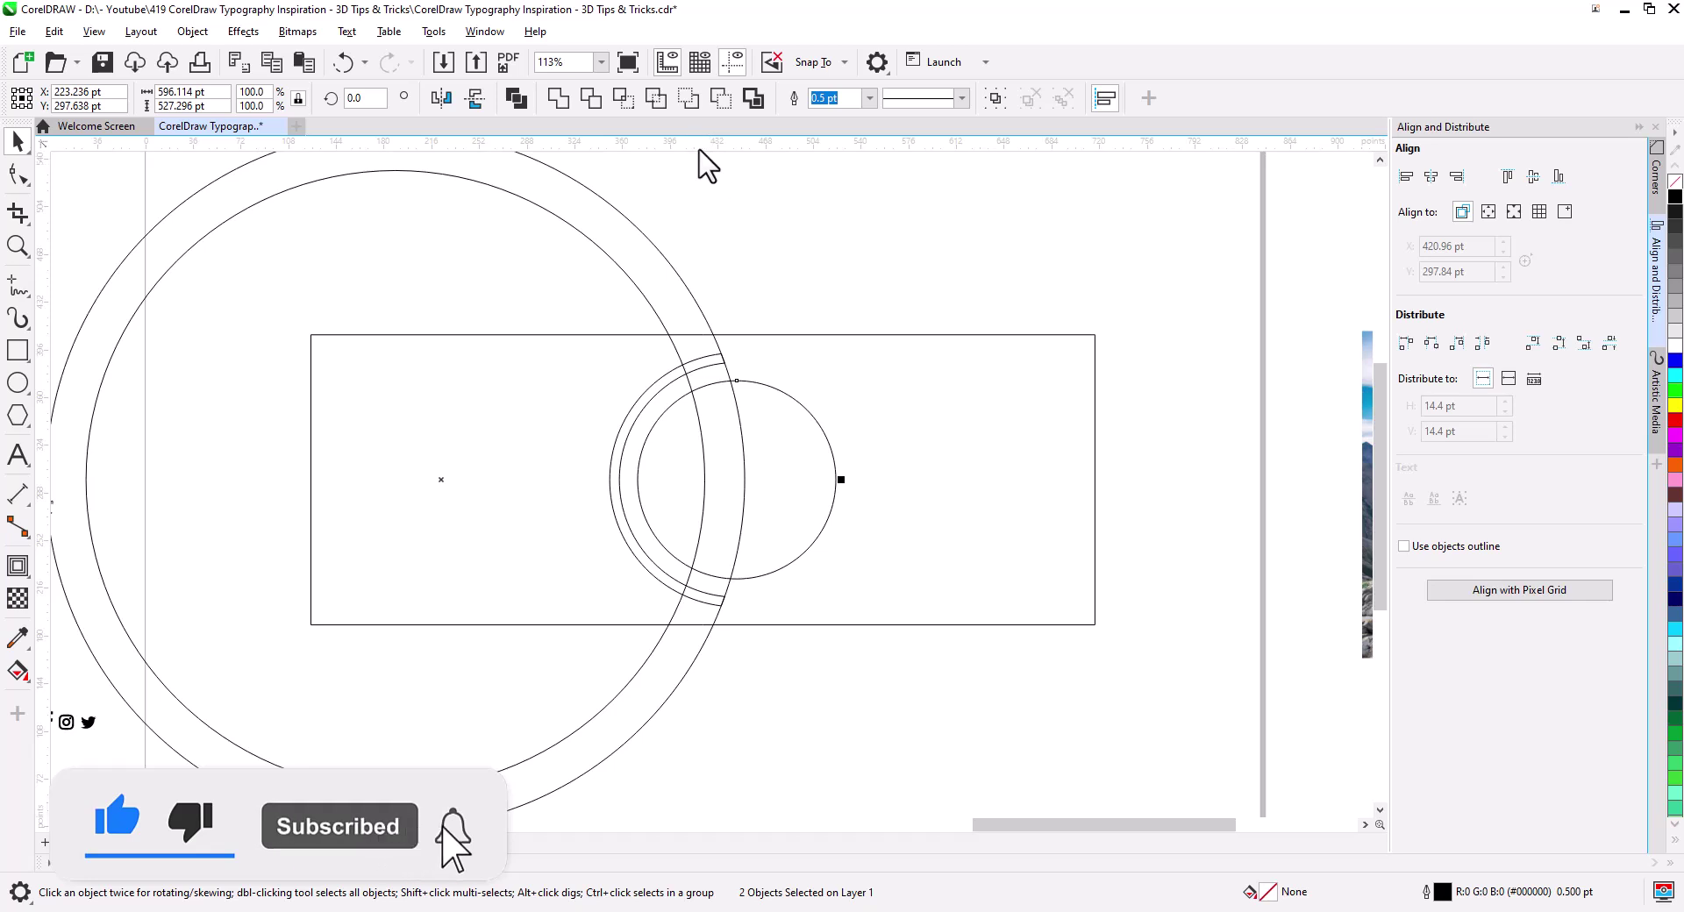
{"action": "left_click", "coordinate": [626, 99]}
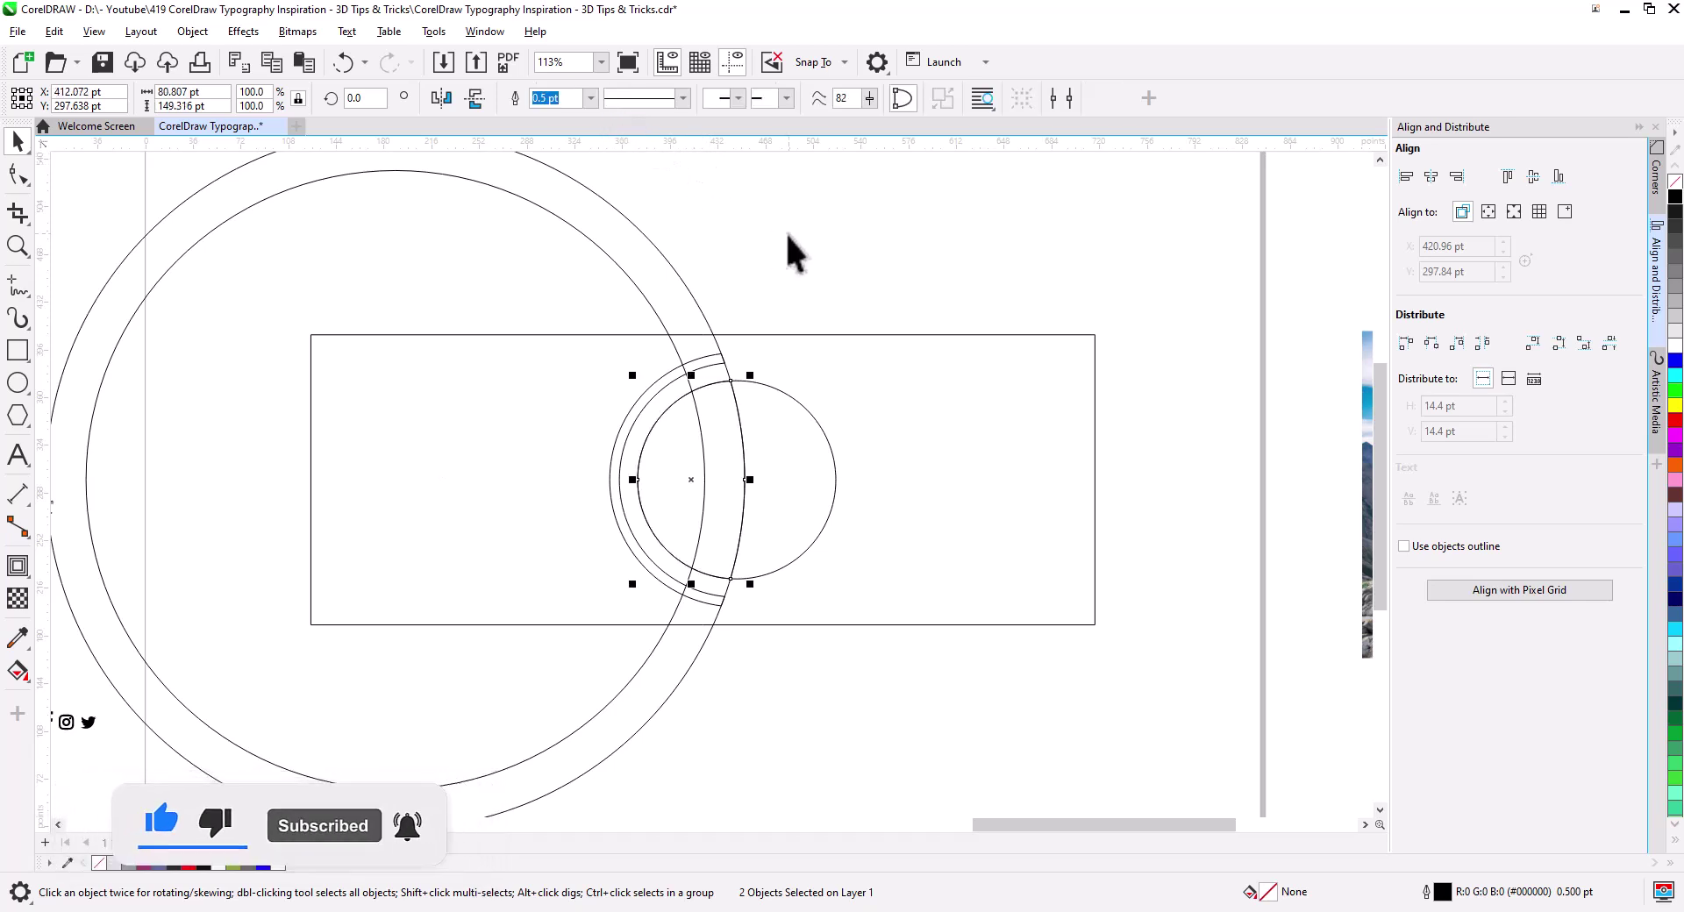
{"action": "left_click", "coordinate": [787, 247]}
{"action": "left_click", "coordinate": [781, 409]}
{"action": "key", "text": "Delete"}
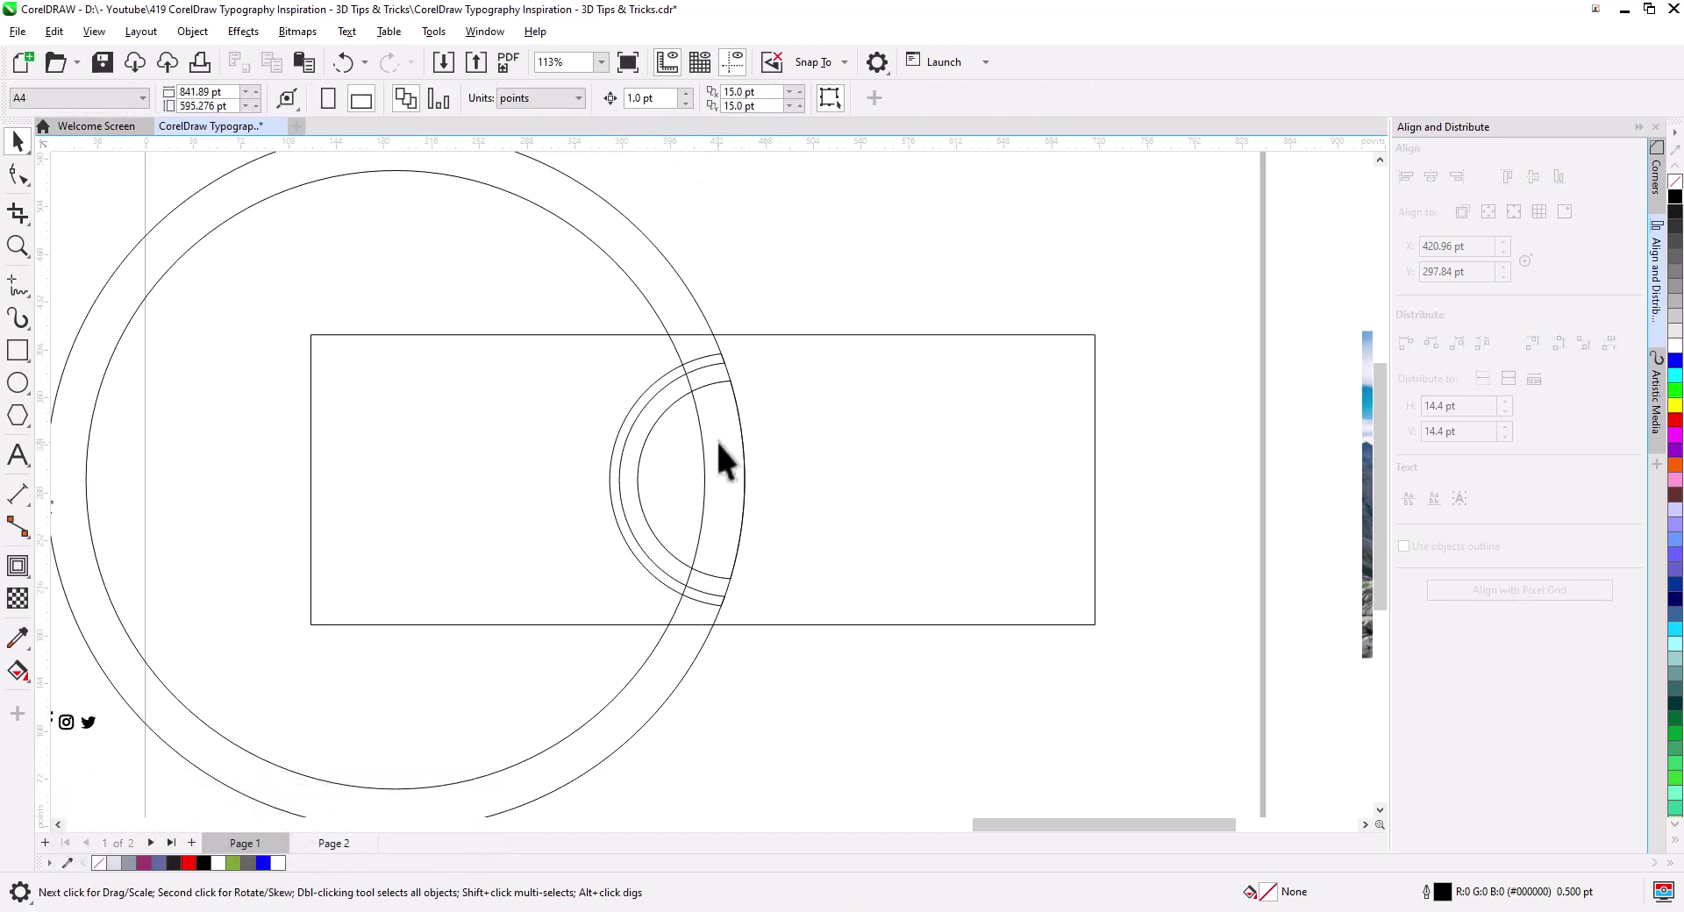
Step: Fill the inner segment and the ring arc with green (#79A535)
{"action": "left_click", "coordinate": [684, 470]}
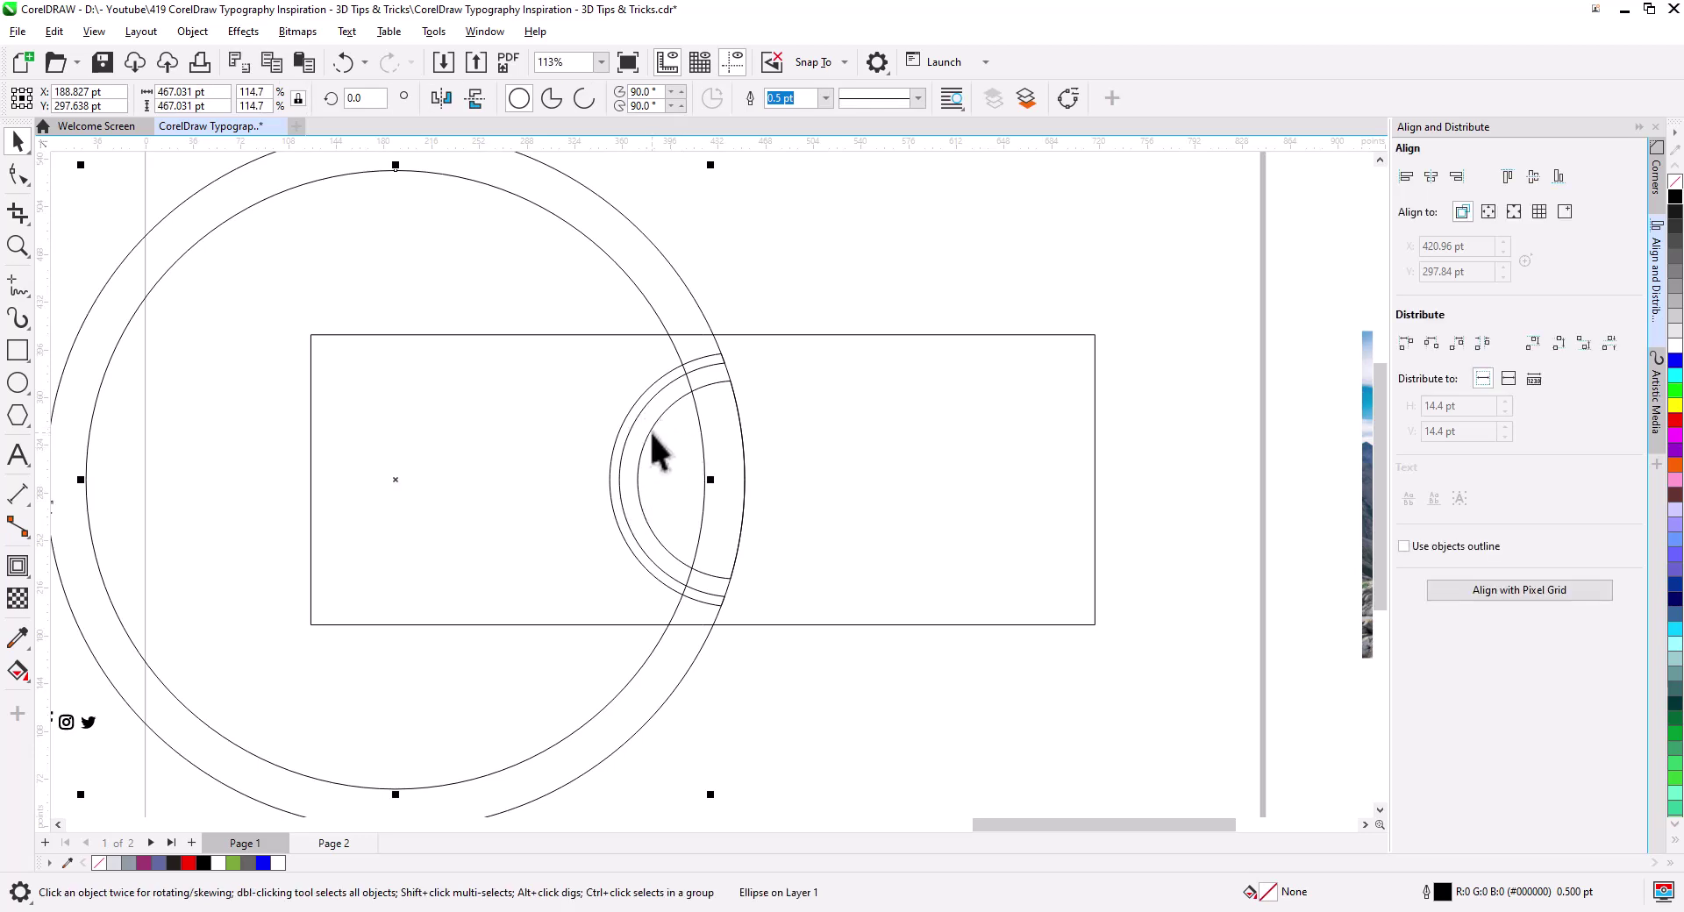
{"action": "left_click", "coordinate": [656, 449]}
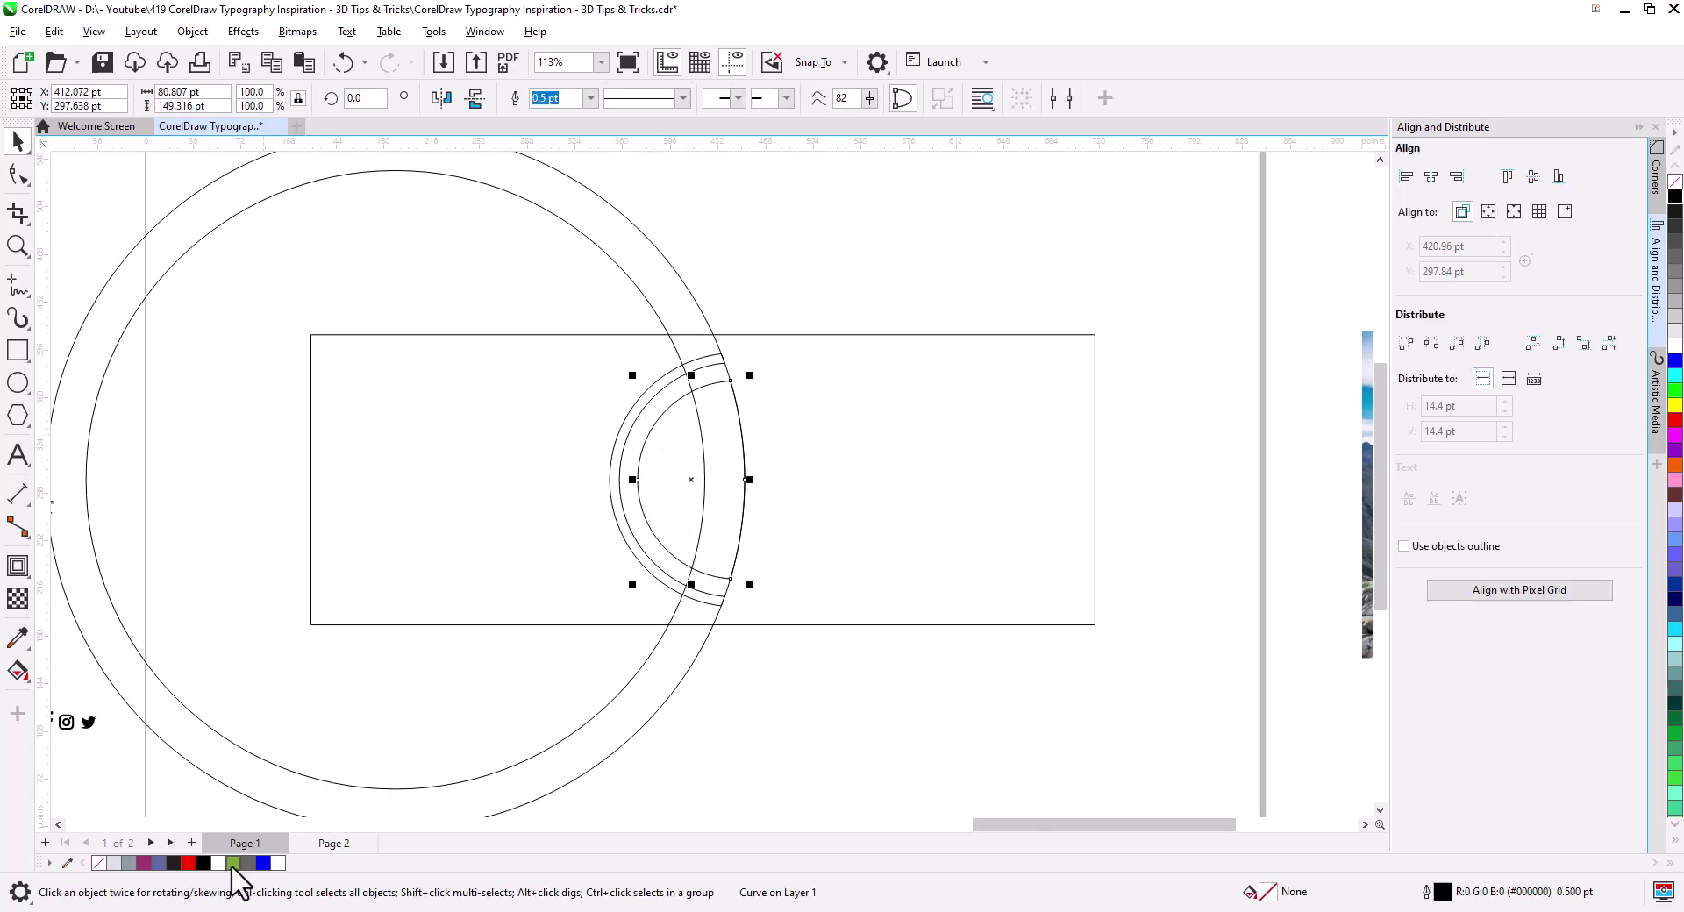
{"action": "left_click", "coordinate": [234, 864]}
{"action": "left_click", "coordinate": [621, 451]}
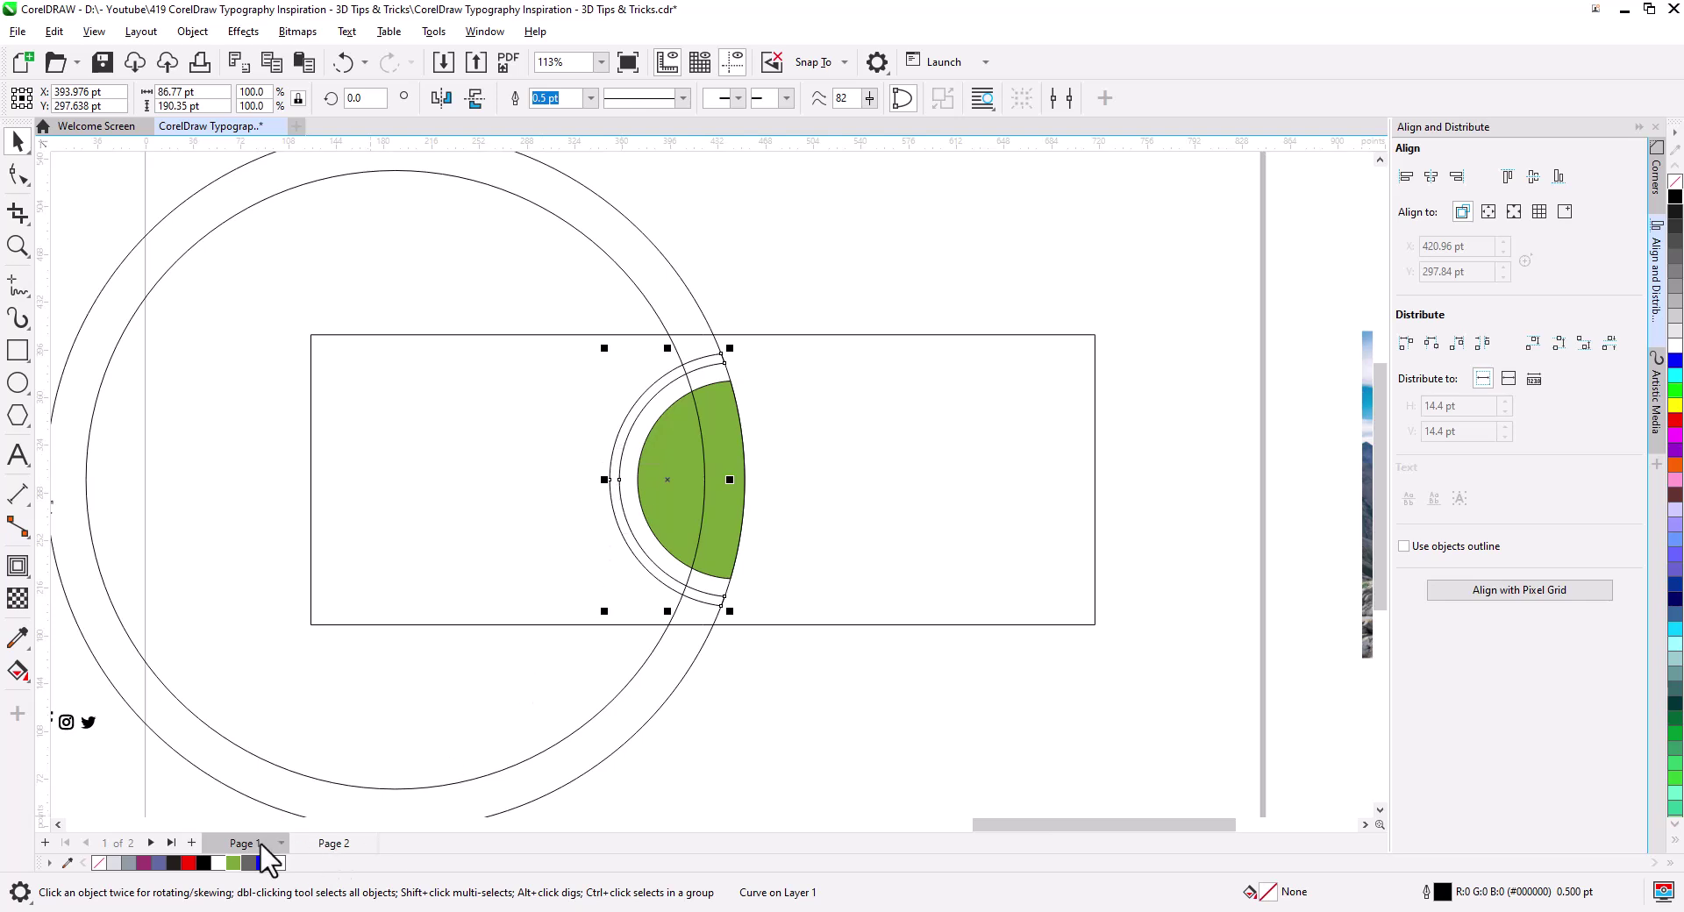
{"action": "left_click", "coordinate": [234, 863]}
{"action": "left_click", "coordinate": [821, 720]}
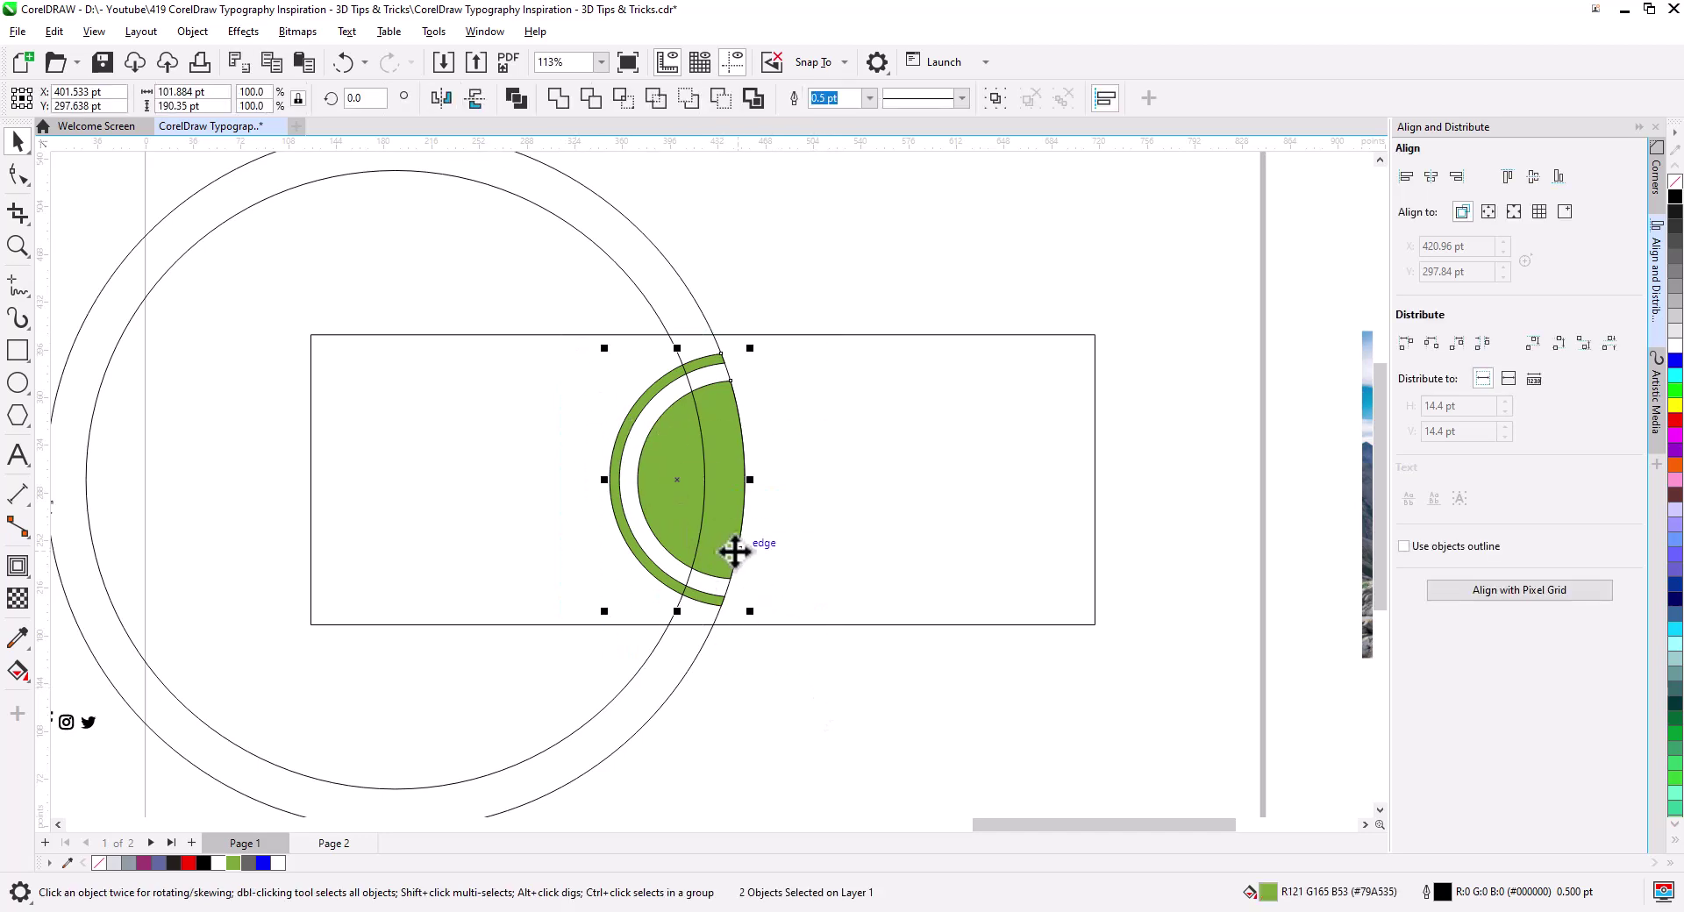
Step: Shift the combined green shapes about 21 pt right, intersect them with the large outer circle, and delete the original
{"action": "left_click_drag", "start_coordinate": [732, 551], "coordinate": [760, 551]}
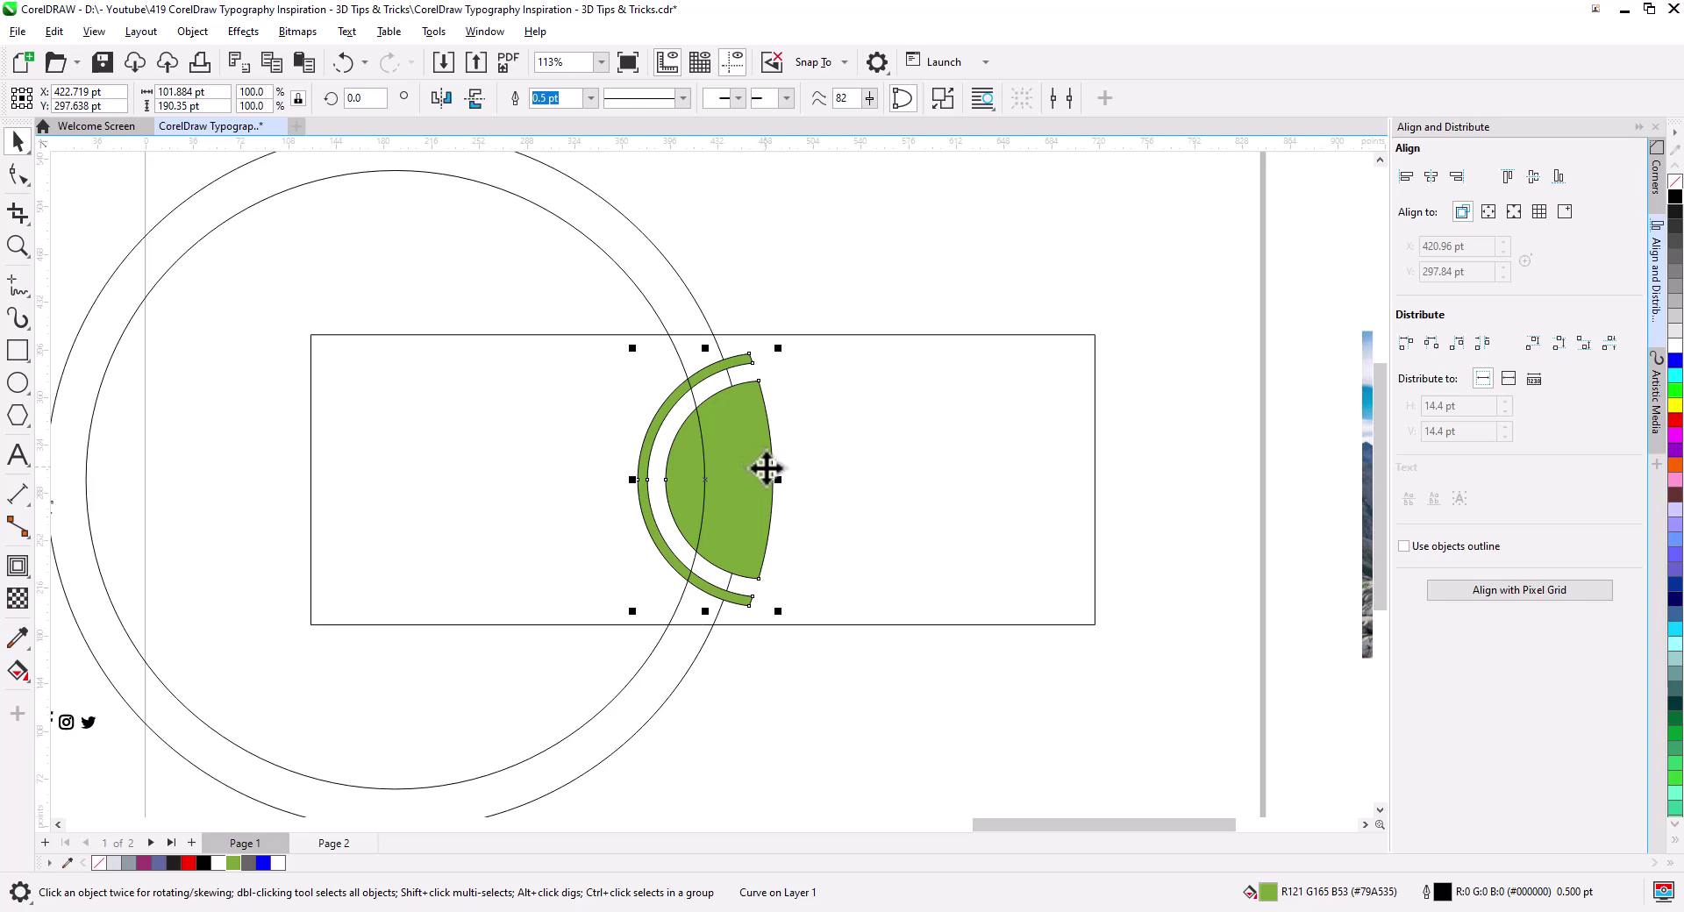
{"action": "left_click", "coordinate": [663, 272], "text": "shift"}
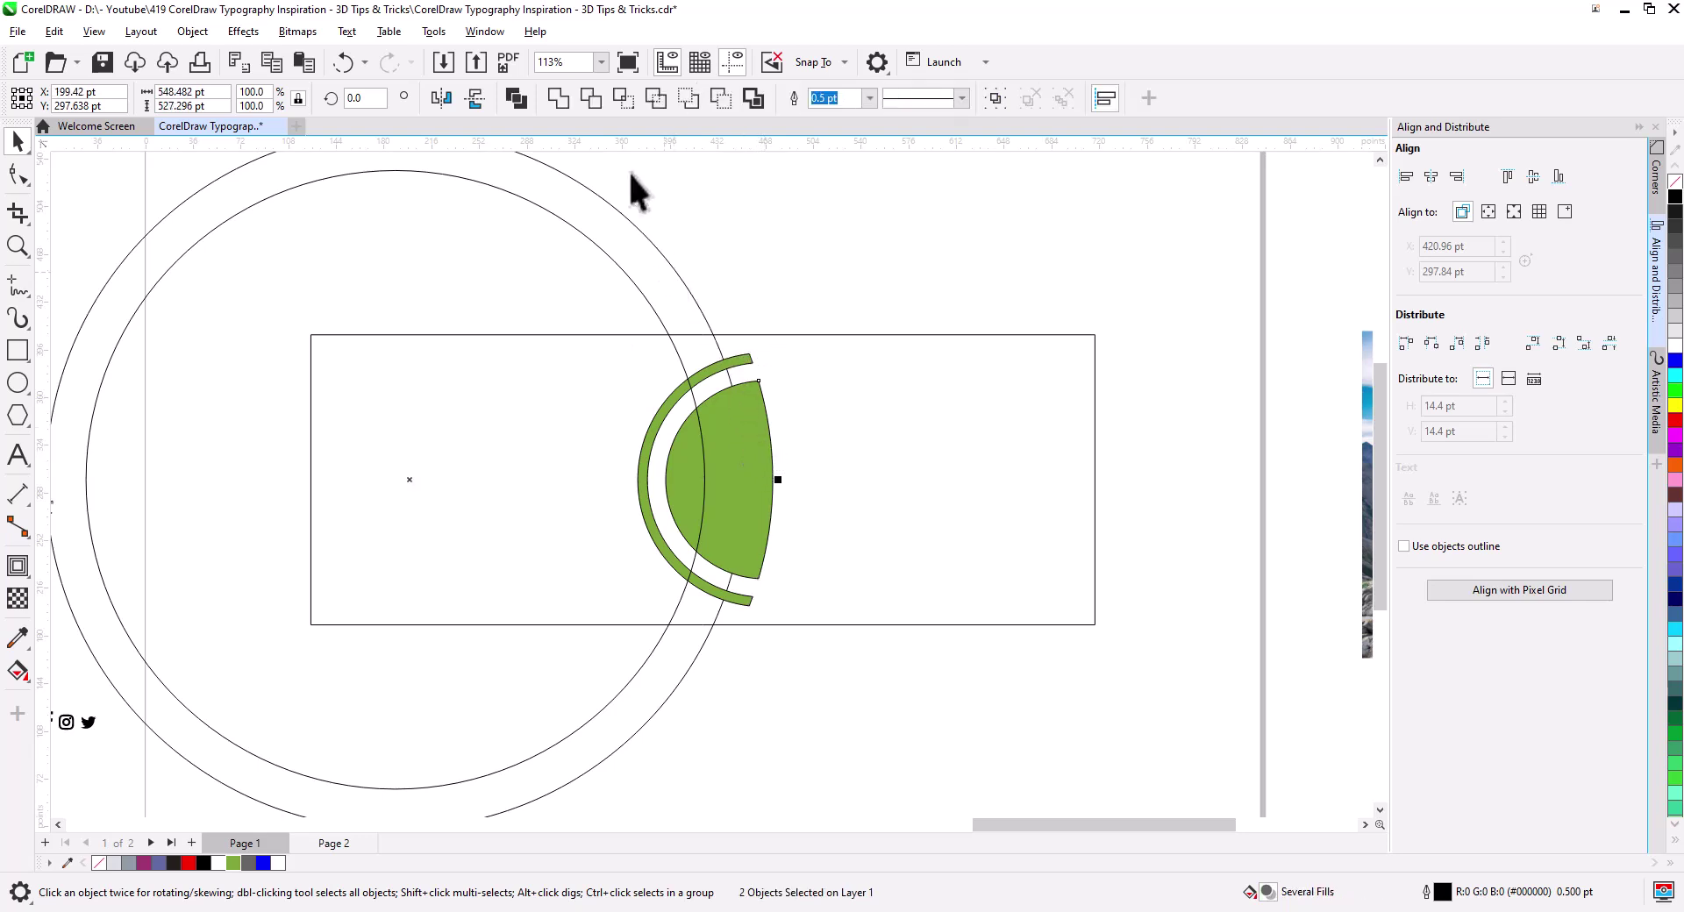
{"action": "left_click", "coordinate": [623, 98]}
{"action": "left_click", "coordinate": [712, 188]}
{"action": "left_click", "coordinate": [768, 428]}
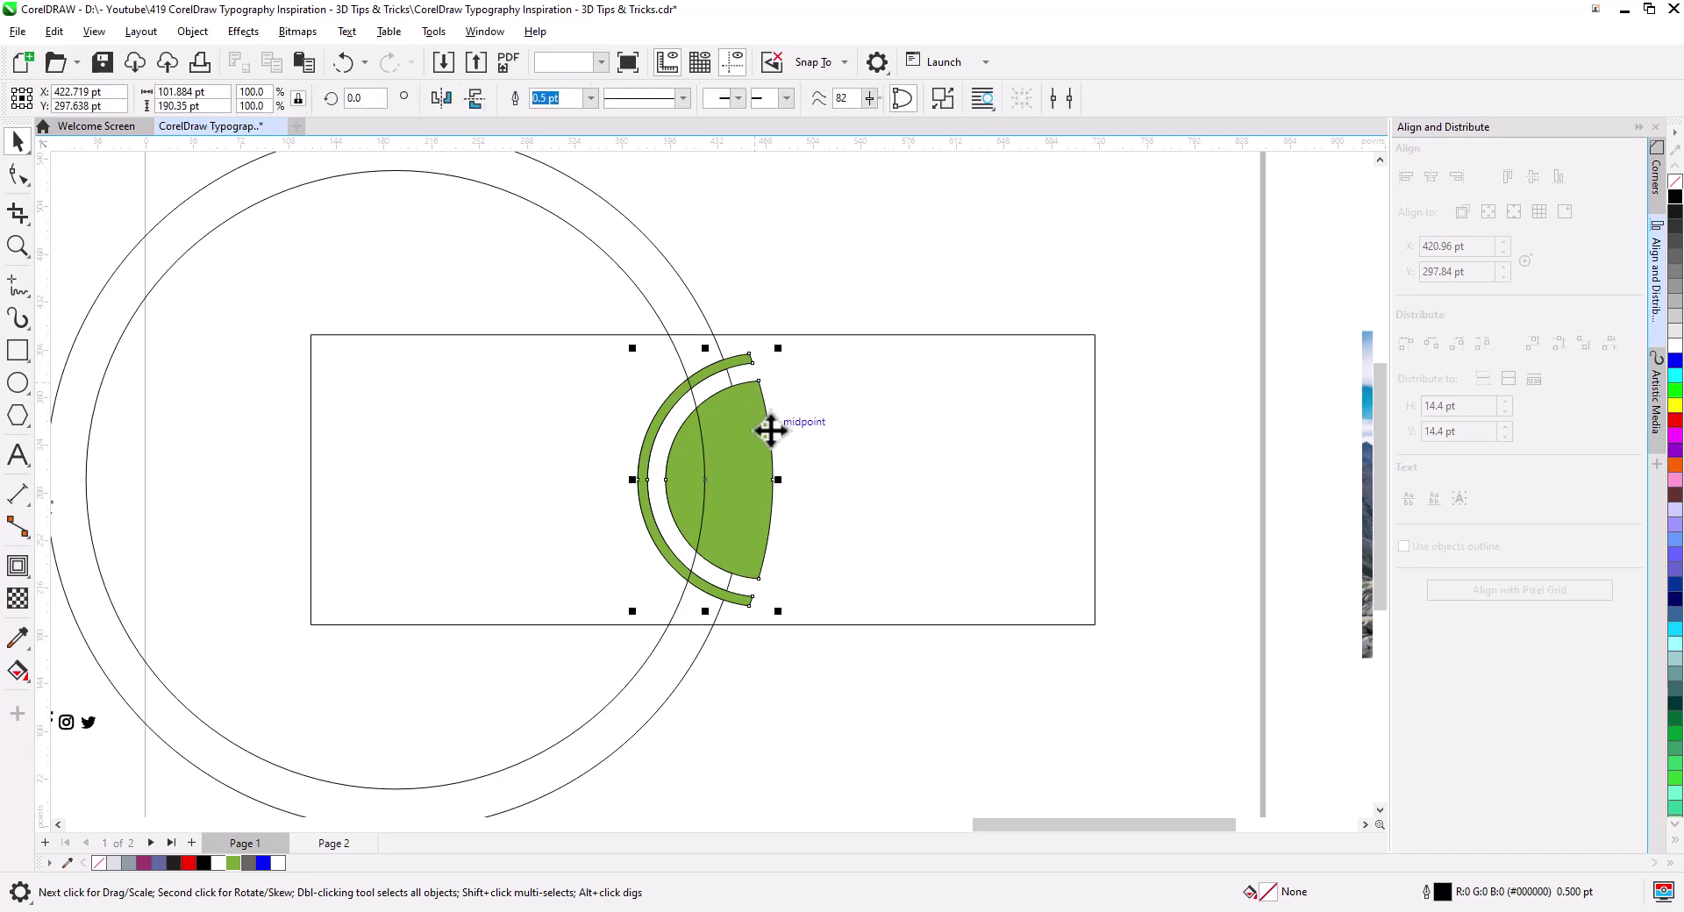
{"action": "key", "text": "Delete"}
{"action": "left_click", "coordinate": [782, 281]}
Step: Fill the newly intersected segment-and-arc shape with the same green
{"action": "left_click", "coordinate": [721, 401]}
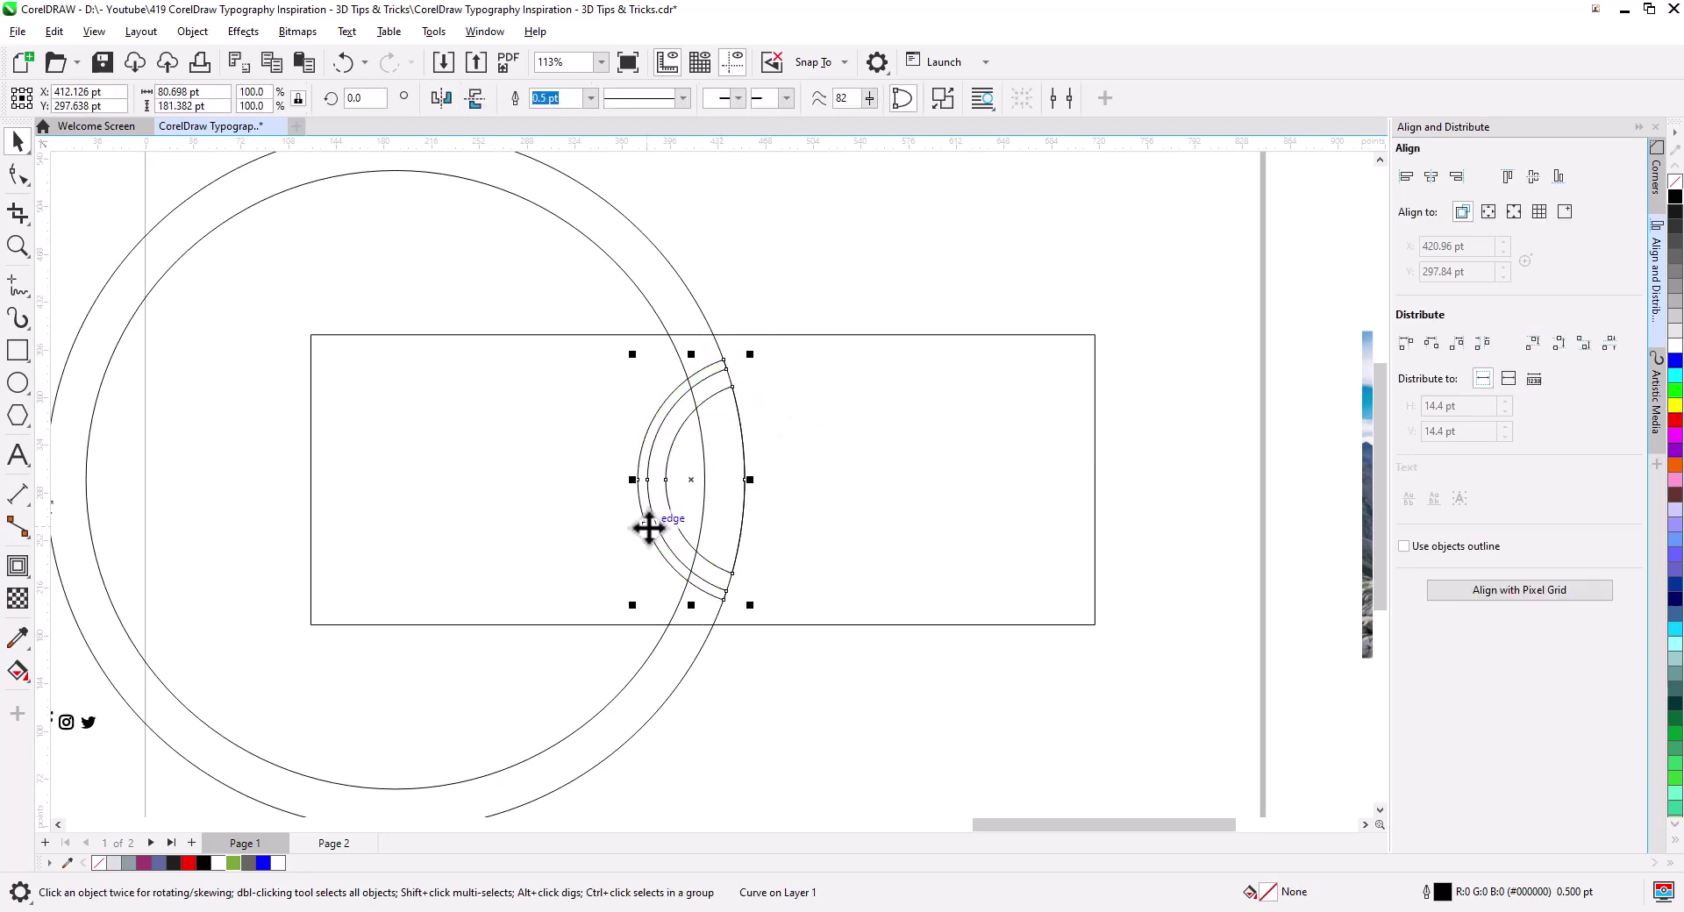
{"action": "left_click", "coordinate": [233, 863]}
{"action": "left_click", "coordinate": [798, 300]}
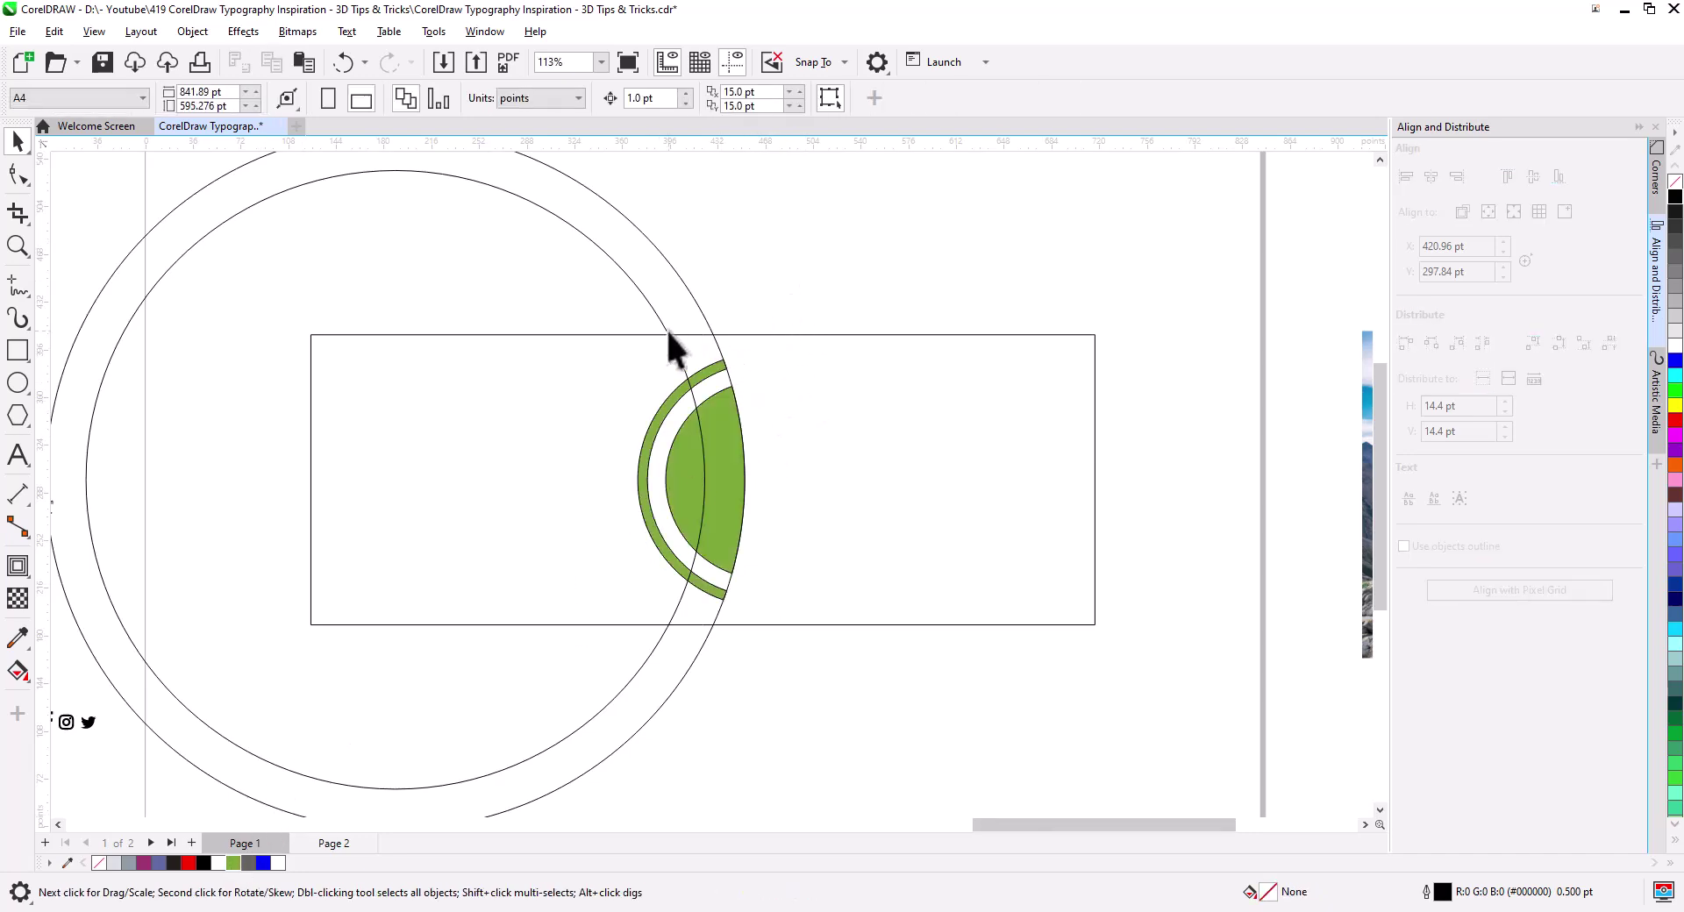
Step: Enlarge the inner of the two large circles about its centre to about 480 pt in diameter
{"action": "left_click", "coordinate": [649, 305]}
{"action": "left_click_drag", "start_coordinate": [708, 794], "coordinate": [726, 802]}
{"action": "left_click", "coordinate": [812, 664]}
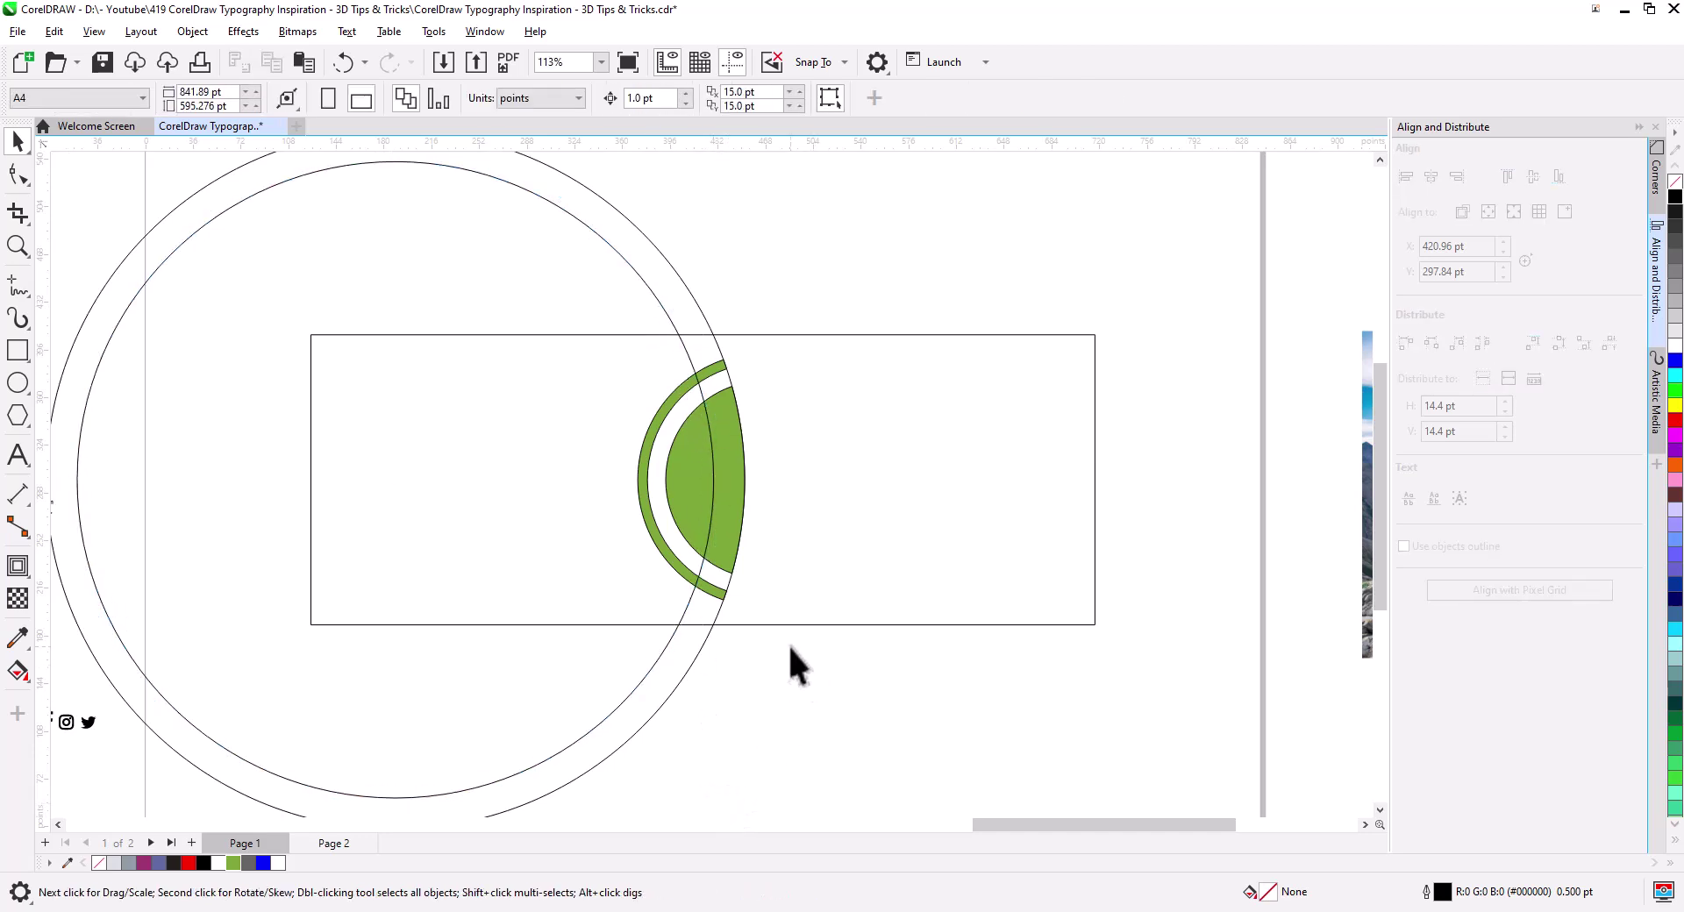
{"action": "left_click", "coordinate": [667, 500]}
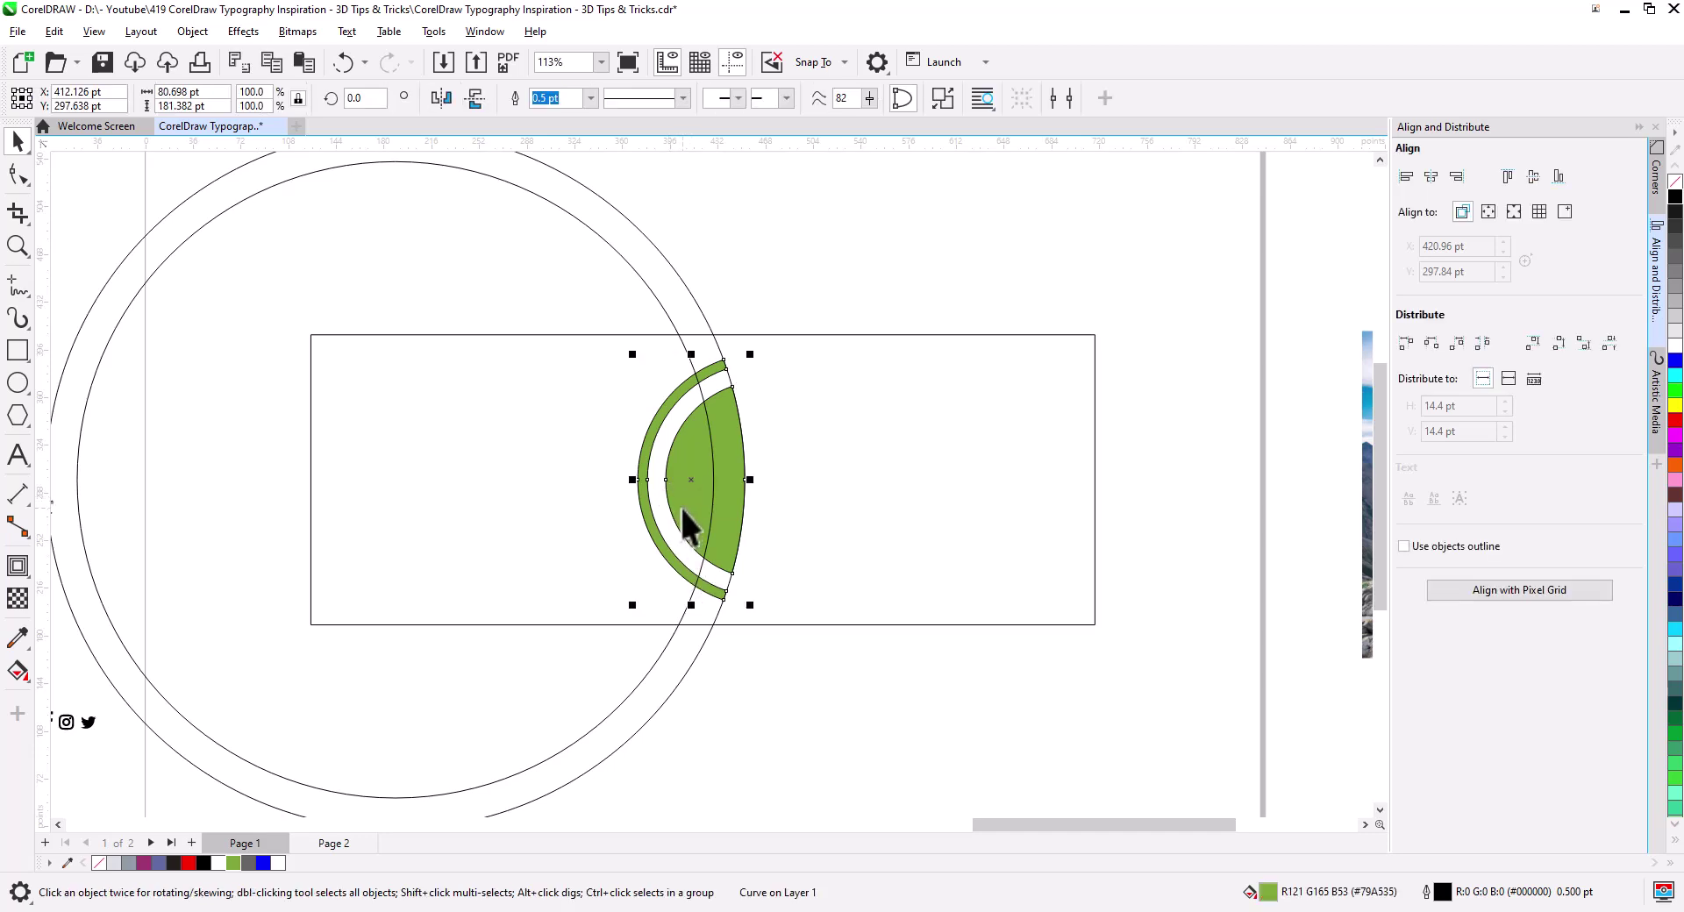
{"action": "left_click", "coordinate": [807, 655]}
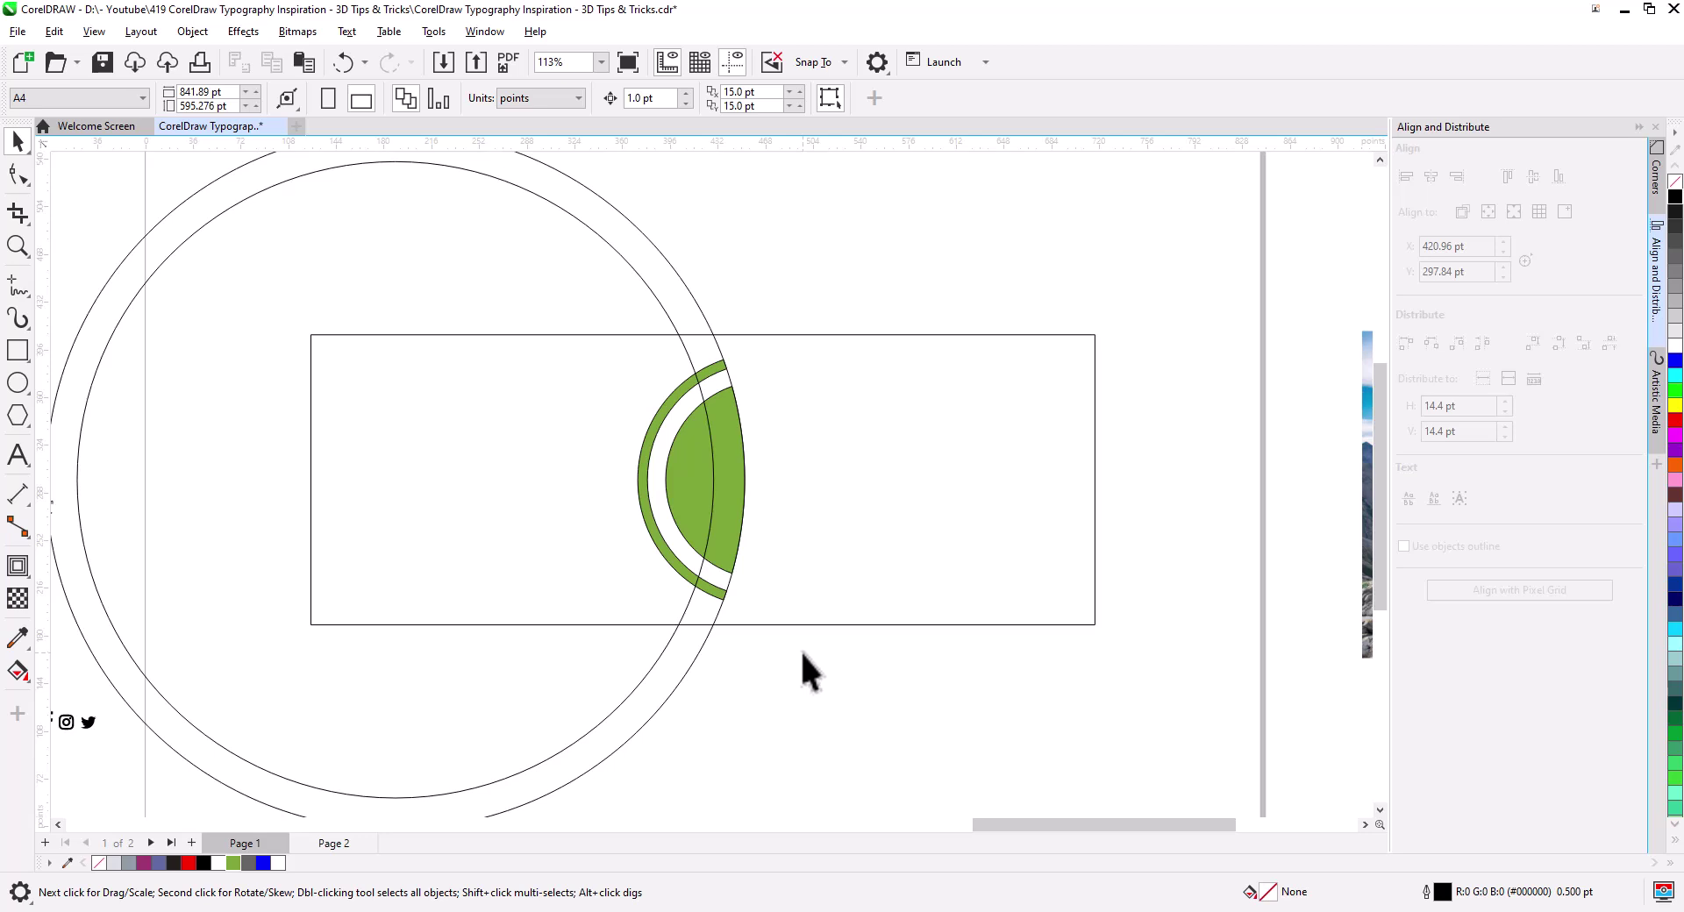
Step: Duplicate the large inner circle as a slightly narrower ellipse, about 472 pt wide and 480 pt high
{"action": "left_click", "coordinate": [643, 673]}
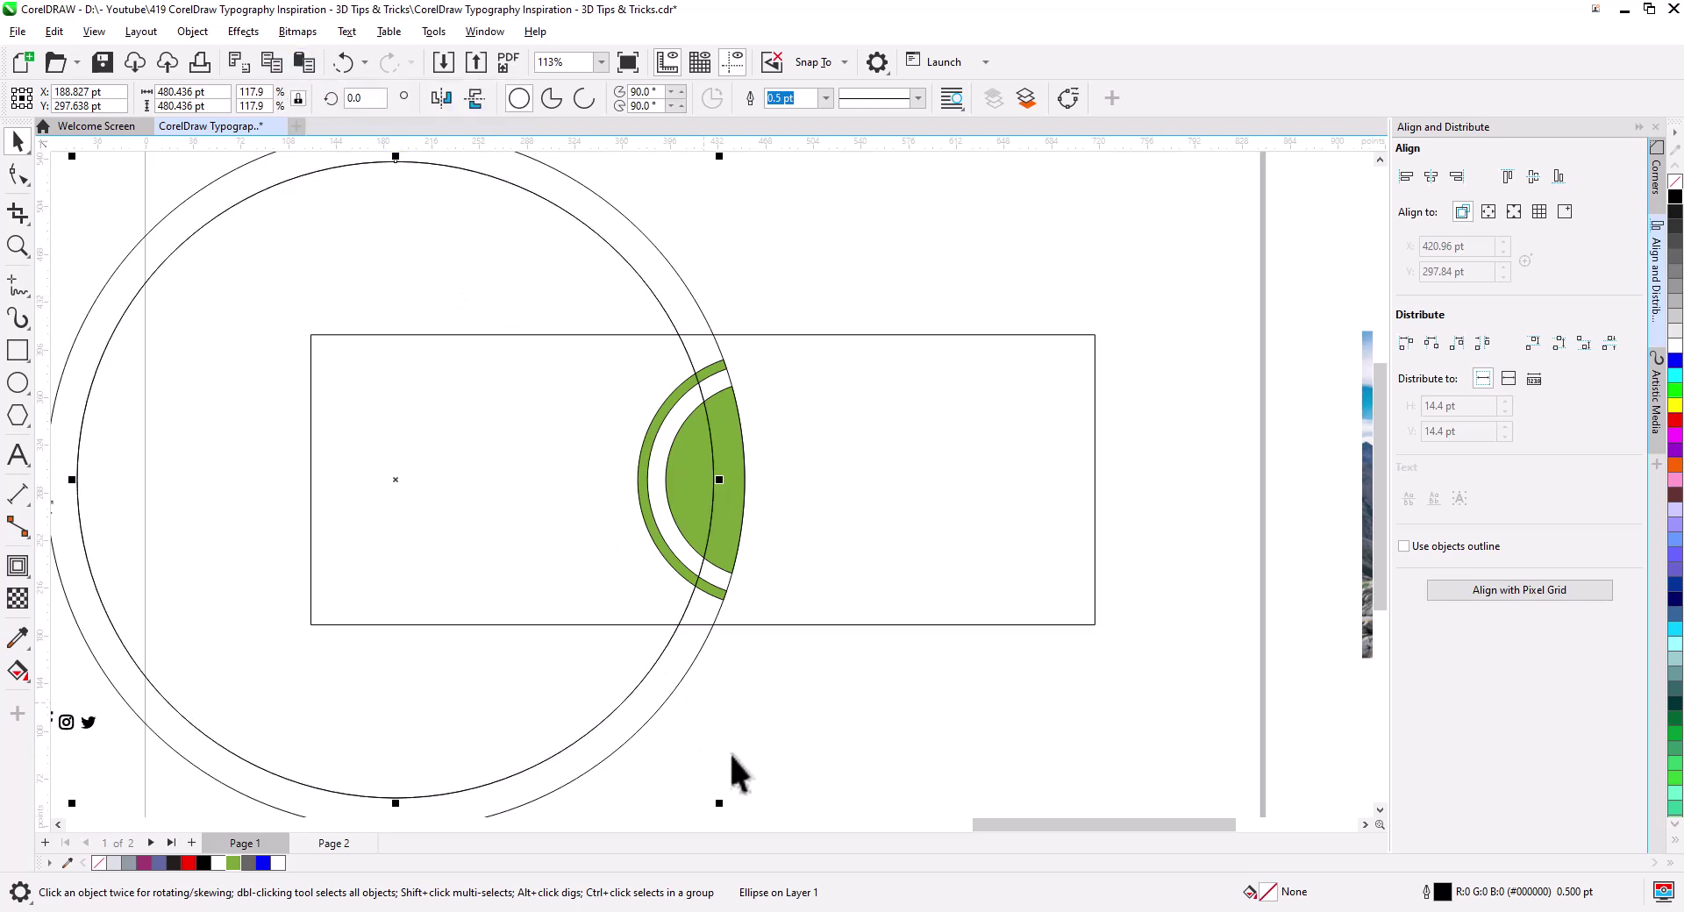
{"action": "left_click_drag", "start_coordinate": [722, 481], "coordinate": [692, 462]}
{"action": "right_click", "coordinate": [716, 480]}
{"action": "scroll", "coordinate": [729, 503], "scroll_direction": "up", "scroll_amount": 2}
{"action": "scroll", "coordinate": [689, 508], "scroll_direction": "down", "scroll_amount": 3}
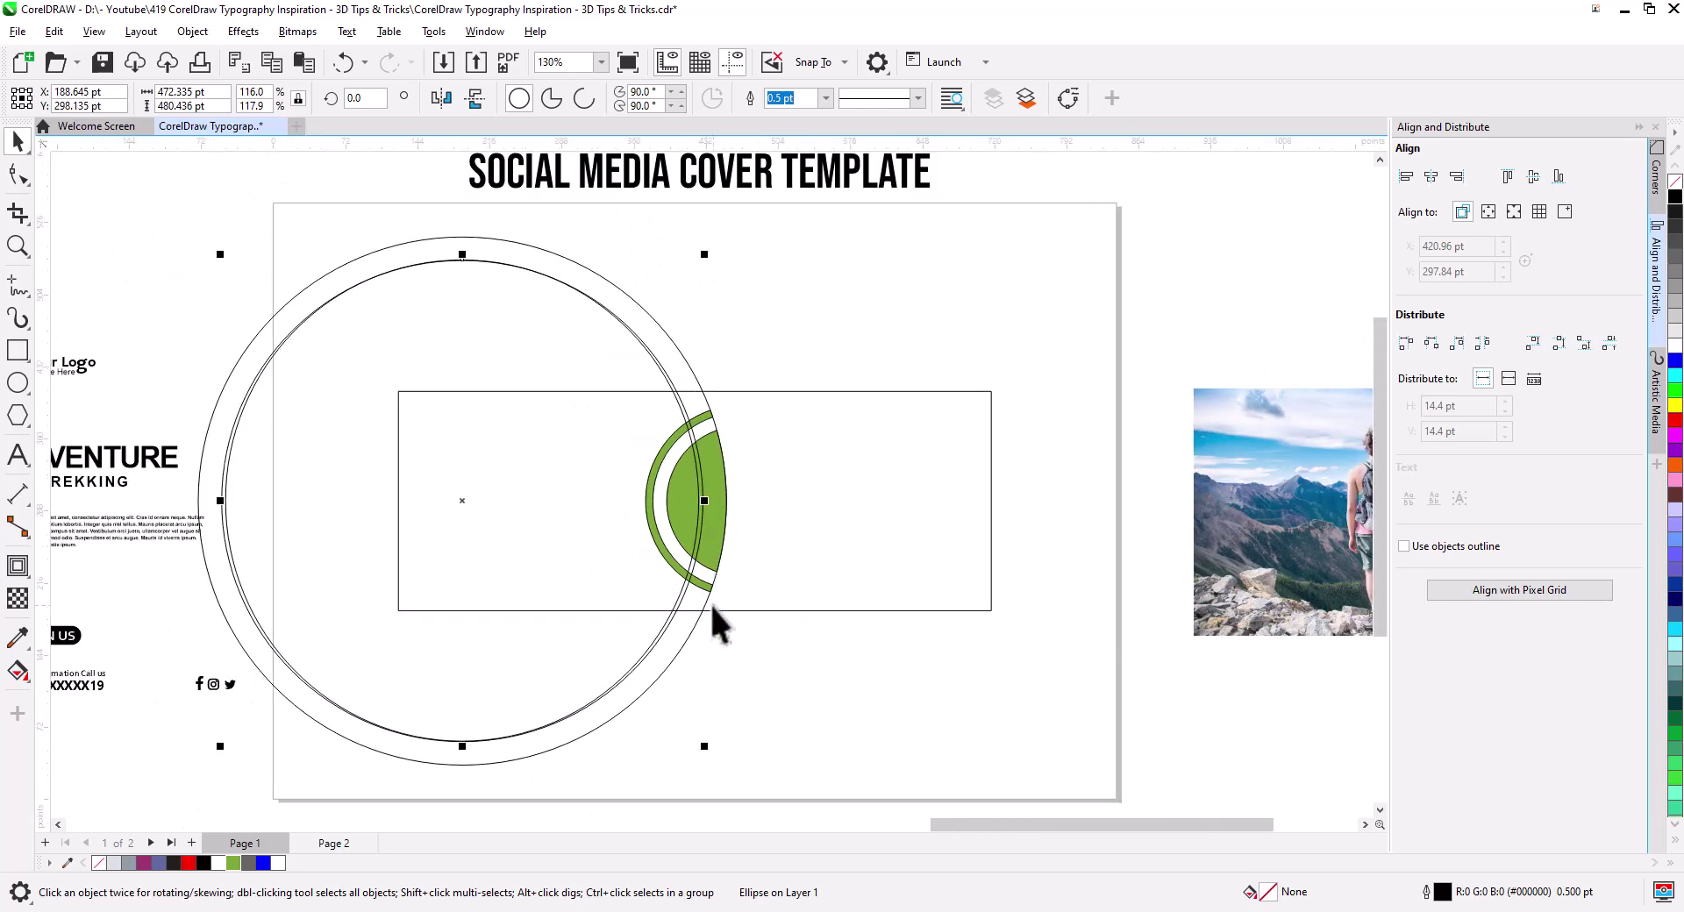
Step: Stretch the narrower ellipse vertically about its centre to about 510 pt high
{"action": "left_click_drag", "start_coordinate": [462, 677], "coordinate": [466, 693]}
{"action": "scroll", "coordinate": [585, 286], "scroll_direction": "up", "scroll_amount": 1}
{"action": "left_click_drag", "start_coordinate": [586, 286], "coordinate": [583, 349]}
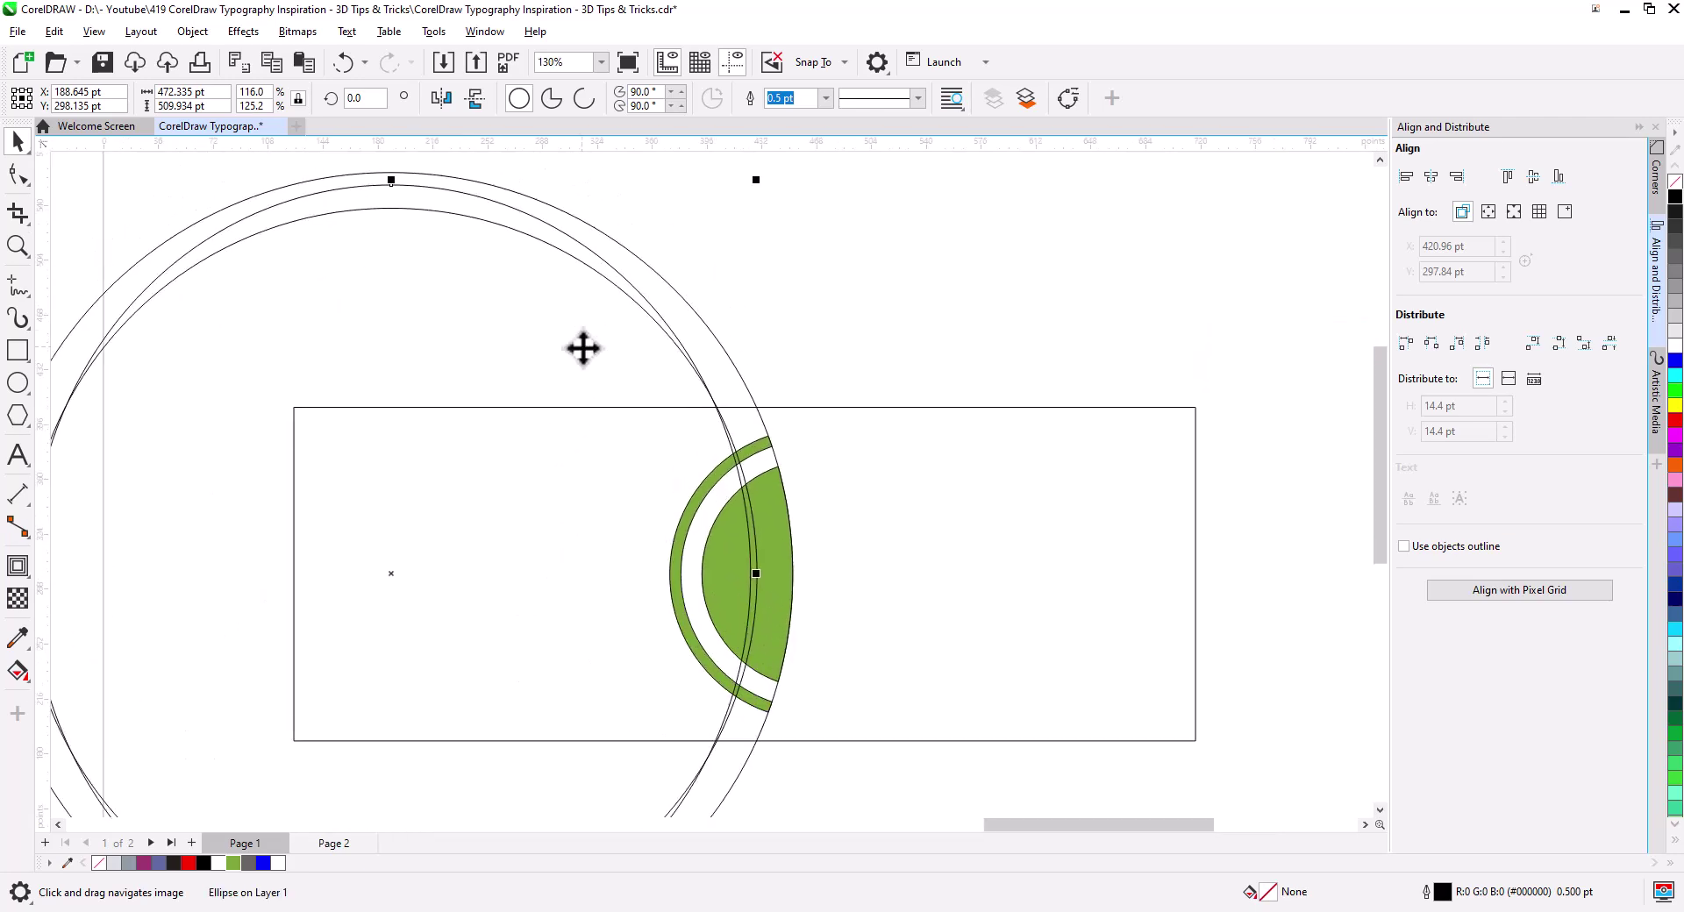
Step: Move the tall ellipse and the large inner circle from page 1 to page 2, keeping their position
{"action": "left_click", "coordinate": [531, 235], "text": "shift"}
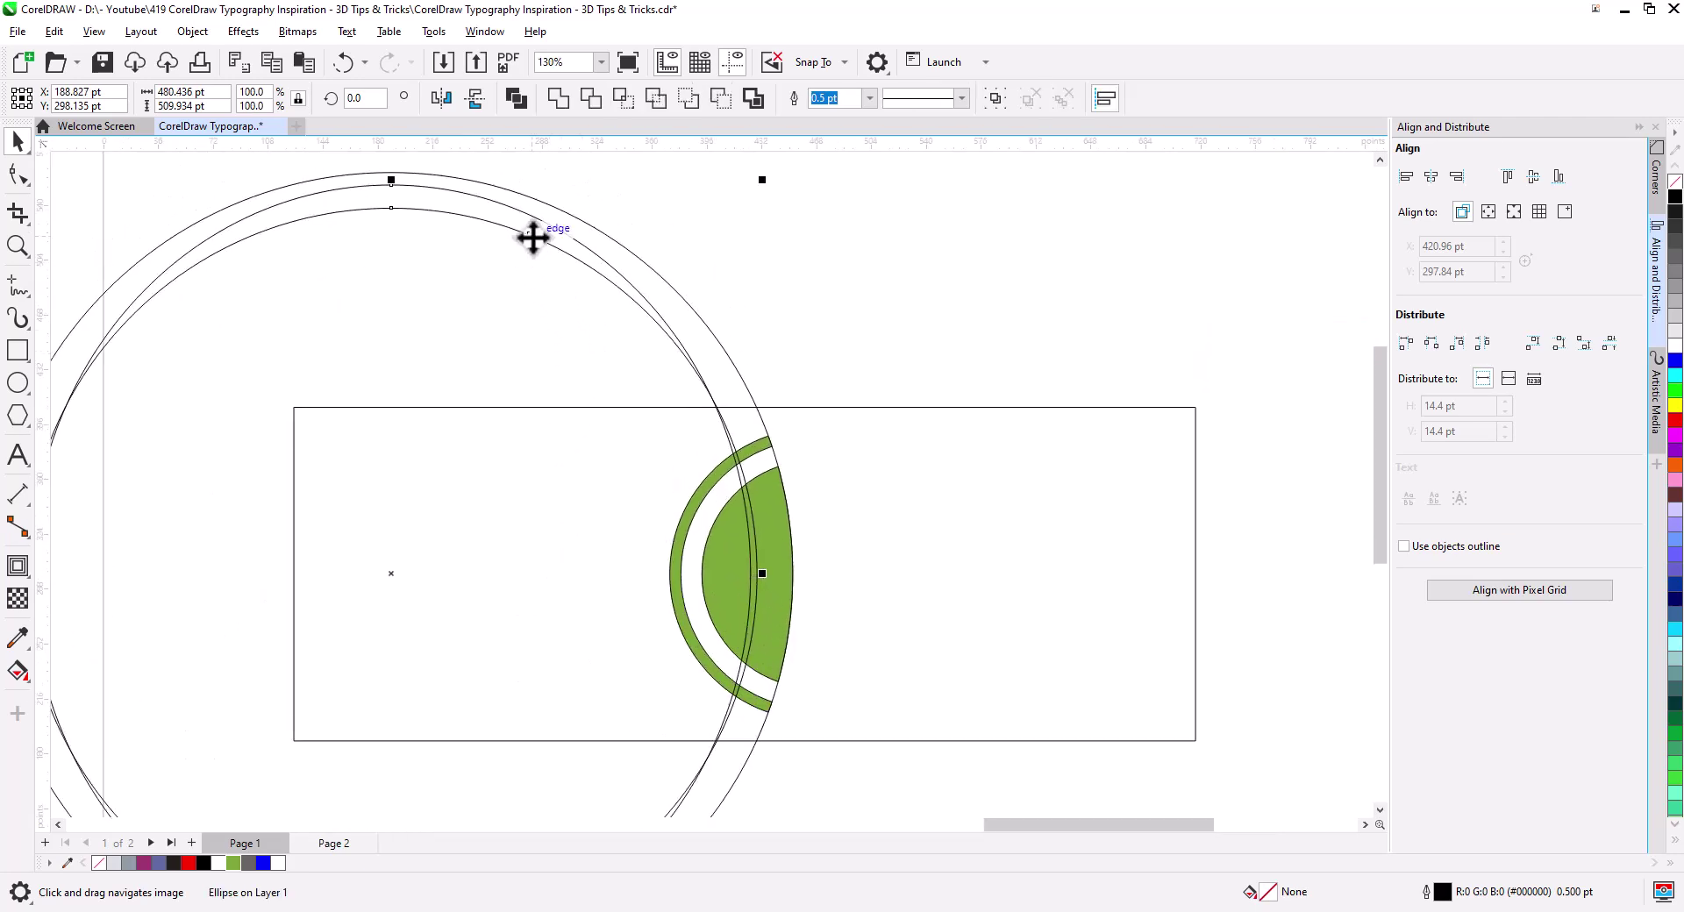
{"action": "key", "text": "Delete"}
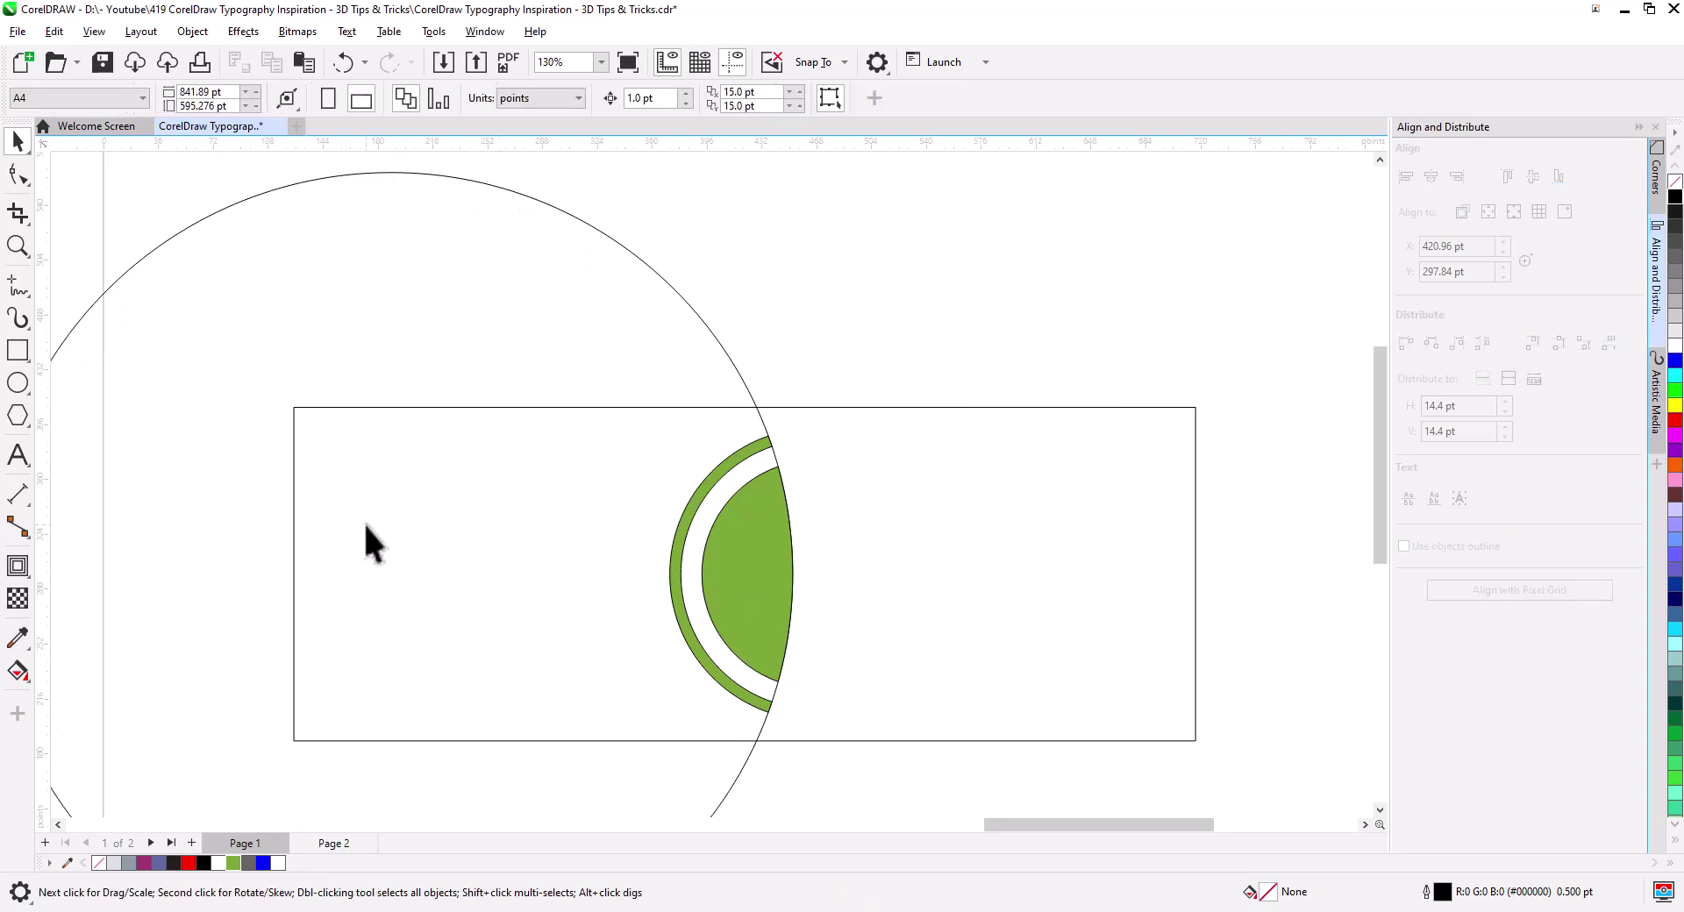
{"action": "left_click", "coordinate": [309, 843]}
{"action": "key", "text": "ctrl+v"}
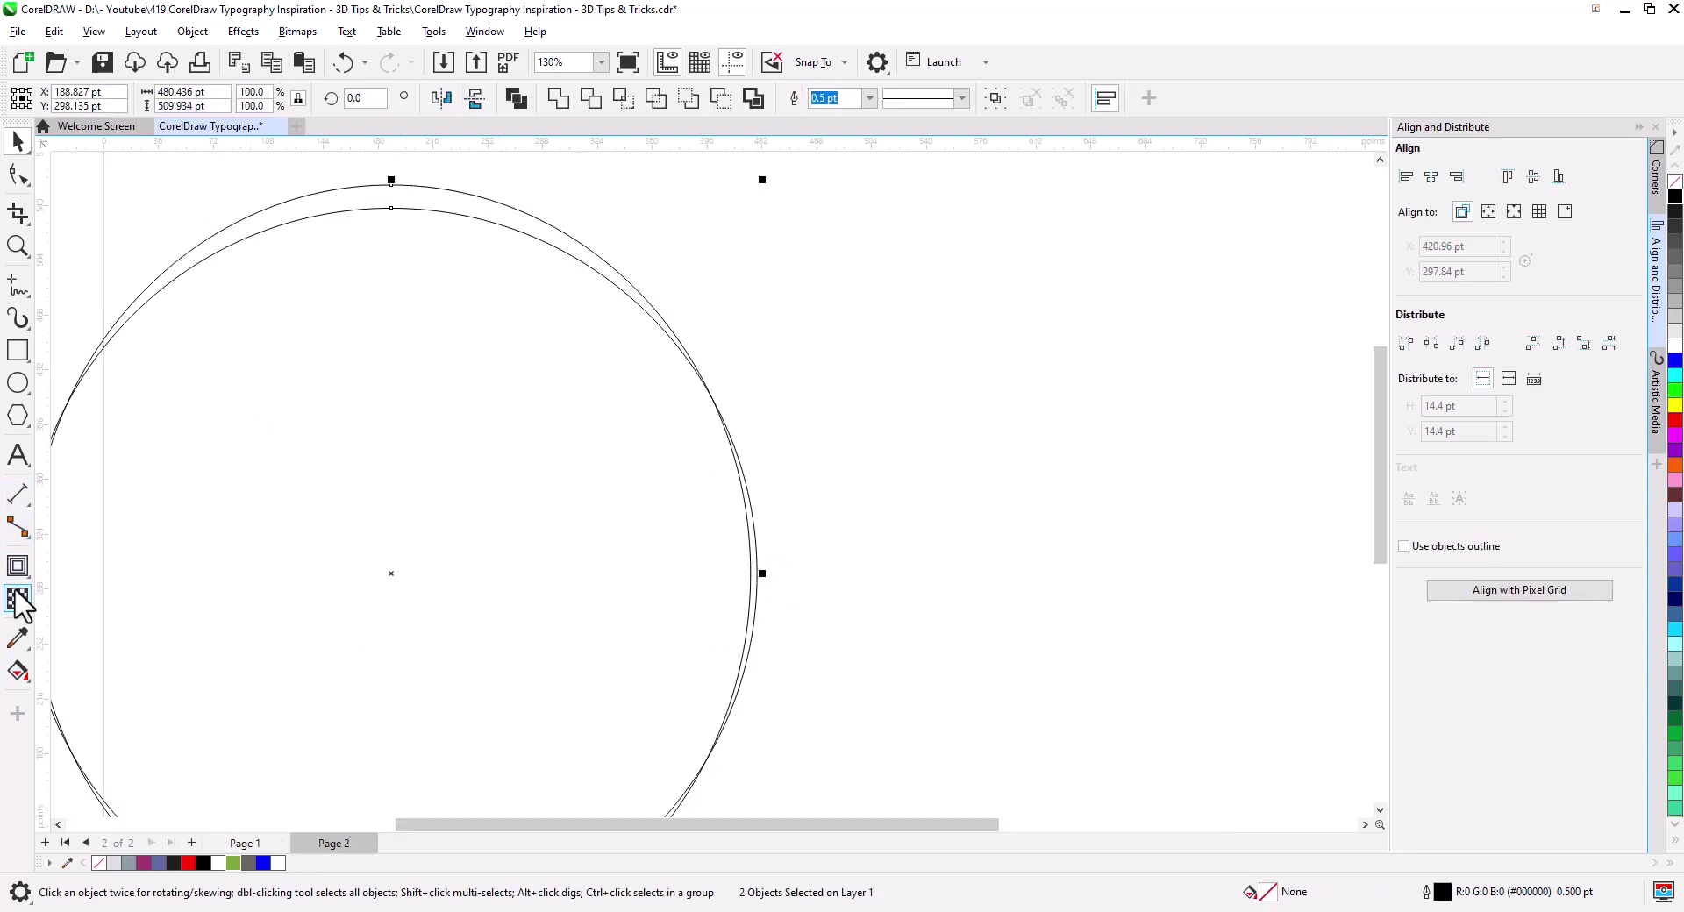
Step: Create a blue crescent with Smart Fill in the thin gap between the right edges of the circle and the ellipse
{"action": "left_click", "coordinate": [23, 677]}
{"action": "left_click", "coordinate": [88, 705]}
{"action": "left_click", "coordinate": [751, 581]}
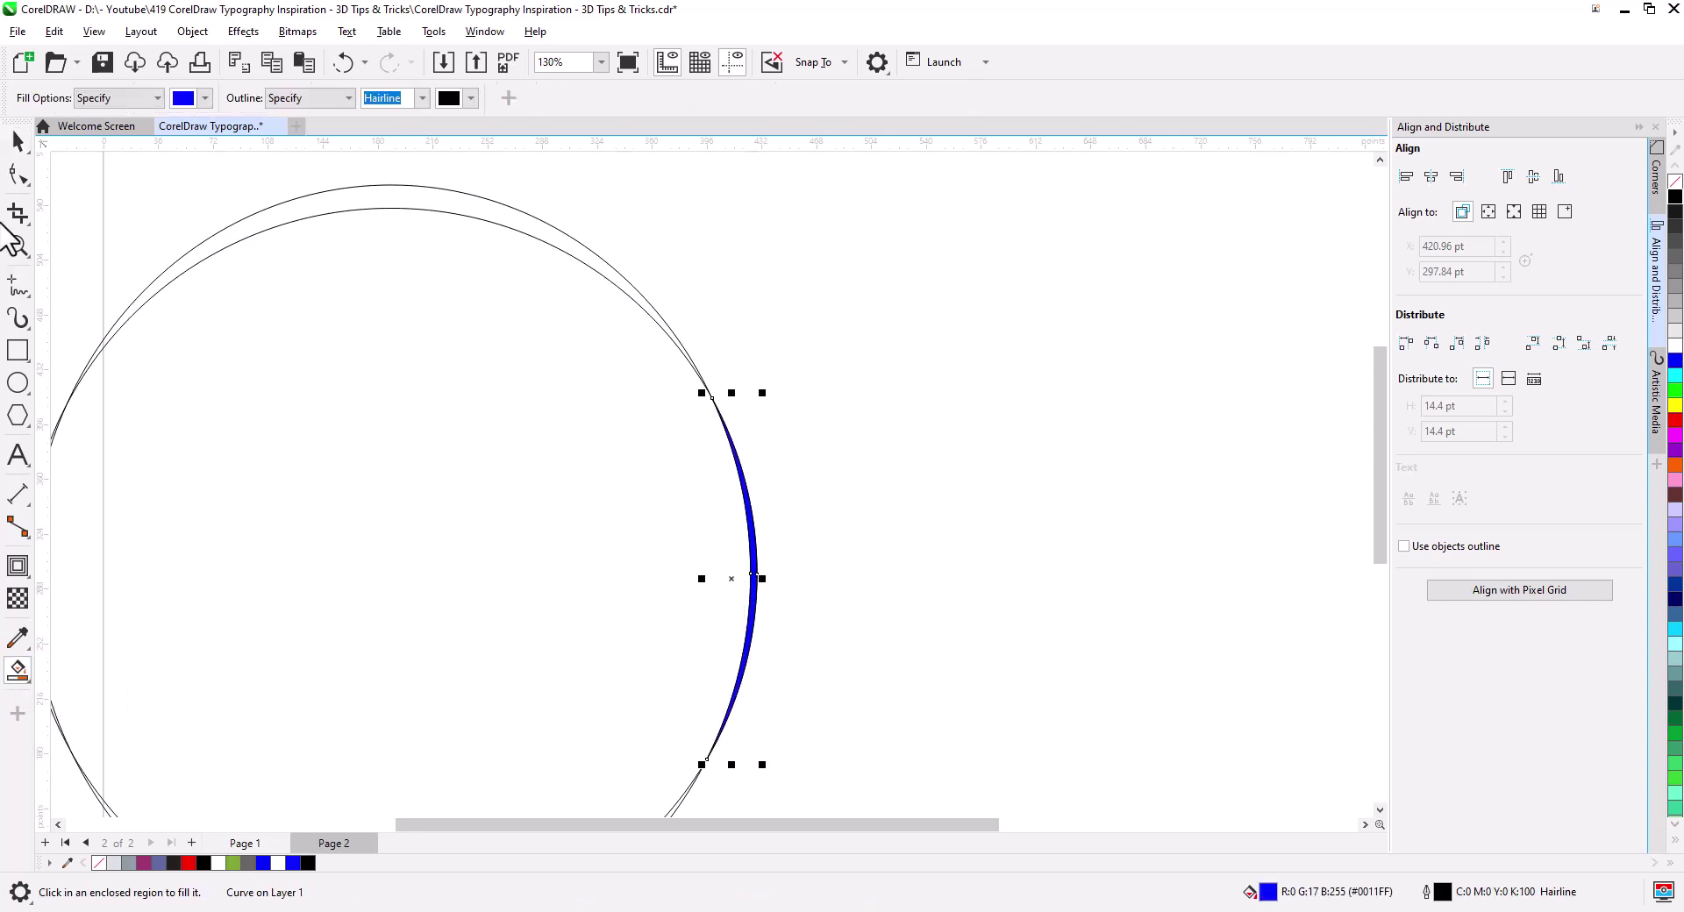
Step: Delete the tall ellipse and recolour the blue crescent black
{"action": "left_click", "coordinate": [18, 140]}
{"action": "left_click", "coordinate": [573, 257]}
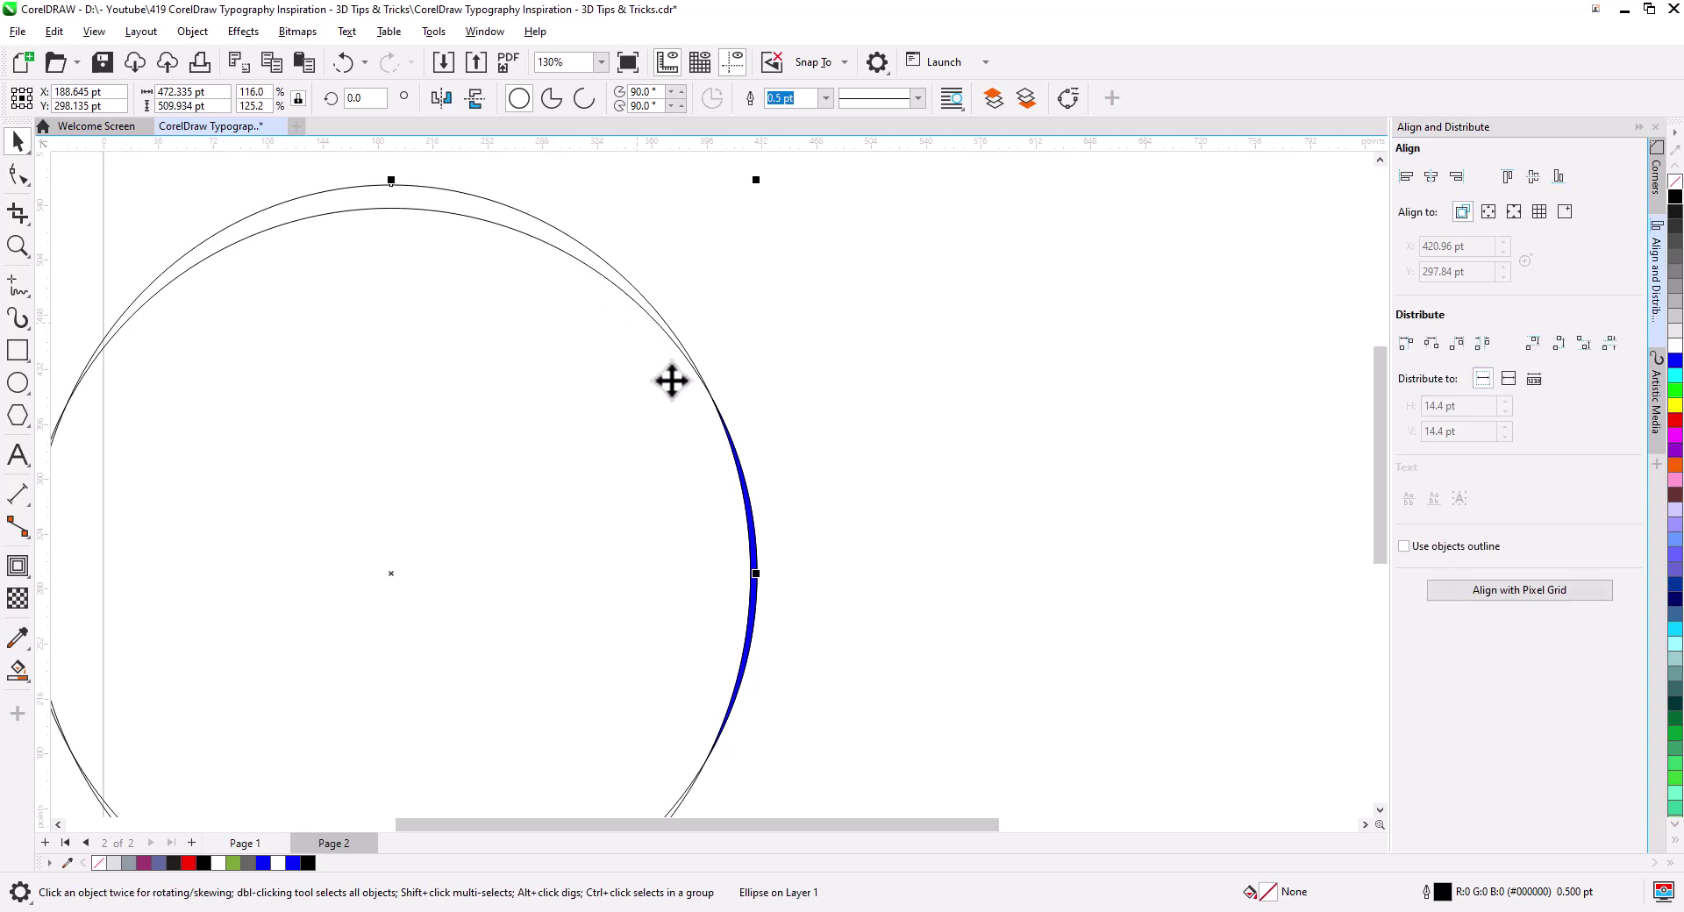
{"action": "key", "text": "Delete"}
{"action": "left_click", "coordinate": [760, 579]}
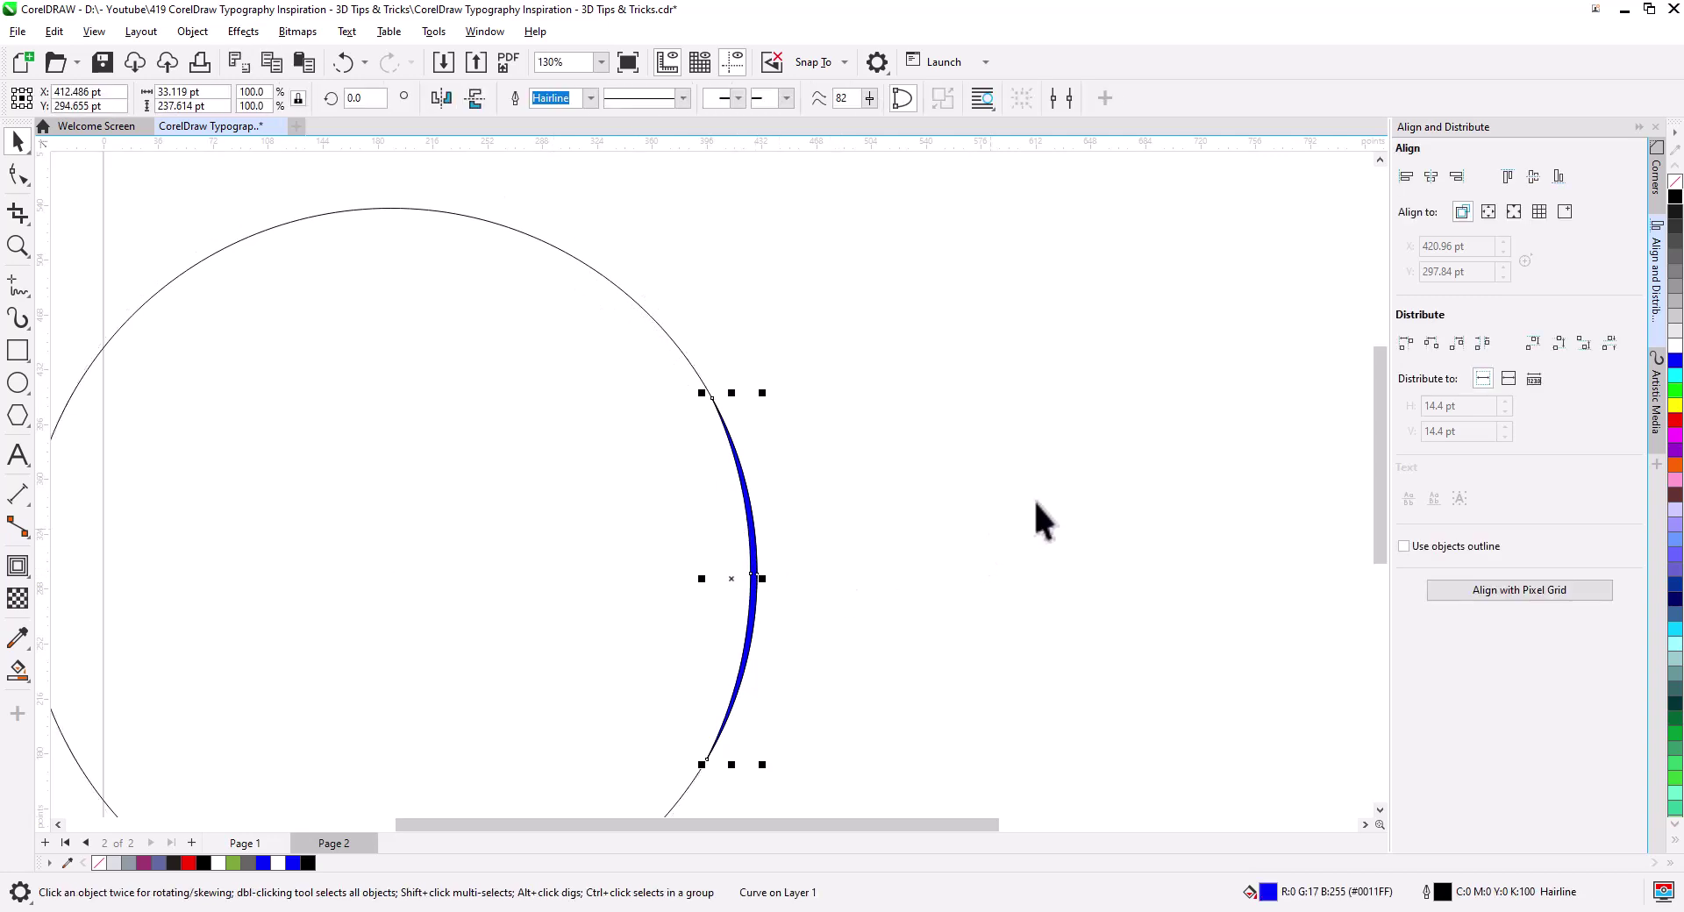
{"action": "left_click", "coordinate": [1675, 198]}
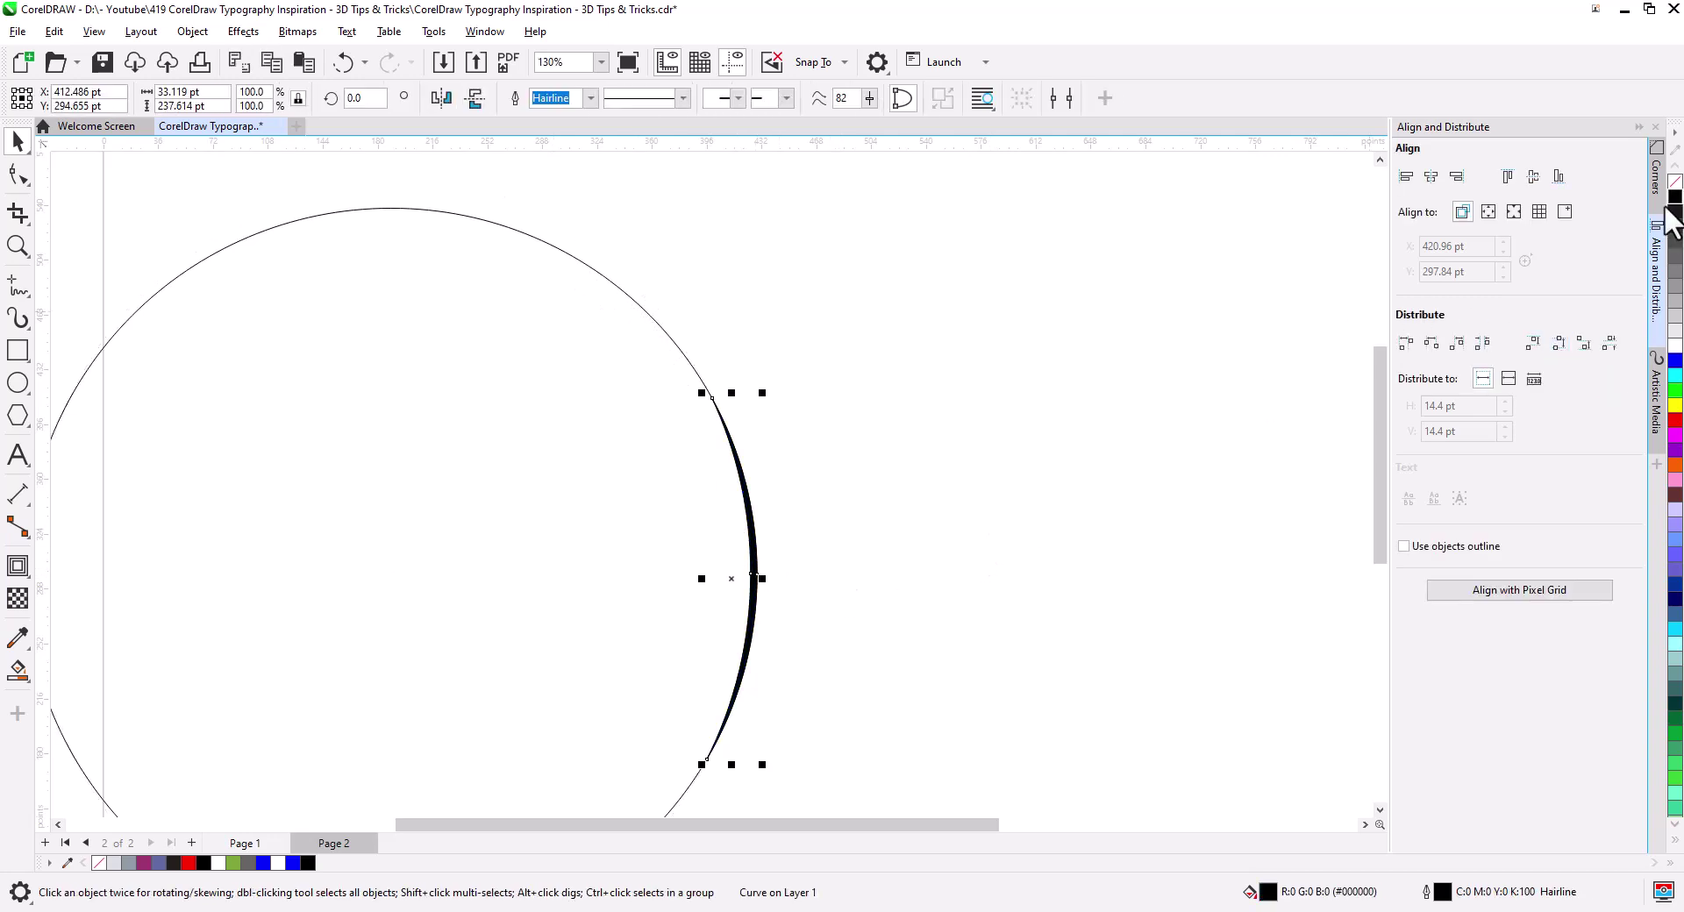
Step: Apply a Gaussian Blur with a radius of 6.2 pixels to the black crescent
{"action": "left_click", "coordinate": [248, 32]}
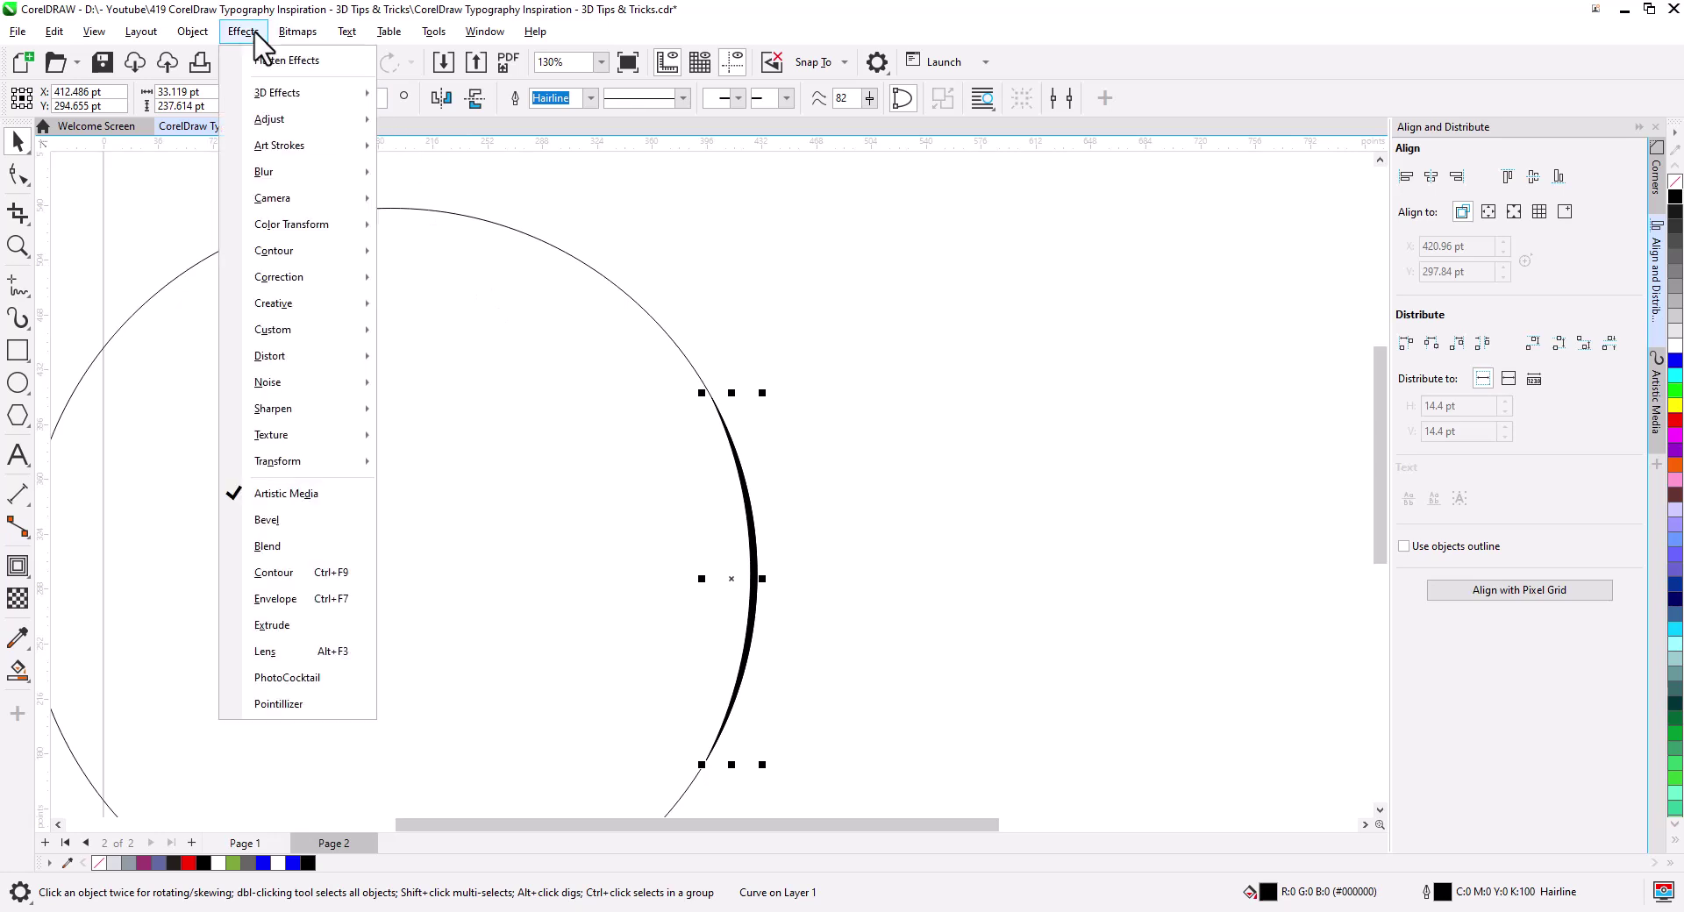
{"action": "mouse_move", "coordinate": [285, 179]}
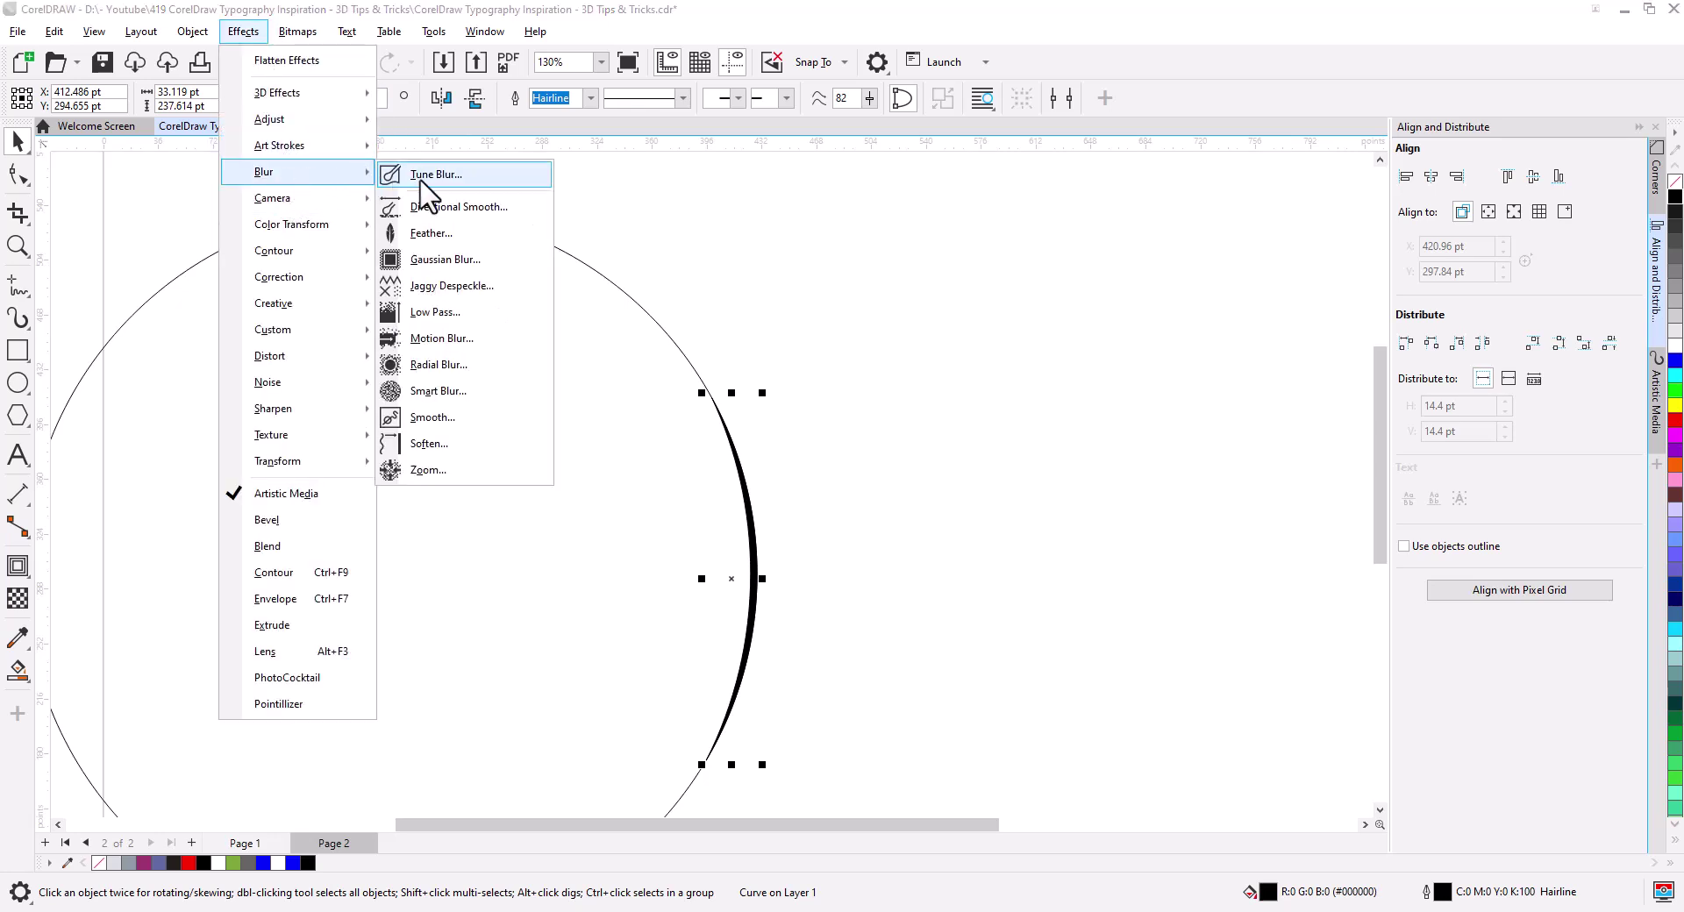
{"action": "left_click", "coordinate": [483, 264]}
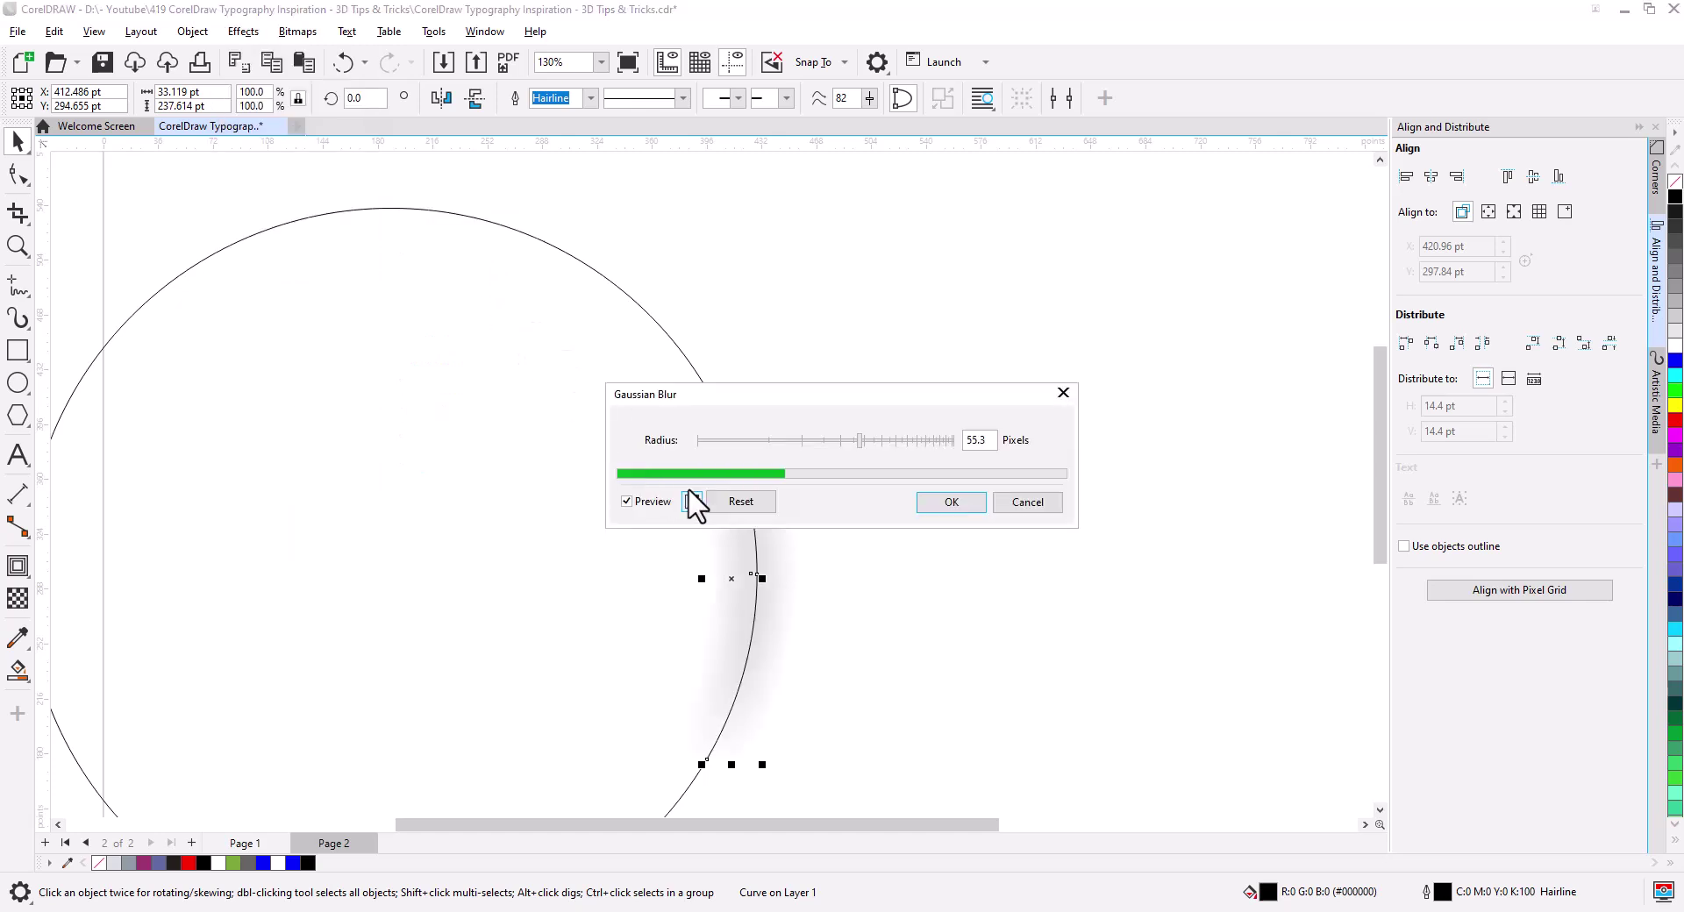
{"action": "left_click", "coordinate": [751, 442]}
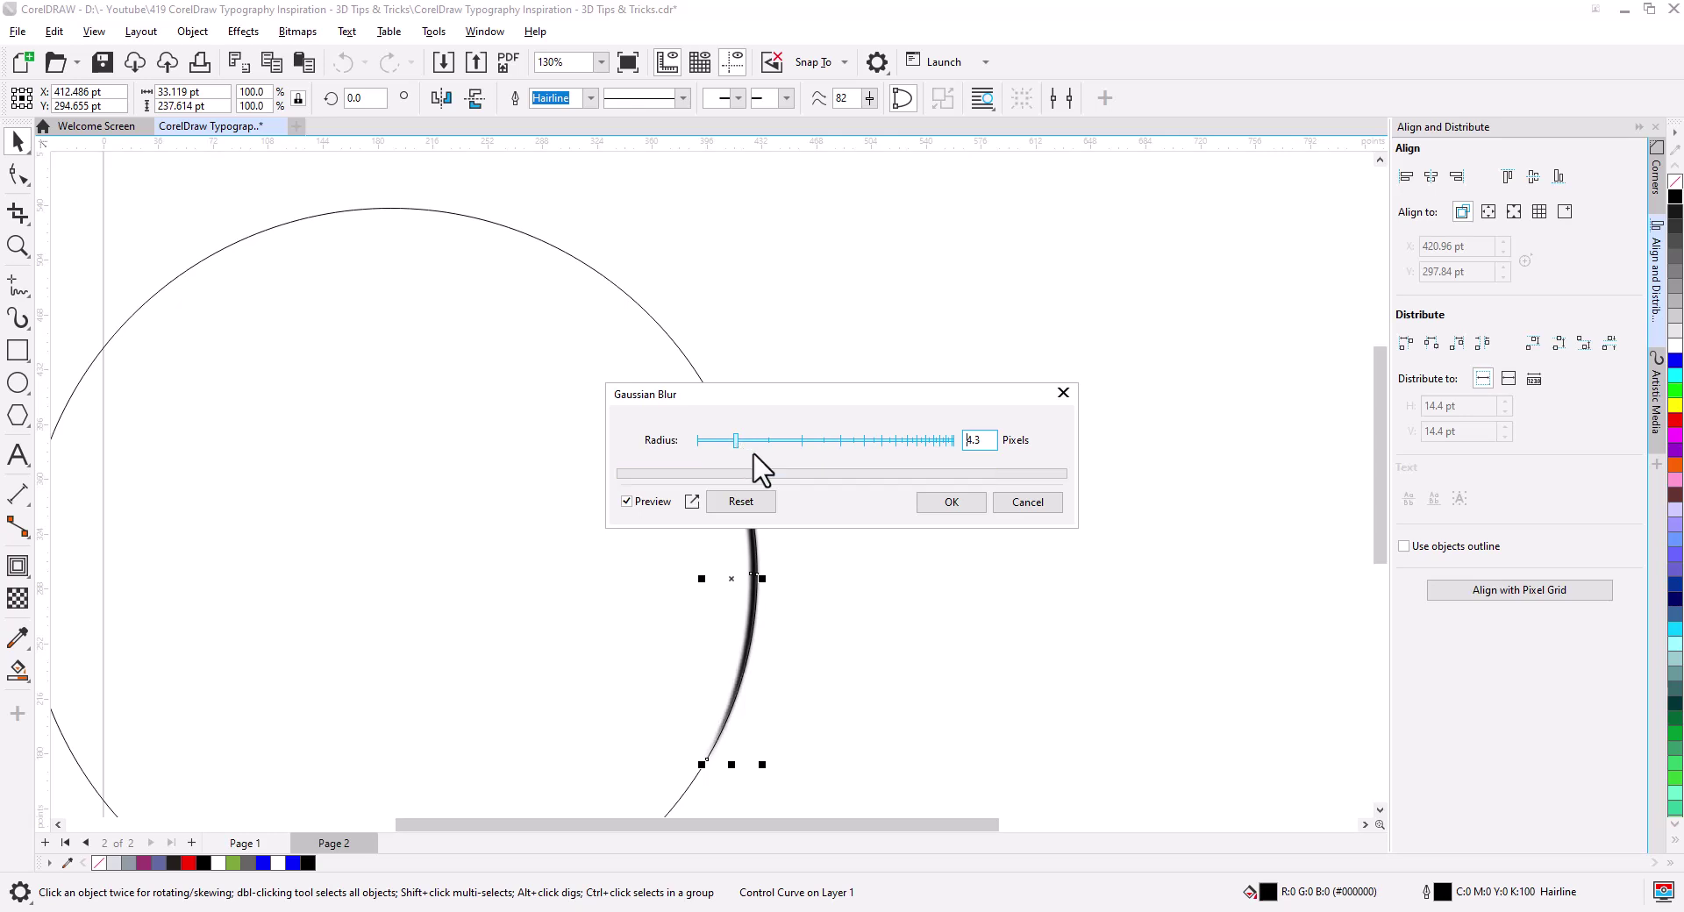
{"action": "left_click_drag", "start_coordinate": [842, 394], "coordinate": [1059, 320]}
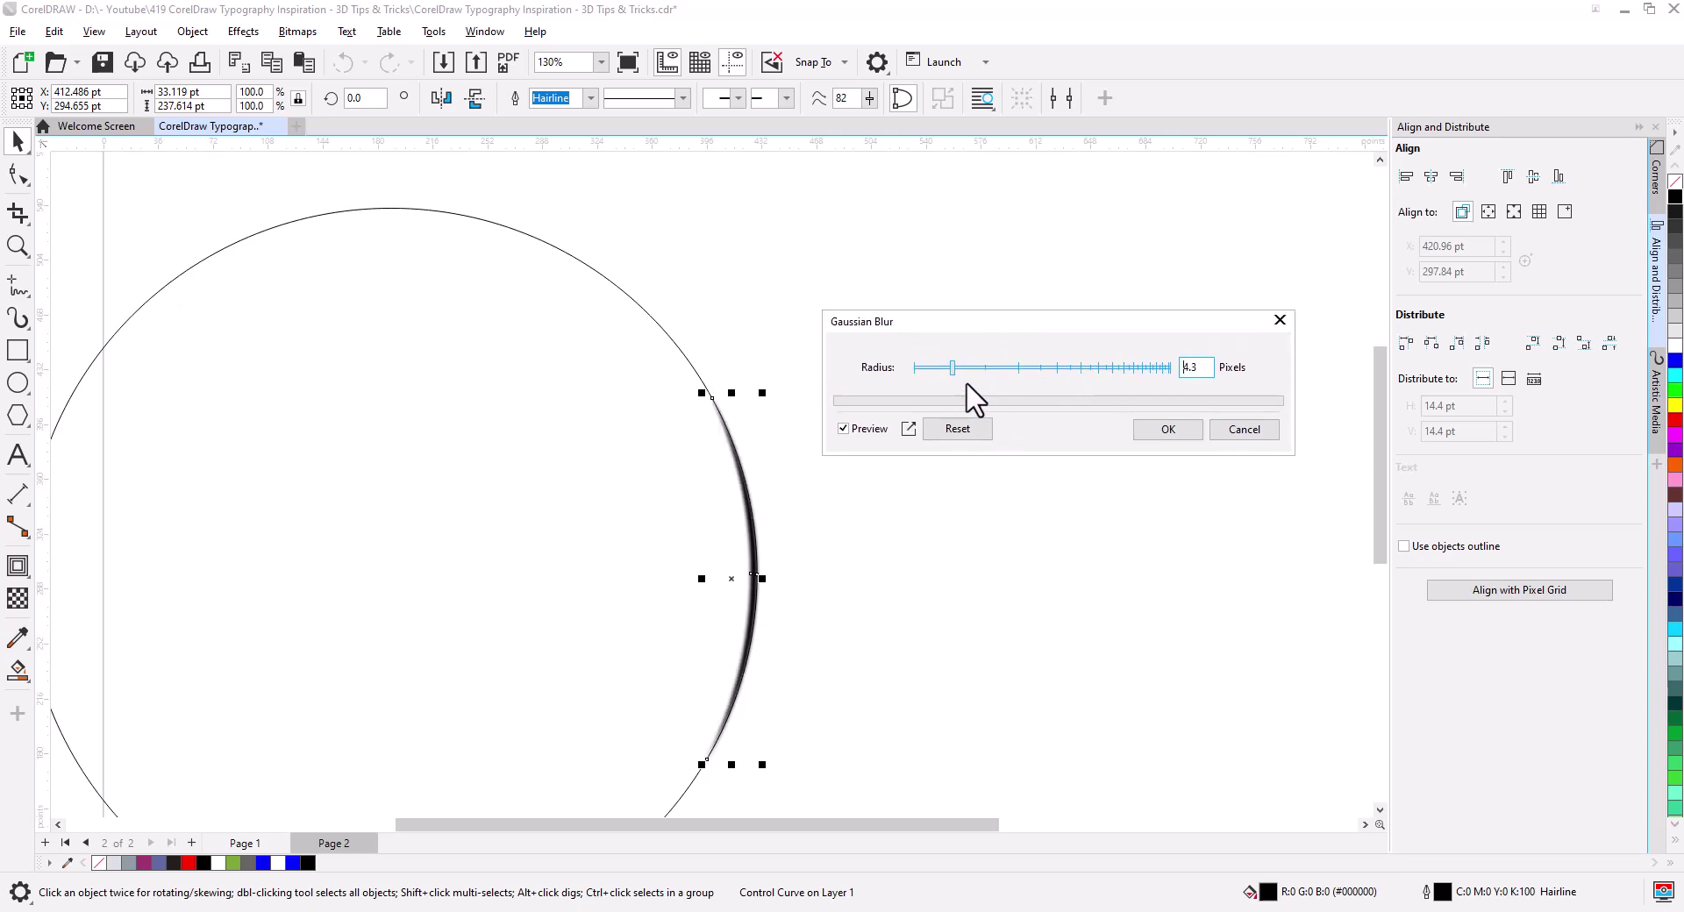
{"action": "left_click_drag", "start_coordinate": [954, 369], "coordinate": [966, 369]}
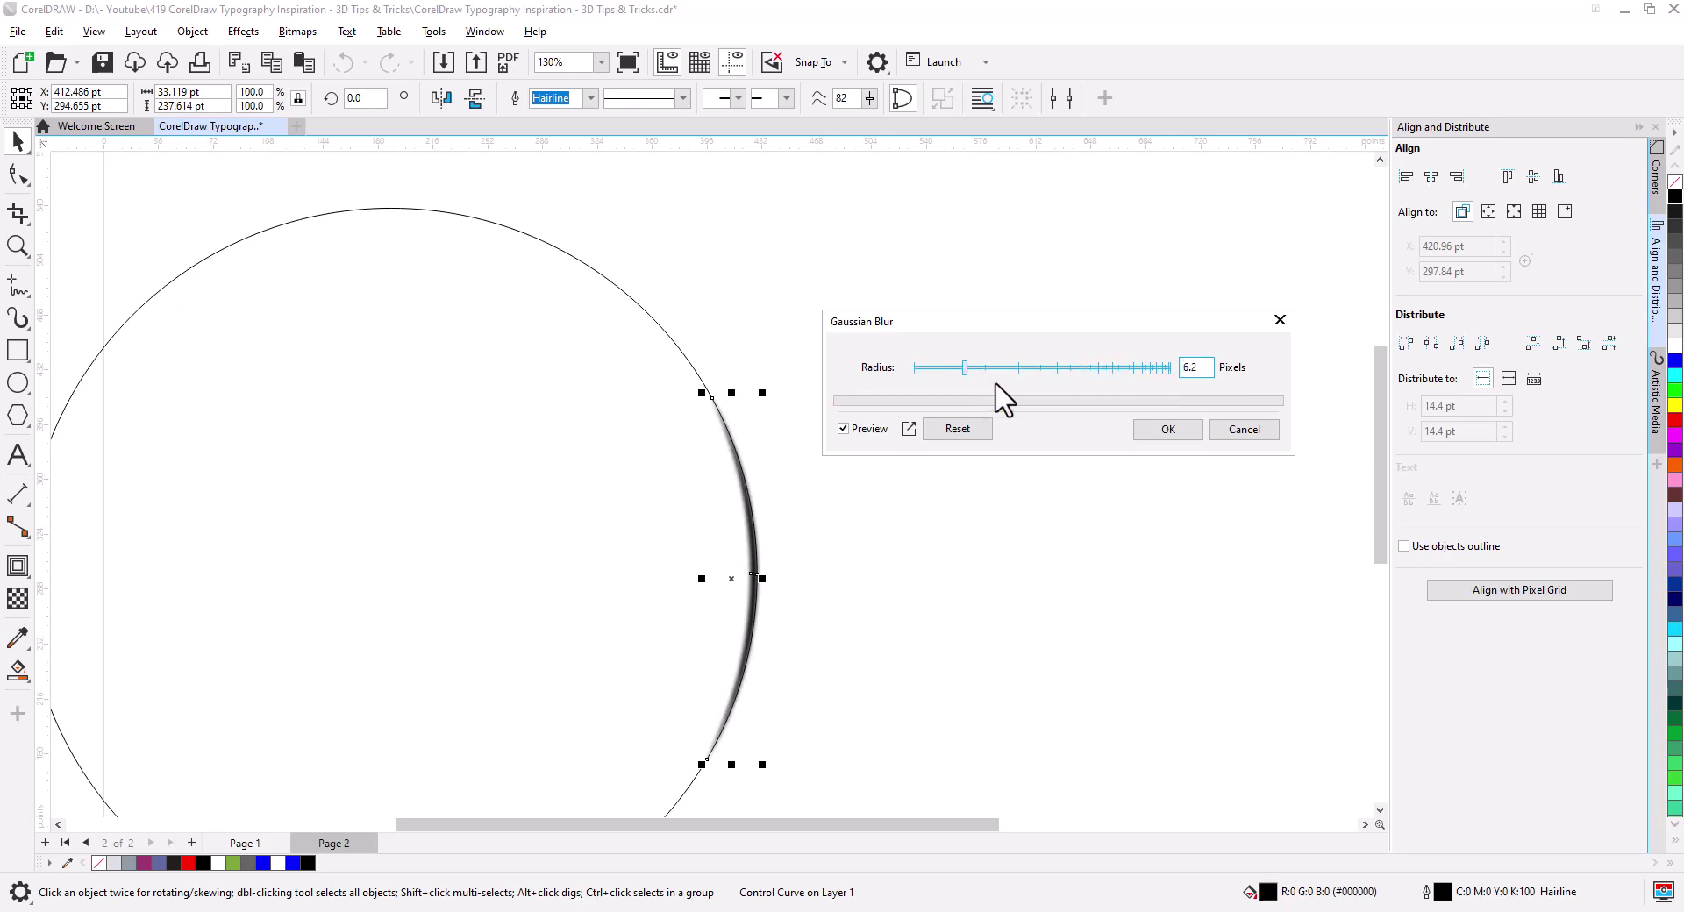
{"action": "left_click", "coordinate": [1170, 440]}
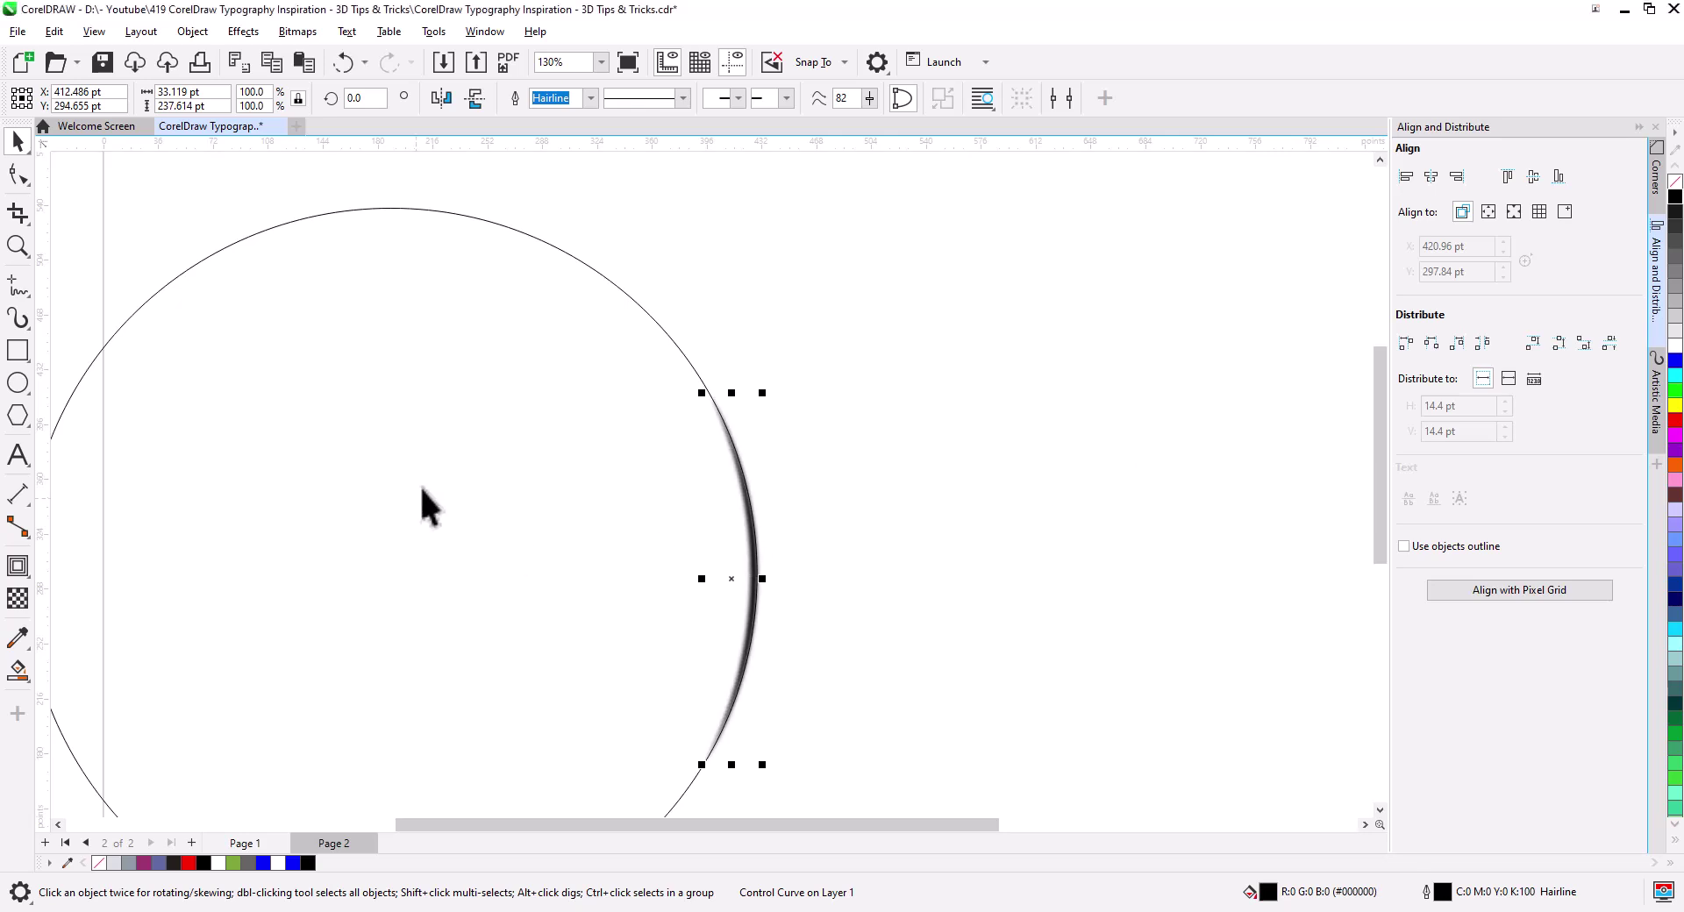
Step: Nudge the blurred crescent 1 pt to the right and give it a uniform transparency of 32
{"action": "scroll", "coordinate": [751, 632], "scroll_direction": "up", "scroll_amount": 2}
{"action": "left_click_drag", "start_coordinate": [775, 666], "coordinate": [781, 583]}
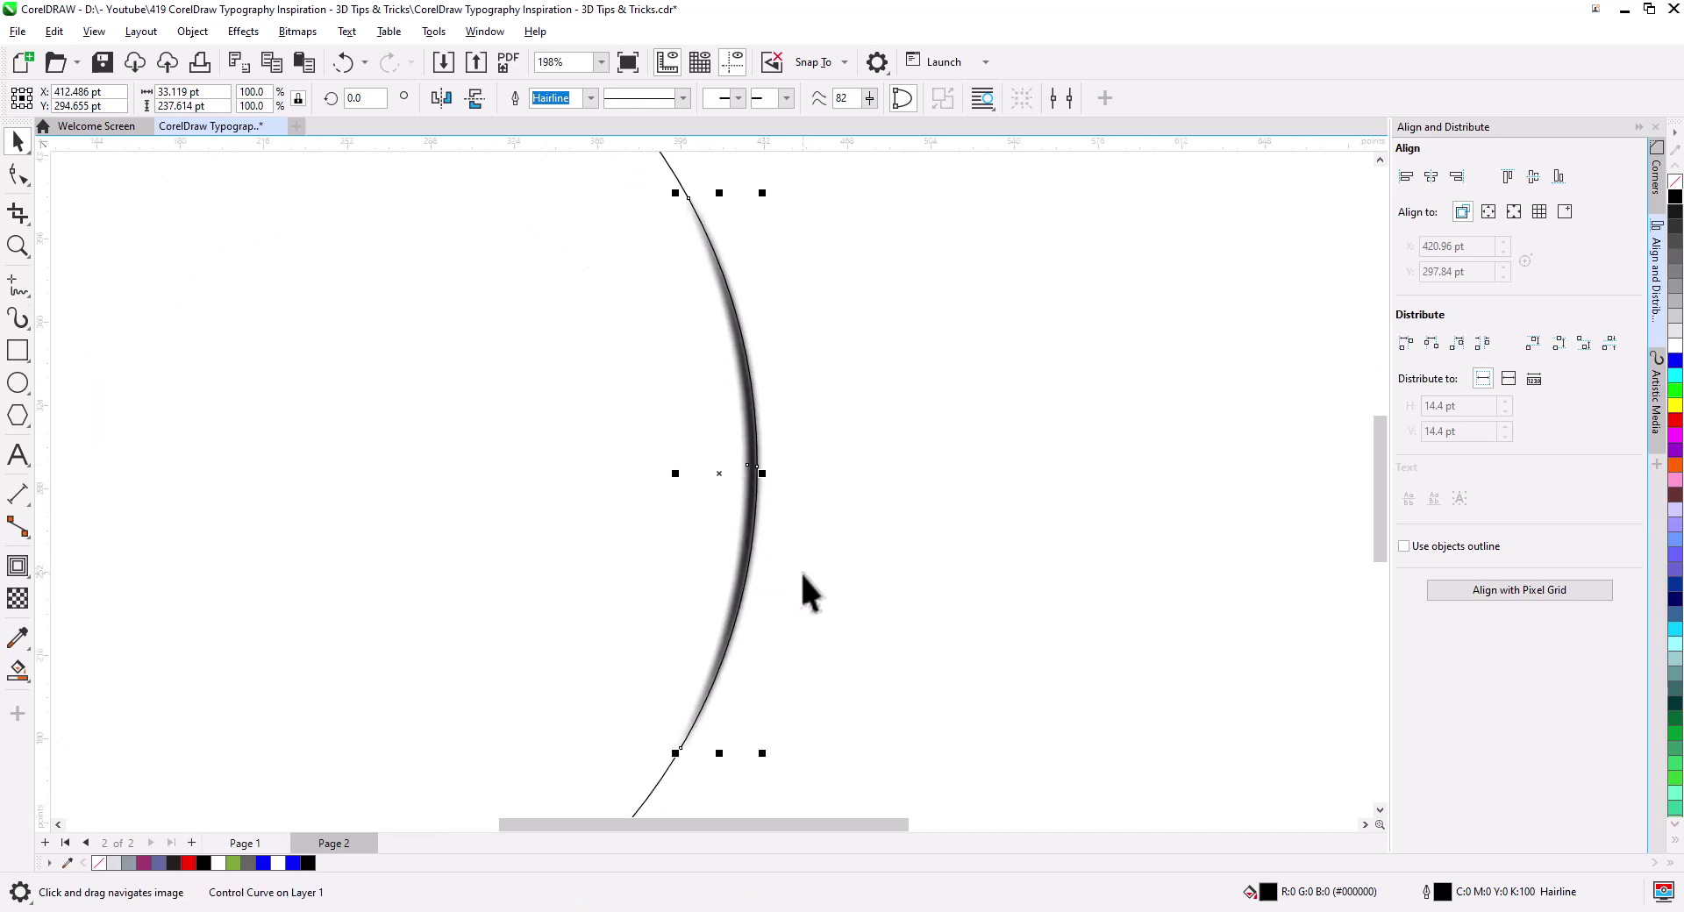
{"action": "key", "text": "Right"}
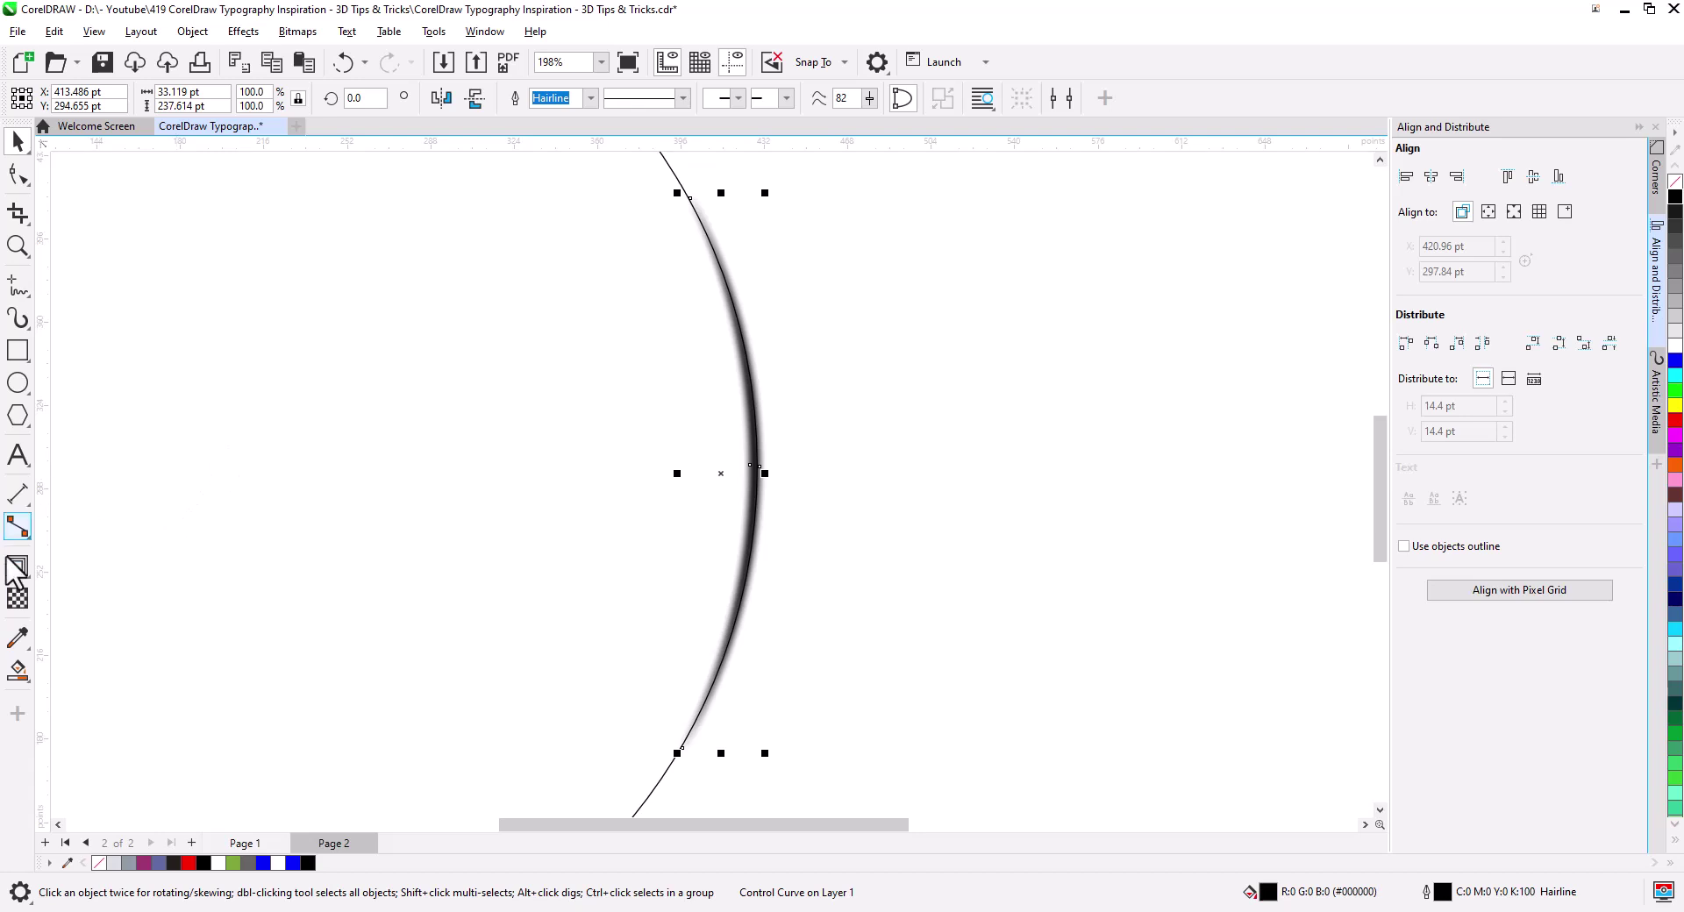
{"action": "left_click", "coordinate": [18, 598]}
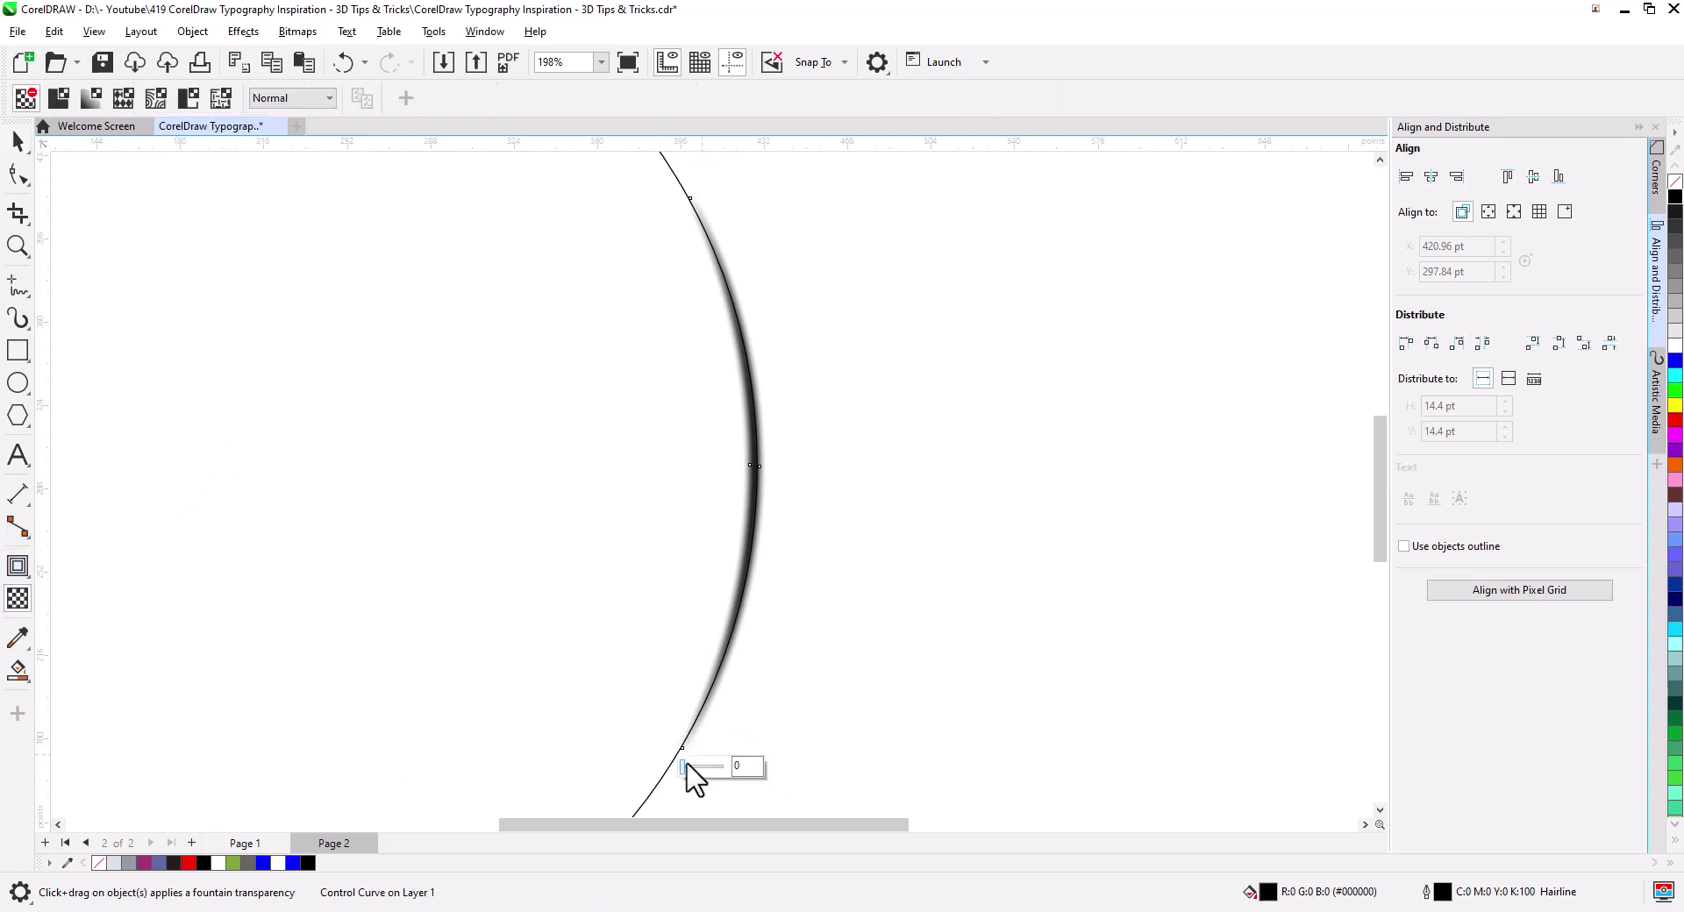
{"action": "left_click_drag", "start_coordinate": [689, 768], "coordinate": [697, 768]}
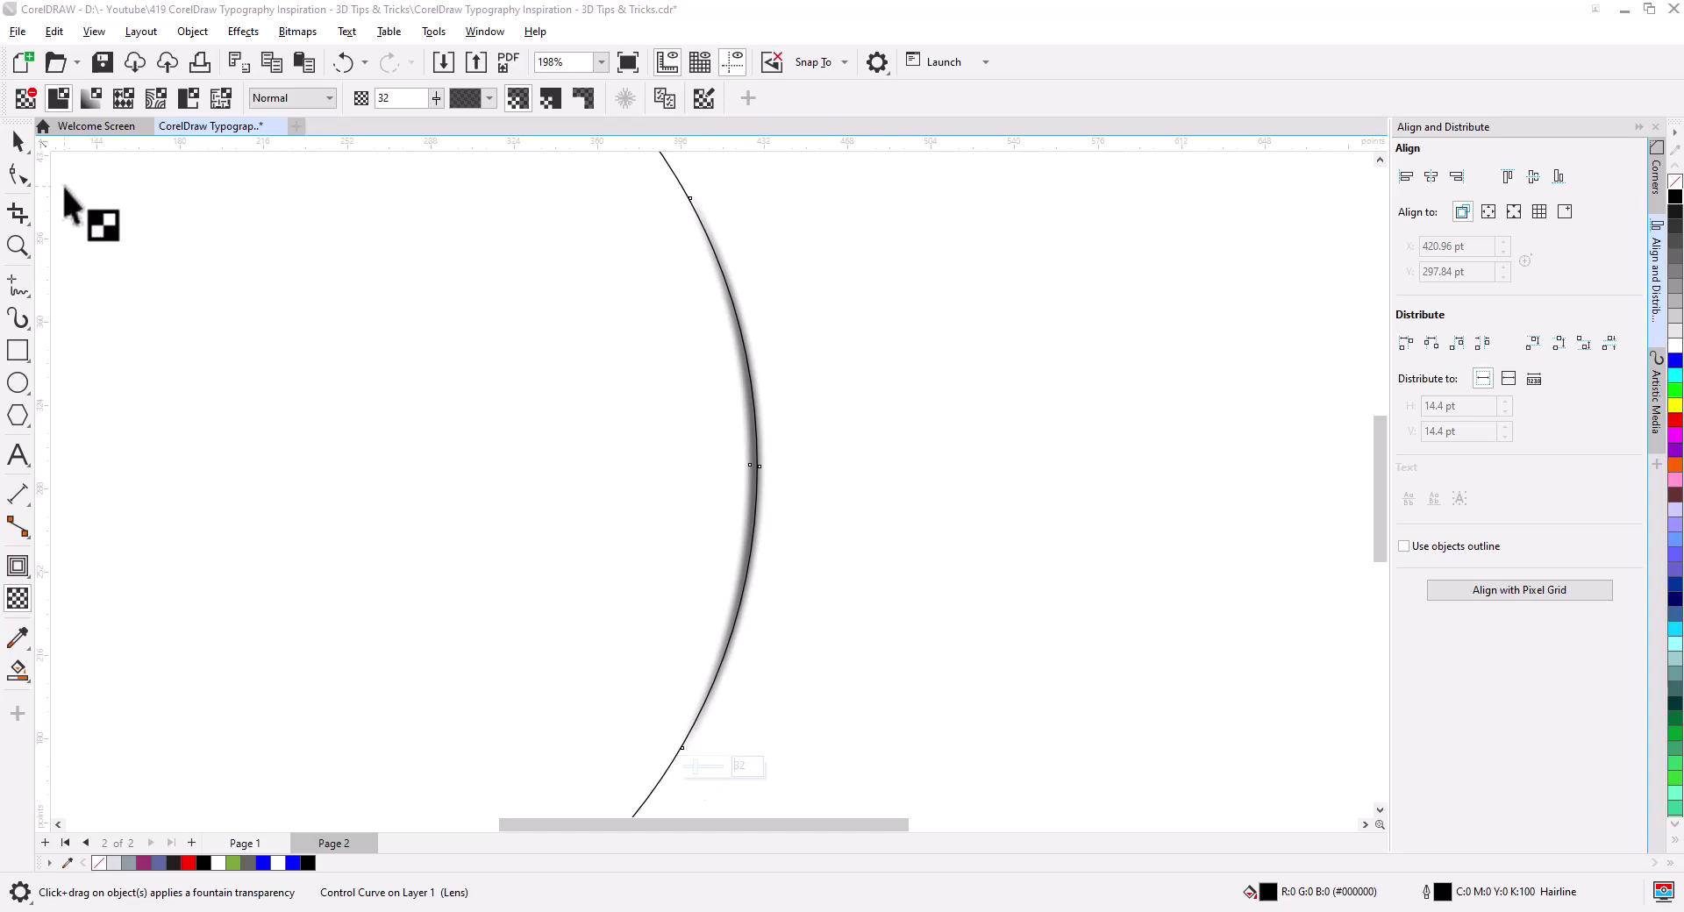
{"action": "left_click", "coordinate": [18, 142]}
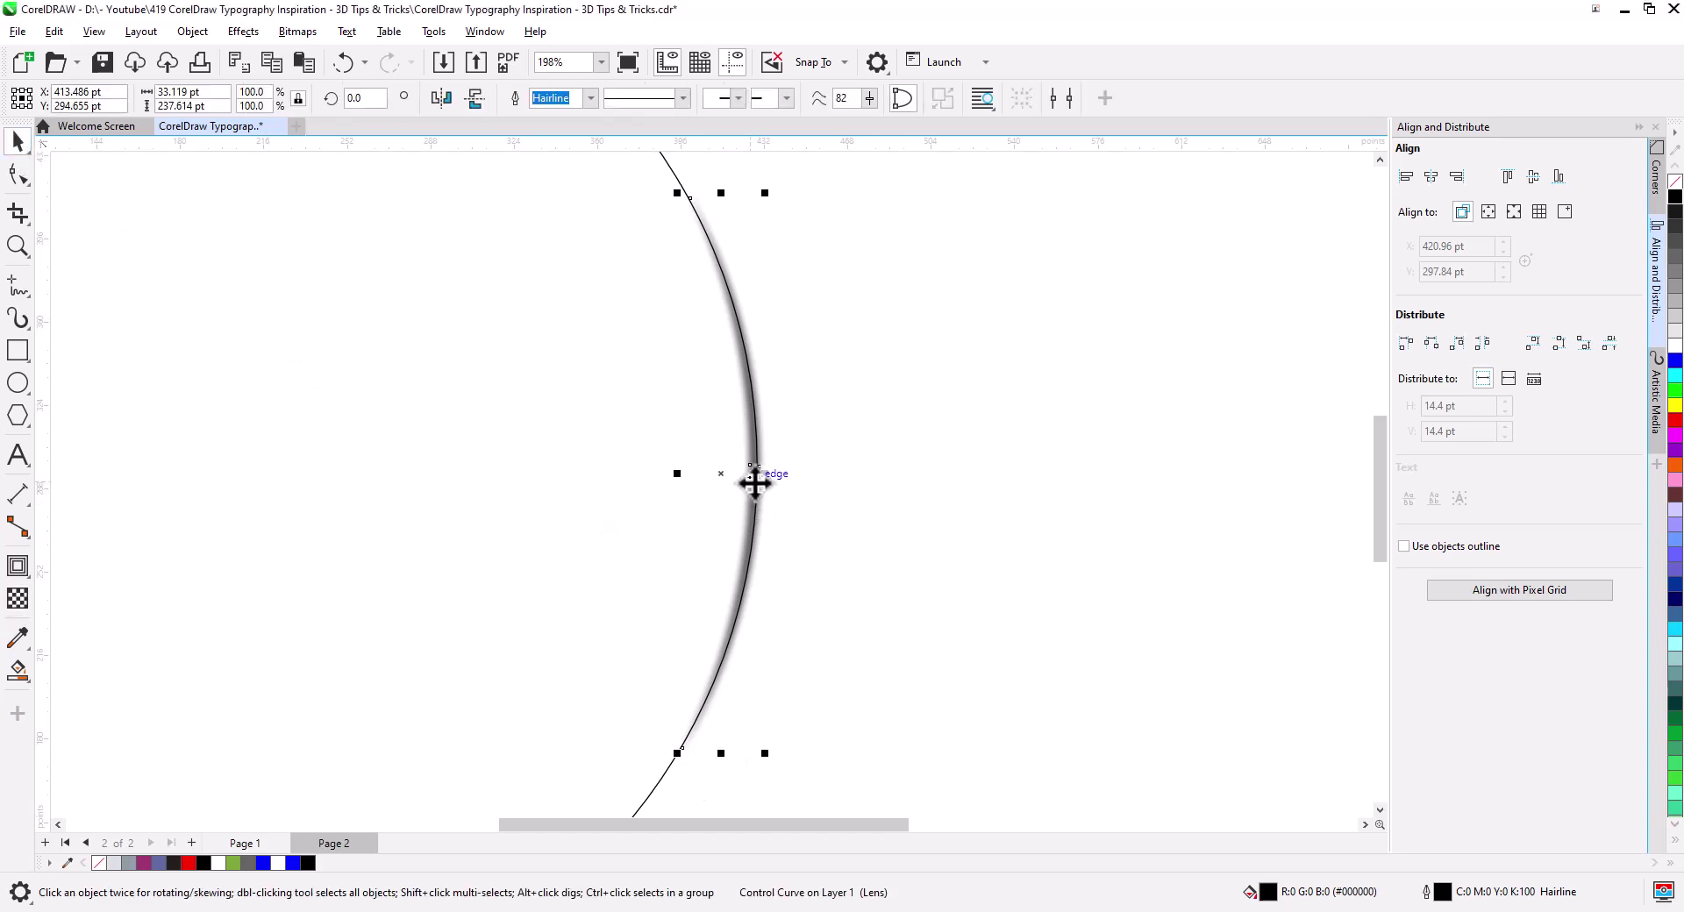
Step: PowerClip the blurred crescent inside the large circle and remove the circle's outline
{"action": "right_click", "coordinate": [753, 465]}
{"action": "left_click", "coordinate": [816, 518]}
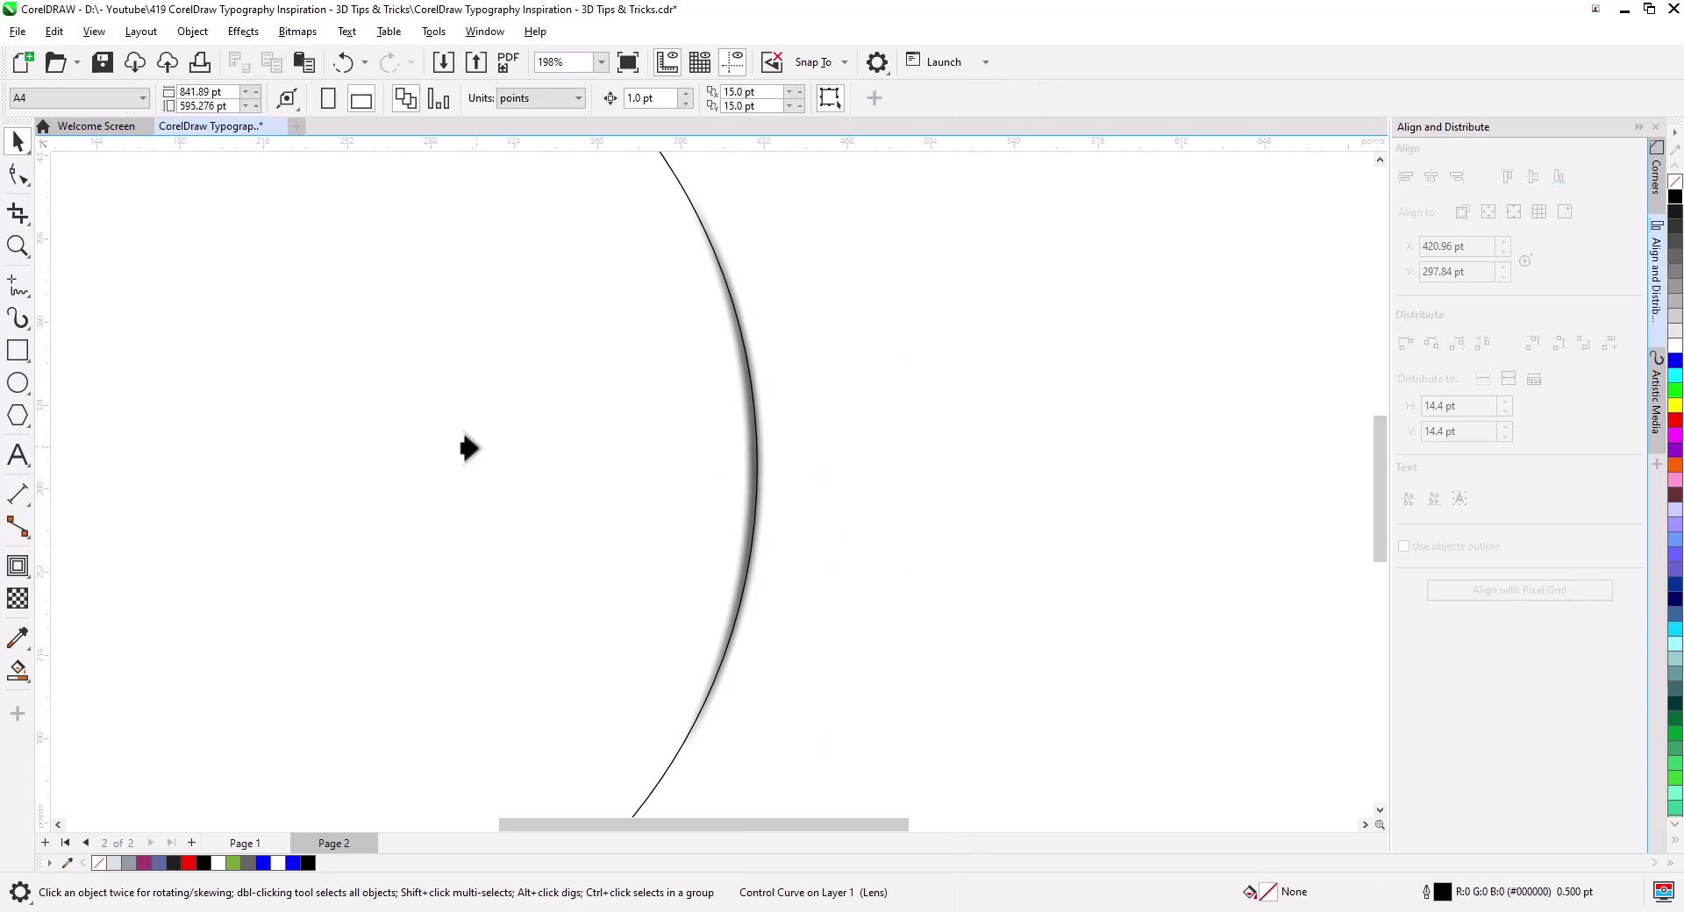
{"action": "left_click", "coordinate": [342, 431]}
{"action": "left_click", "coordinate": [790, 406]}
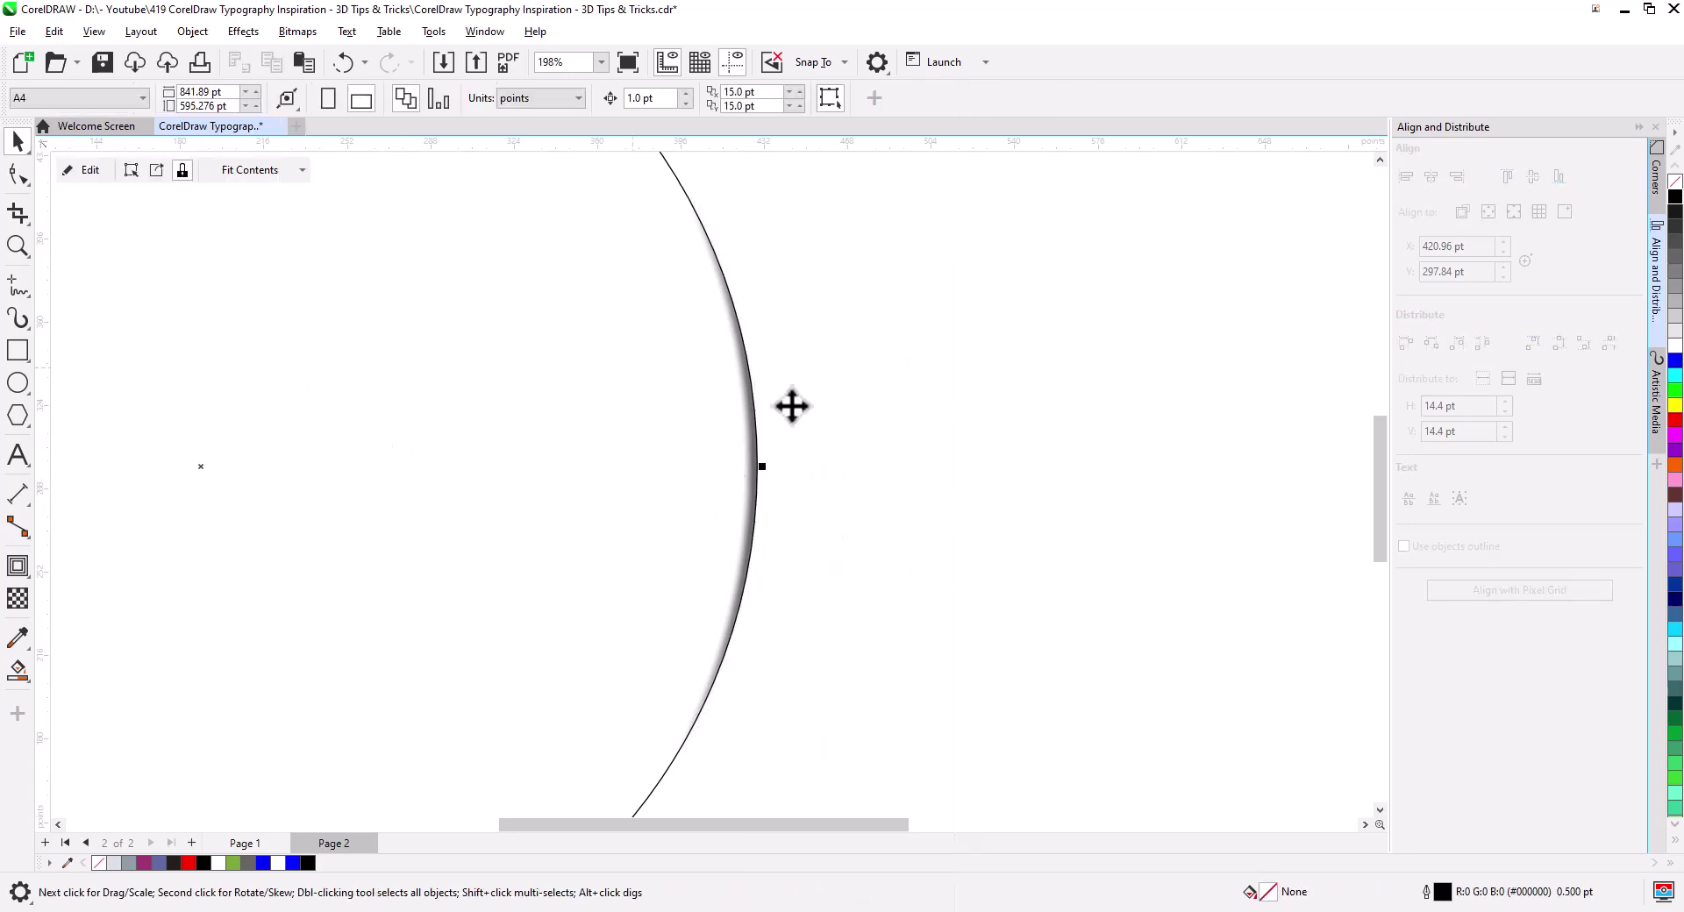
{"action": "left_click", "coordinate": [1038, 459]}
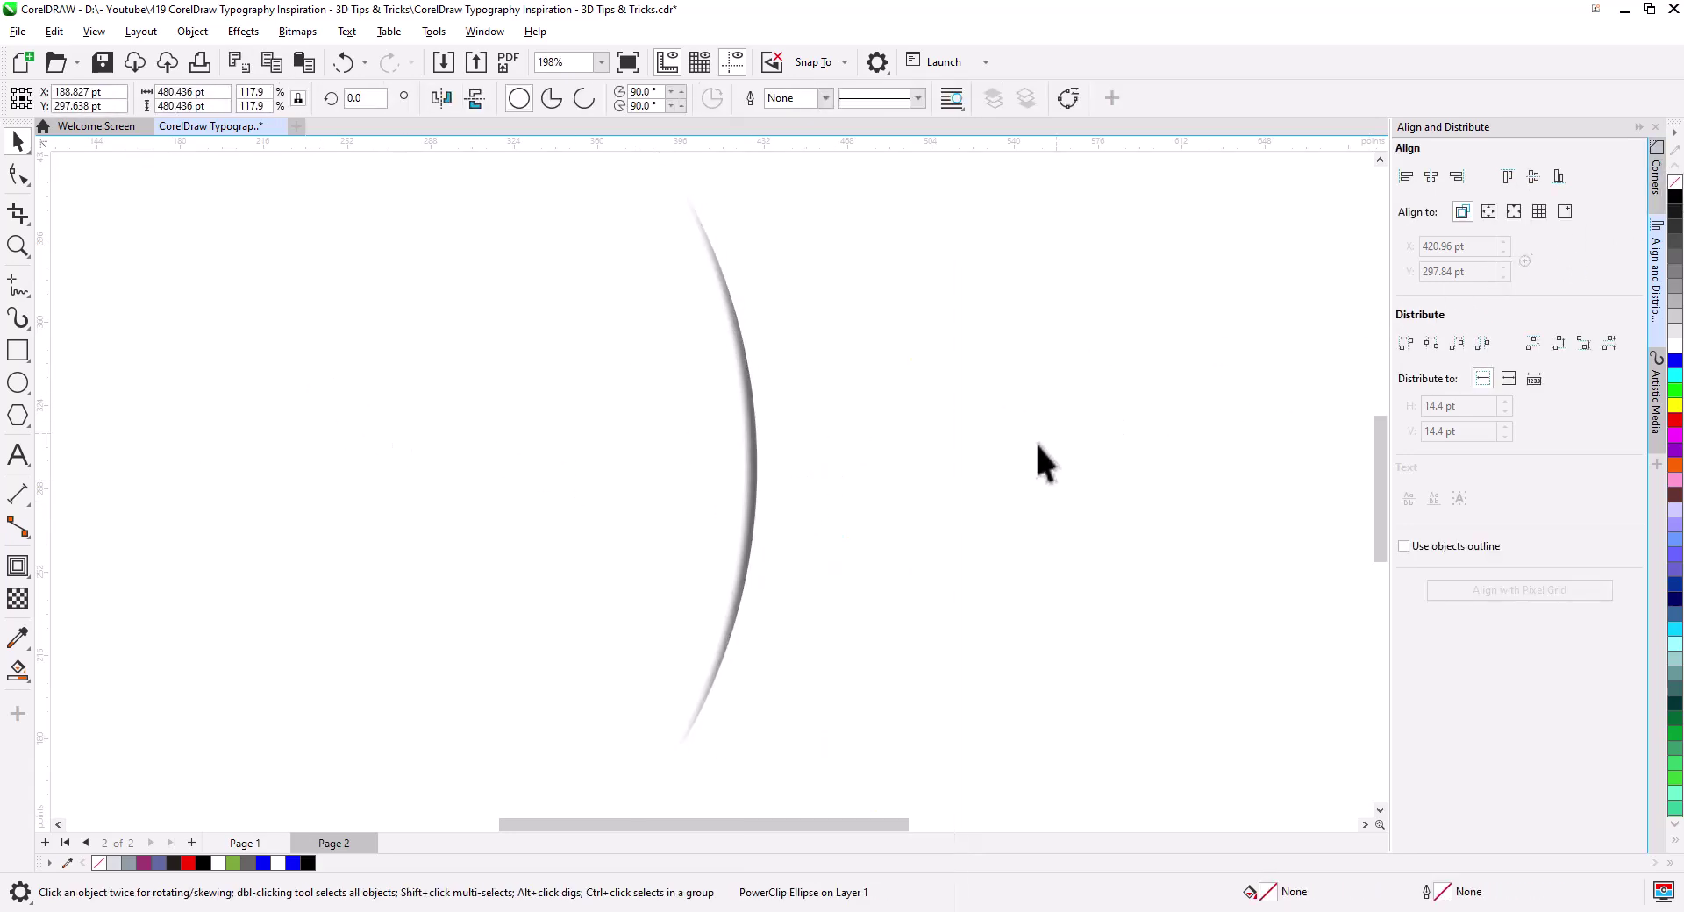
Step: Move the circle containing the clipped crescent shadow from page 2 to page 1, keeping its position over the green shapes
{"action": "scroll", "coordinate": [714, 489], "scroll_direction": "down", "scroll_amount": 5}
{"action": "left_click", "coordinate": [750, 526]}
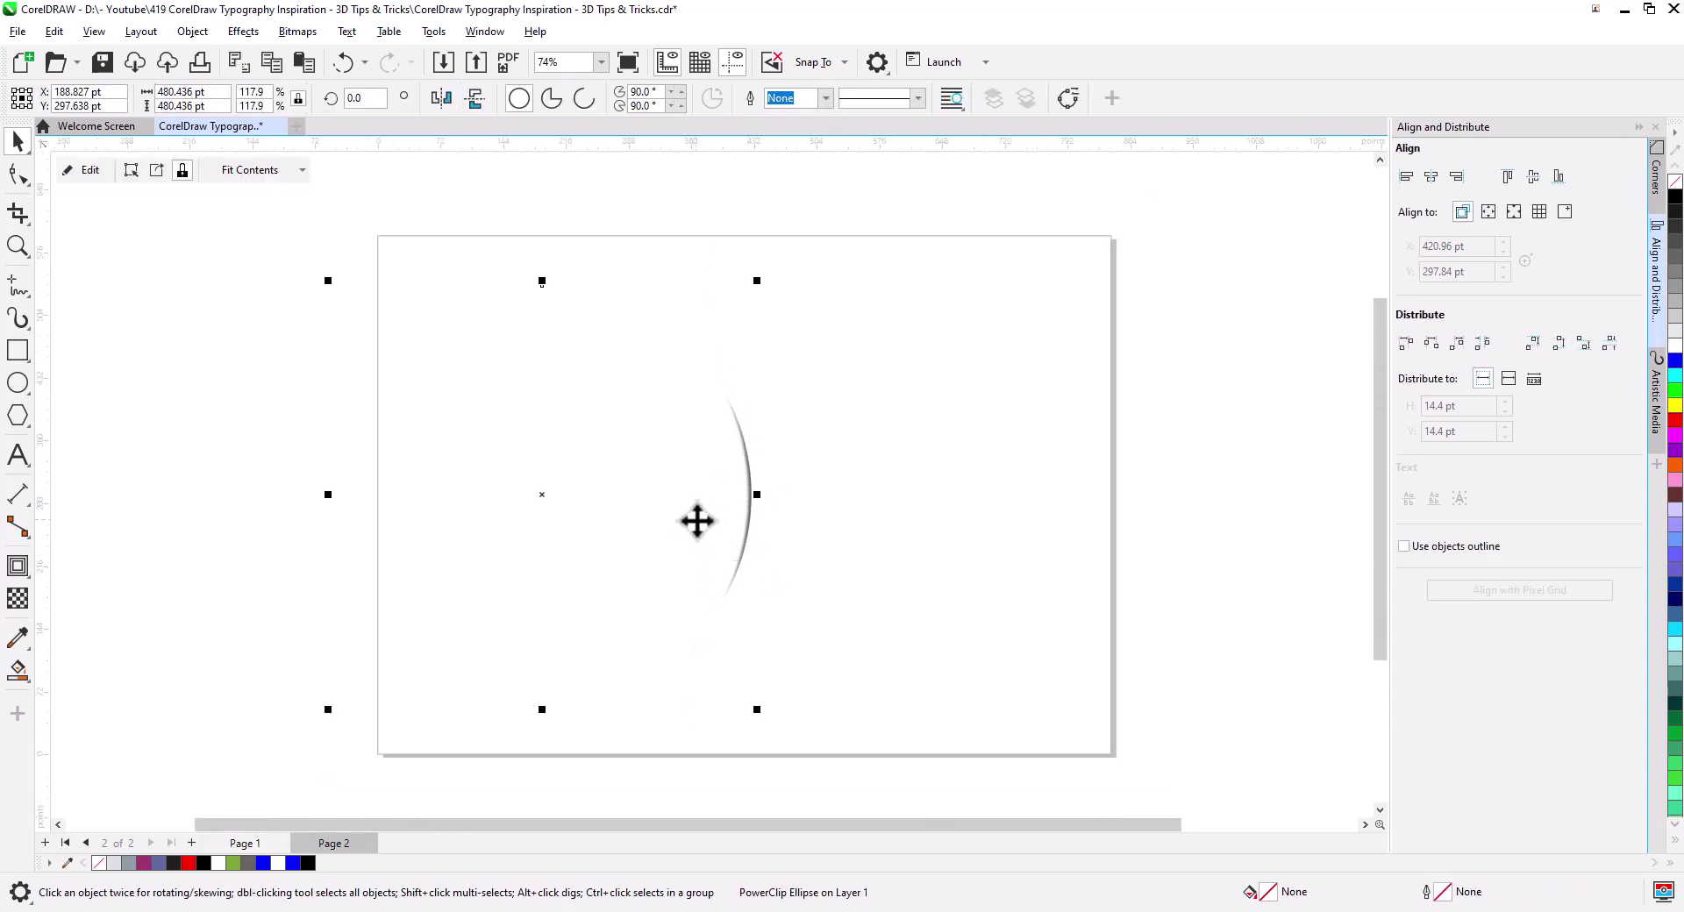
{"action": "key", "text": "ctrl+x"}
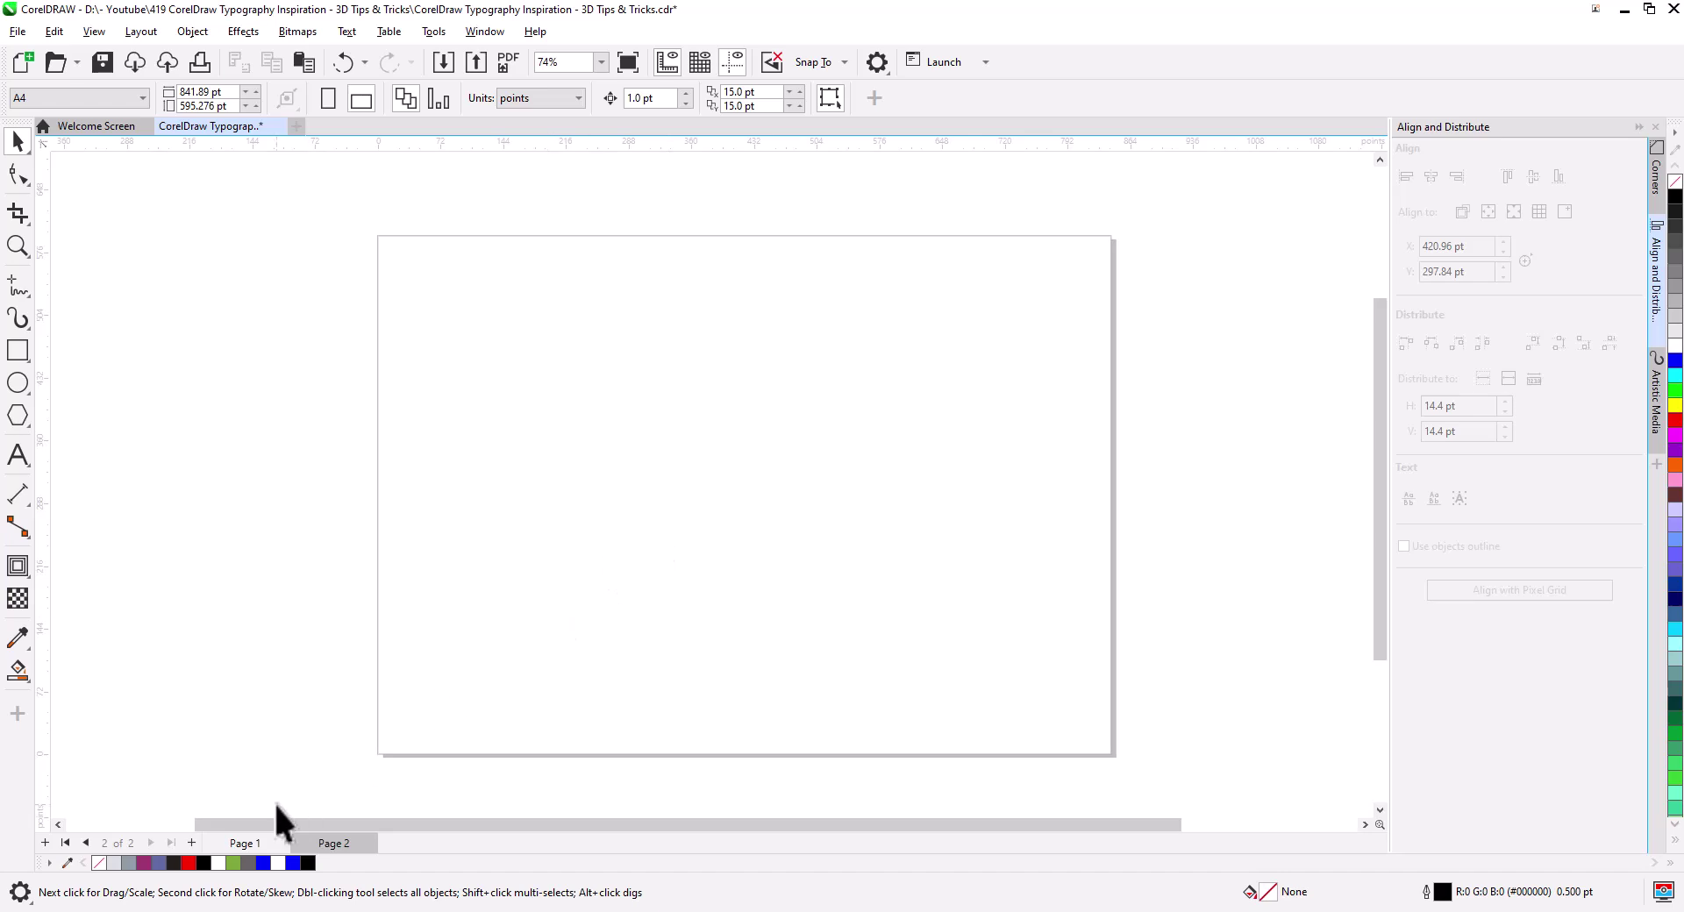
{"action": "left_click", "coordinate": [246, 844]}
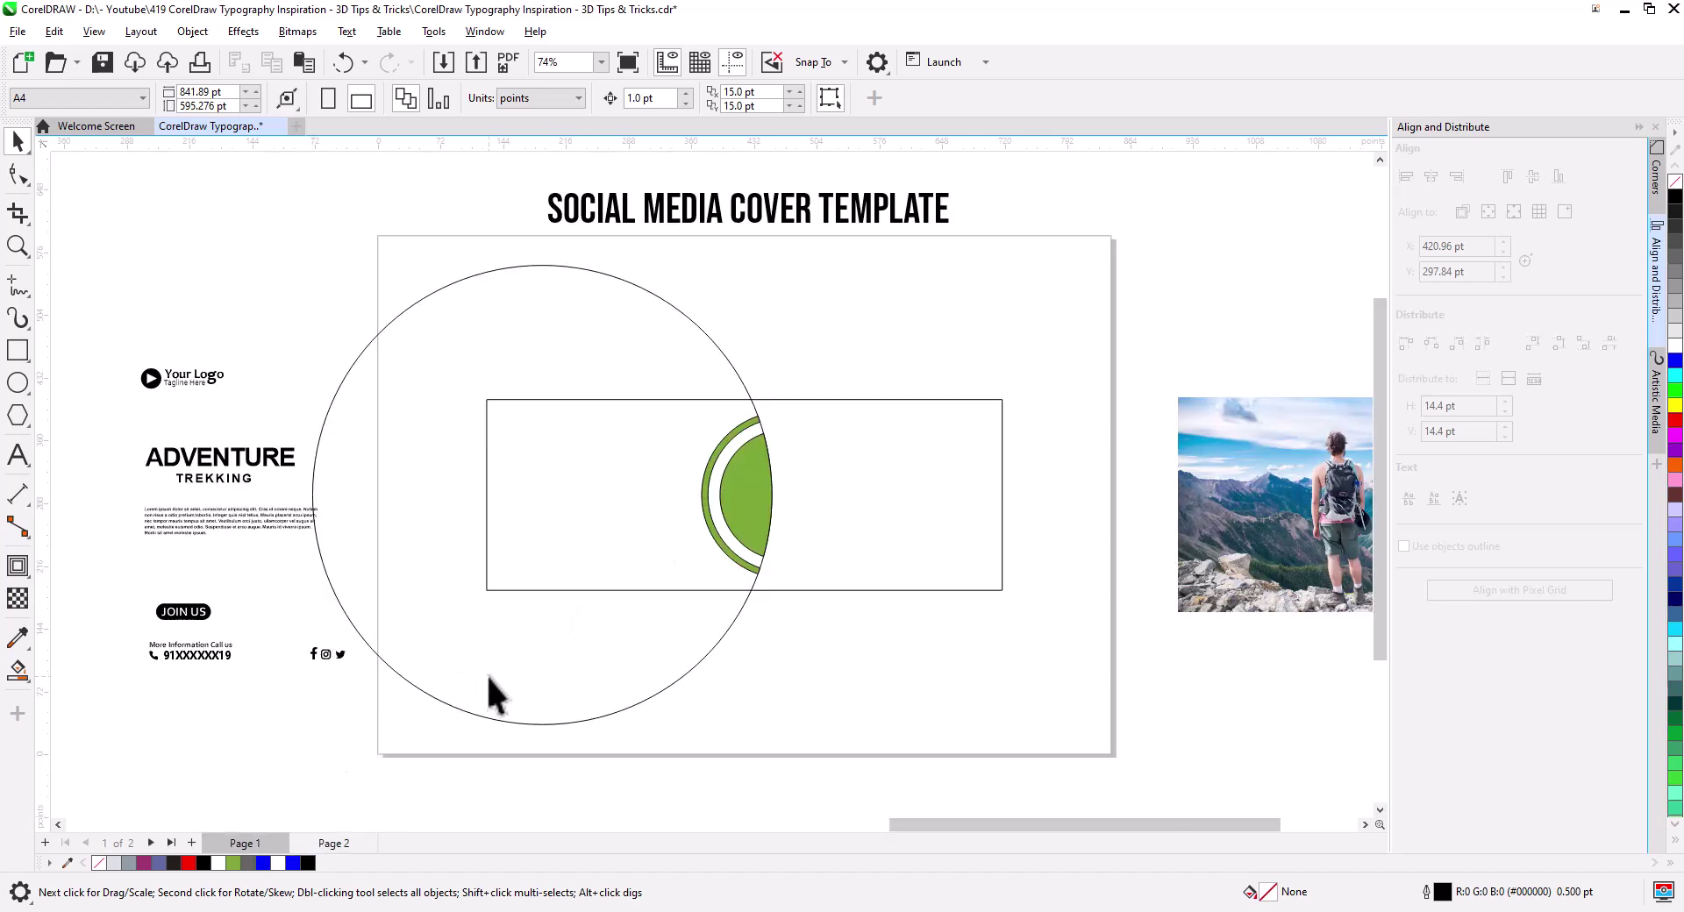
{"action": "left_click", "coordinate": [571, 424]}
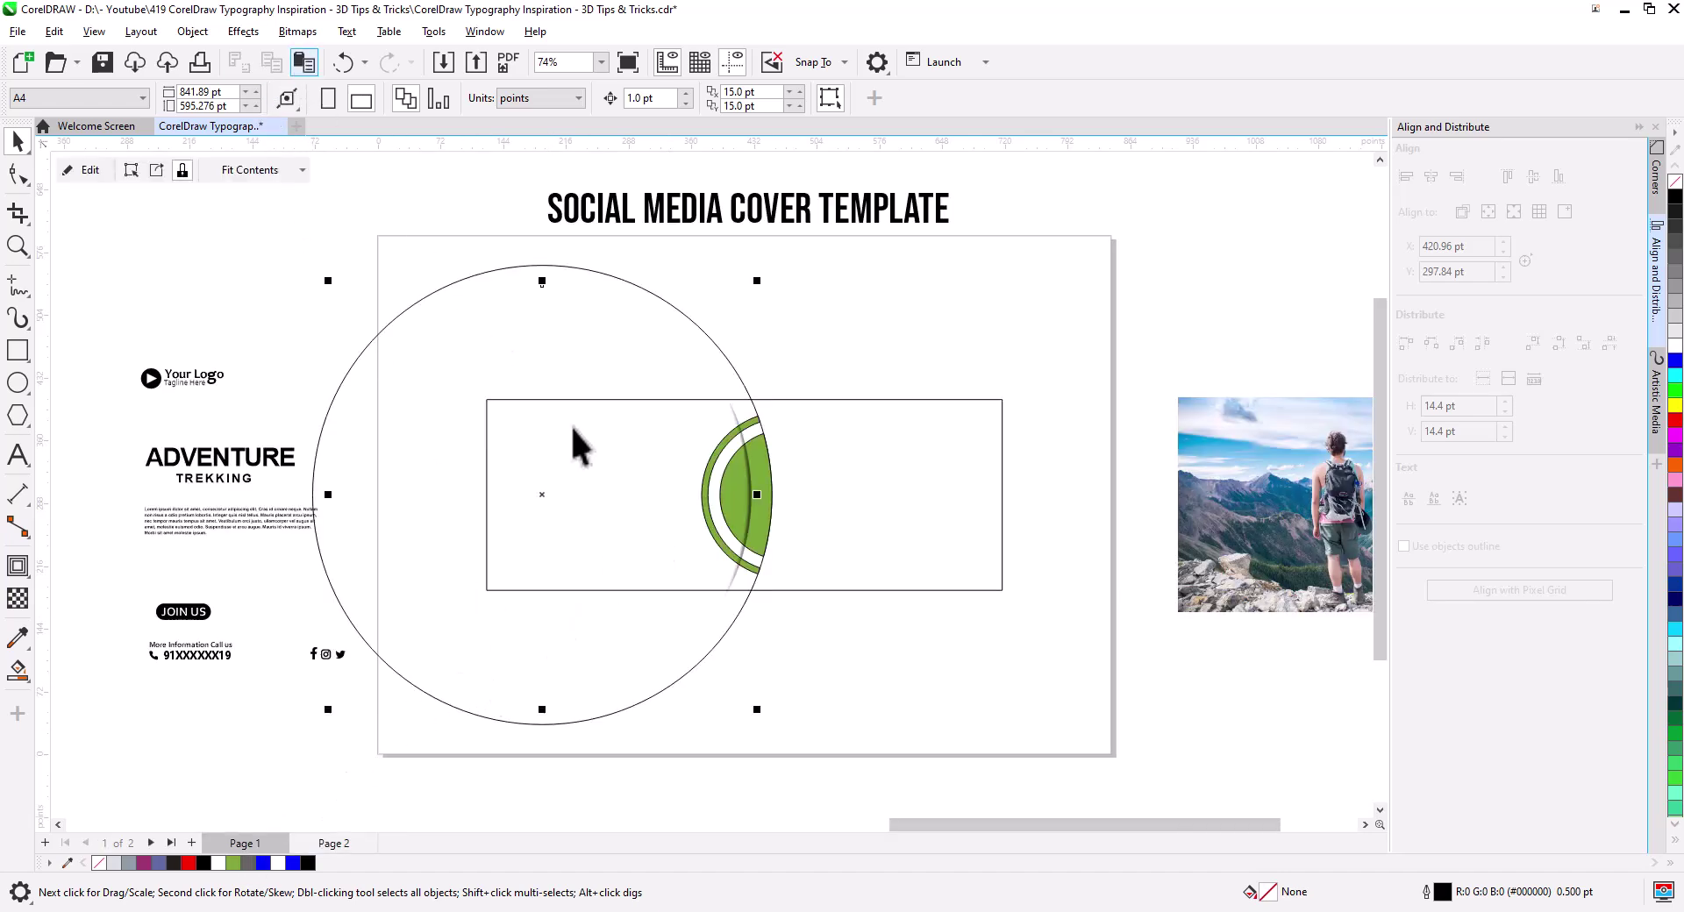
{"action": "left_click", "coordinate": [837, 659]}
{"action": "scroll", "coordinate": [795, 570], "scroll_direction": "up", "scroll_amount": 1}
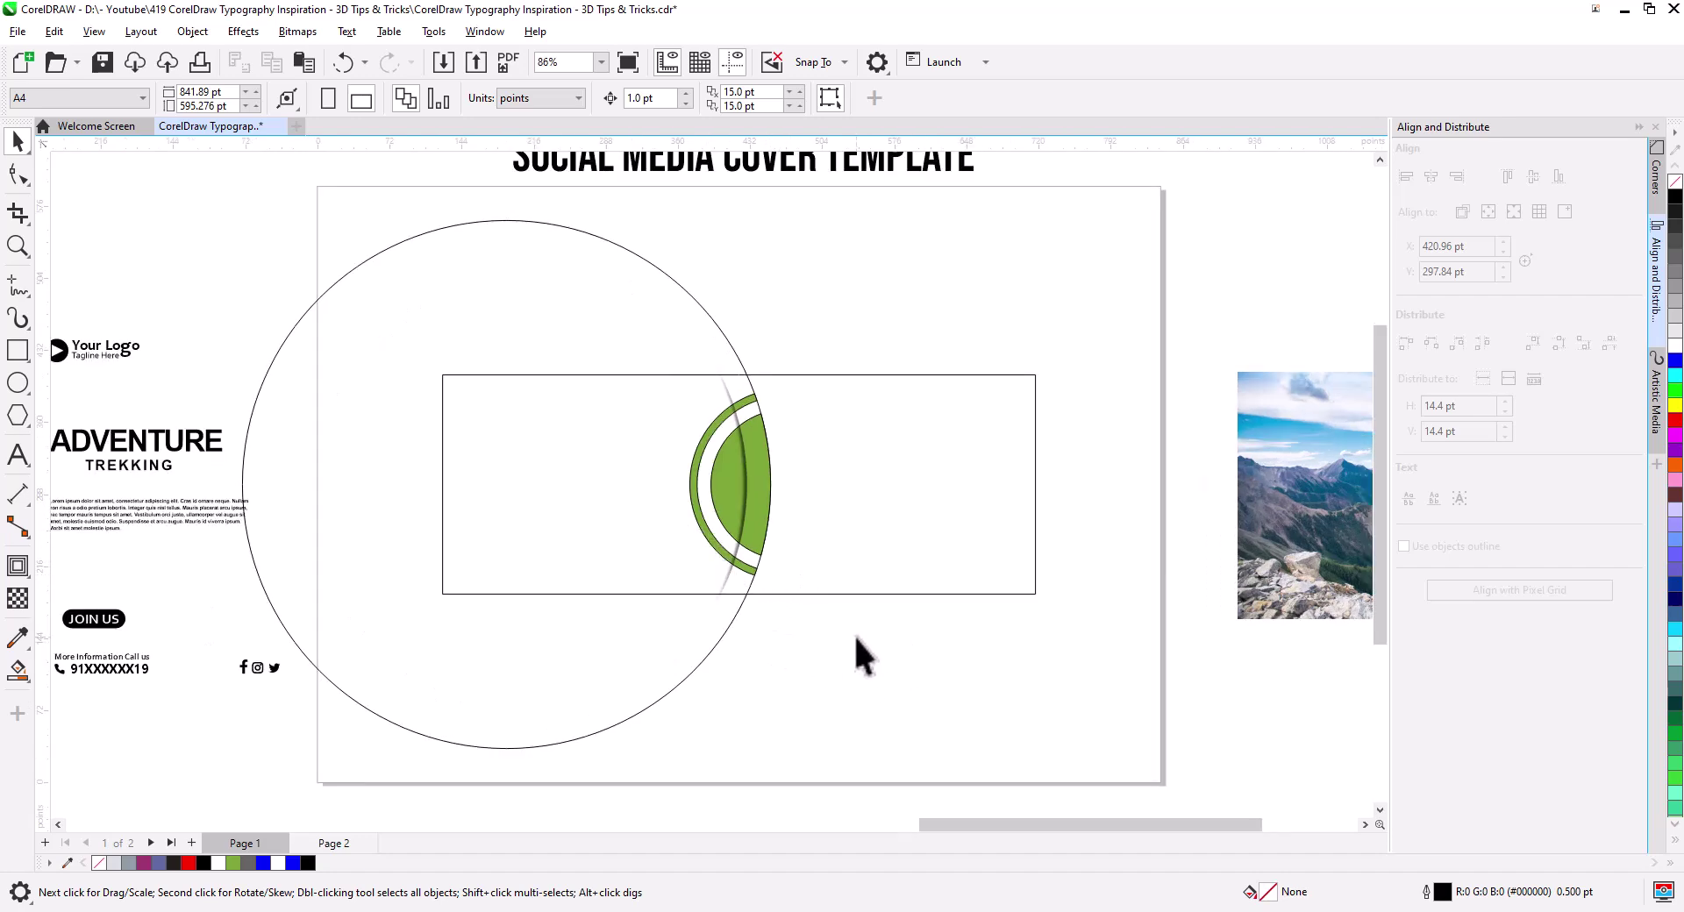
{"action": "scroll", "coordinate": [782, 662], "scroll_direction": "down", "scroll_amount": 3}
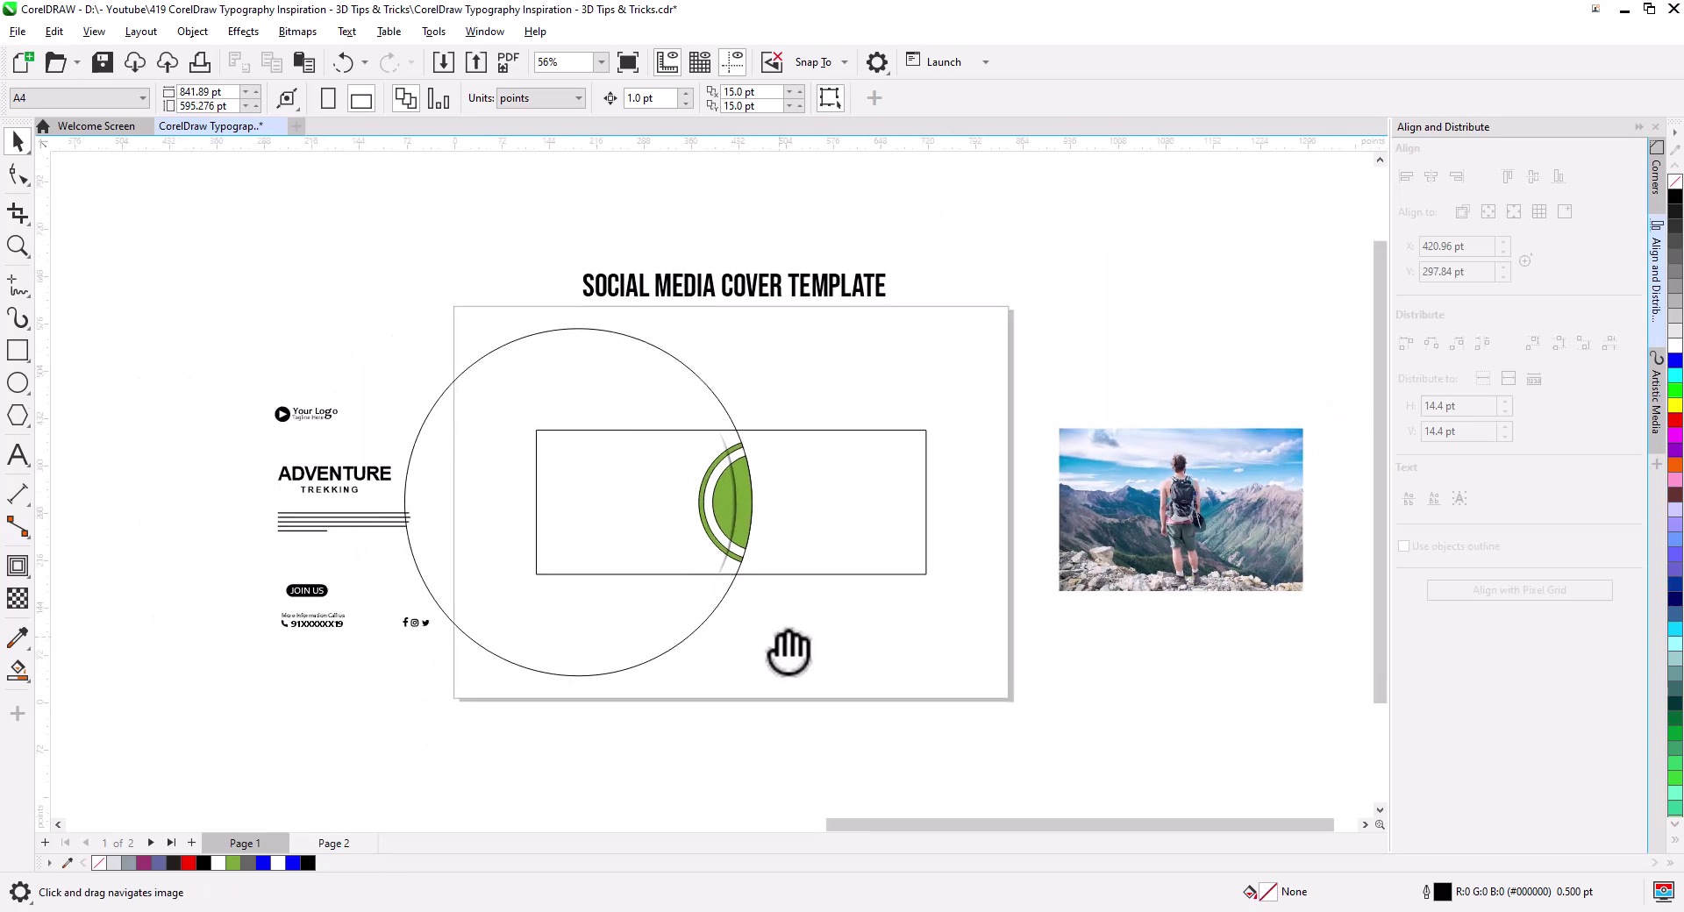
Step: Copy the large circle, its clipped crescent and the green shapes to the right, and mirror the copy horizontally
{"action": "left_click", "coordinate": [491, 579]}
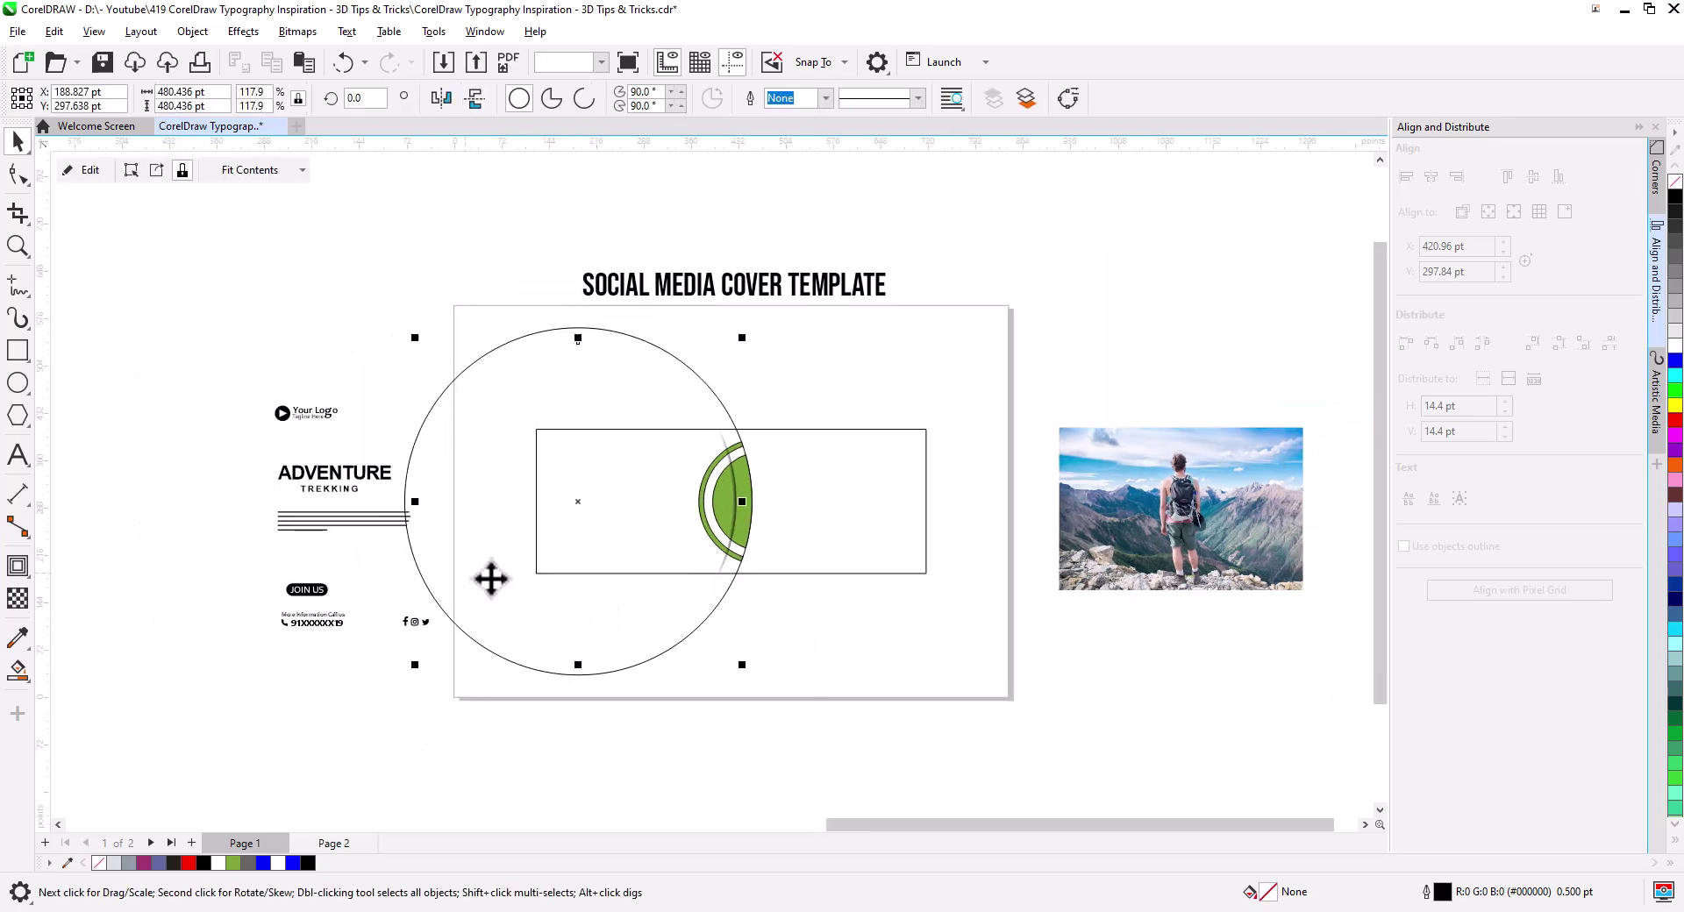
{"action": "left_click_drag", "start_coordinate": [687, 528], "coordinate": [690, 562]}
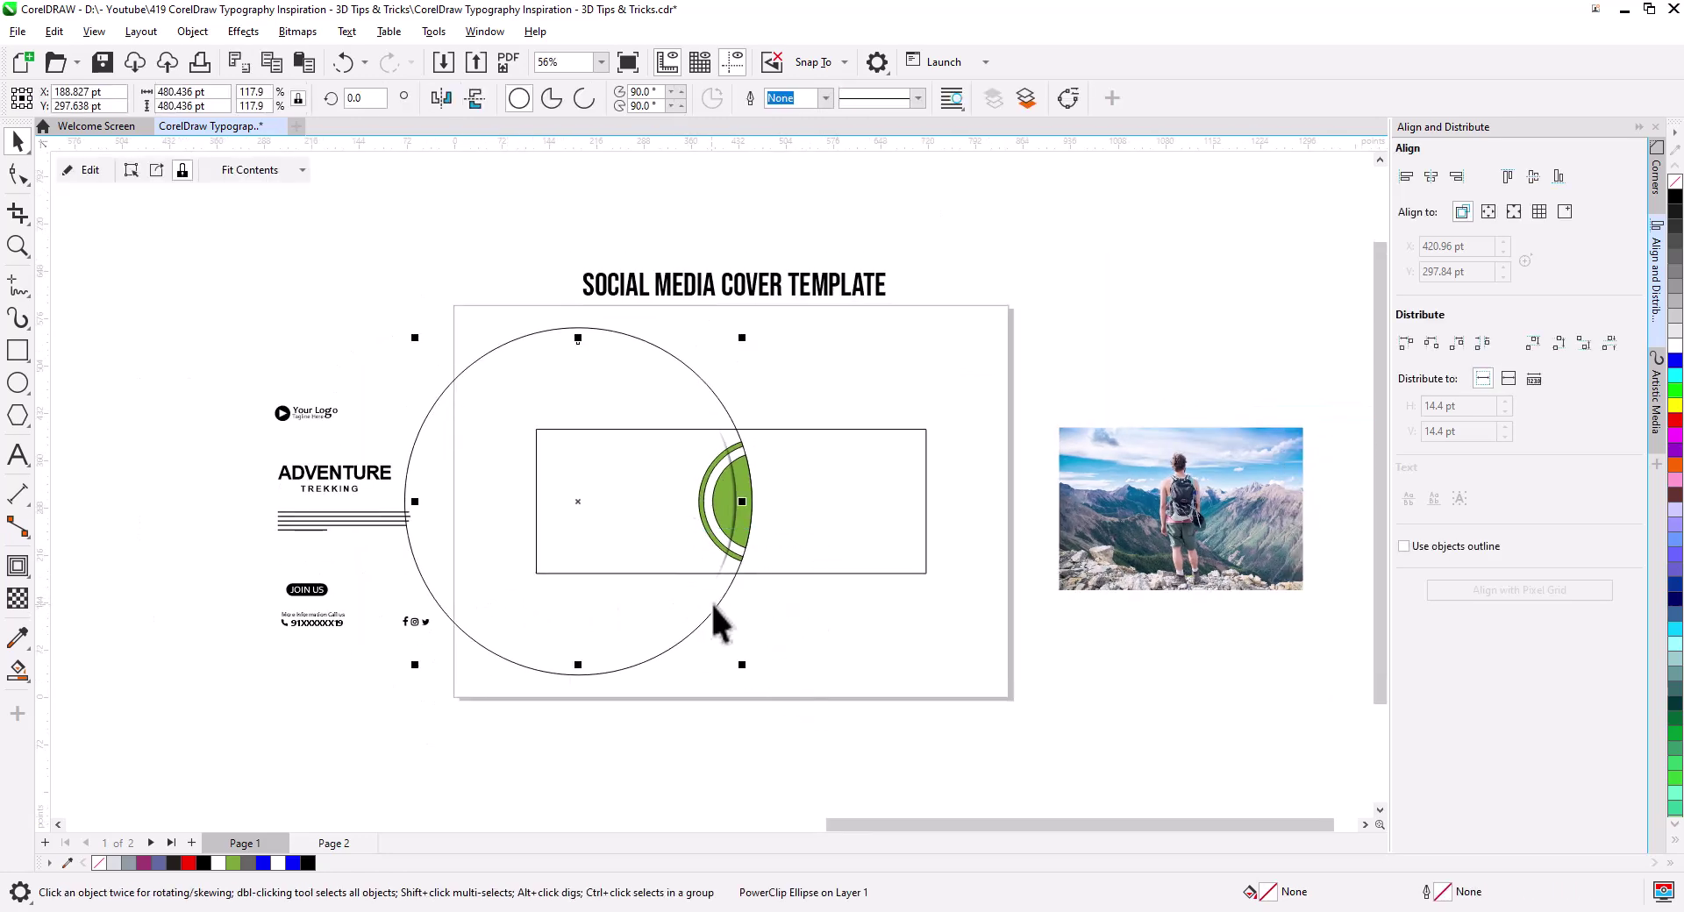
{"action": "left_click", "coordinate": [674, 680]}
{"action": "left_click", "coordinate": [632, 664]}
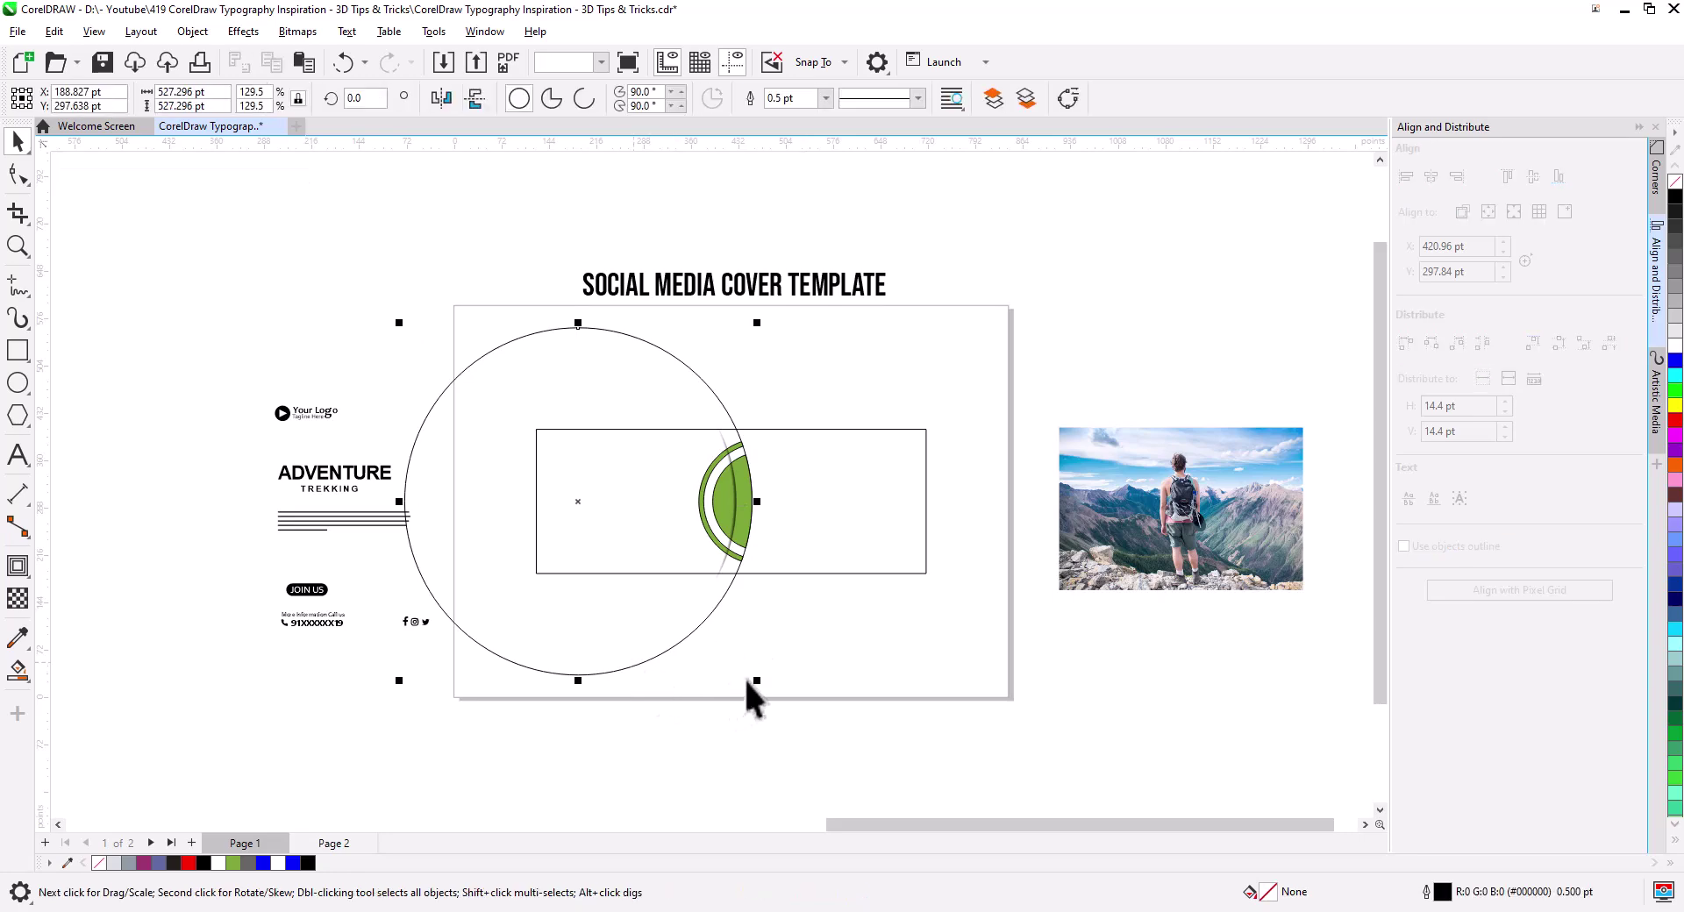
{"action": "left_click_drag", "start_coordinate": [846, 652], "coordinate": [676, 483]}
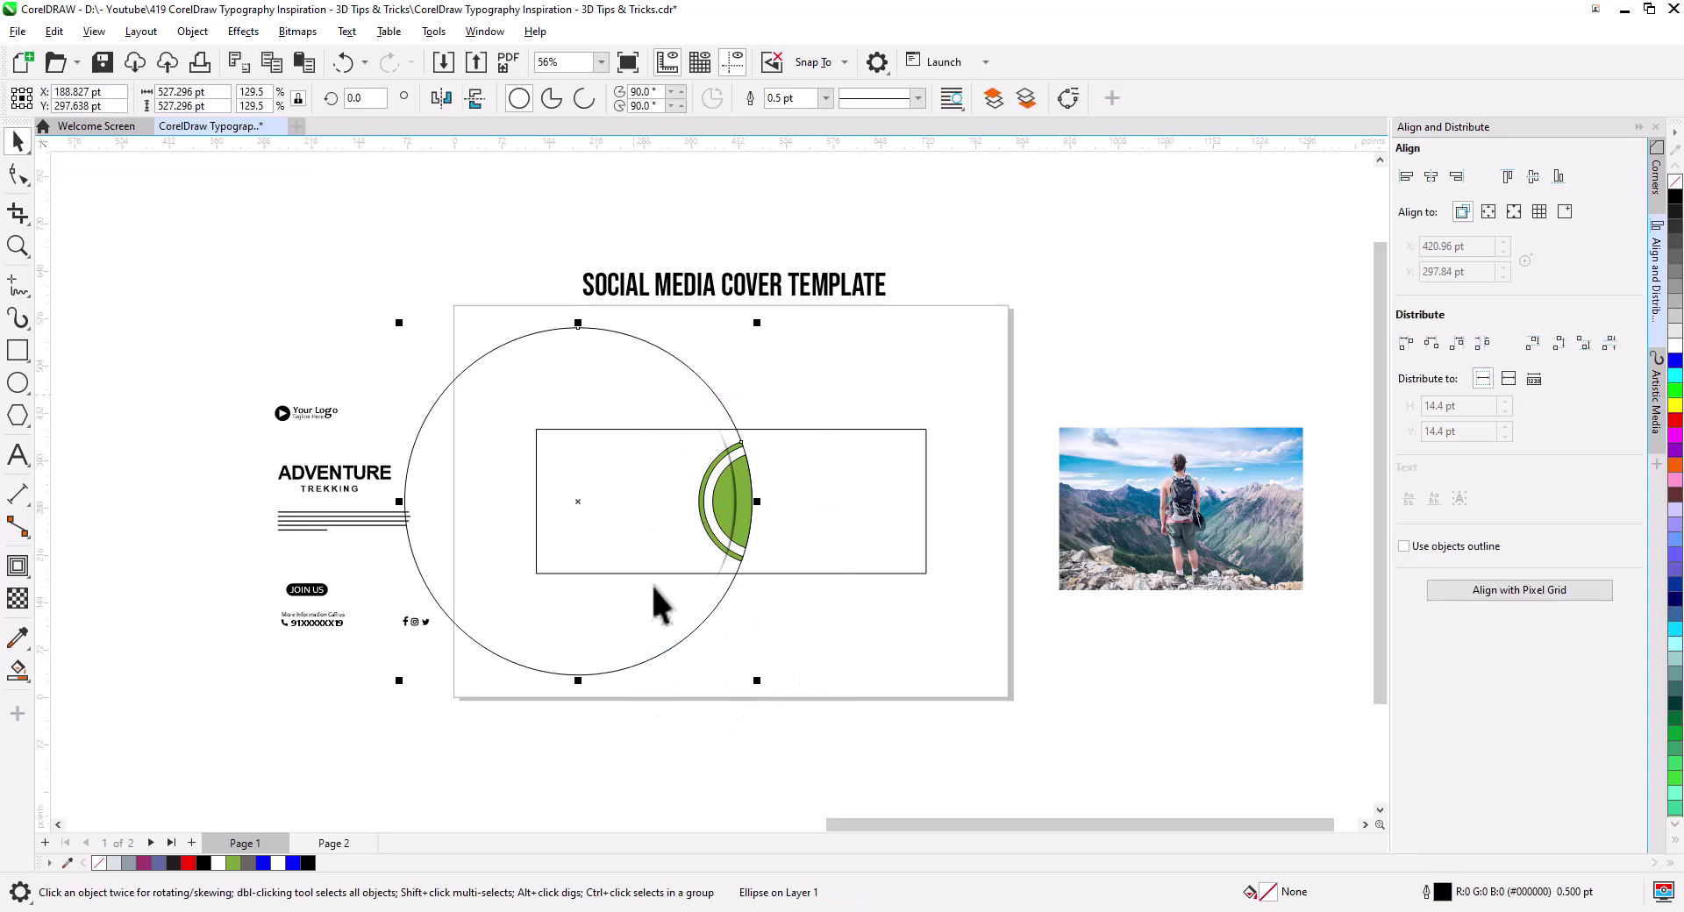
{"action": "left_click", "coordinate": [648, 632], "text": "shift"}
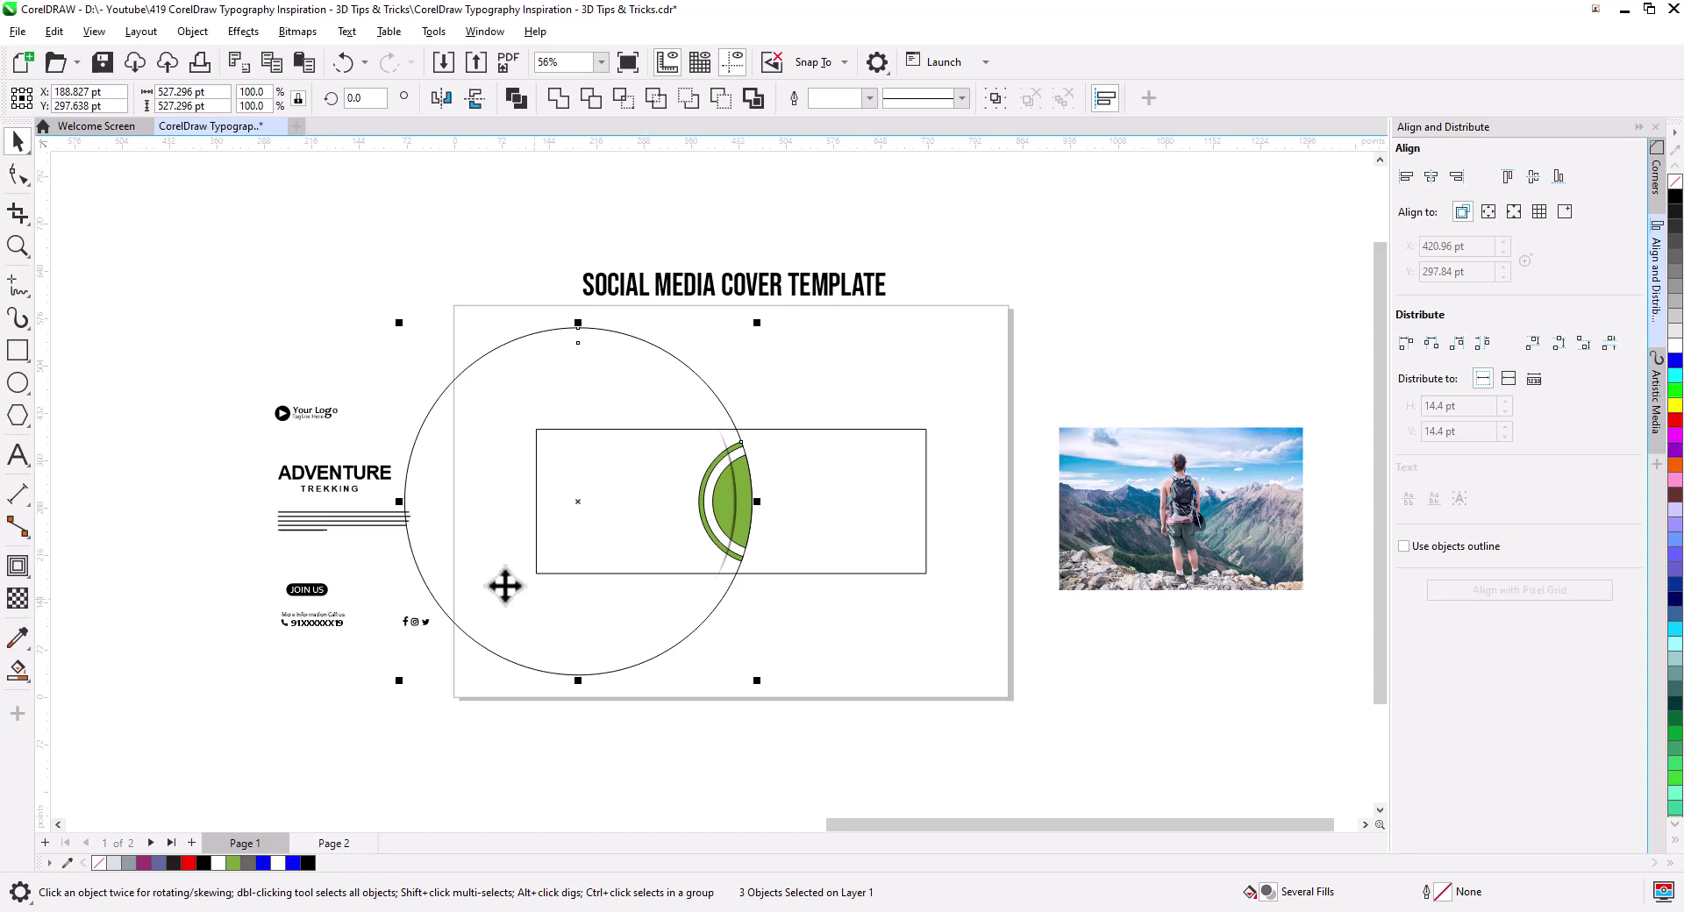
{"action": "left_click_drag", "start_coordinate": [436, 550], "coordinate": [705, 557]}
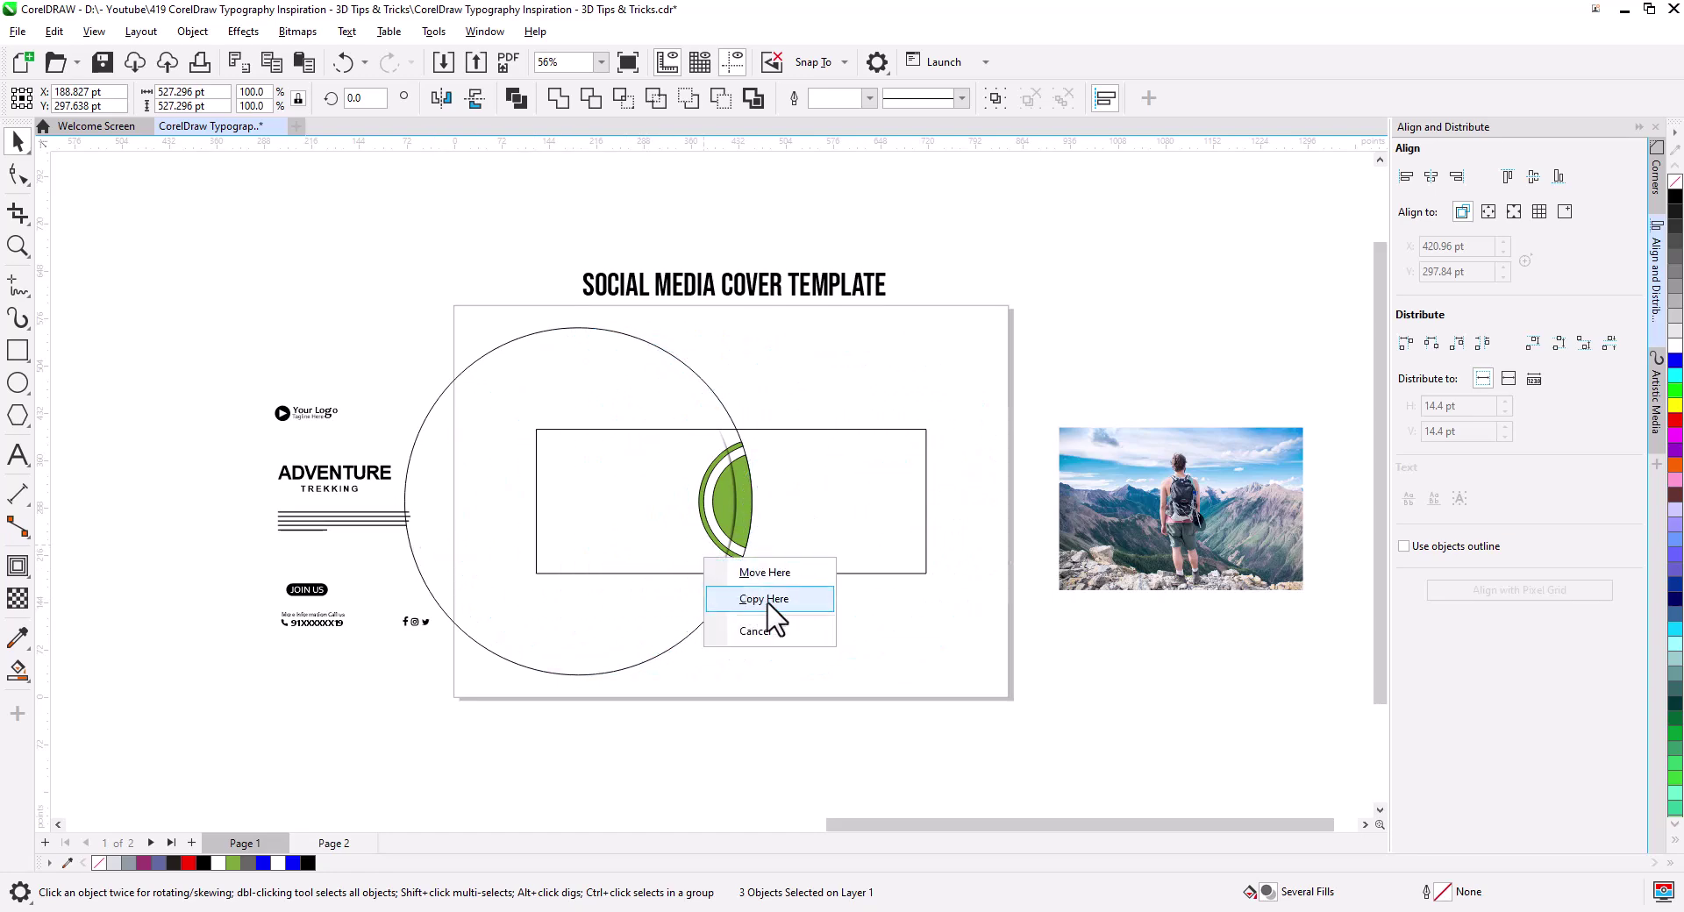
{"action": "left_click", "coordinate": [755, 598]}
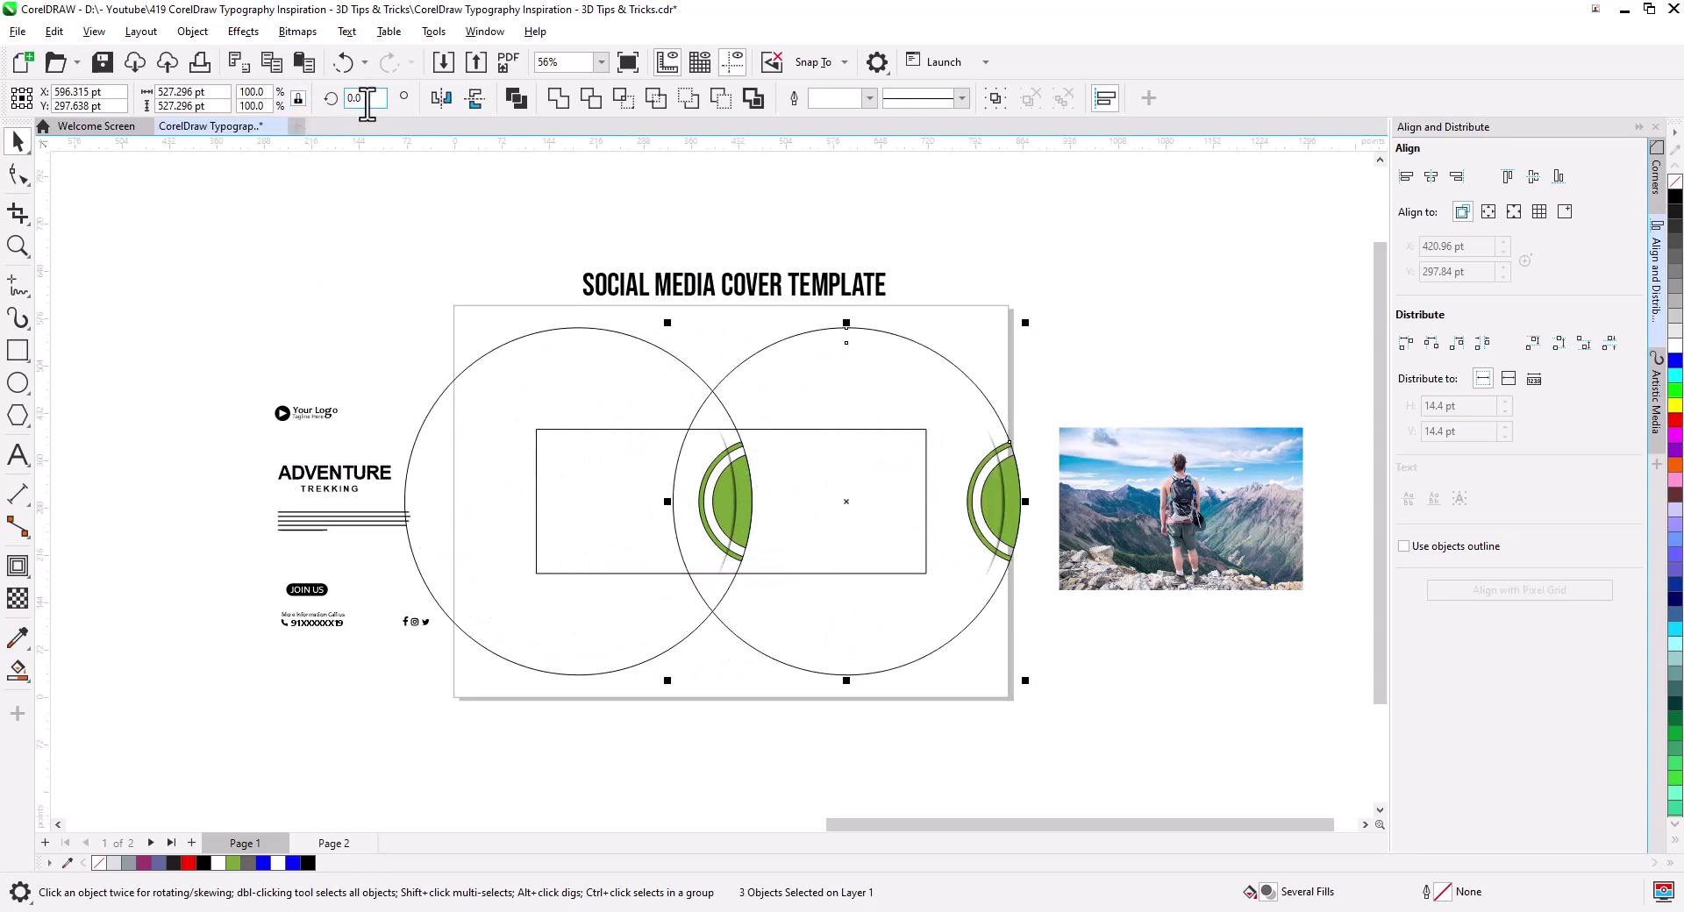
{"action": "left_click", "coordinate": [436, 98]}
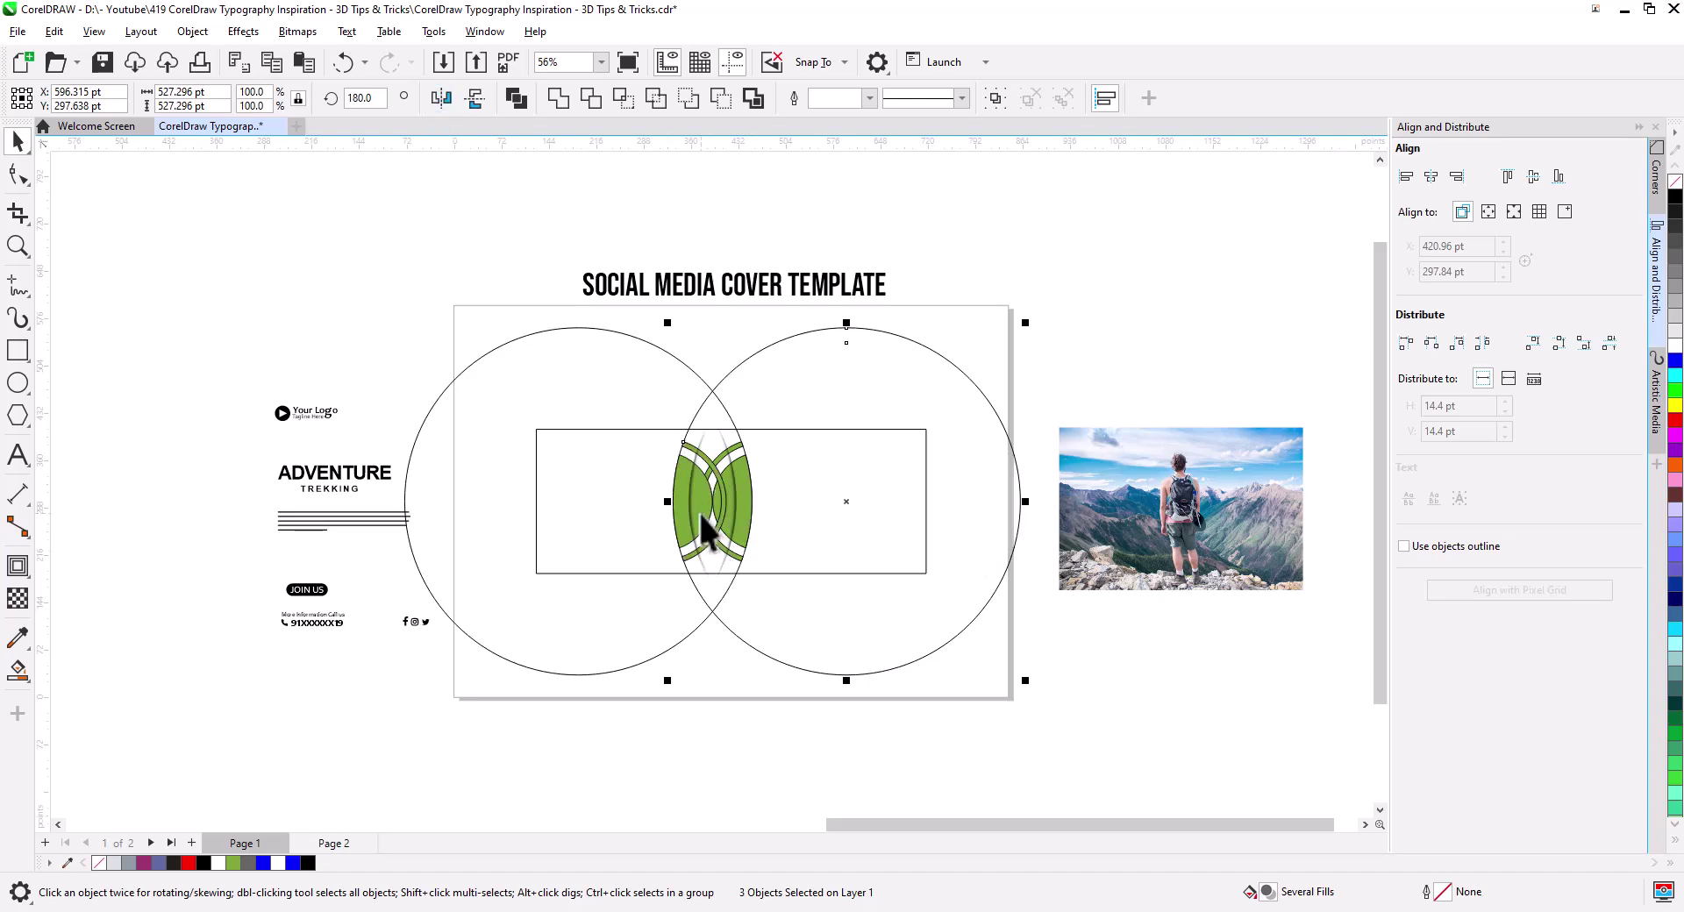
Step: Move the mirrored copy to the right end of the rectangle and group its three objects
{"action": "left_click_drag", "start_coordinate": [849, 504], "coordinate": [1055, 497]}
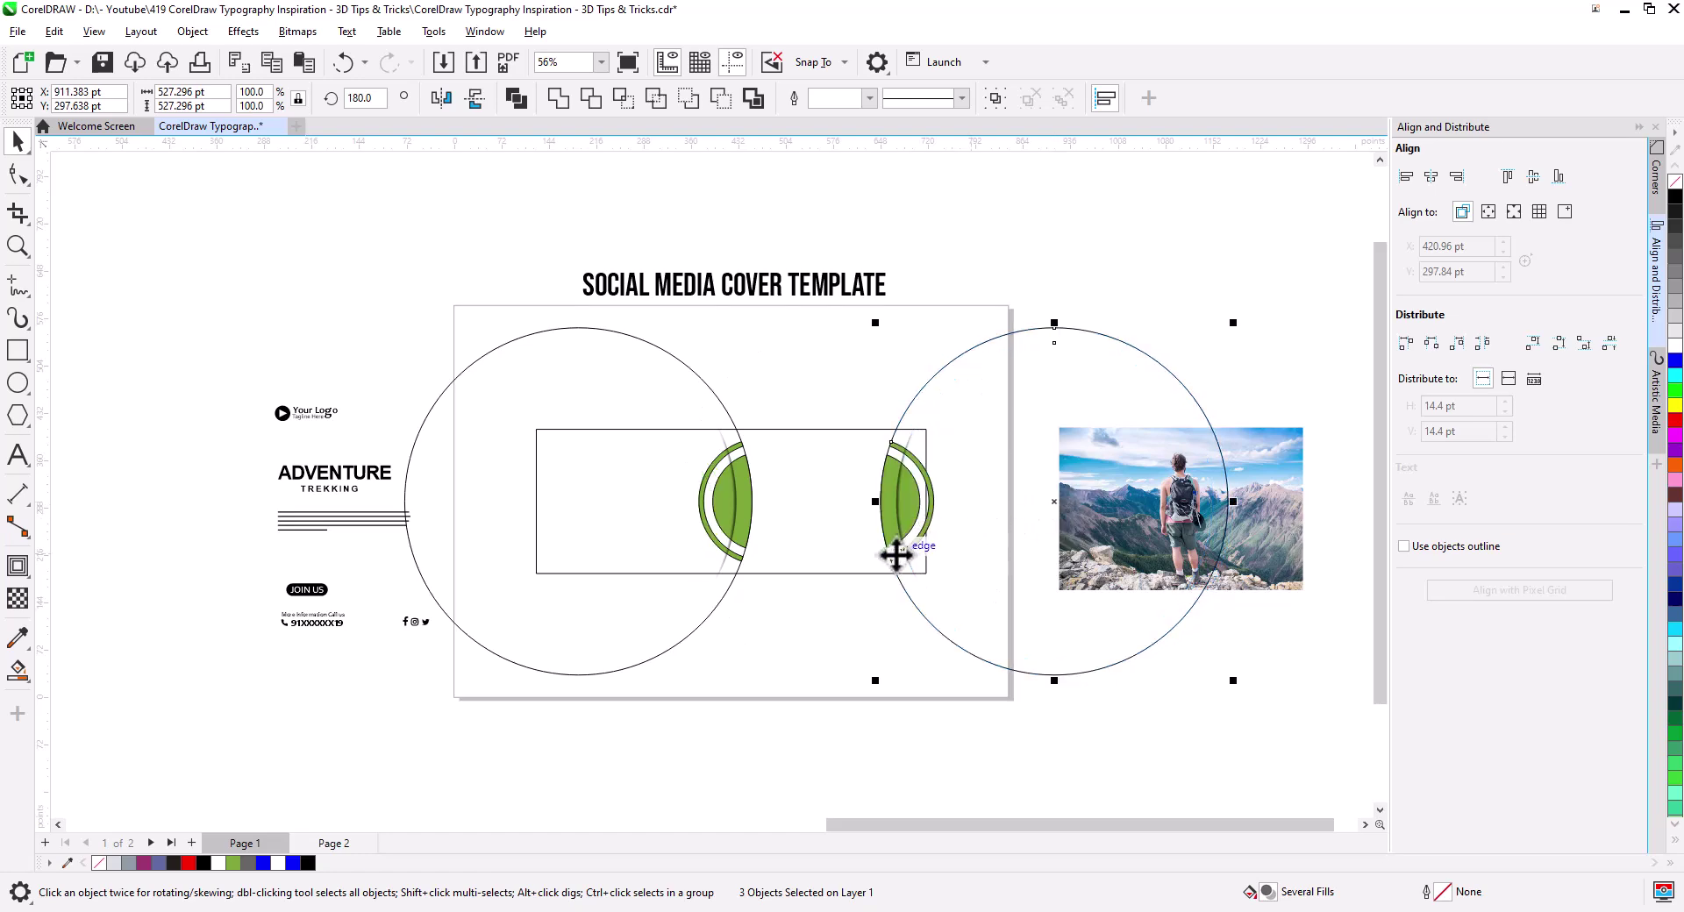
{"action": "scroll", "coordinate": [904, 558], "scroll_direction": "up", "scroll_amount": 2}
{"action": "scroll", "coordinate": [958, 561], "scroll_direction": "up", "scroll_amount": 3}
{"action": "left_click_drag", "start_coordinate": [977, 421], "coordinate": [985, 424]}
{"action": "scroll", "coordinate": [921, 471], "scroll_direction": "down", "scroll_amount": 2}
{"action": "left_click_drag", "start_coordinate": [939, 490], "coordinate": [888, 508]}
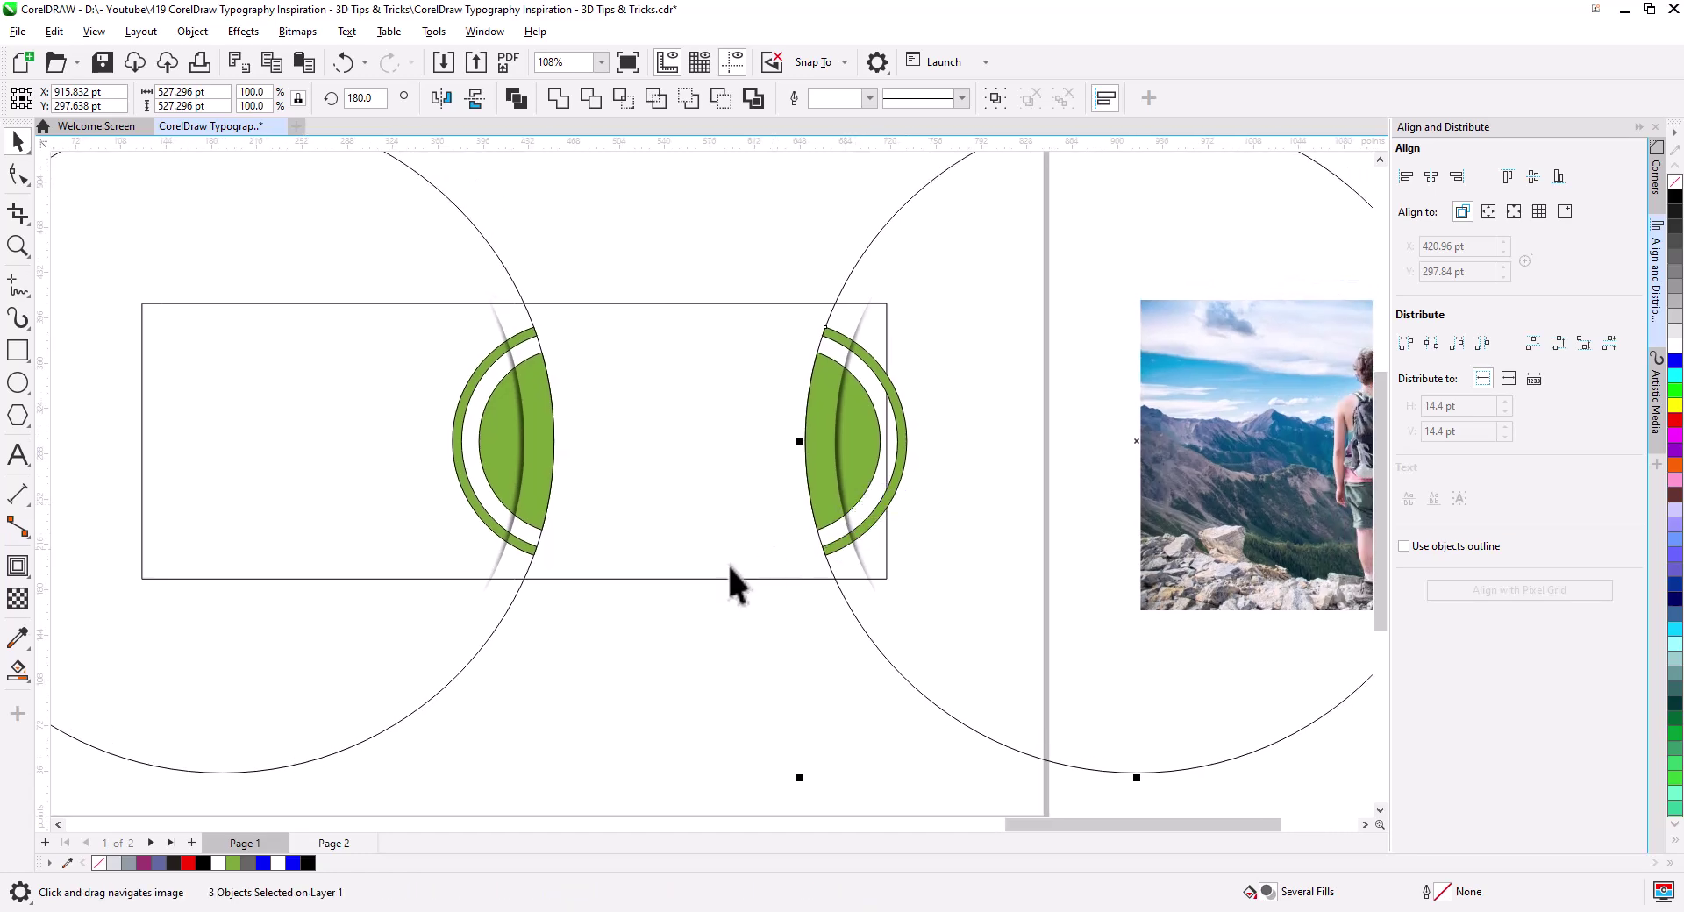
{"action": "right_click", "coordinate": [892, 248]}
{"action": "left_click", "coordinate": [949, 341]}
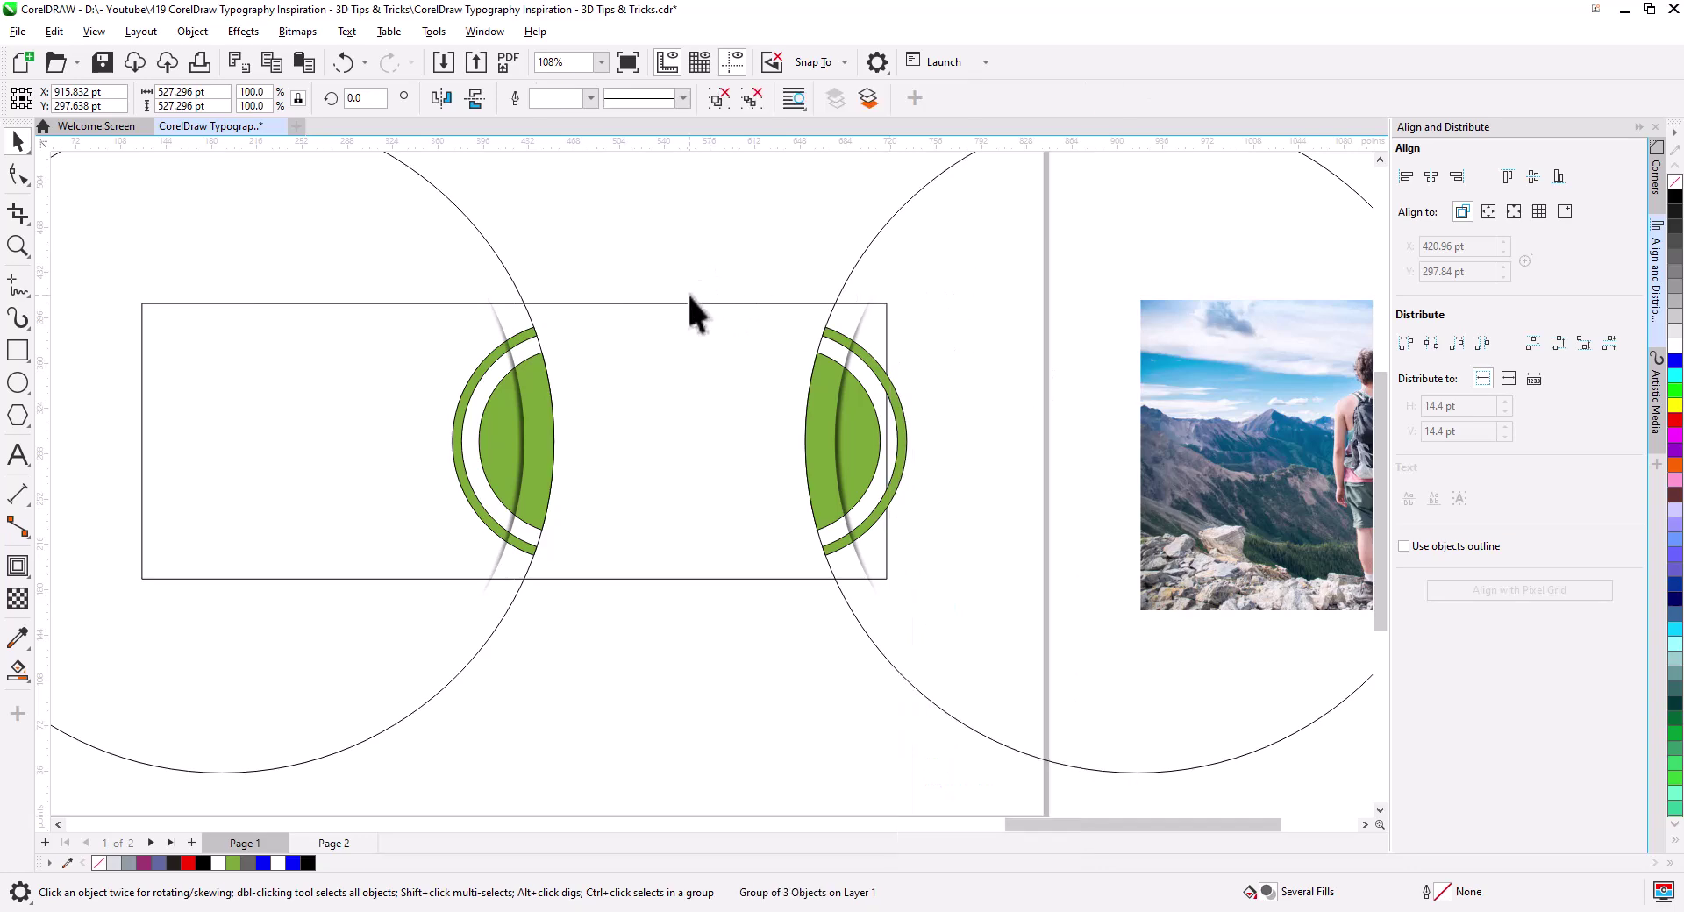
Step: Smart Fill the region of the rectangle between the two large circles with blue
{"action": "left_click", "coordinate": [418, 446]}
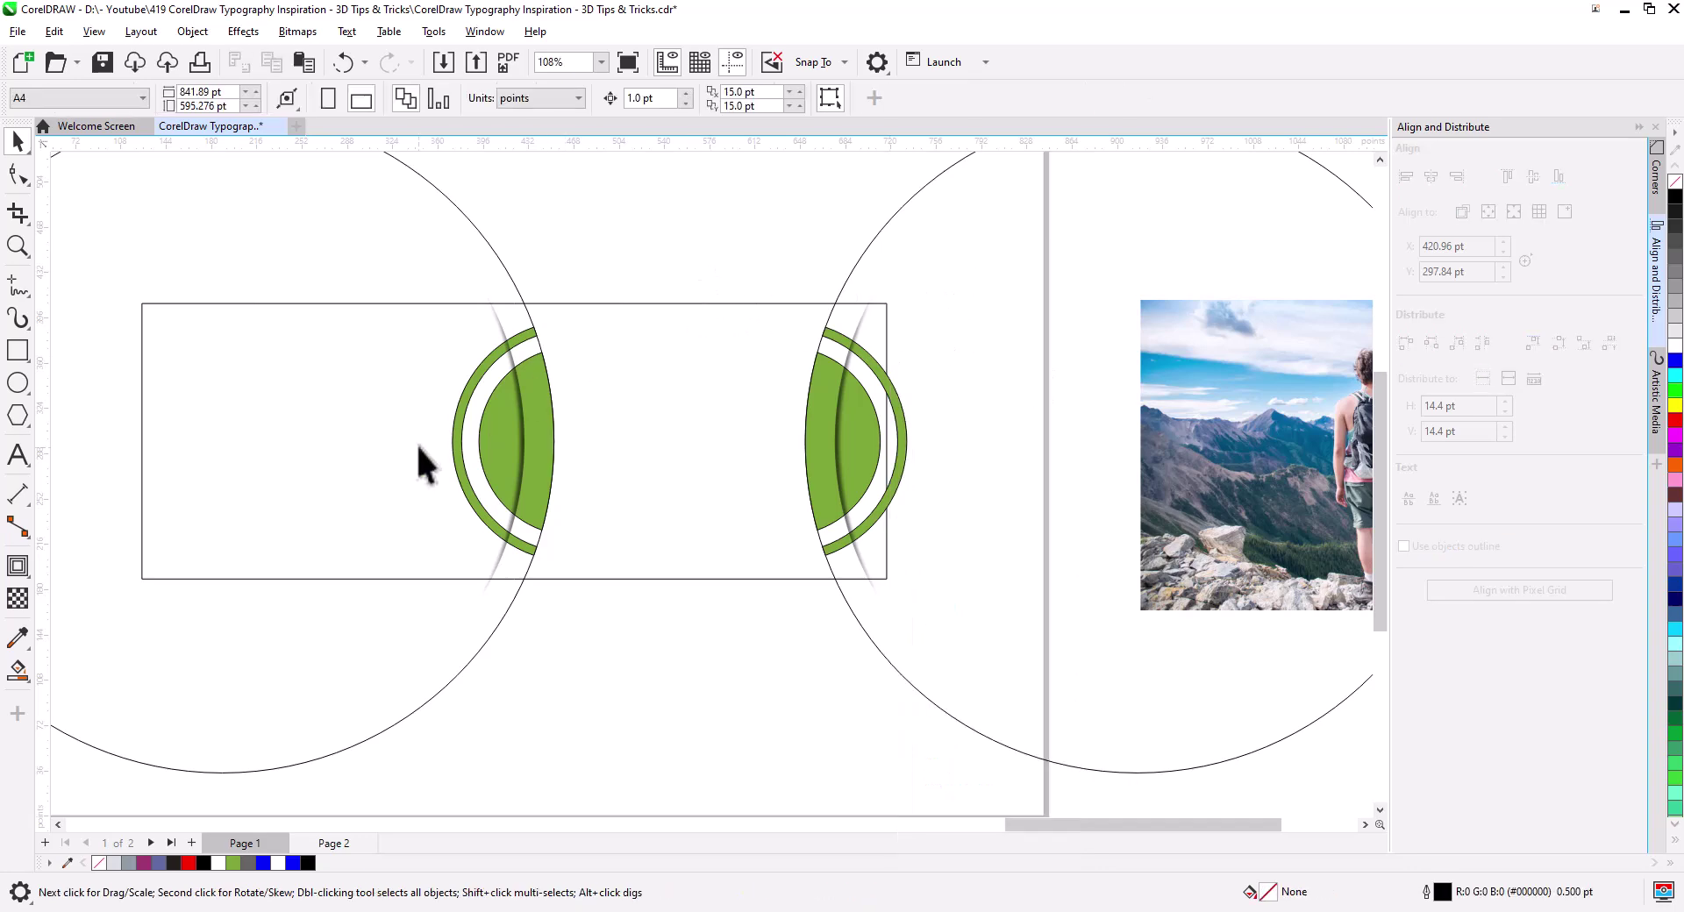
{"action": "left_click", "coordinate": [18, 671]}
{"action": "left_click", "coordinate": [88, 700]}
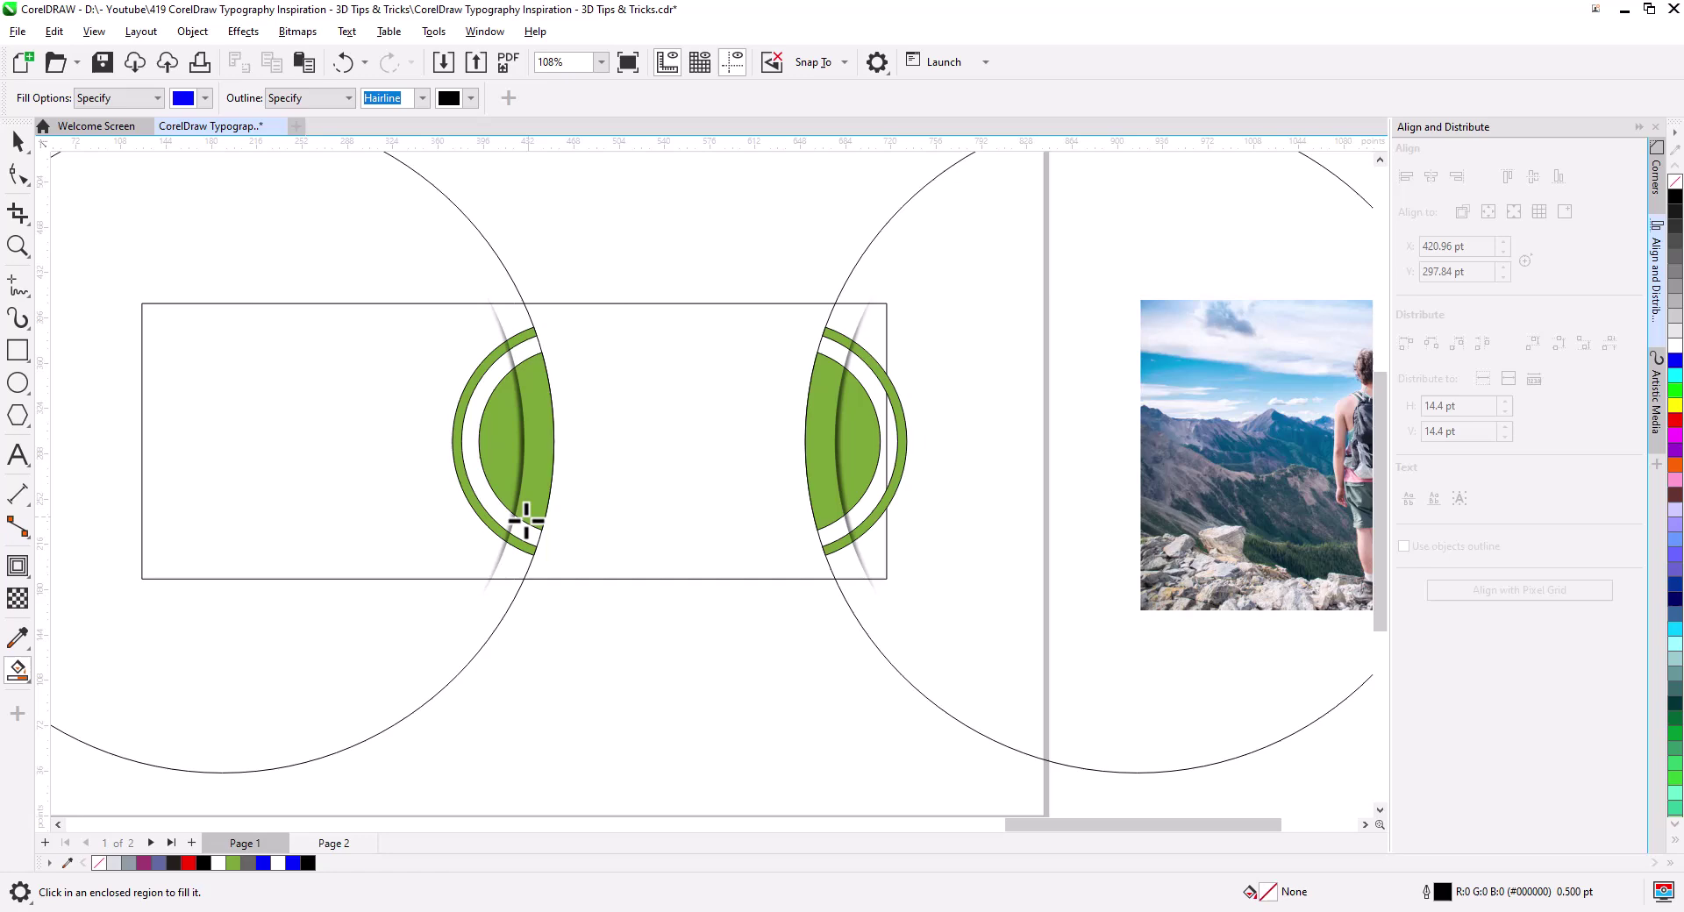
{"action": "left_click", "coordinate": [641, 455]}
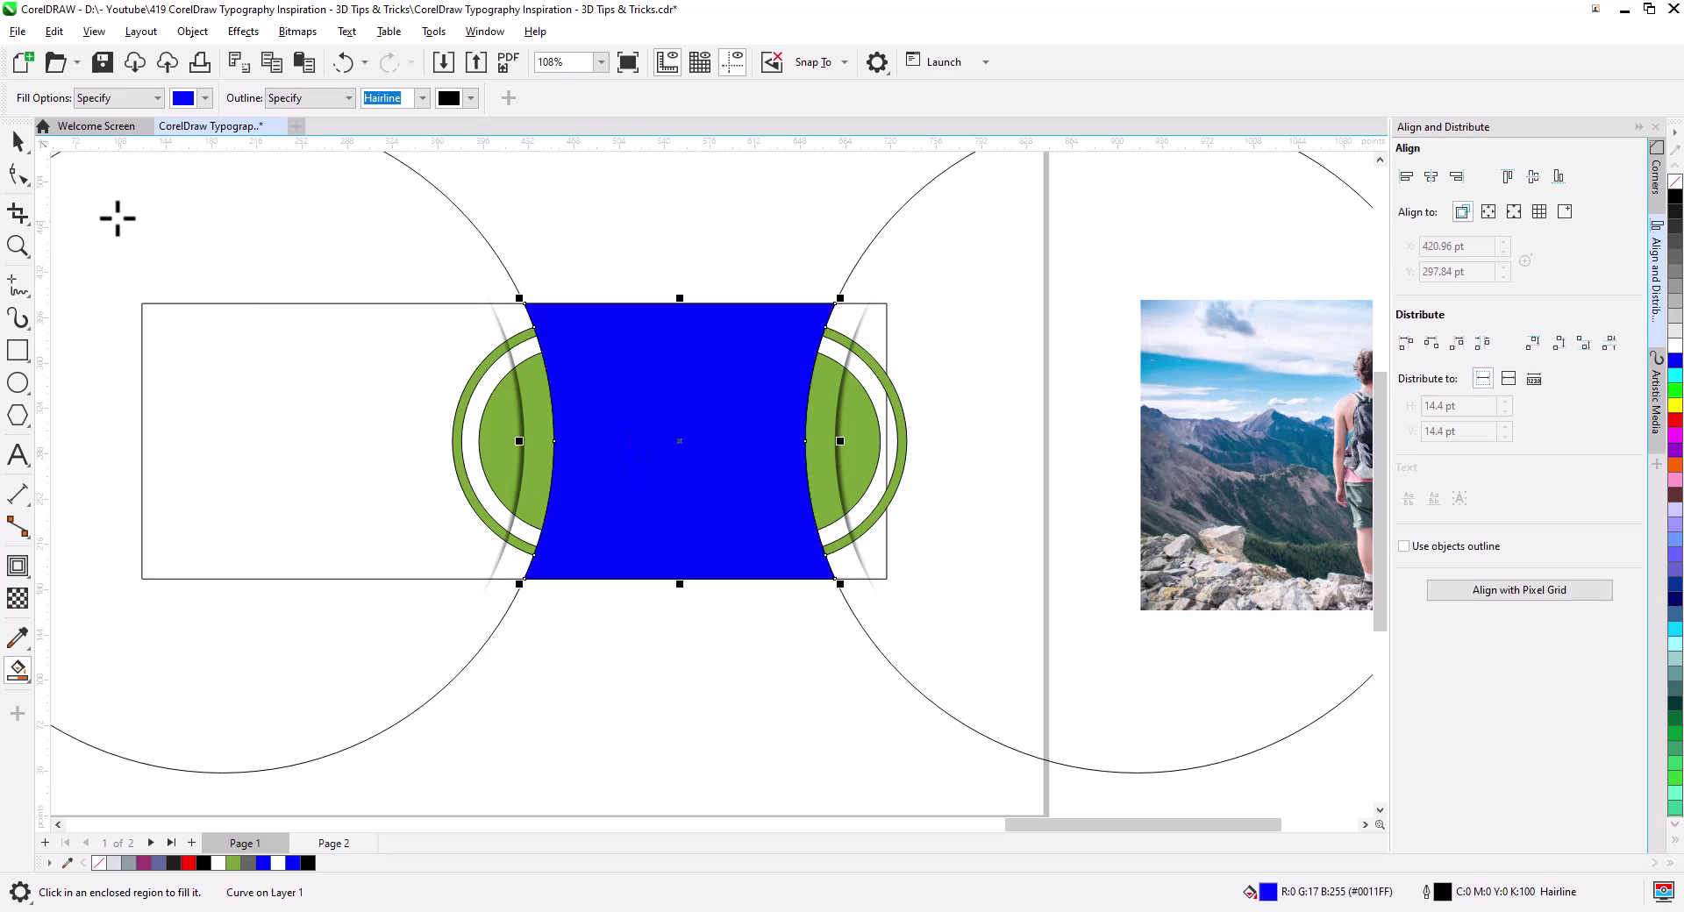
{"action": "left_click", "coordinate": [15, 139]}
Step: PowerClip the hiker photo inside the blue shape between the circles
{"action": "scroll", "coordinate": [1086, 574], "scroll_direction": "down", "scroll_amount": 2}
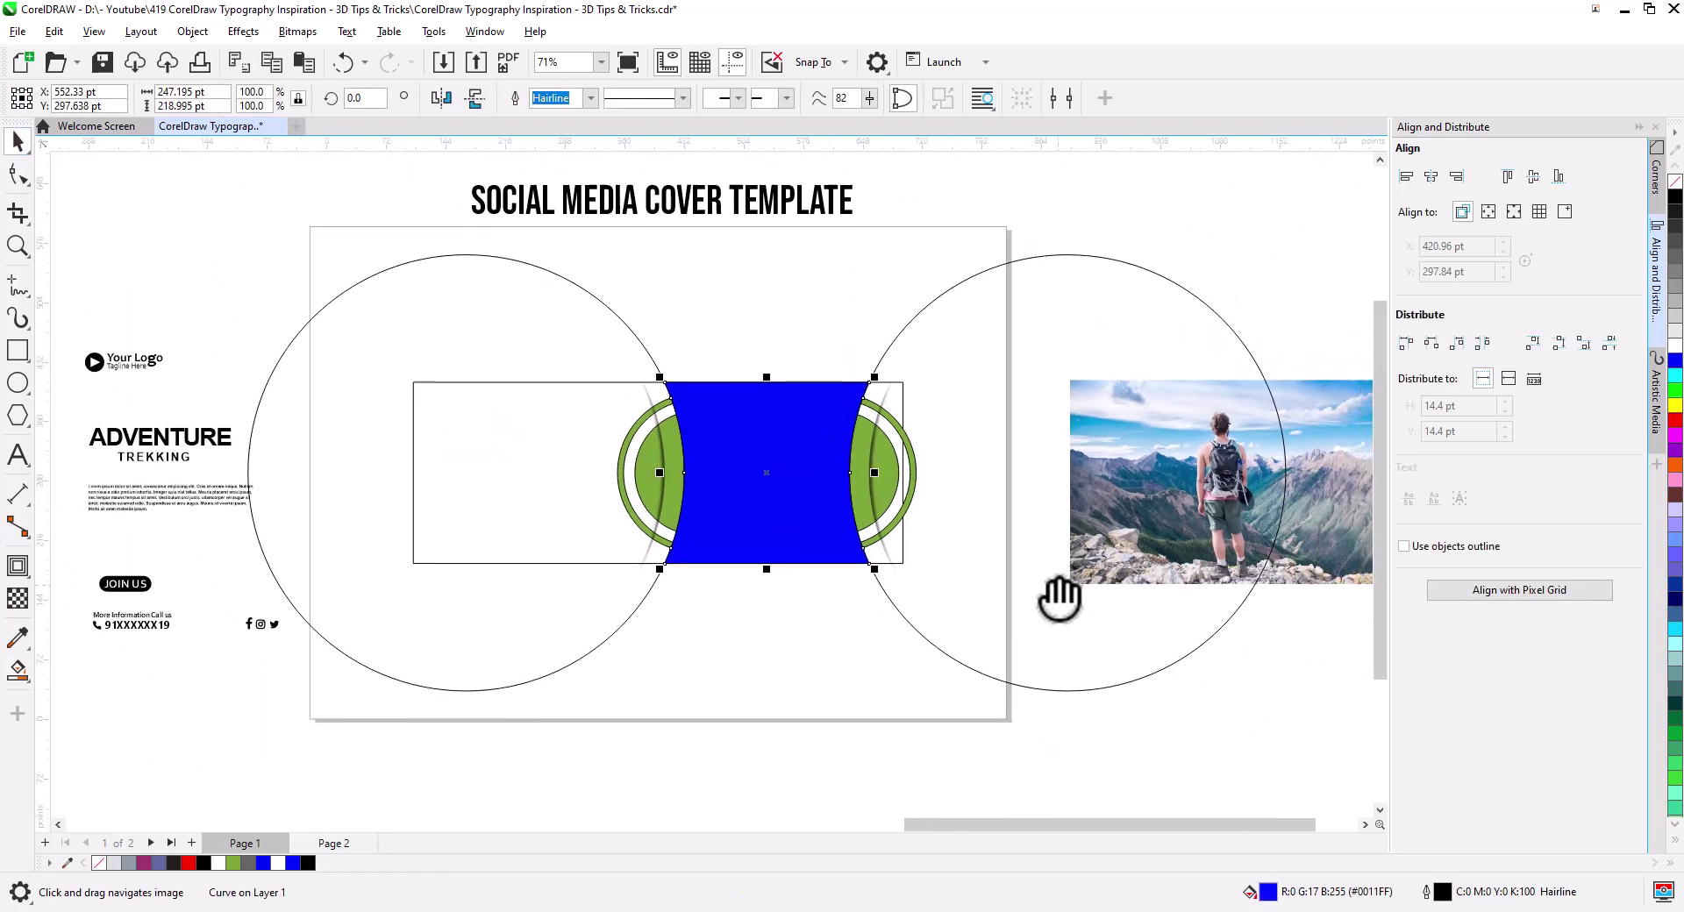
{"action": "left_click", "coordinate": [1302, 539]}
{"action": "right_click", "coordinate": [1307, 537]}
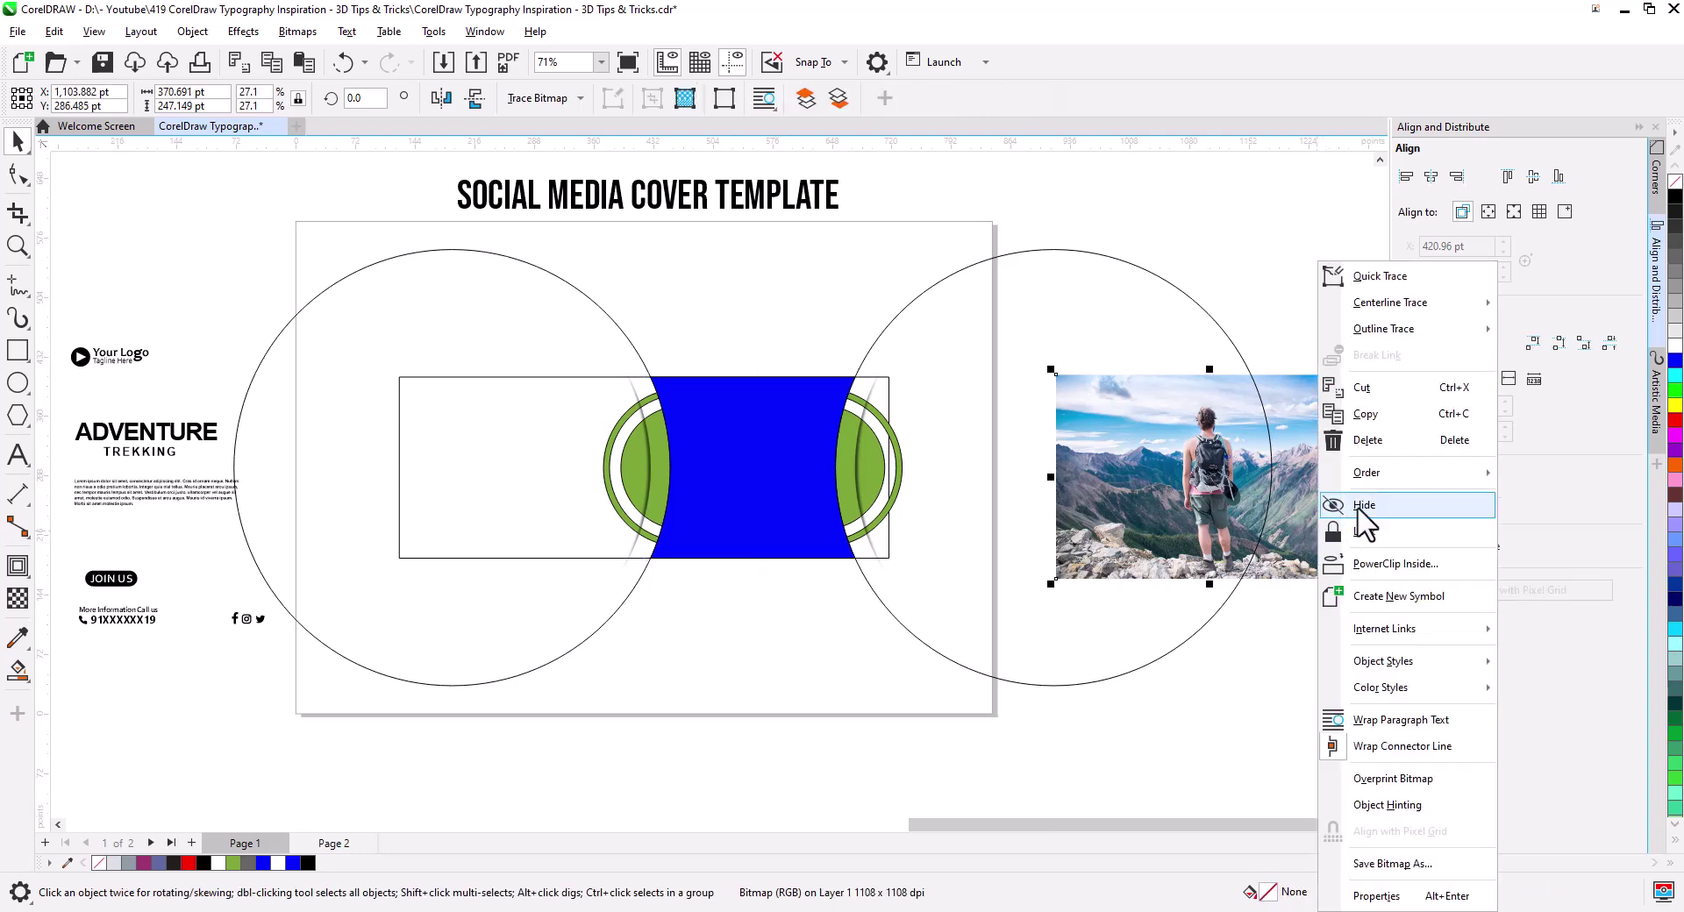
{"action": "left_click", "coordinate": [1377, 569]}
{"action": "left_click", "coordinate": [765, 498]}
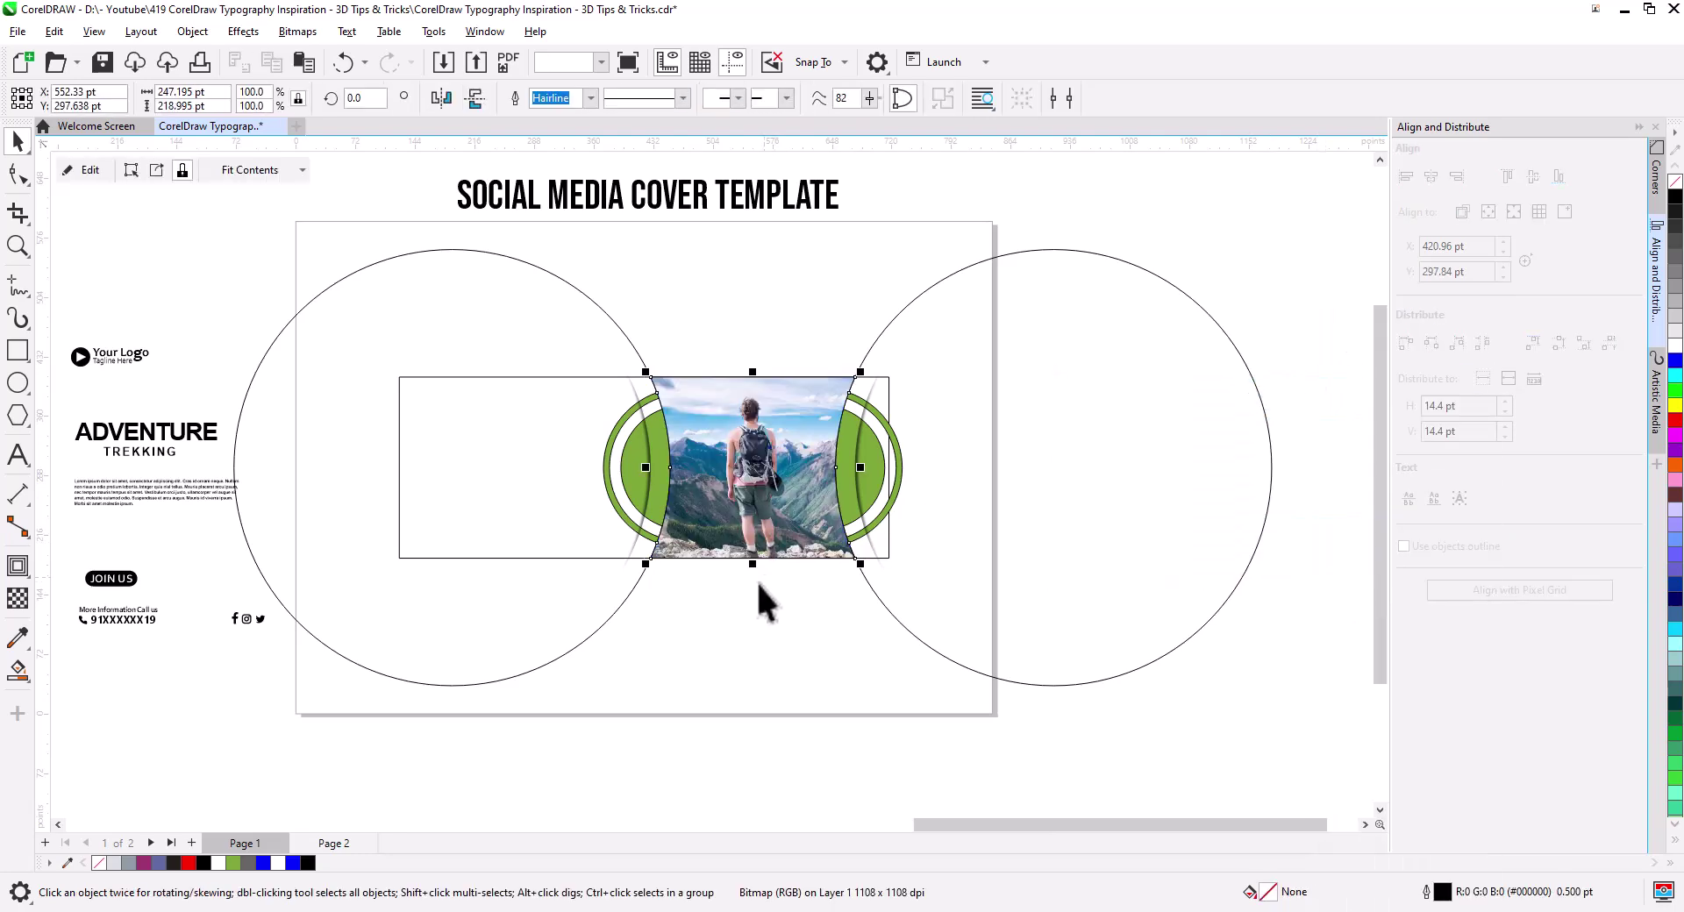
Step: Remove the outline of the shape containing the hiker photo
{"action": "scroll", "coordinate": [755, 608], "scroll_direction": "up", "scroll_amount": 3}
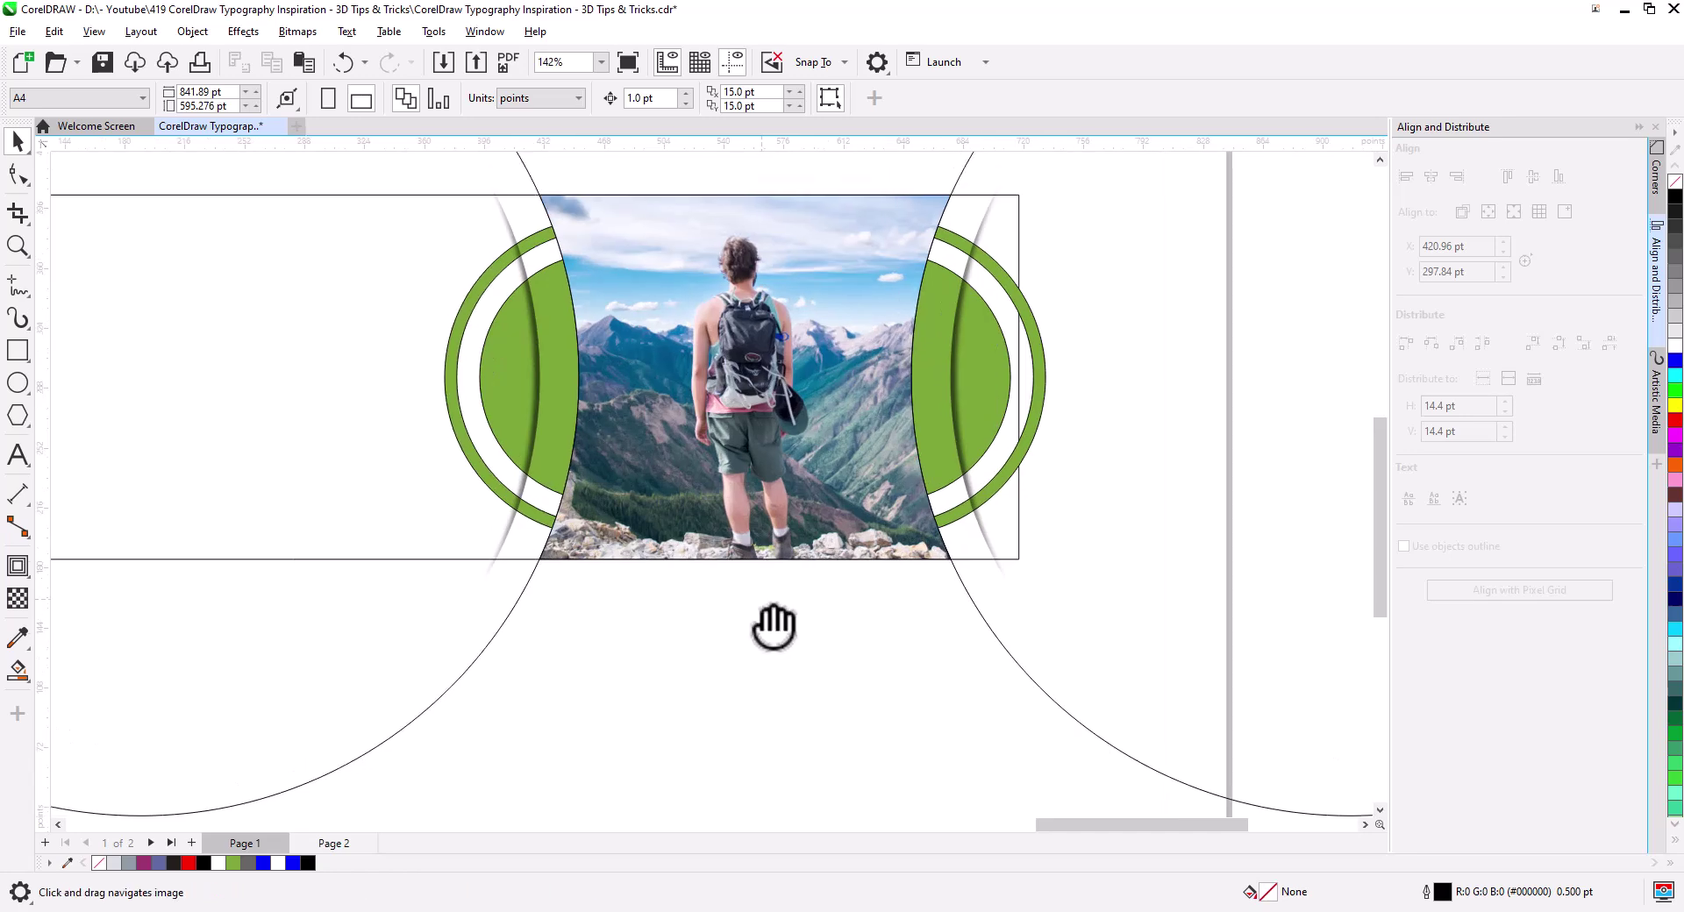
{"action": "left_click", "coordinate": [752, 487]}
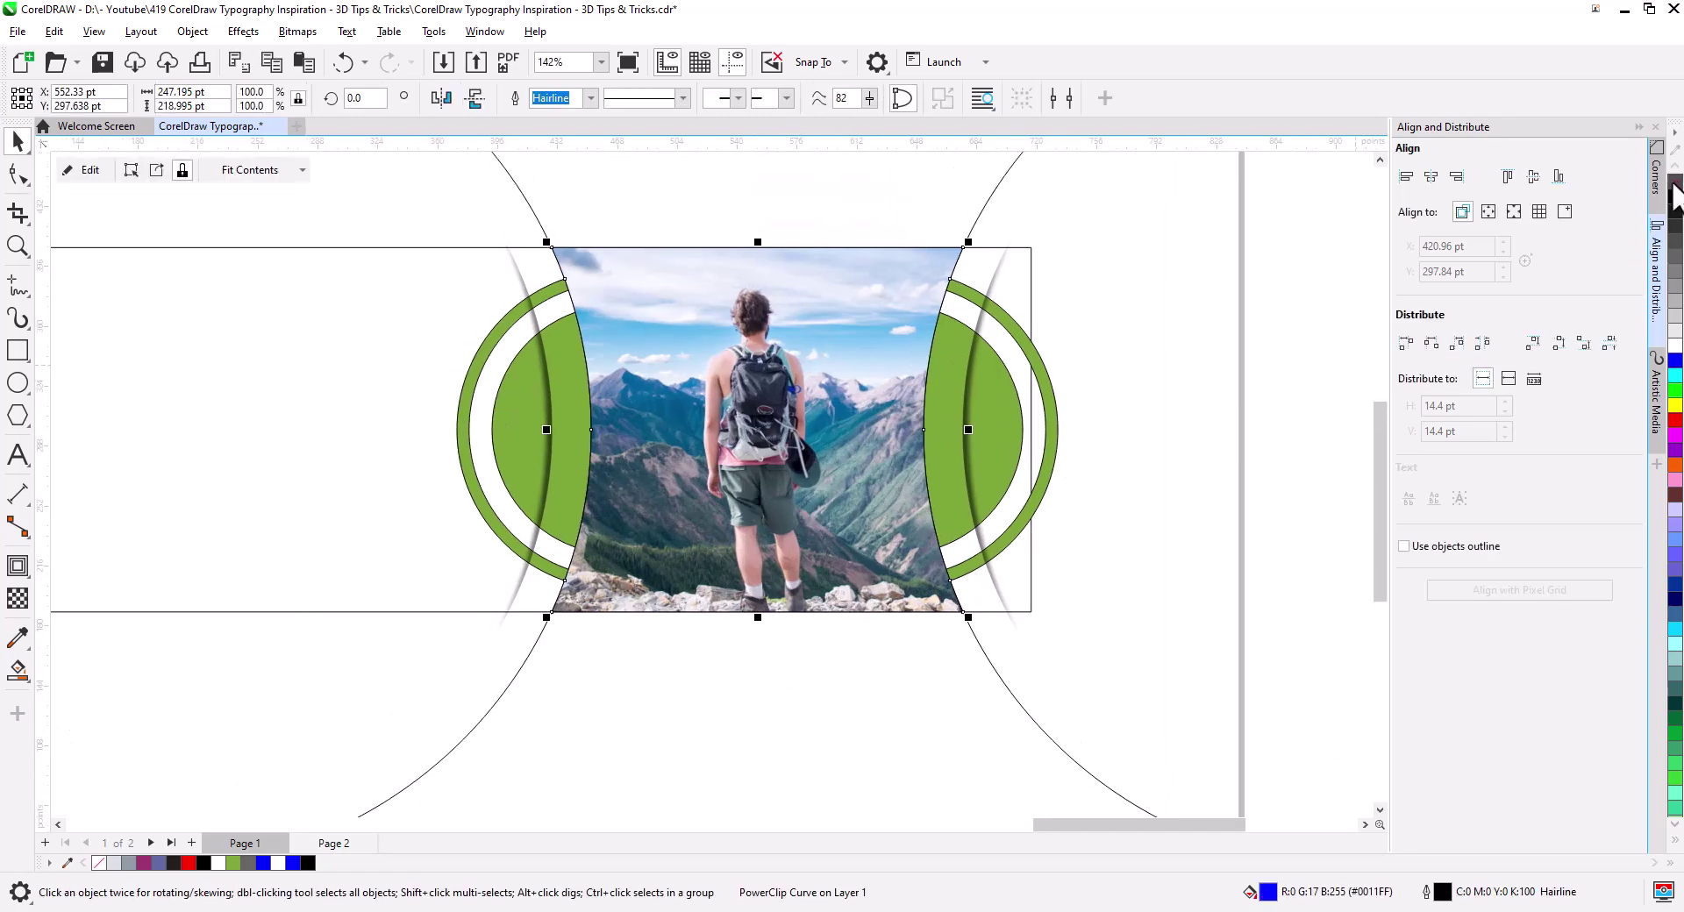
{"action": "left_click", "coordinate": [741, 679]}
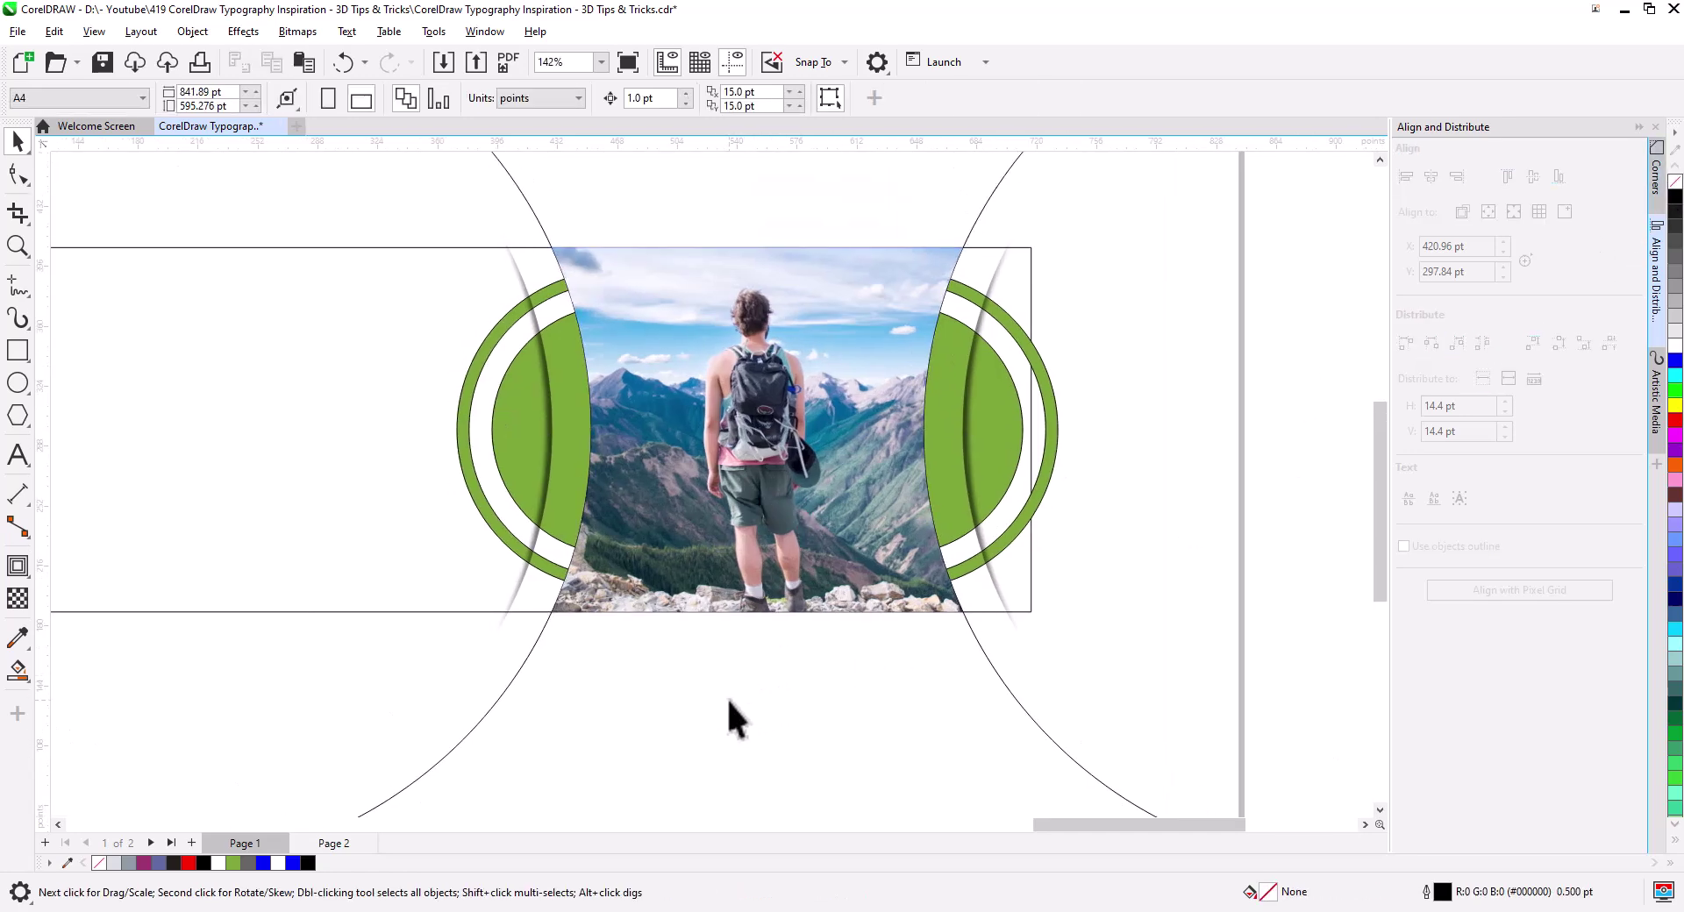
{"action": "scroll", "coordinate": [735, 698], "scroll_direction": "down", "scroll_amount": 2}
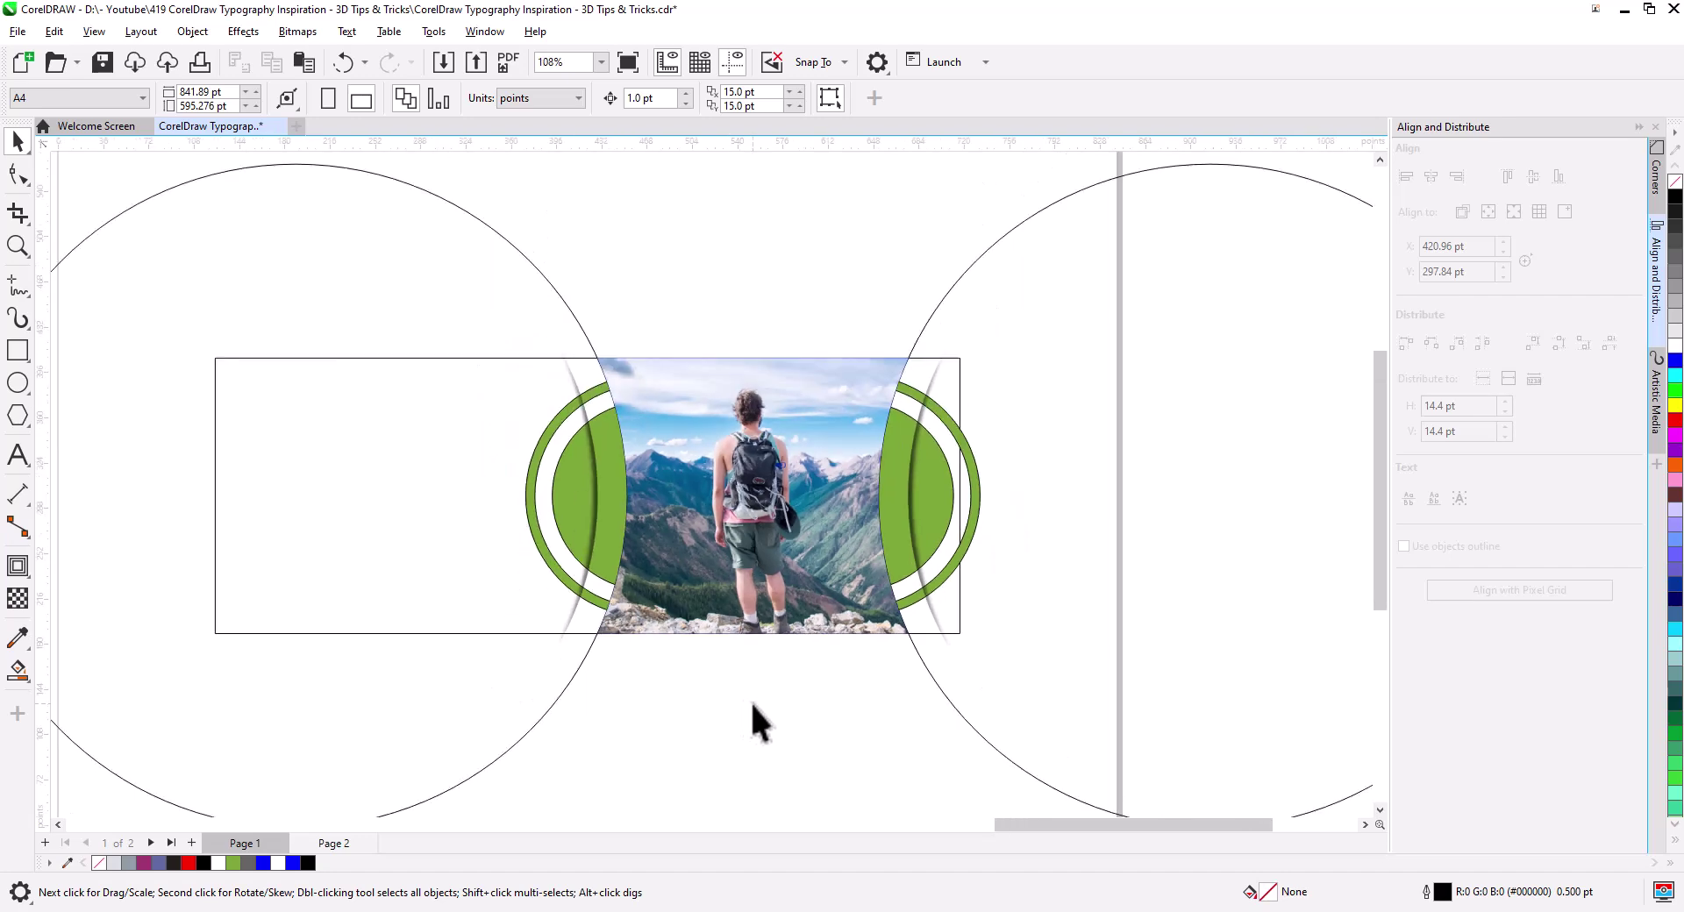
Step: Fill the left large circle with white and add a drop shadow offset about 7.3 pt to the right and 0.4 pt down
{"action": "left_click", "coordinate": [492, 233]}
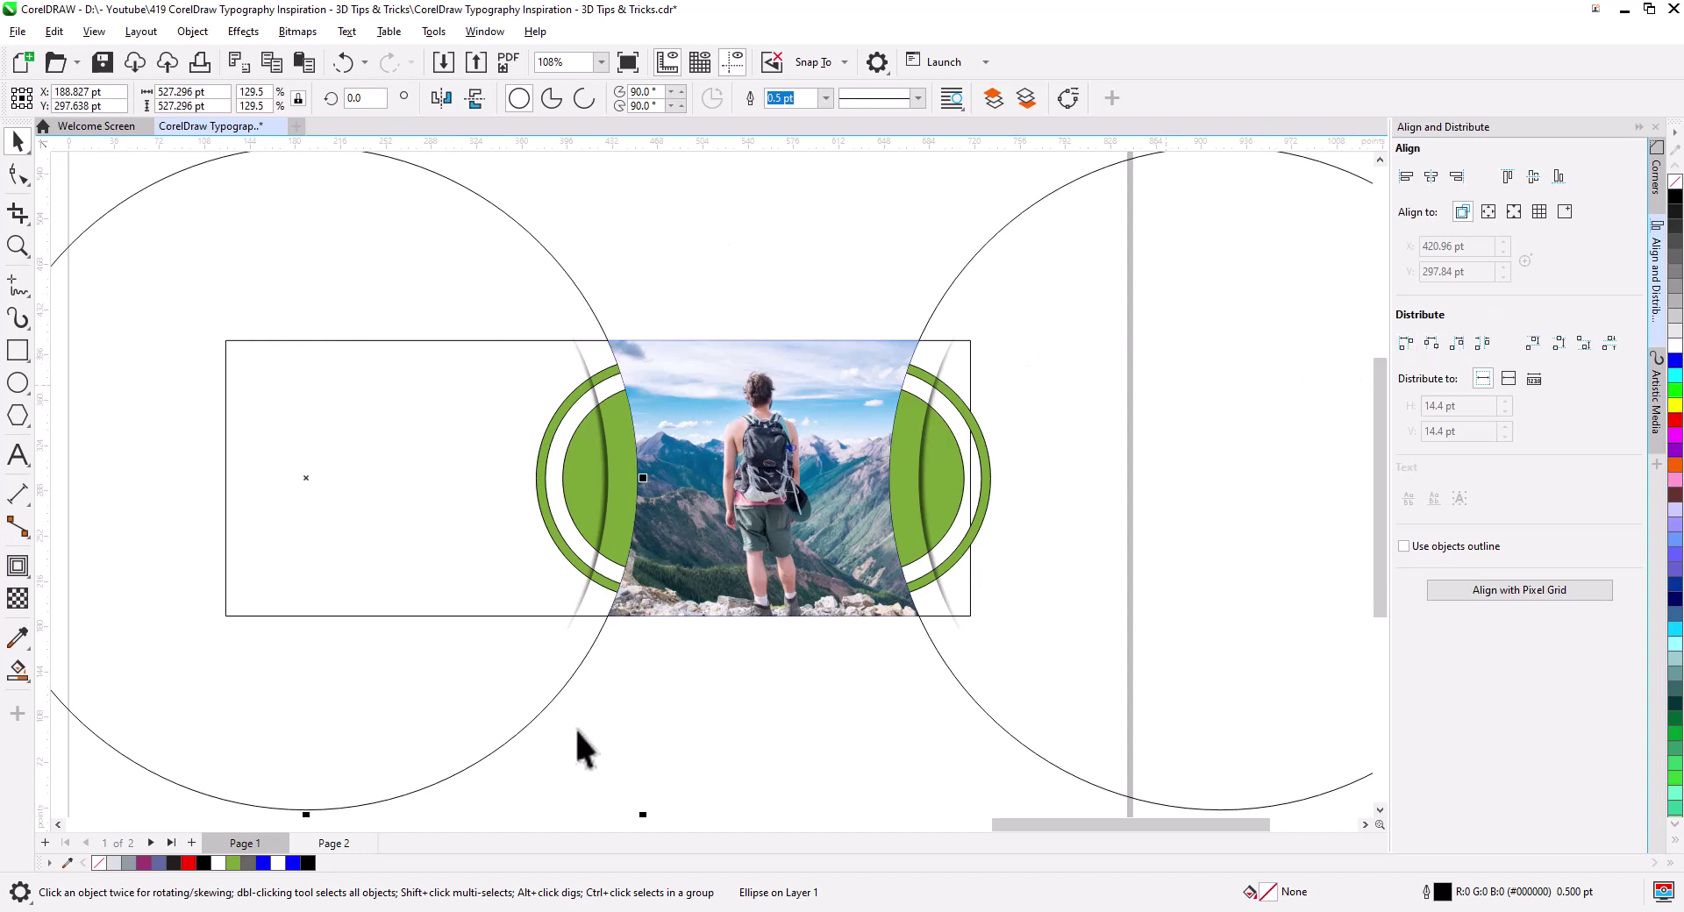
{"action": "left_click", "coordinate": [278, 863]}
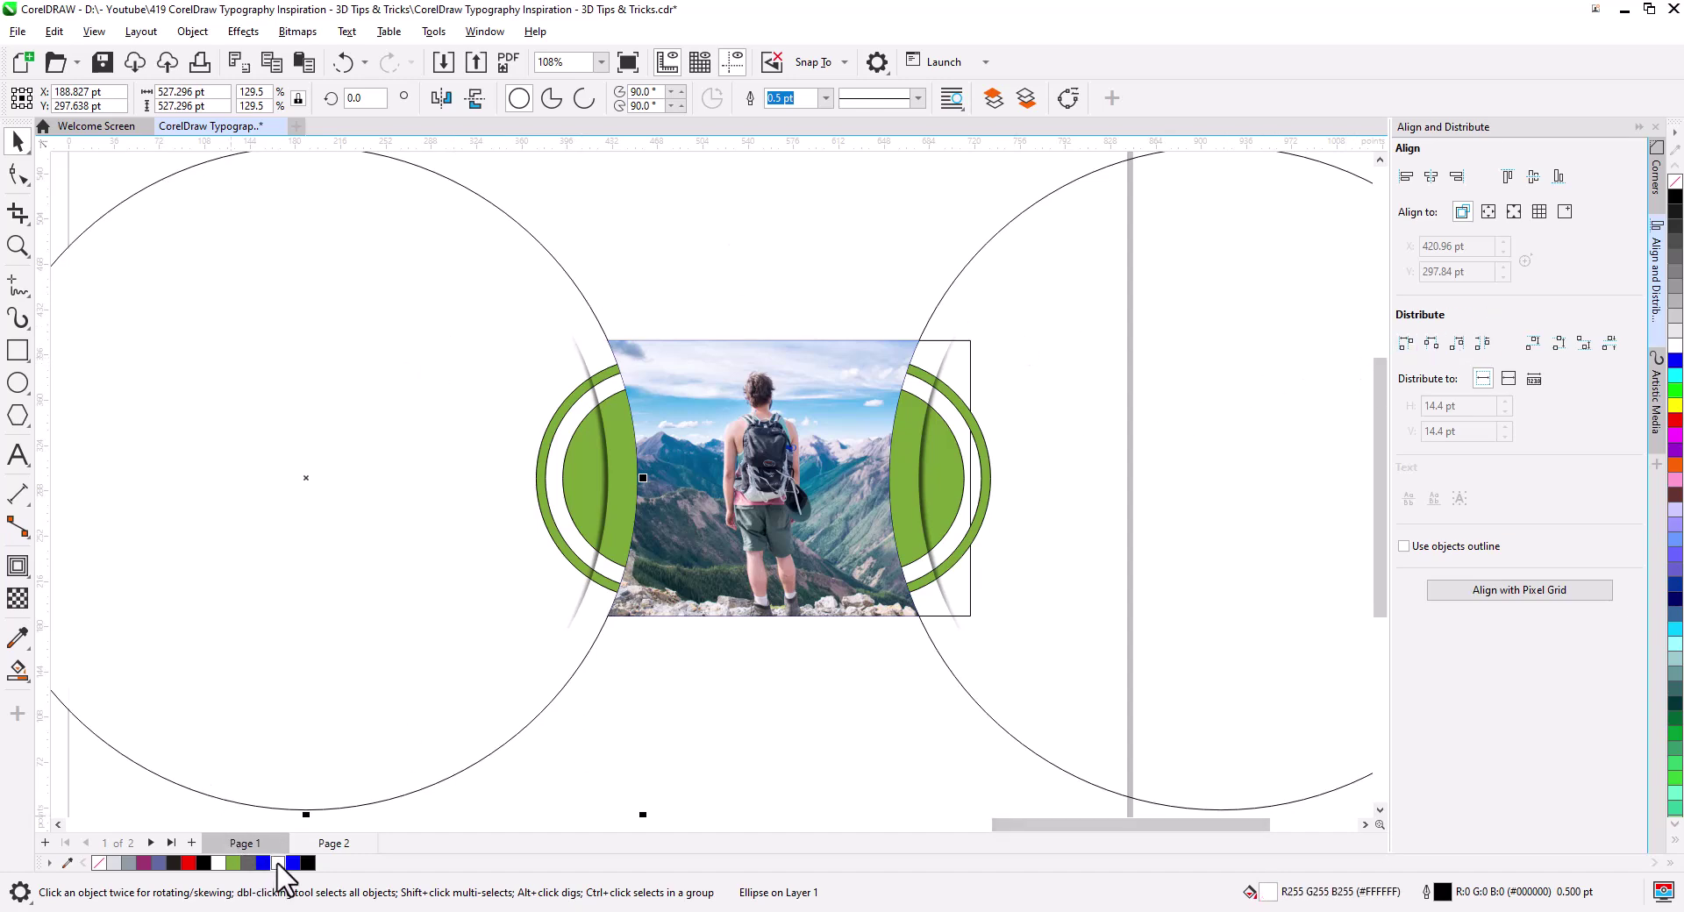
{"action": "left_click", "coordinate": [22, 579]}
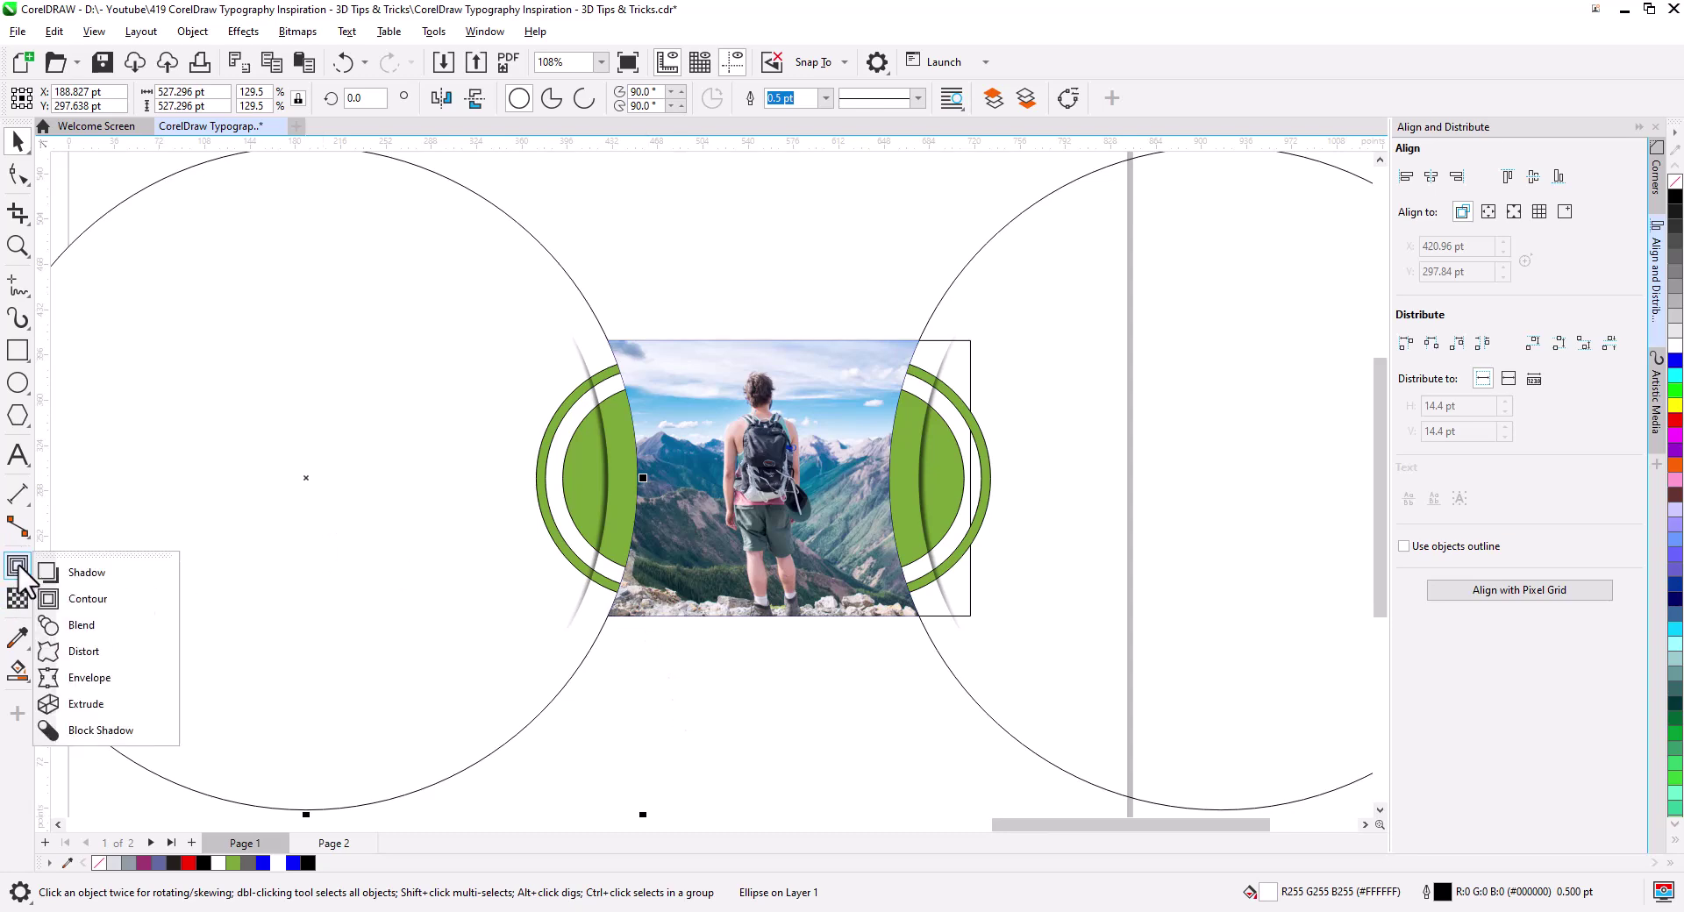
{"action": "left_click", "coordinate": [72, 573]}
{"action": "left_click_drag", "start_coordinate": [287, 477], "coordinate": [647, 501]}
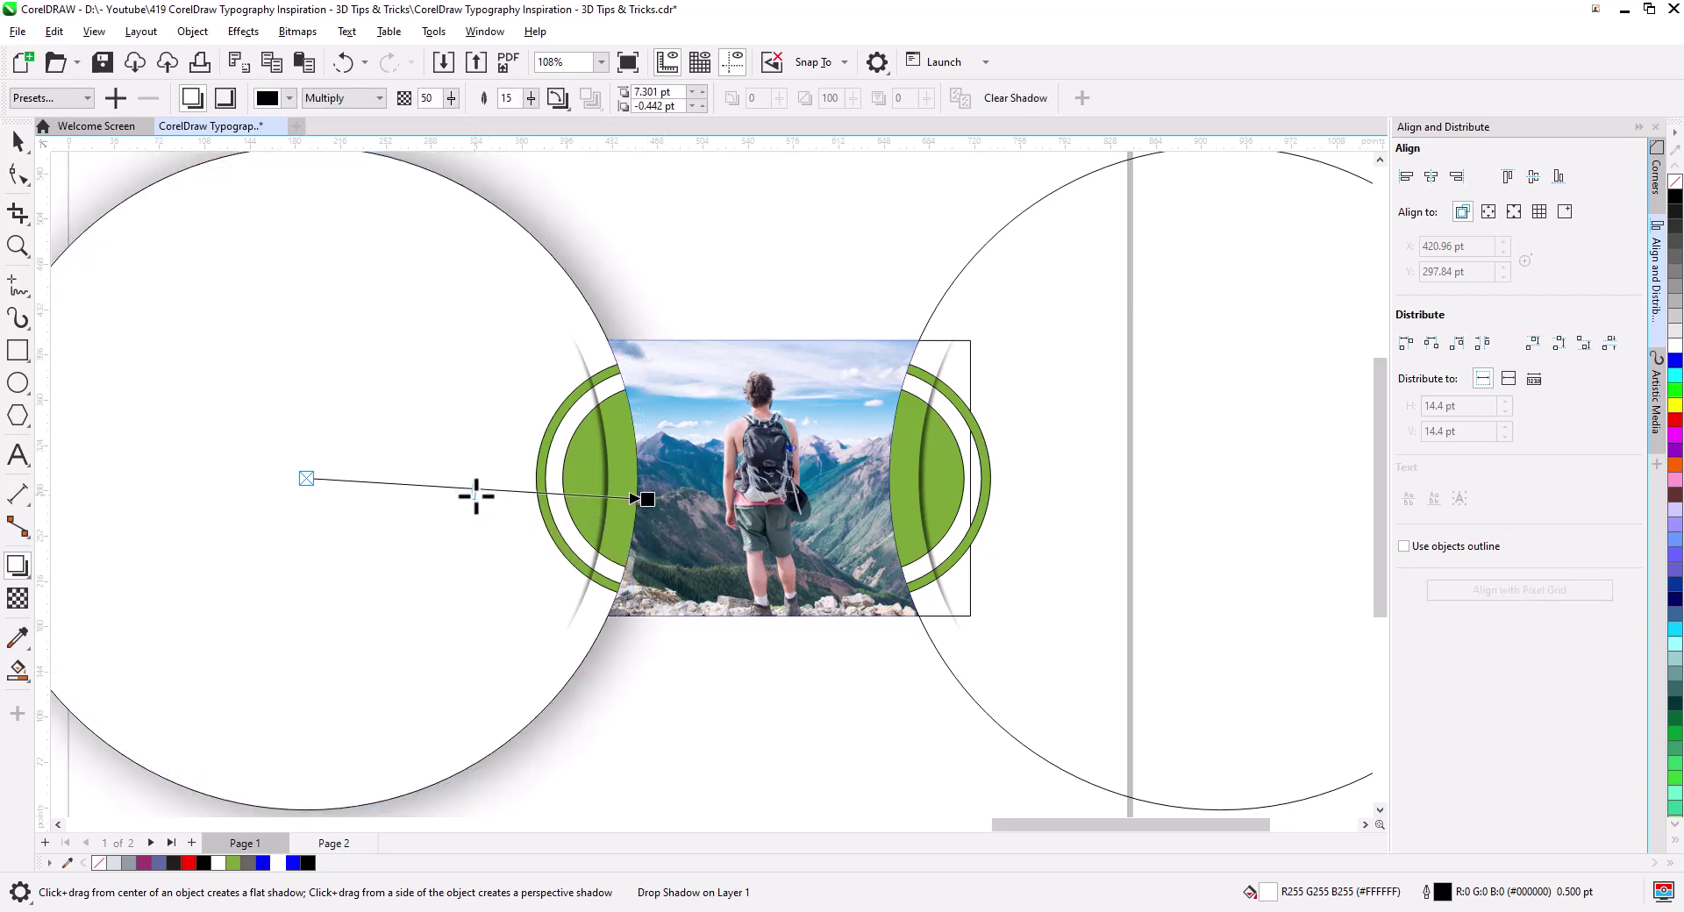
{"action": "key", "text": "space"}
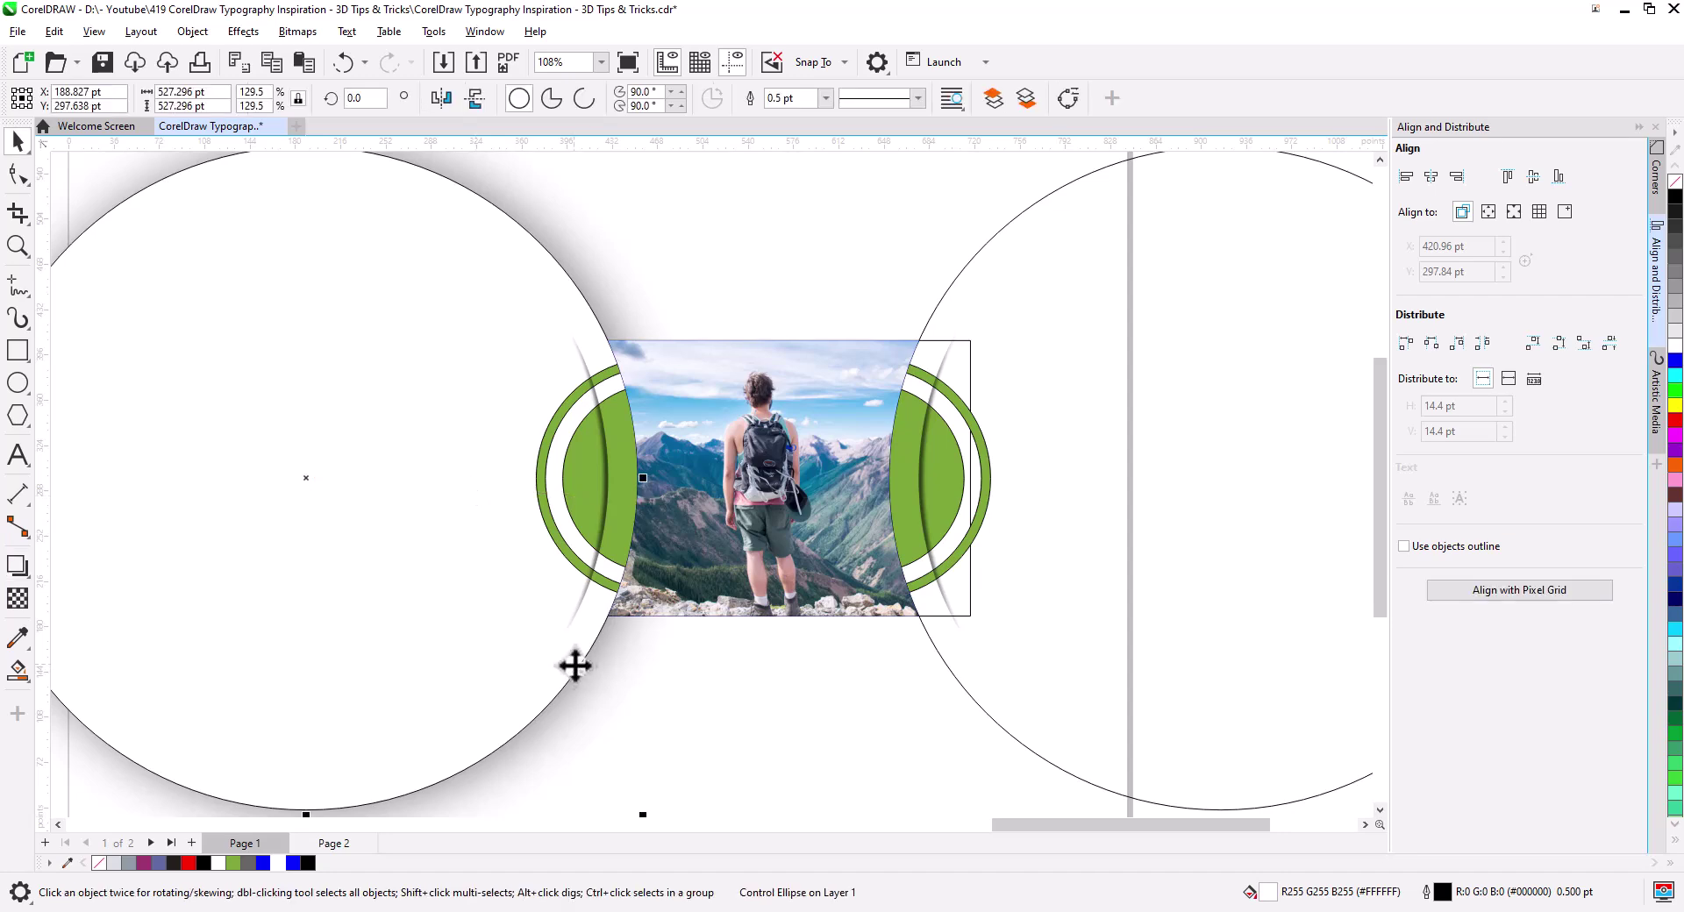
Step: Bring the white circle and its drop shadow in front of the green shapes
{"action": "right_click", "coordinate": [575, 666]}
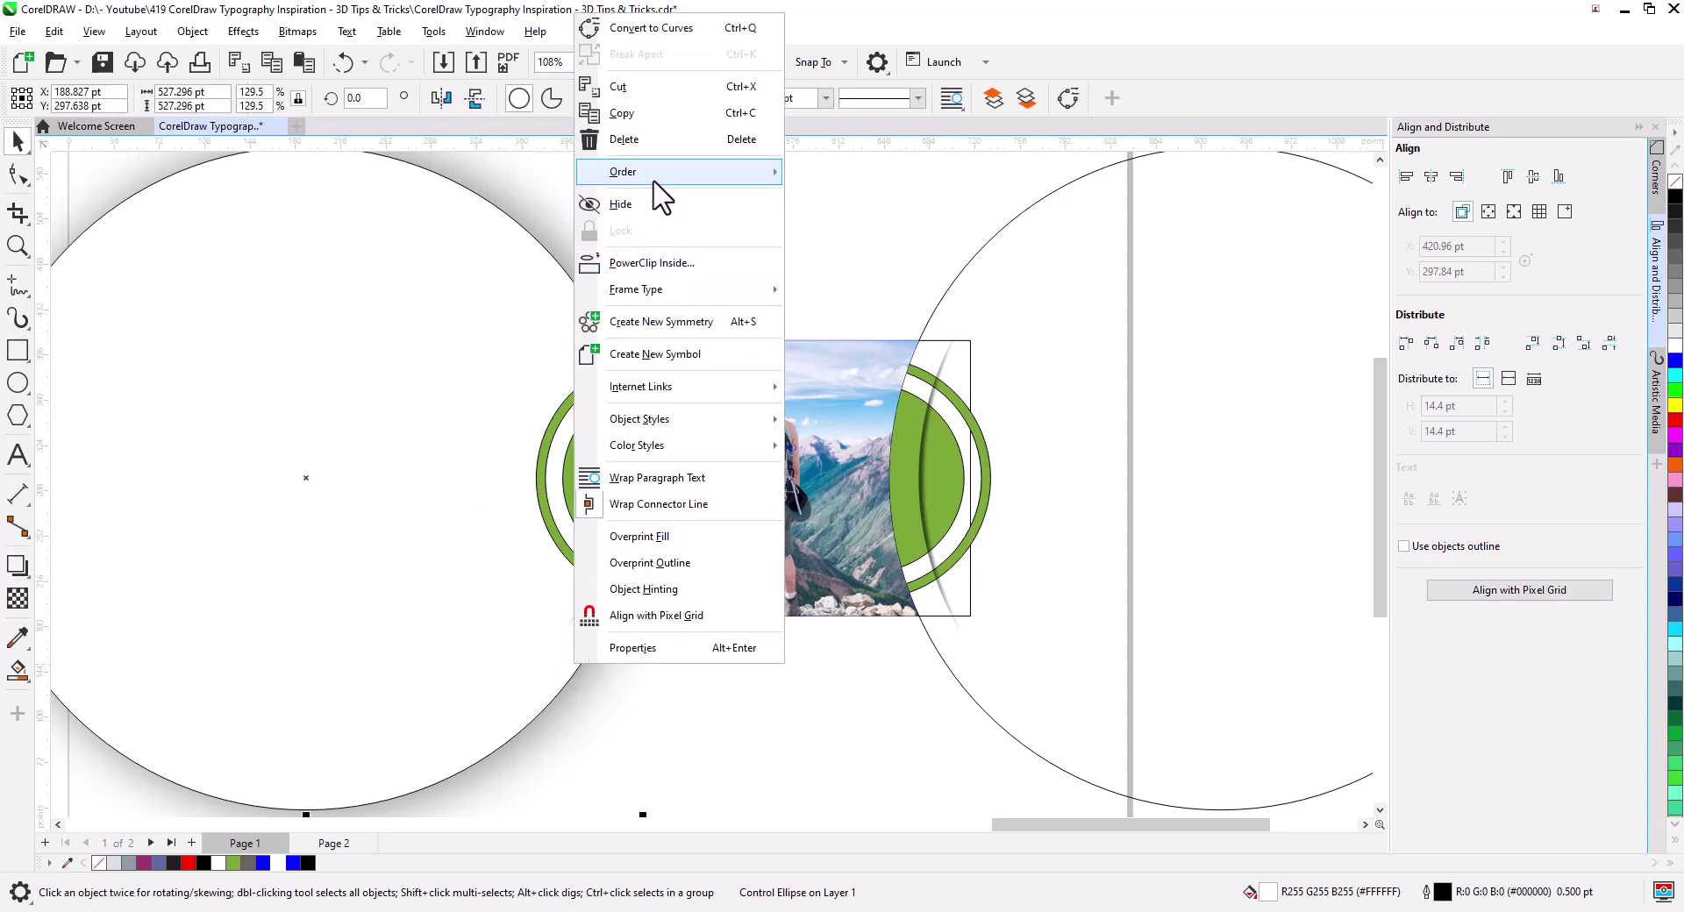
{"action": "mouse_move", "coordinate": [702, 189]}
{"action": "left_click", "coordinate": [857, 174]}
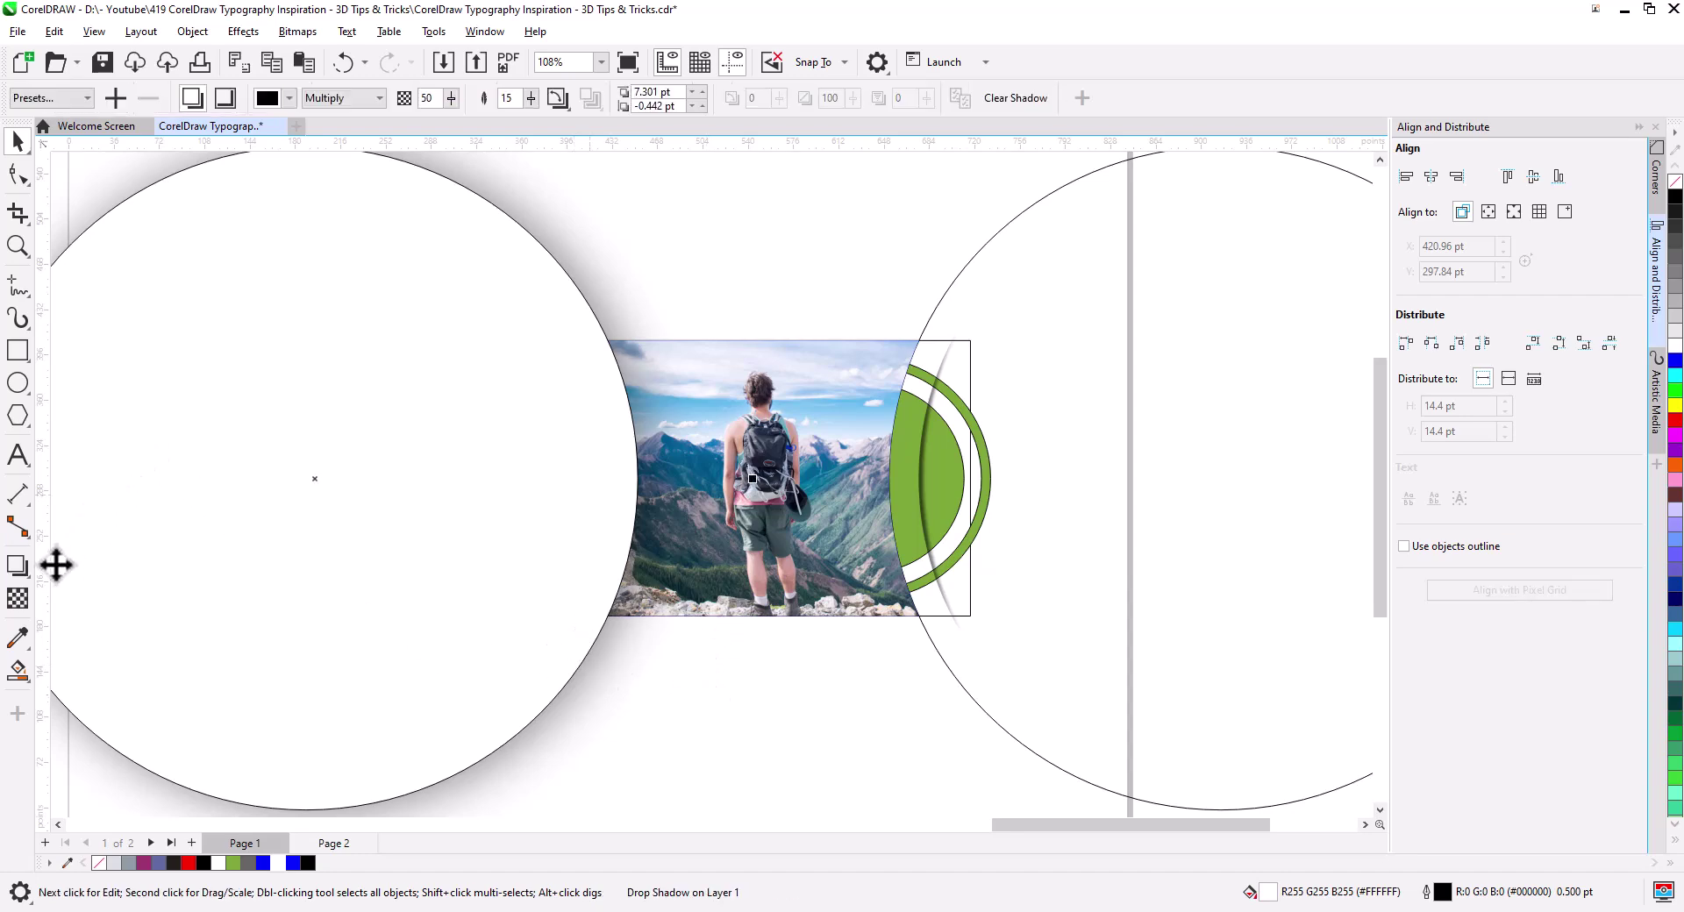
Step: Set the white circle's drop shadow to a feathering of 8 and an opacity of about 92
{"action": "left_click", "coordinate": [15, 567]}
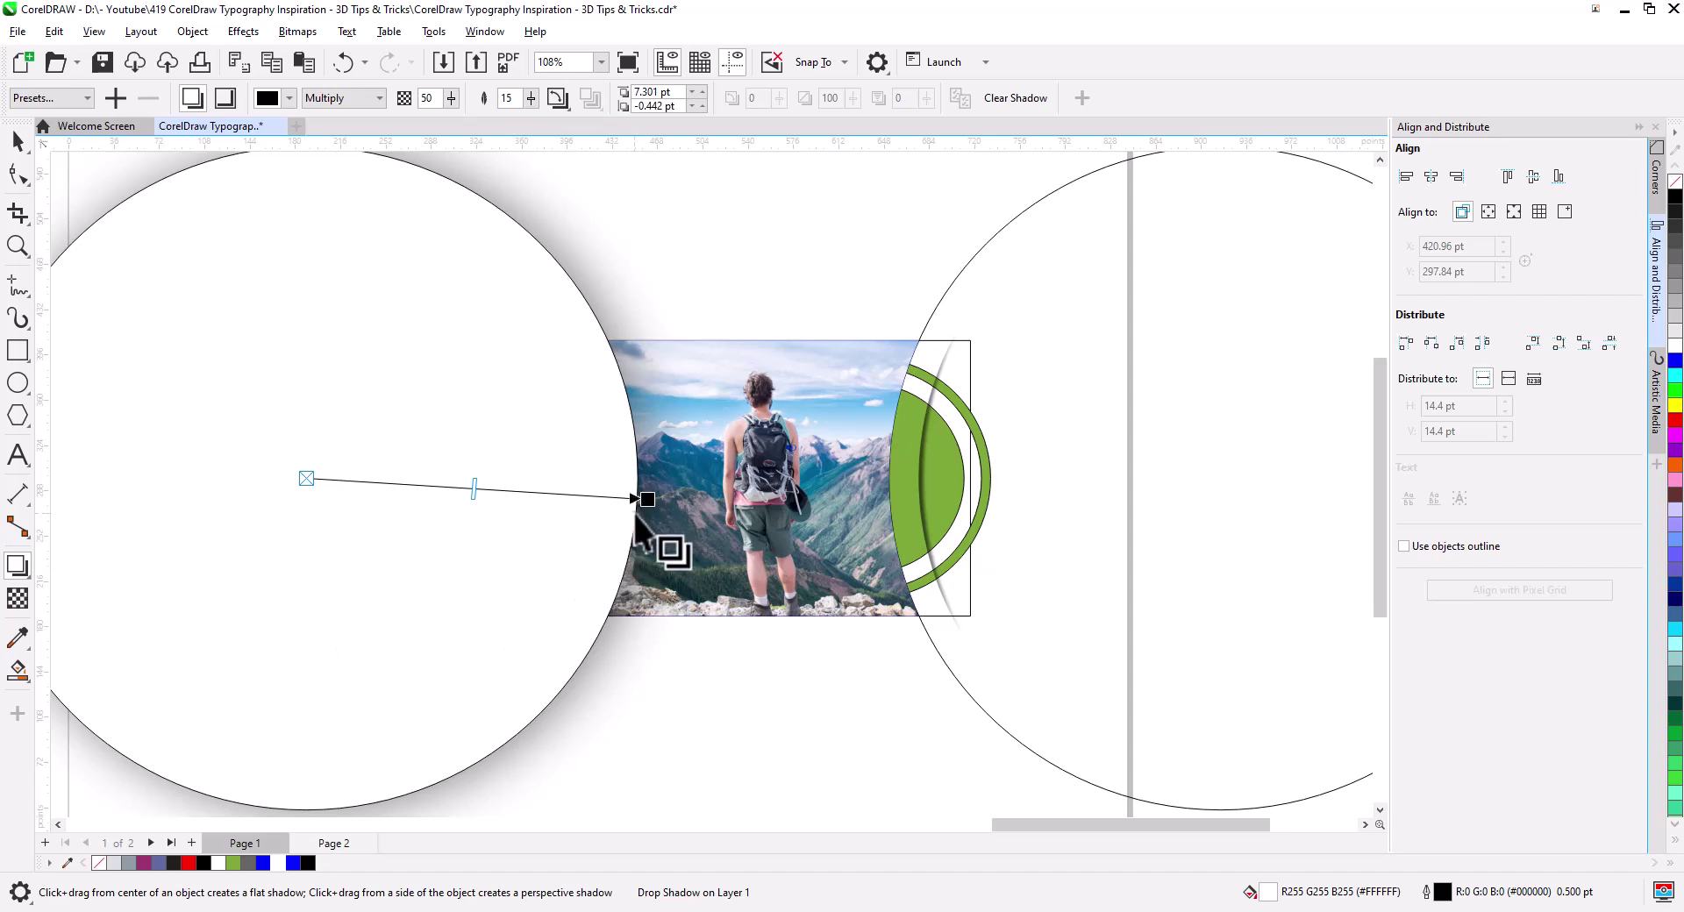
{"action": "left_click_drag", "start_coordinate": [472, 485], "coordinate": [576, 493]}
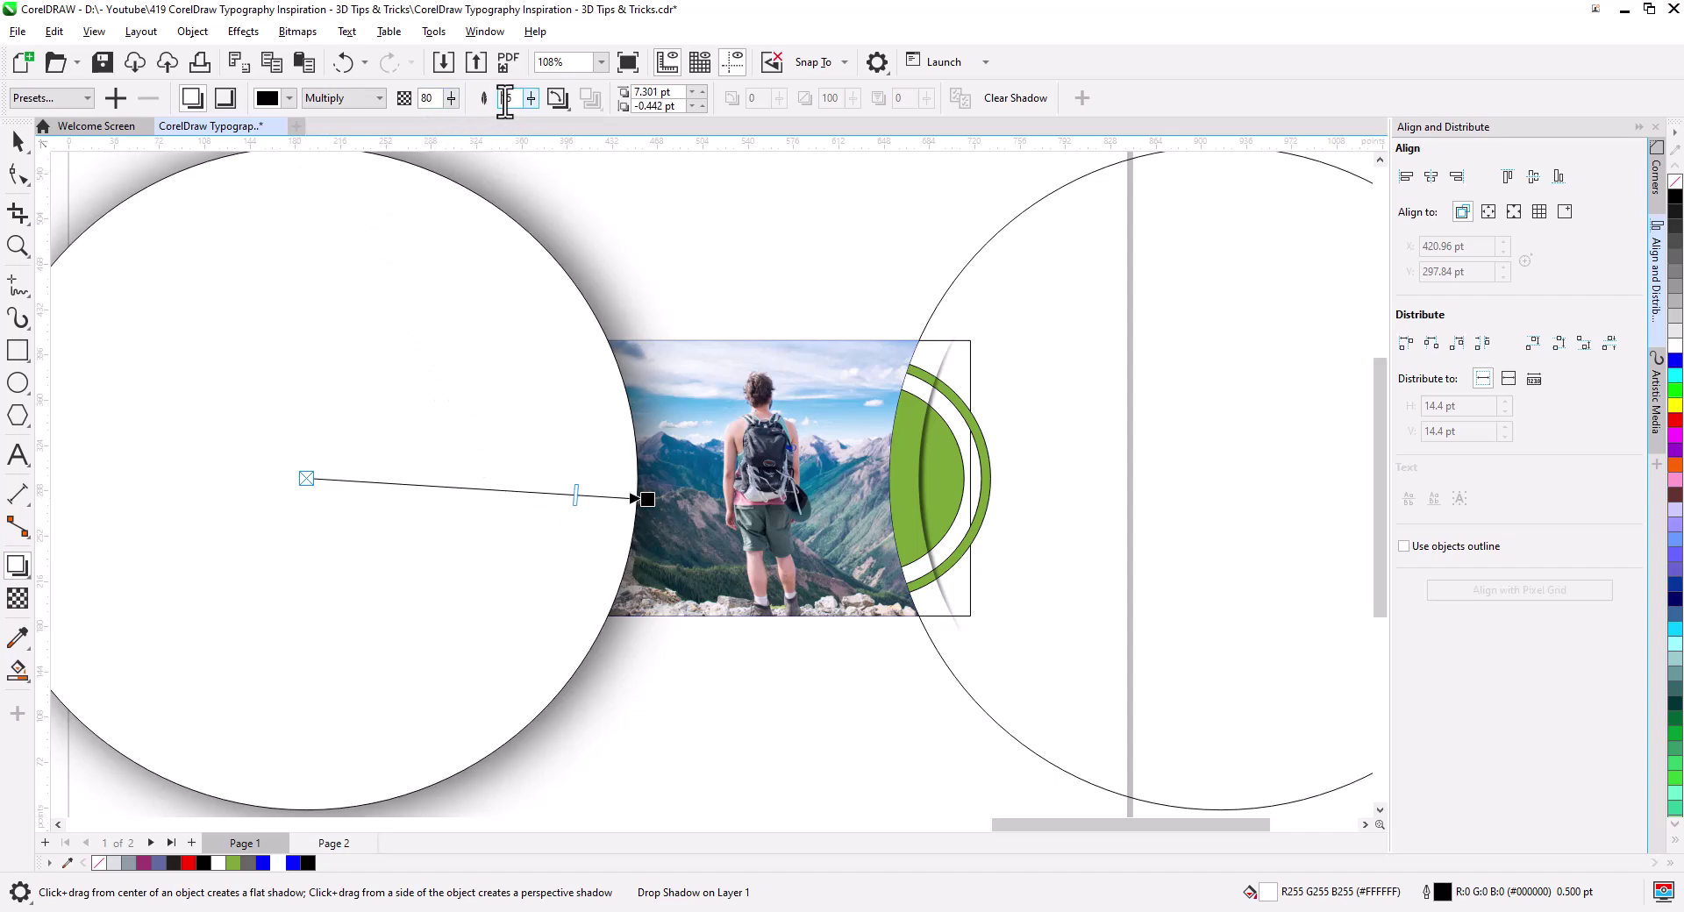
{"action": "key", "text": "Return"}
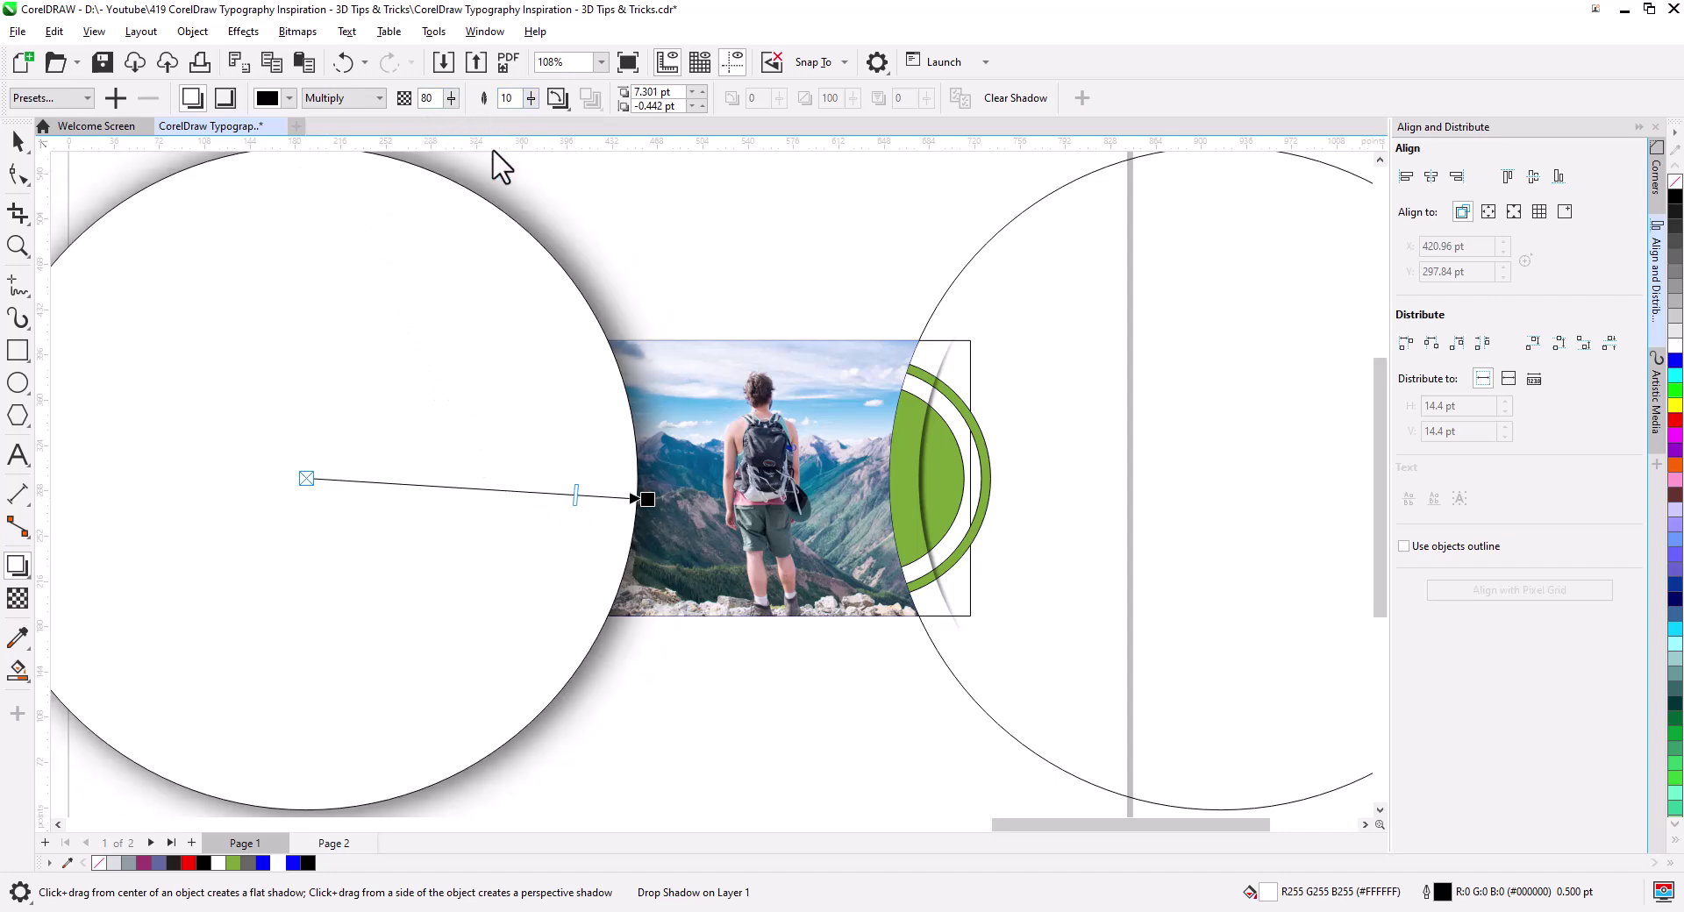
{"action": "type", "text": "8"}
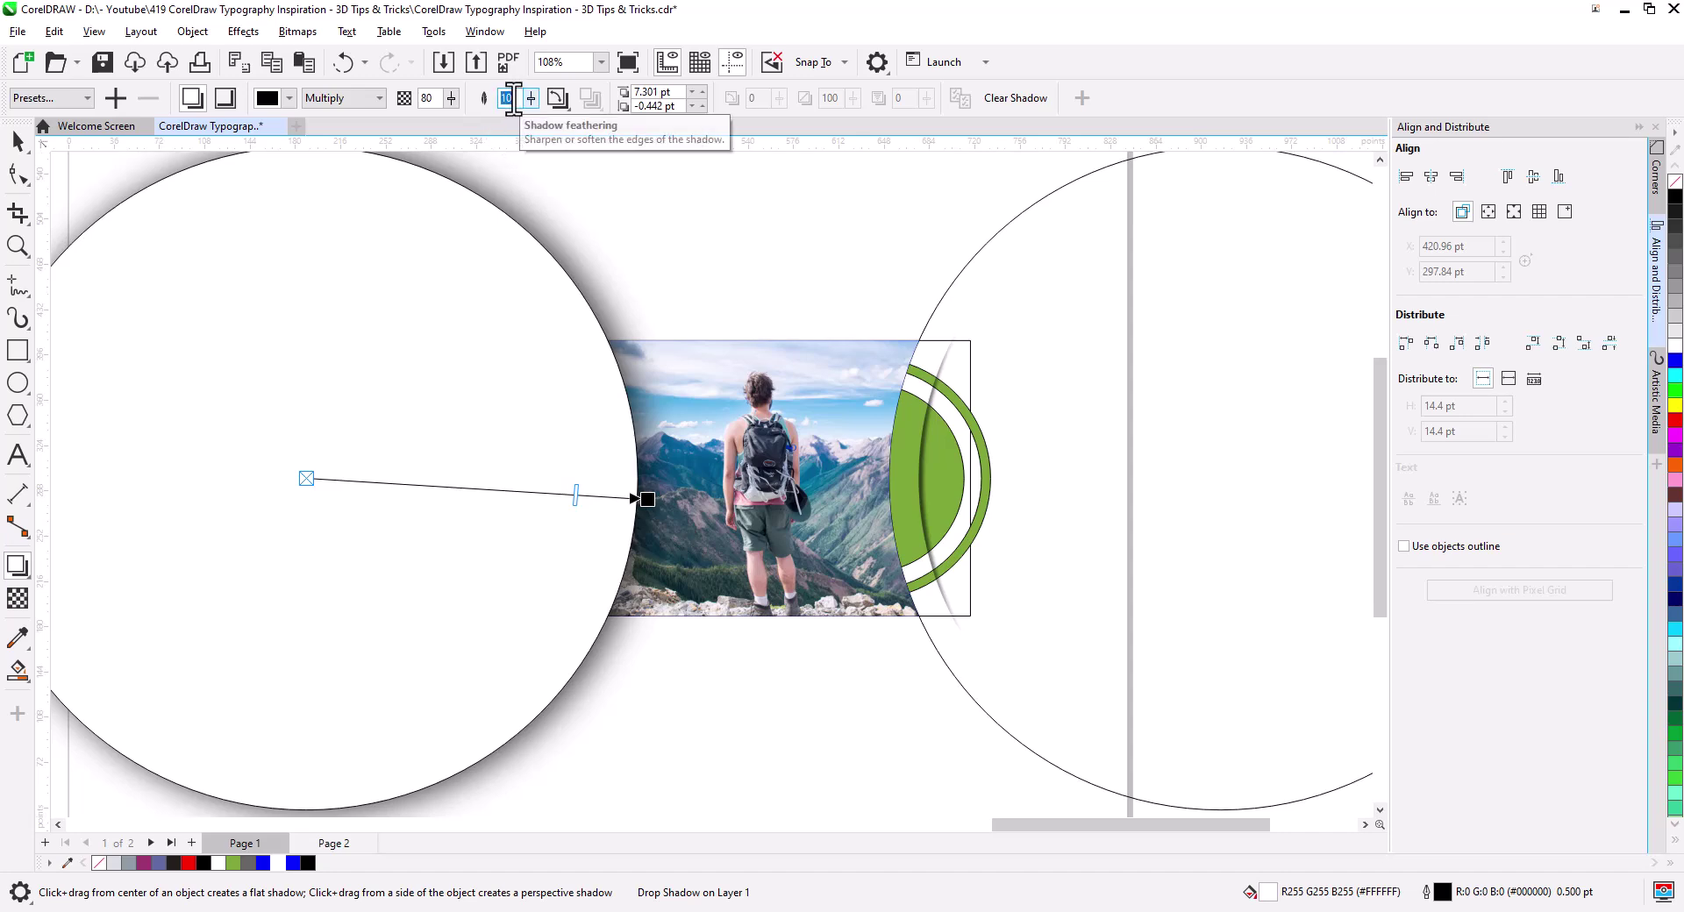
{"action": "key", "text": "Return"}
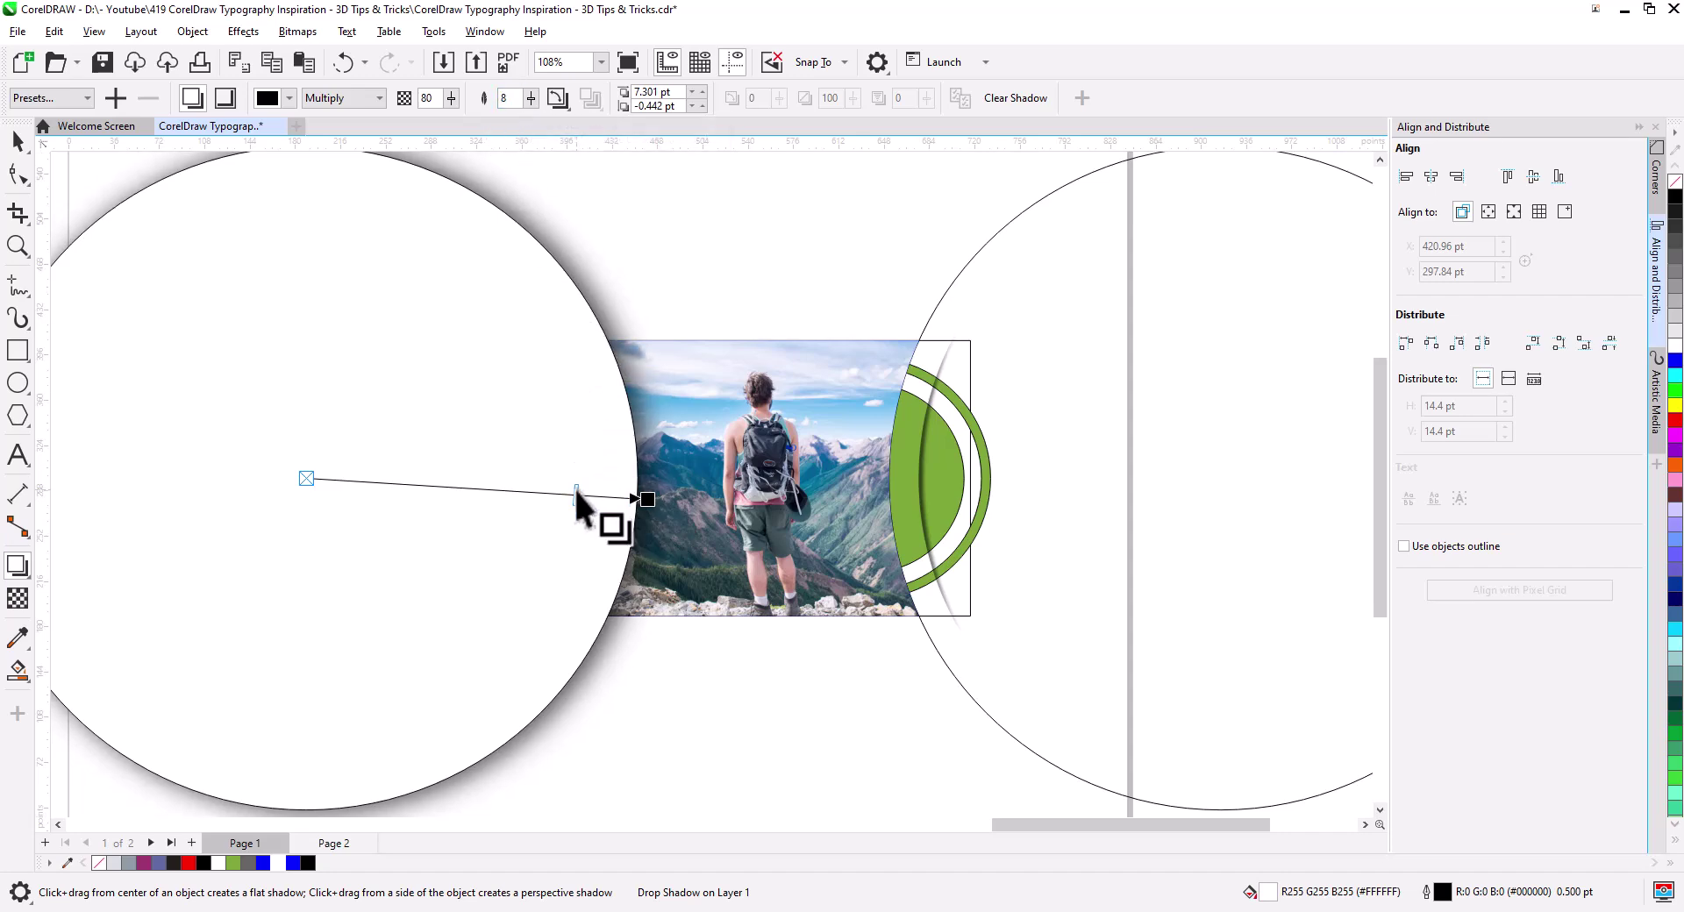
{"action": "left_click_drag", "start_coordinate": [575, 495], "coordinate": [614, 502]}
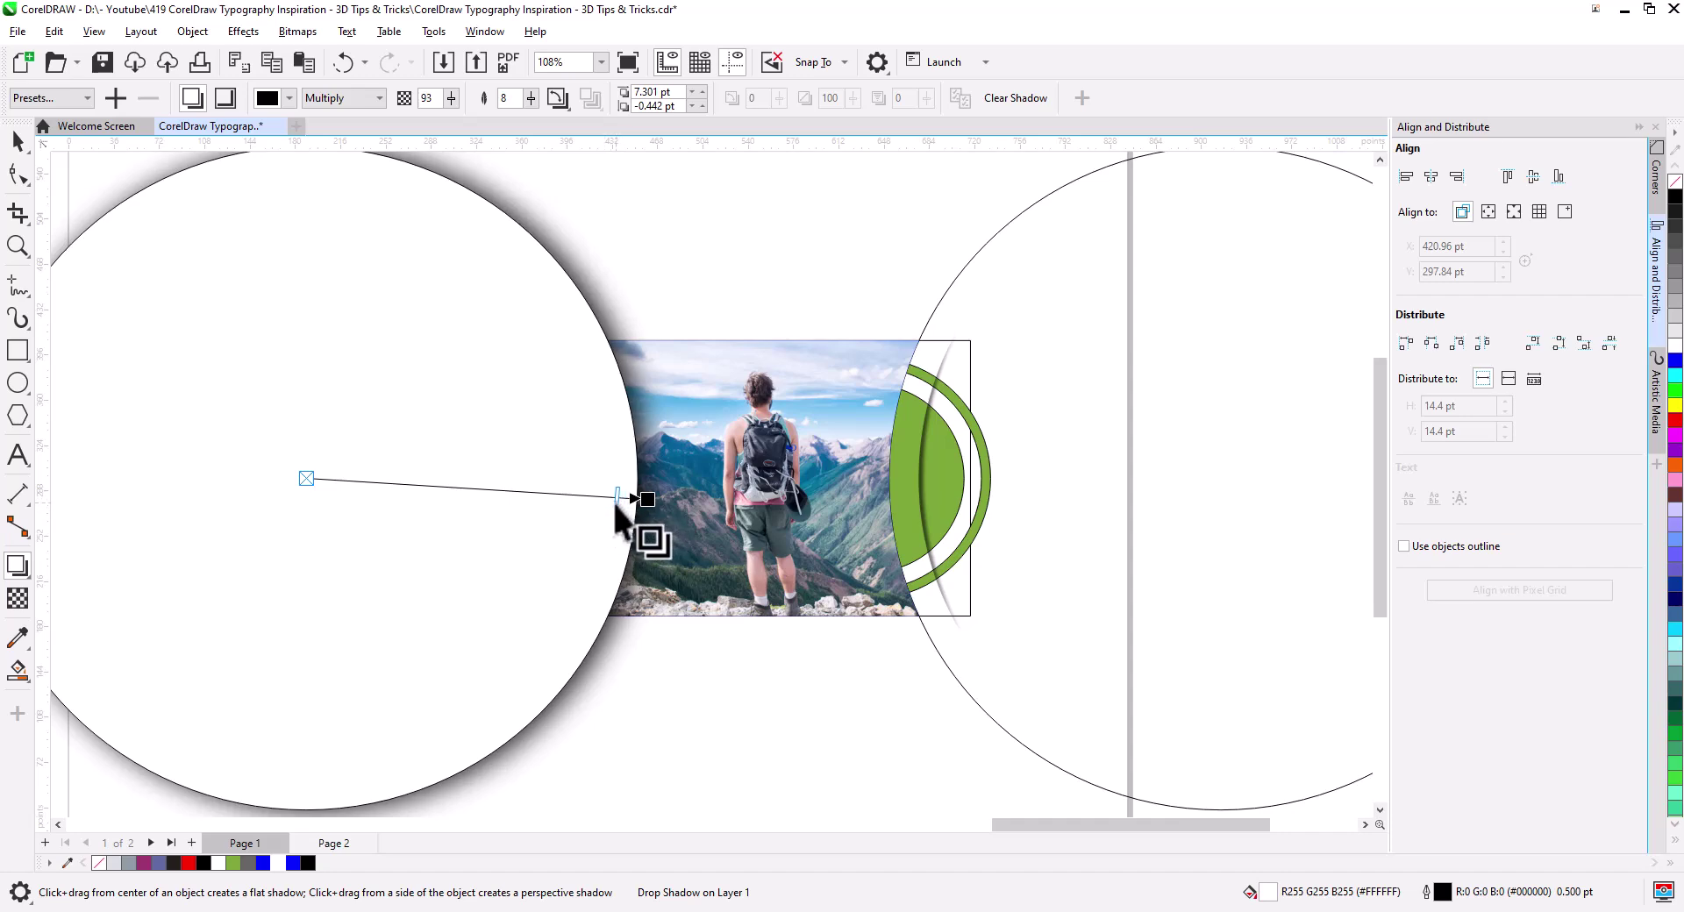
Step: Break the drop shadow apart from the left white circle so the two become separate objects
{"action": "right_click", "coordinate": [641, 415]}
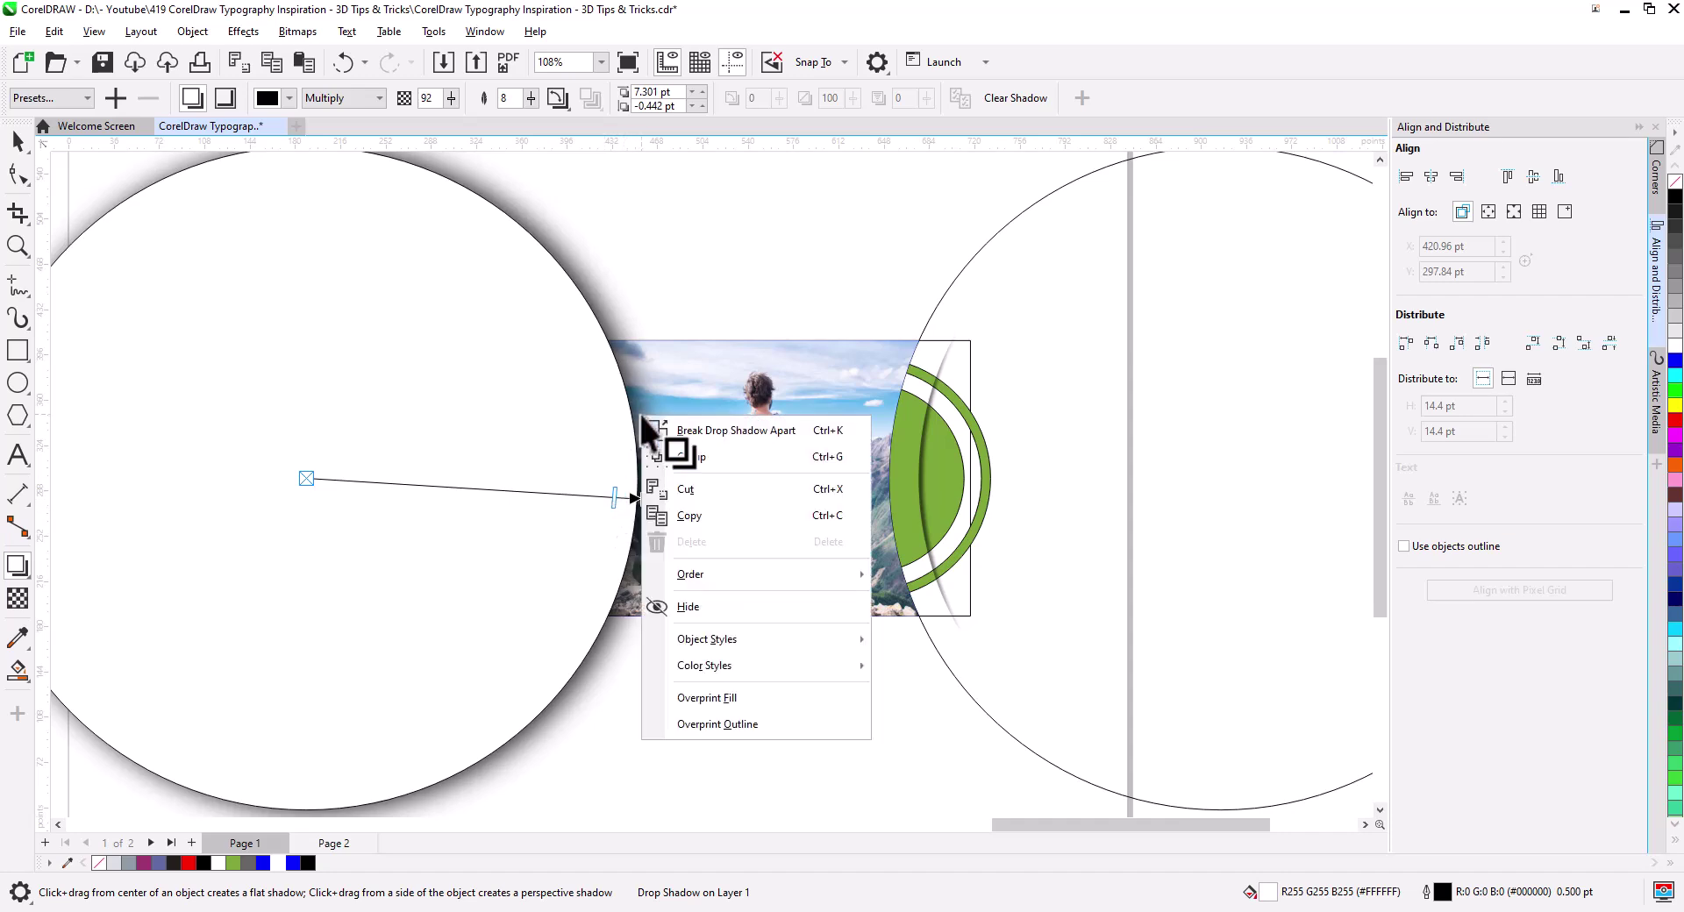
{"action": "left_click", "coordinate": [712, 432]}
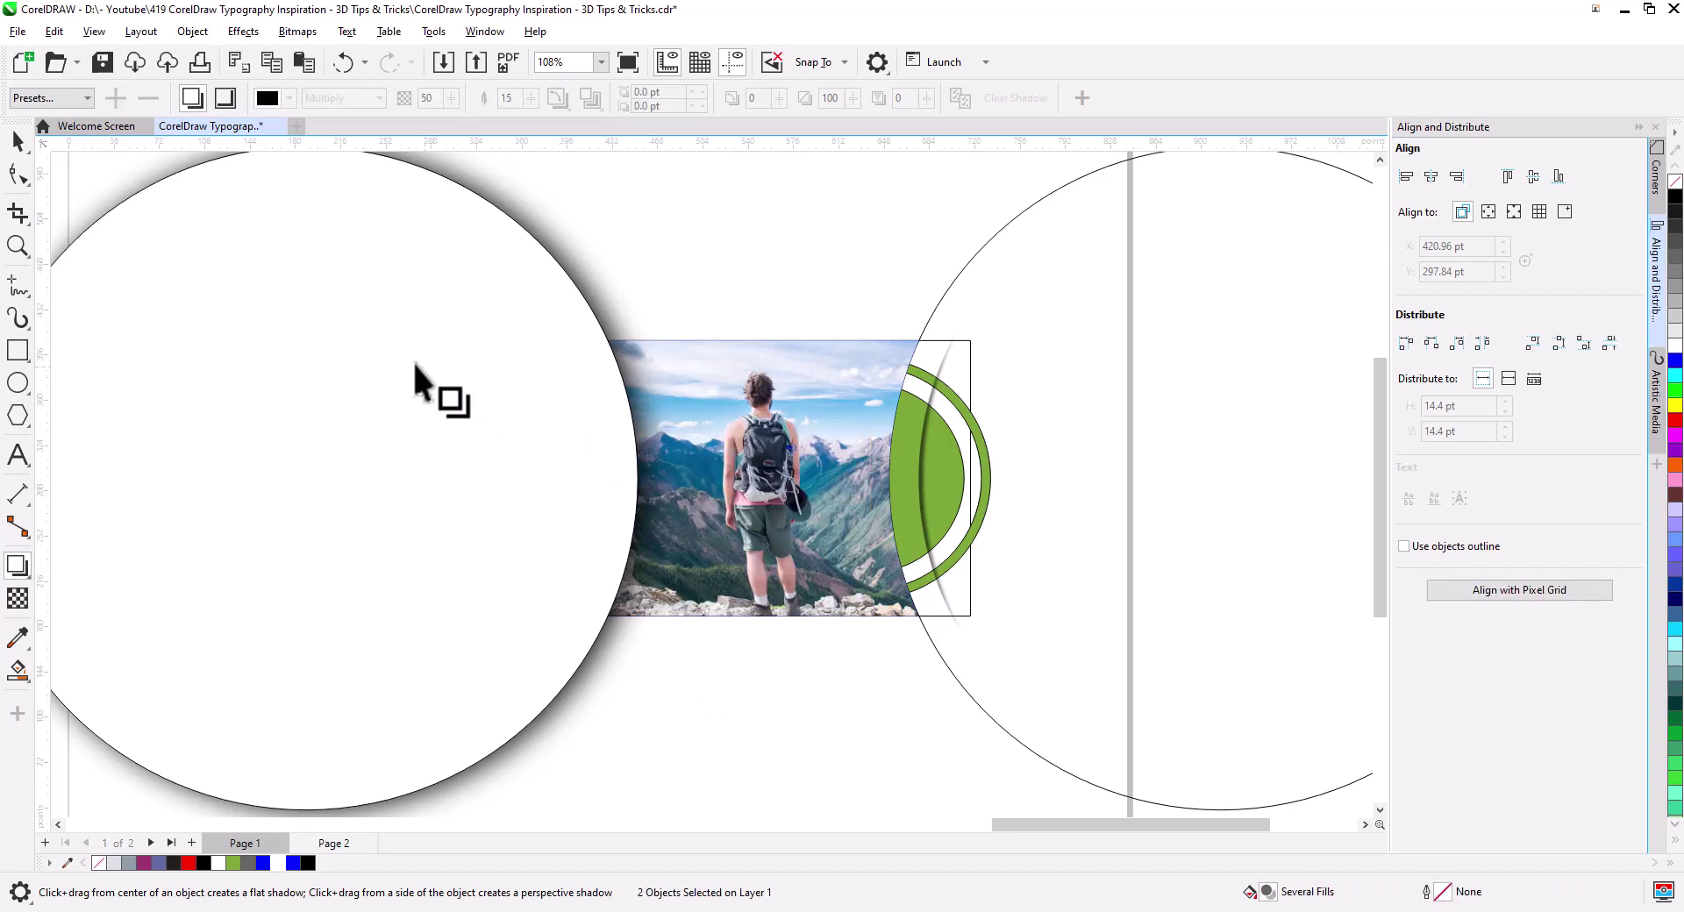
{"action": "left_click", "coordinate": [10, 141]}
{"action": "scroll", "coordinate": [544, 561], "scroll_direction": "down", "scroll_amount": 1}
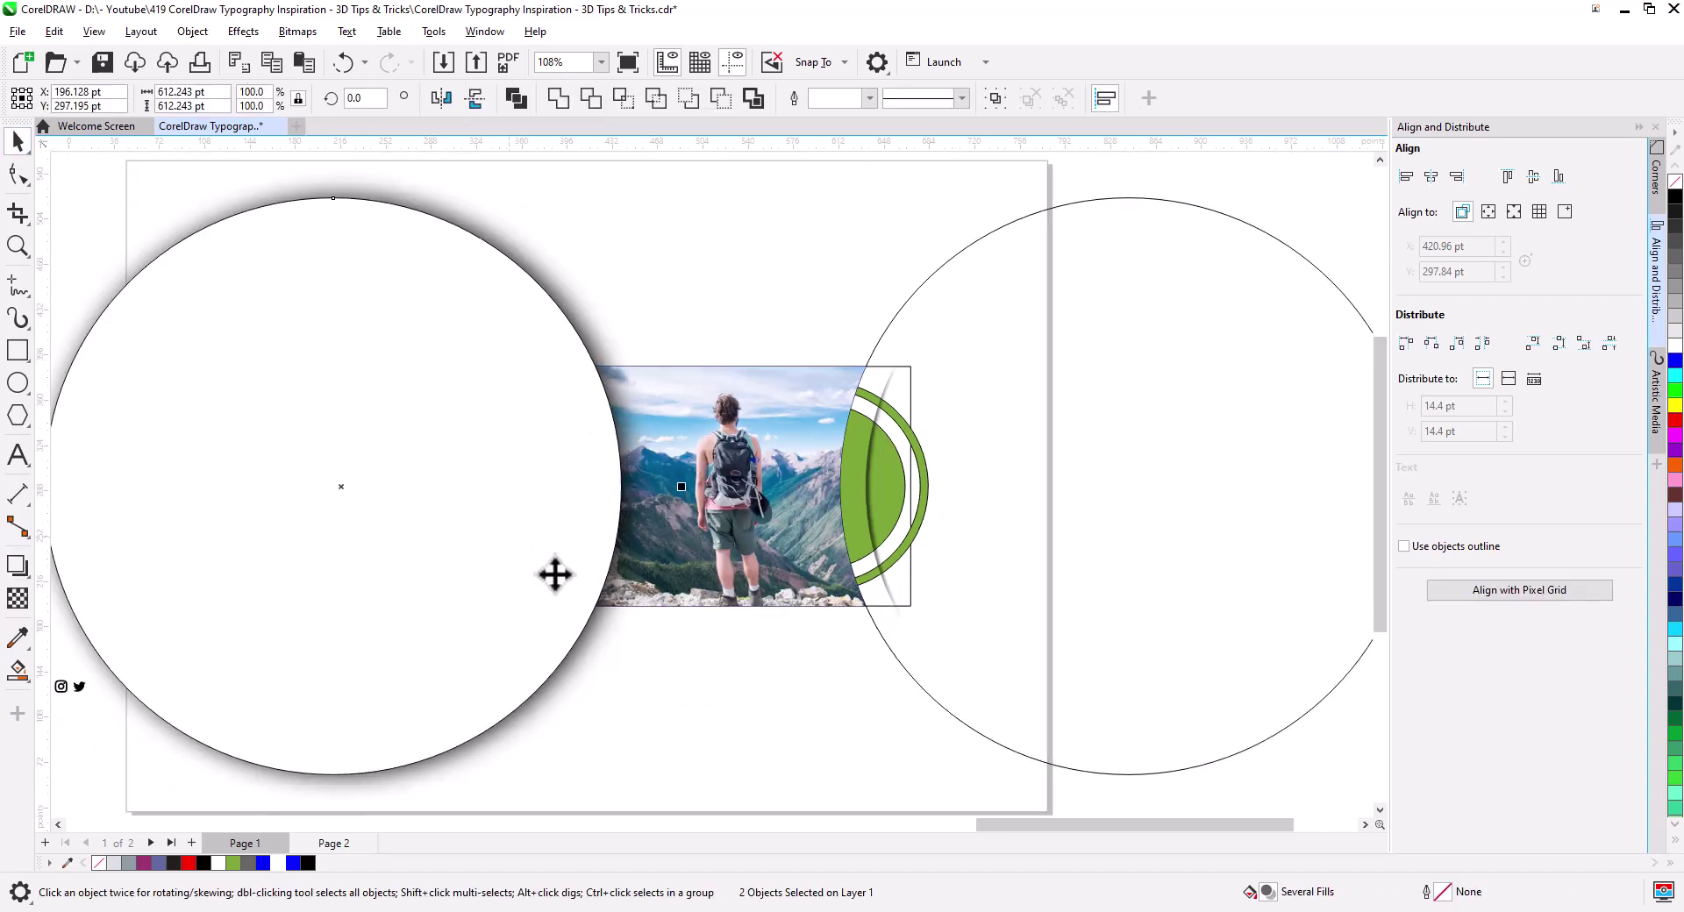
Step: Place a copy of the separated shadow over the right circle, offset slightly toward the photo at about X 904.4 pt
{"action": "left_click", "coordinate": [559, 298]}
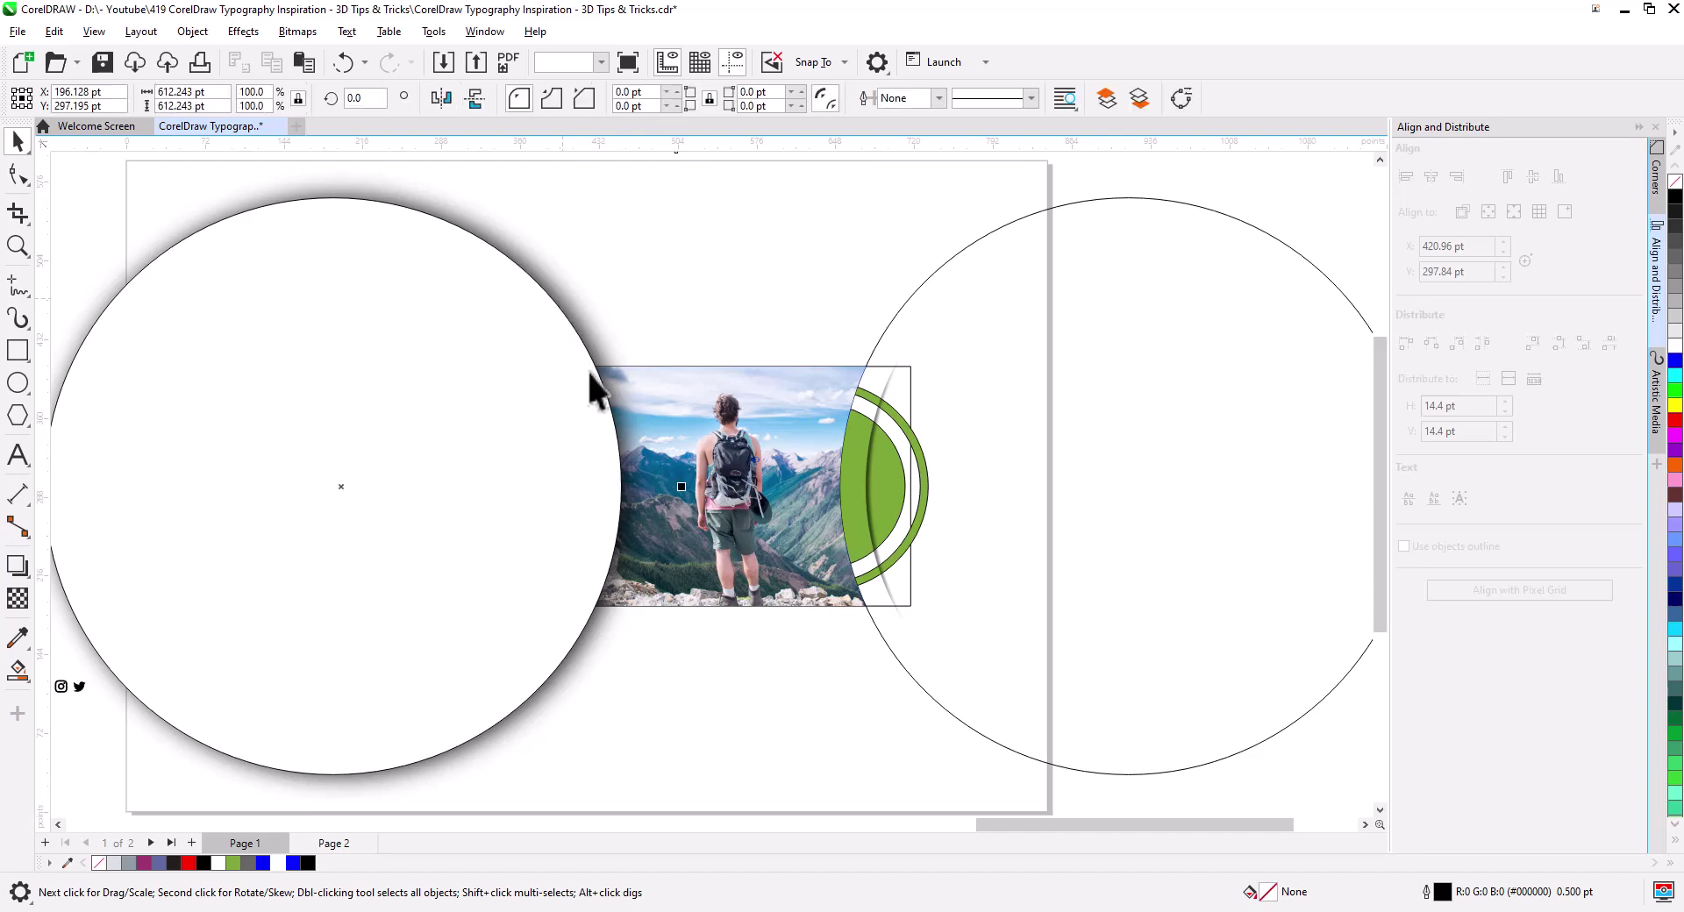
{"action": "left_click_drag", "start_coordinate": [538, 275], "coordinate": [1312, 270]}
{"action": "left_click", "coordinate": [1348, 311]}
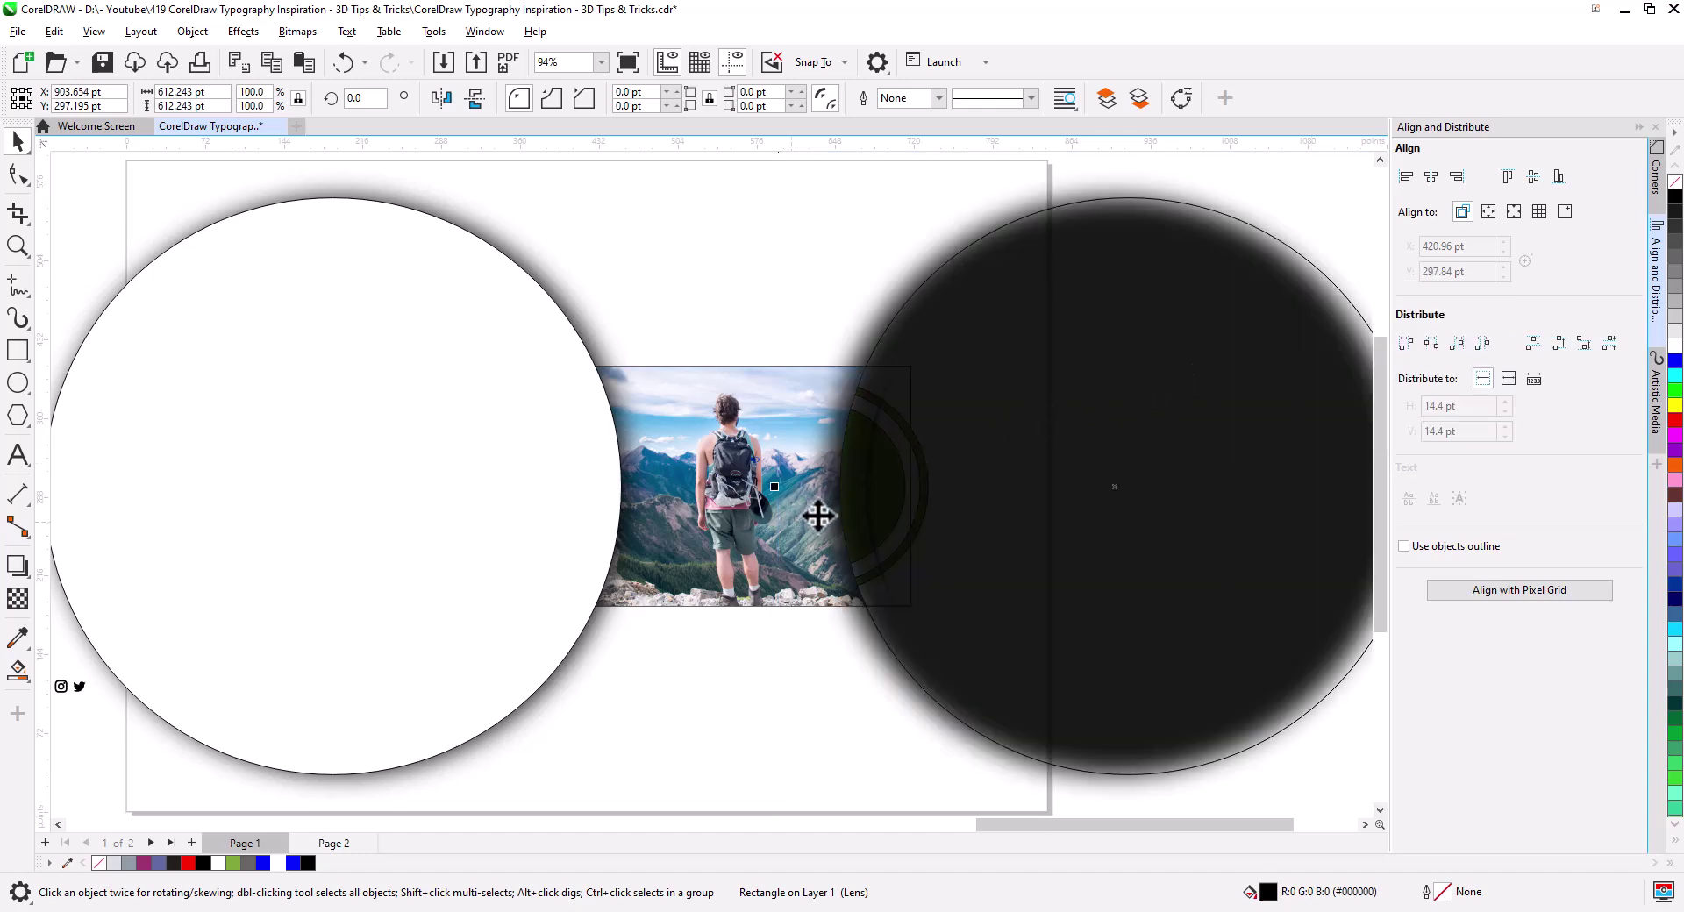
{"action": "left_click_drag", "start_coordinate": [857, 509], "coordinate": [866, 509]}
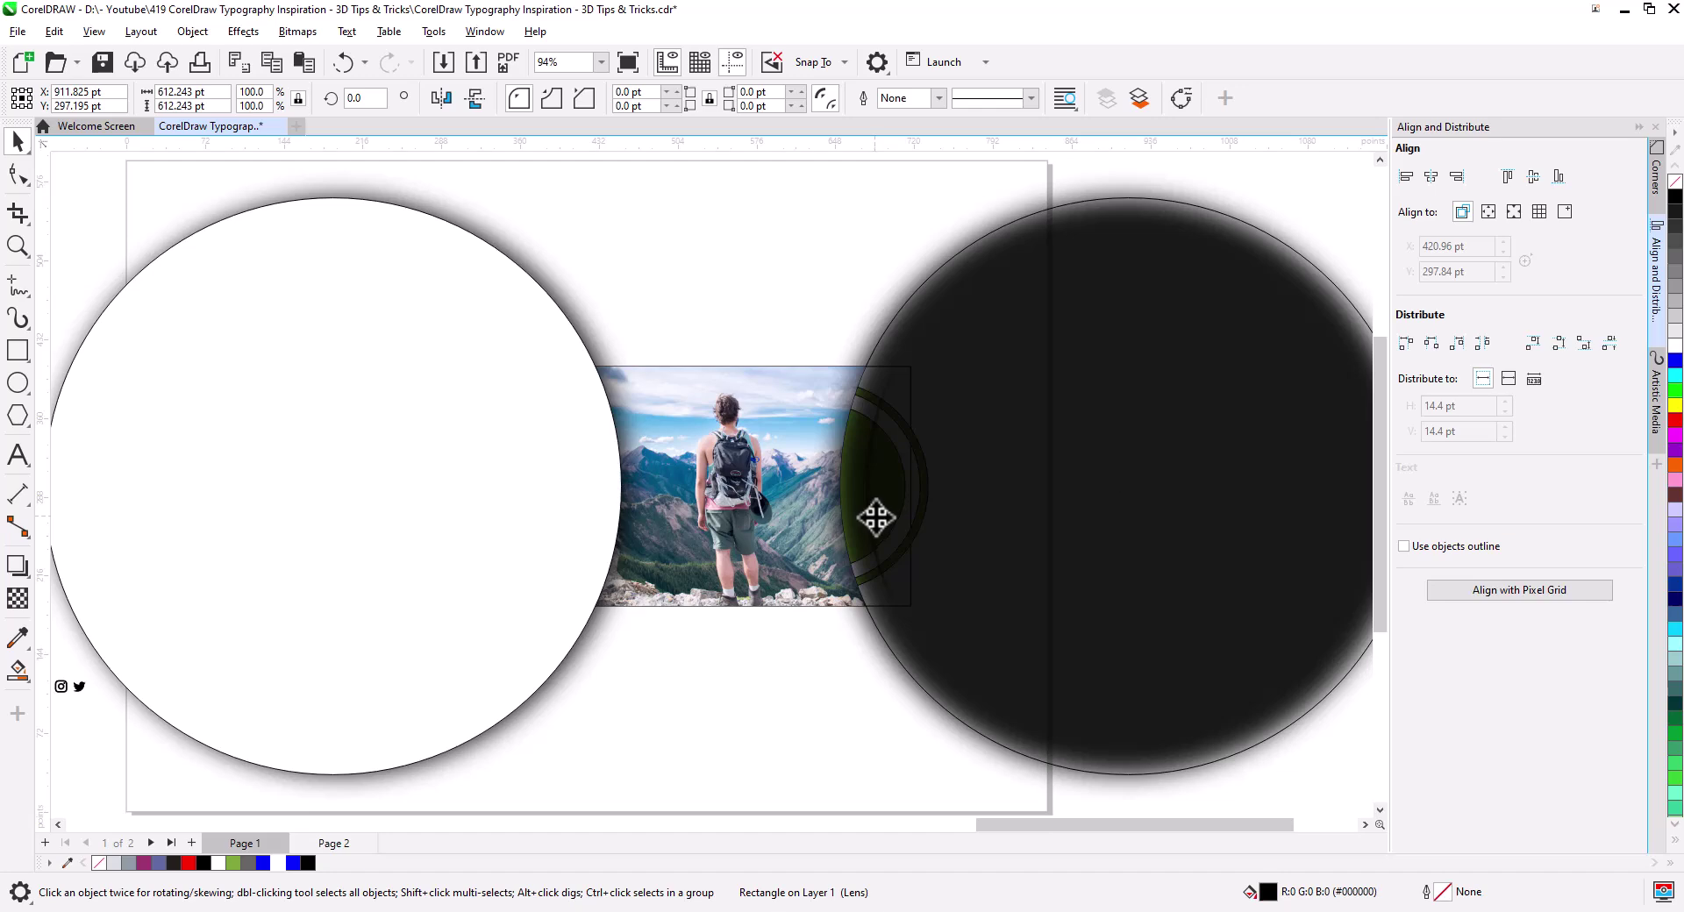
{"action": "left_click_drag", "start_coordinate": [876, 518], "coordinate": [871, 516]}
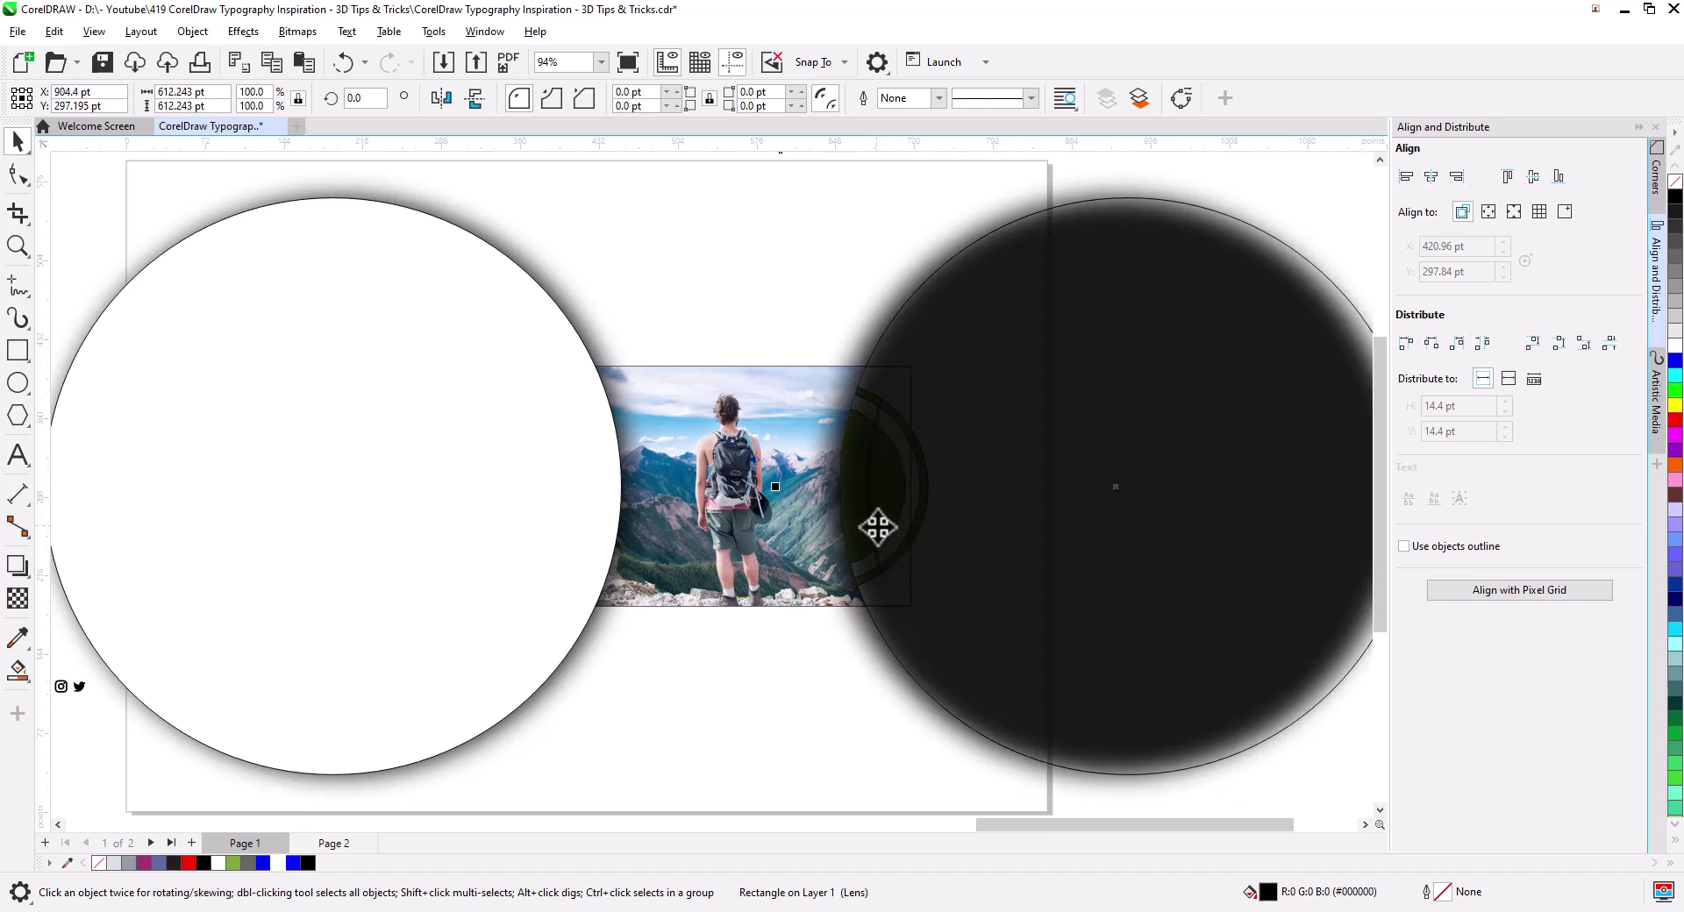
Step: PowerClip both circular shadows inside the shape containing the hiker photo
{"action": "left_click", "coordinate": [587, 331], "text": "shift"}
{"action": "right_click", "coordinate": [587, 331]}
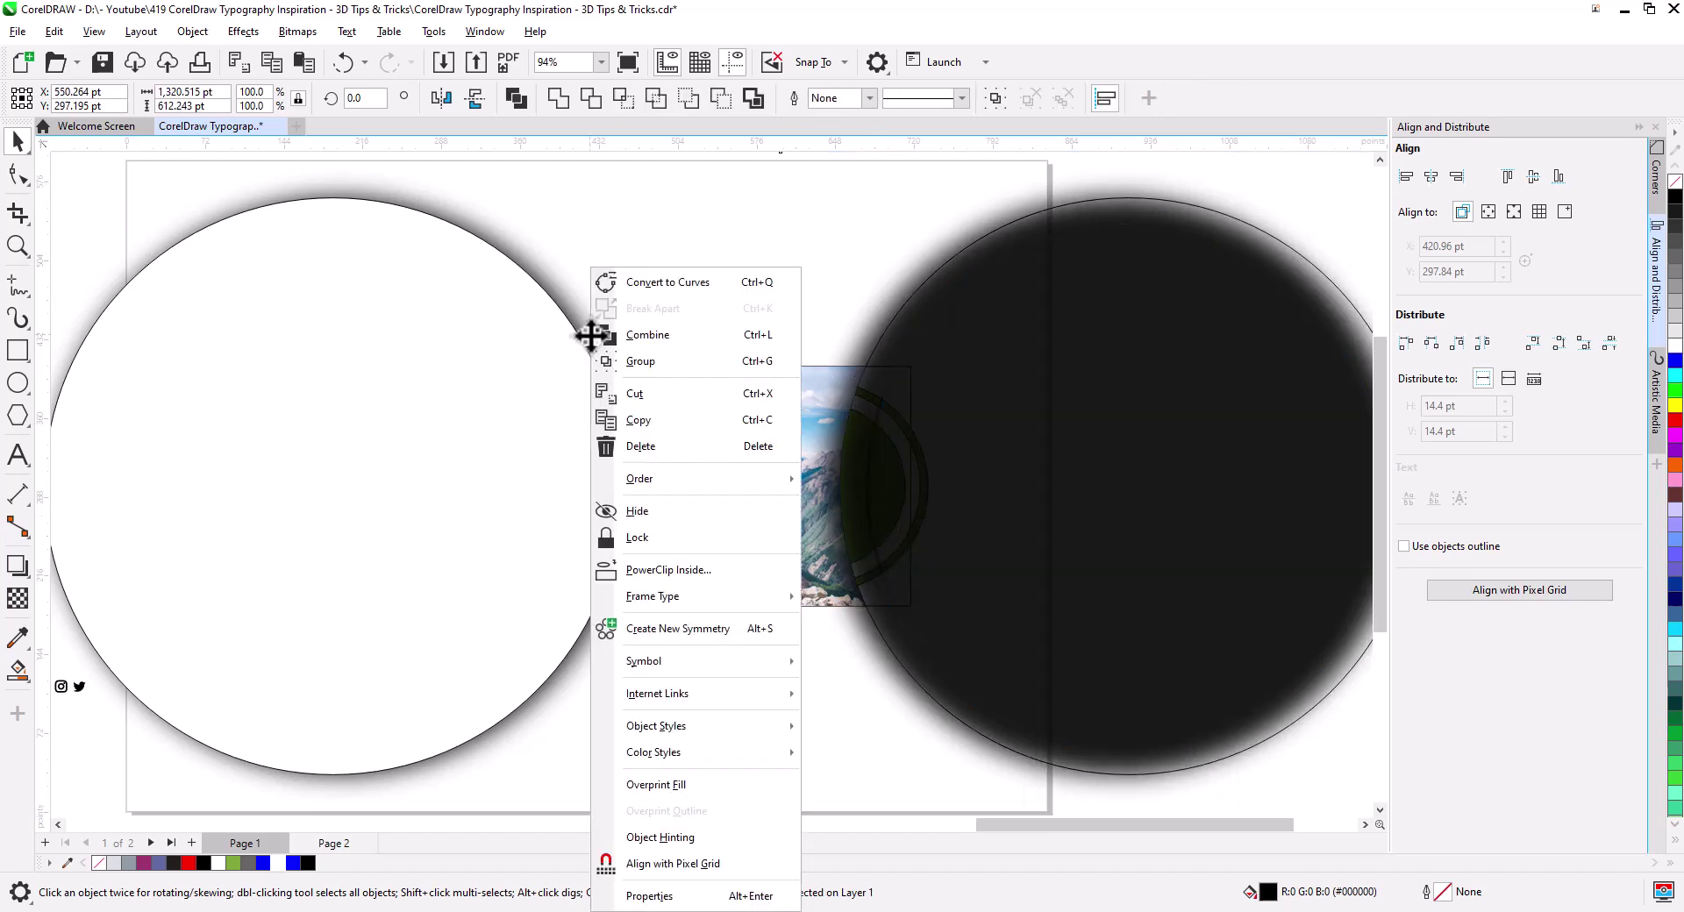
{"action": "left_click", "coordinate": [667, 569]}
{"action": "left_click", "coordinate": [724, 551]}
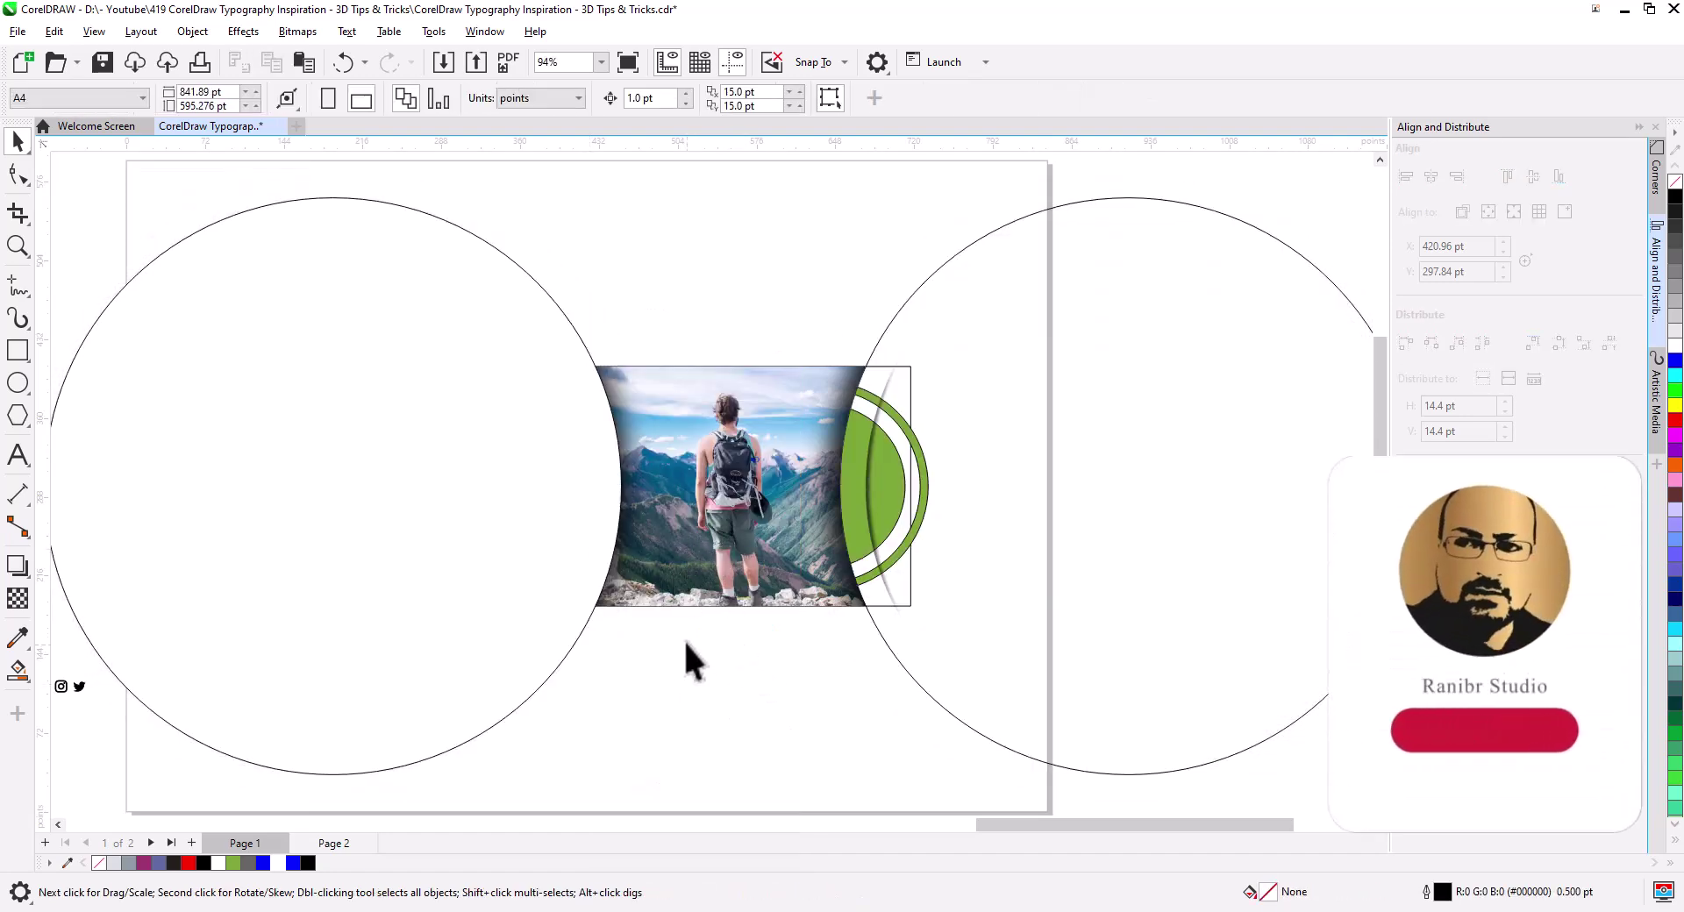
Step: Send the left white circle to the back, behind the cover rectangle and the green shapes
{"action": "left_click", "coordinate": [480, 542]}
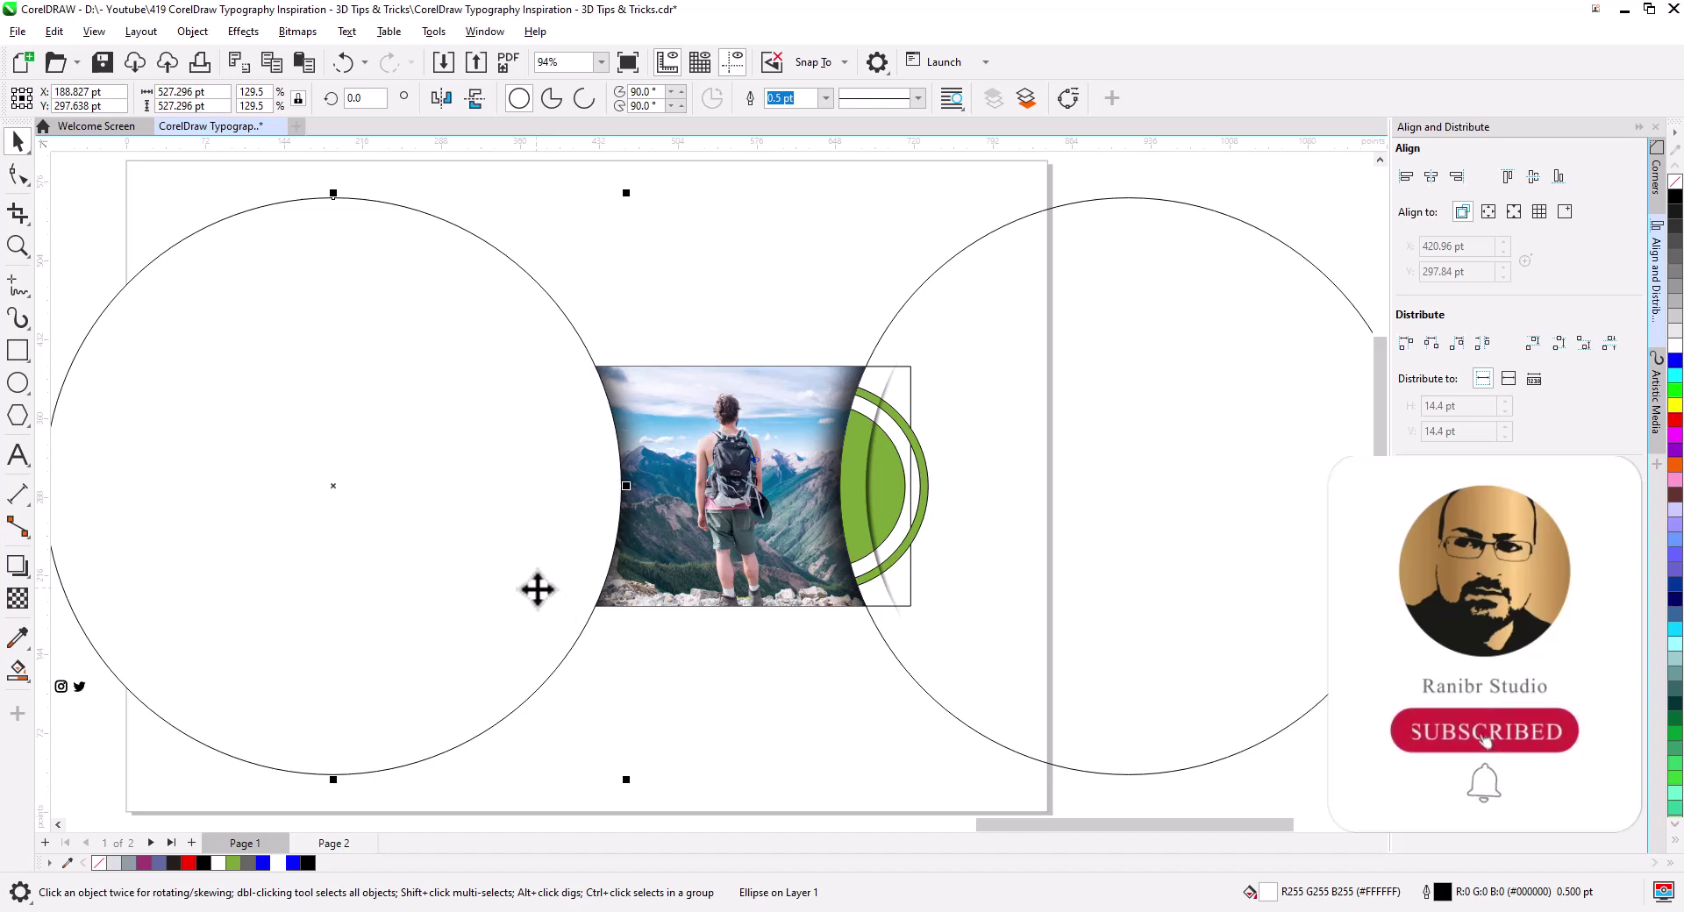
{"action": "scroll", "coordinate": [538, 589], "scroll_direction": "down", "scroll_amount": 3}
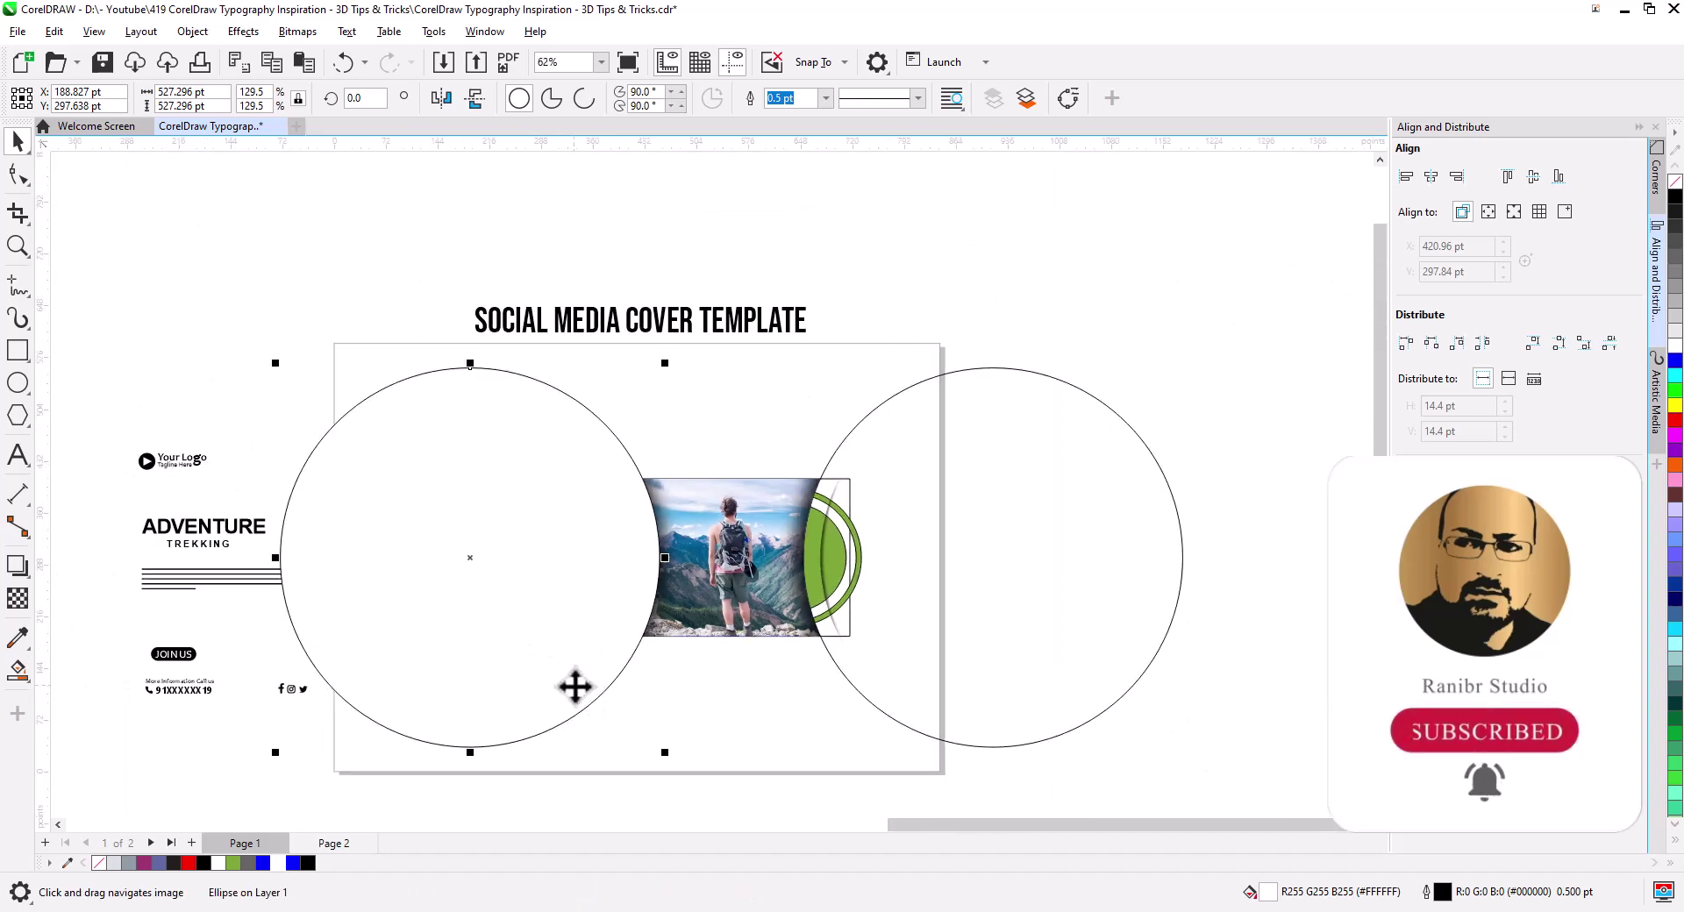
{"action": "key", "text": "shift+Page_Down"}
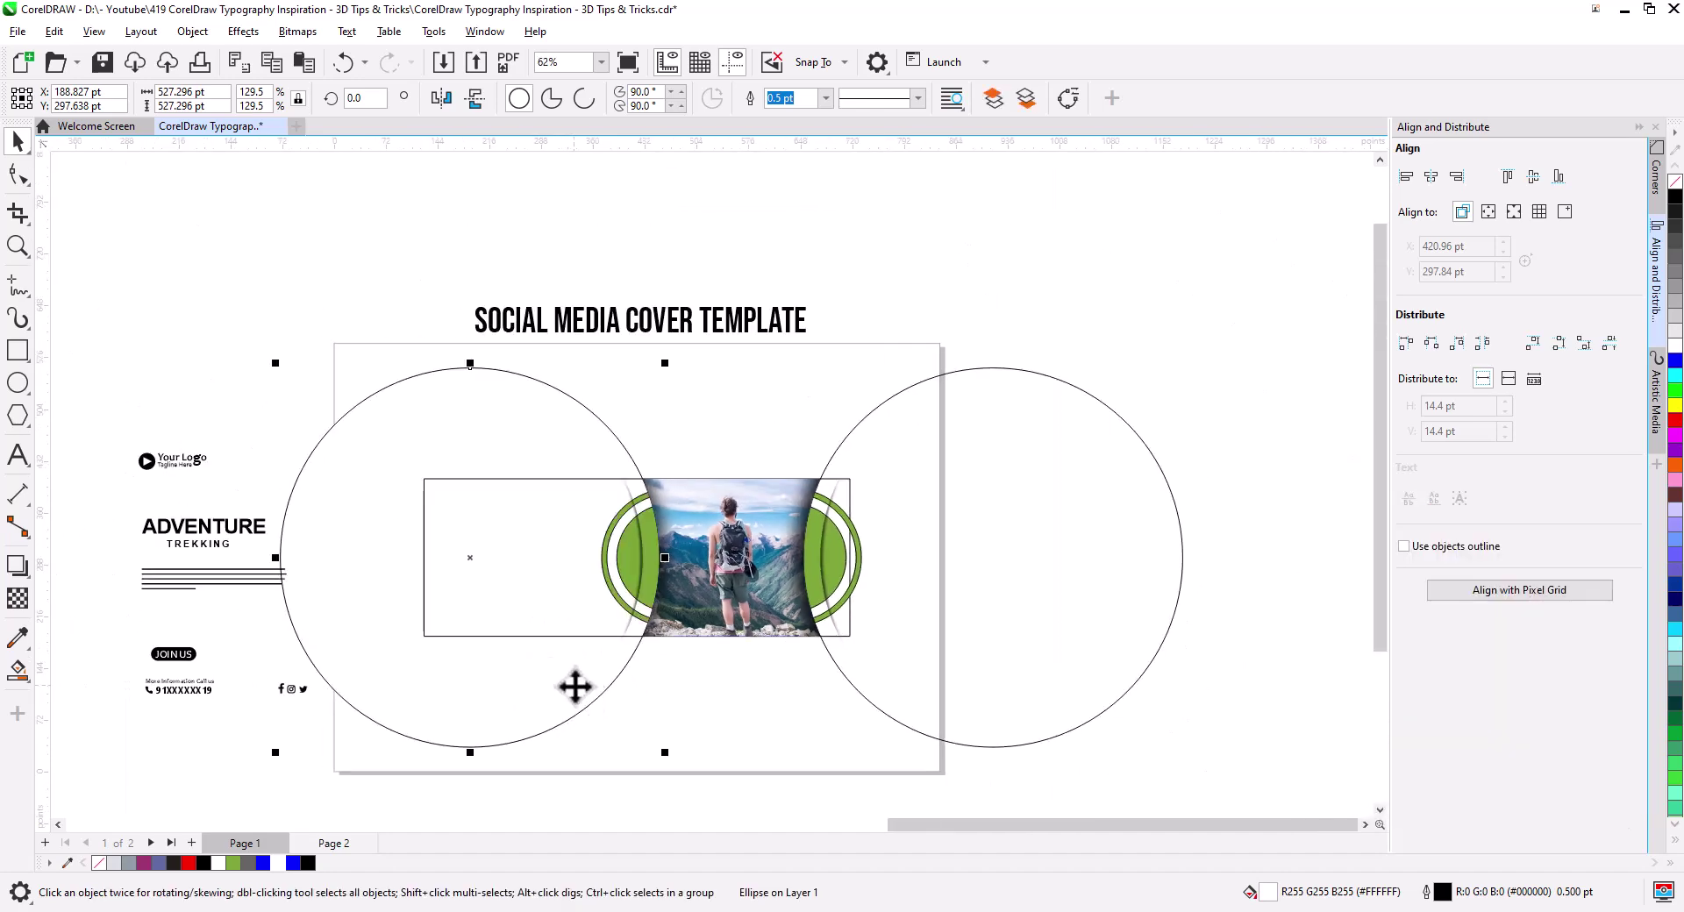
{"action": "left_click", "coordinate": [768, 671]}
{"action": "scroll", "coordinate": [634, 629], "scroll_direction": "up", "scroll_amount": 3}
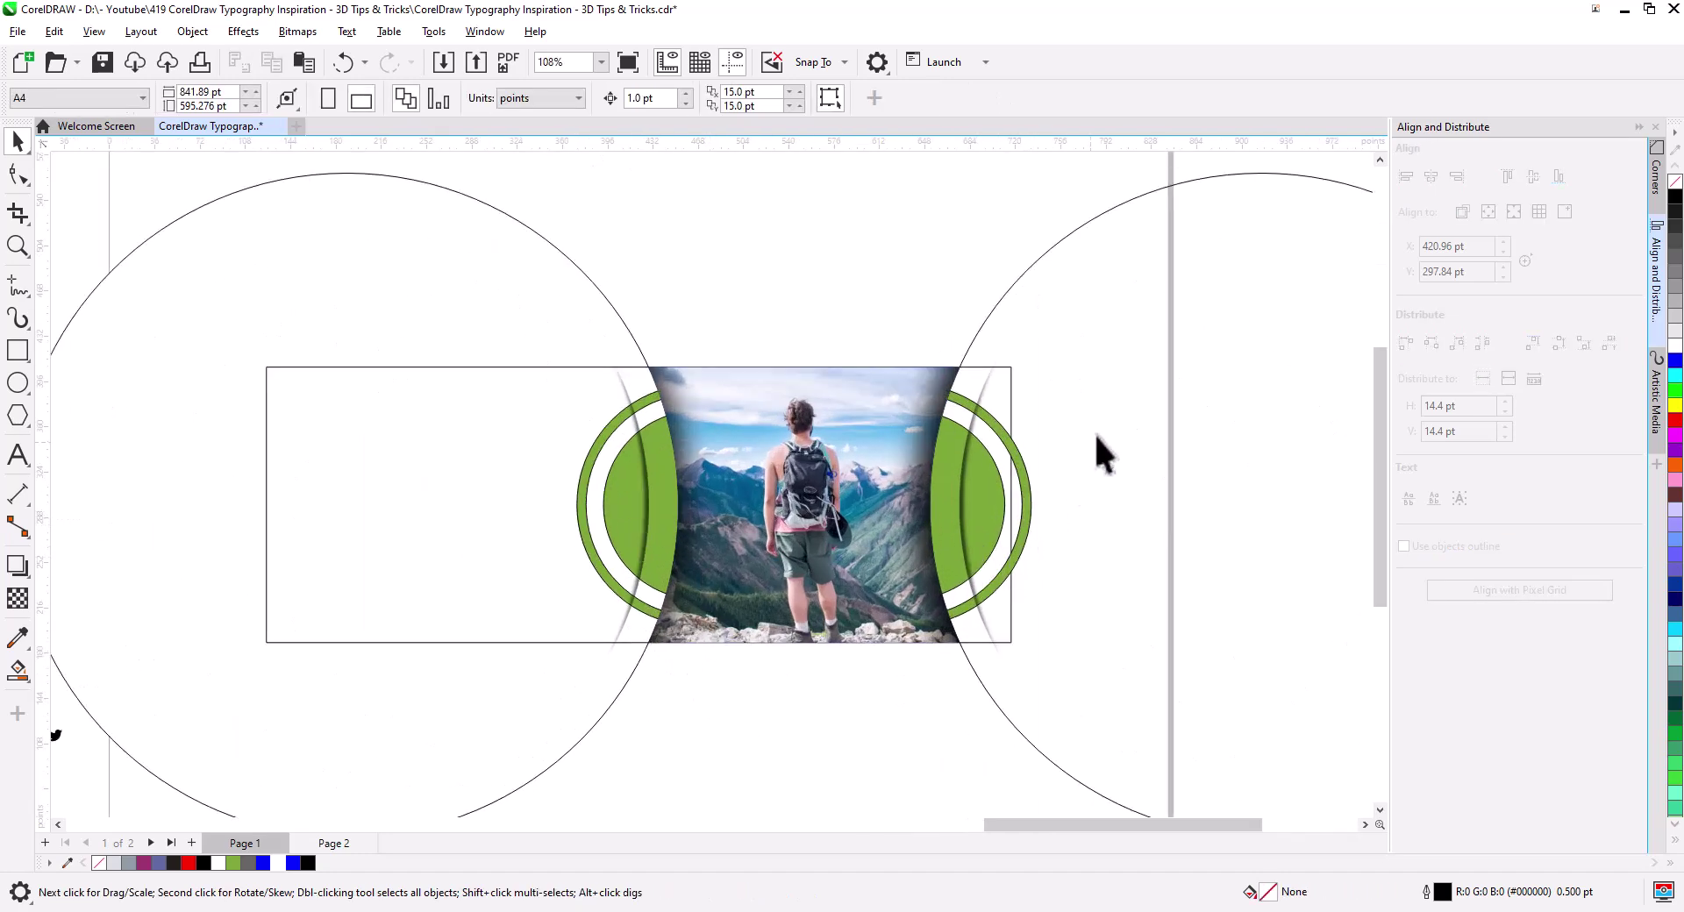
Step: PowerClip the right-hand circle and green shapes group inside the cover rectangle
{"action": "left_click", "coordinate": [1065, 479]}
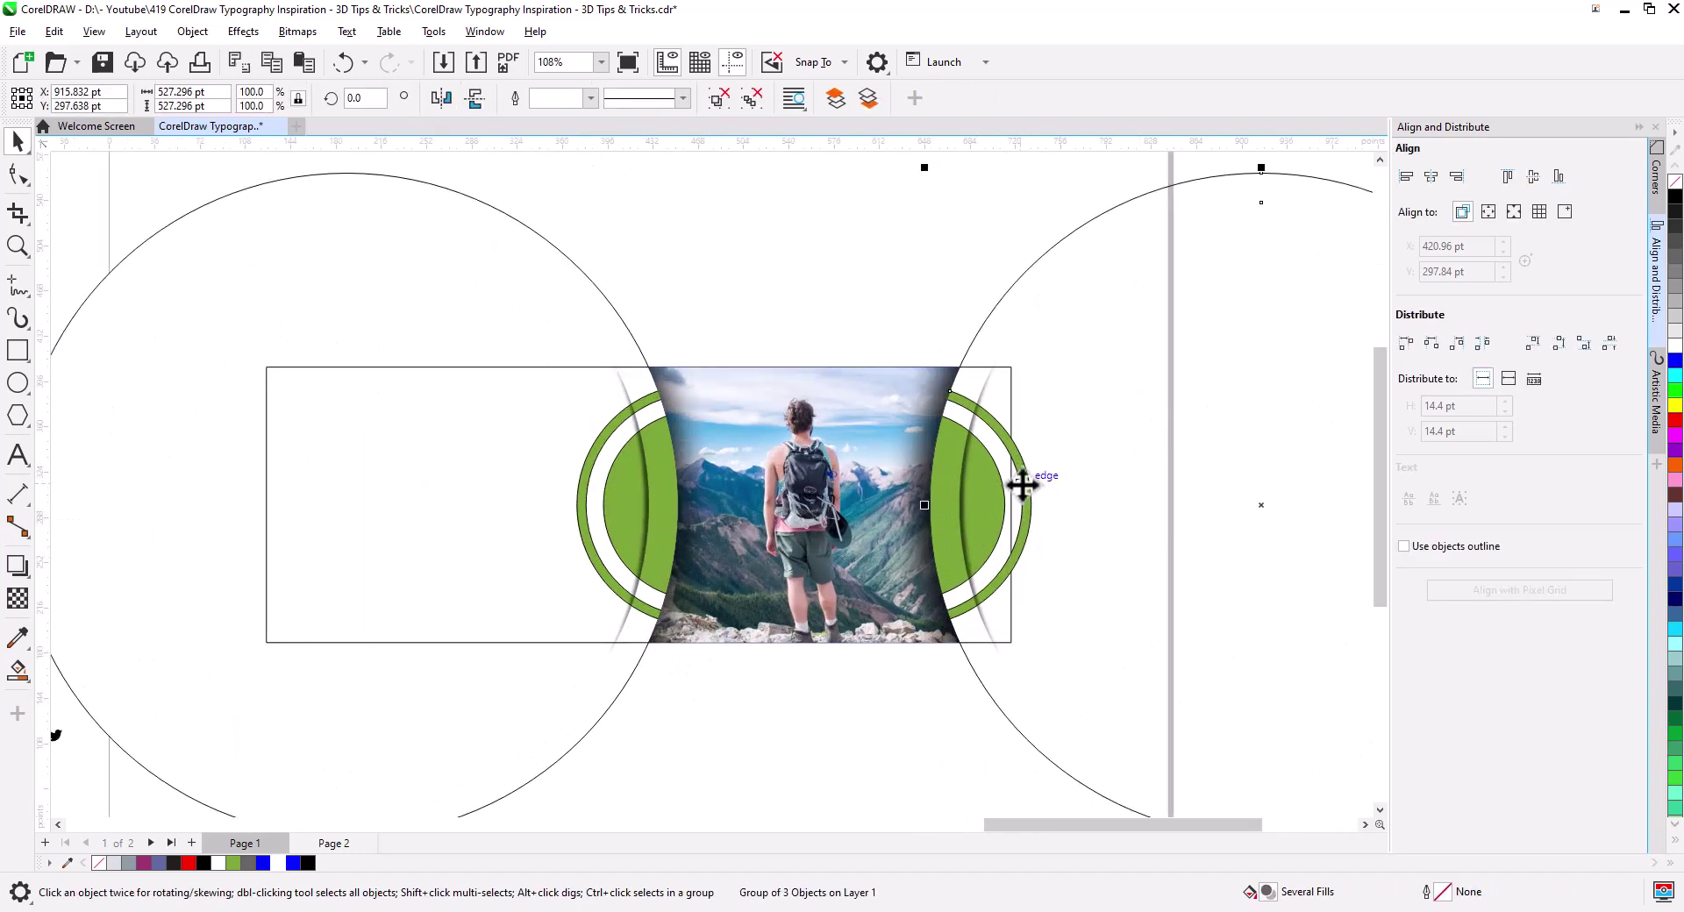
{"action": "right_click", "coordinate": [1071, 331]}
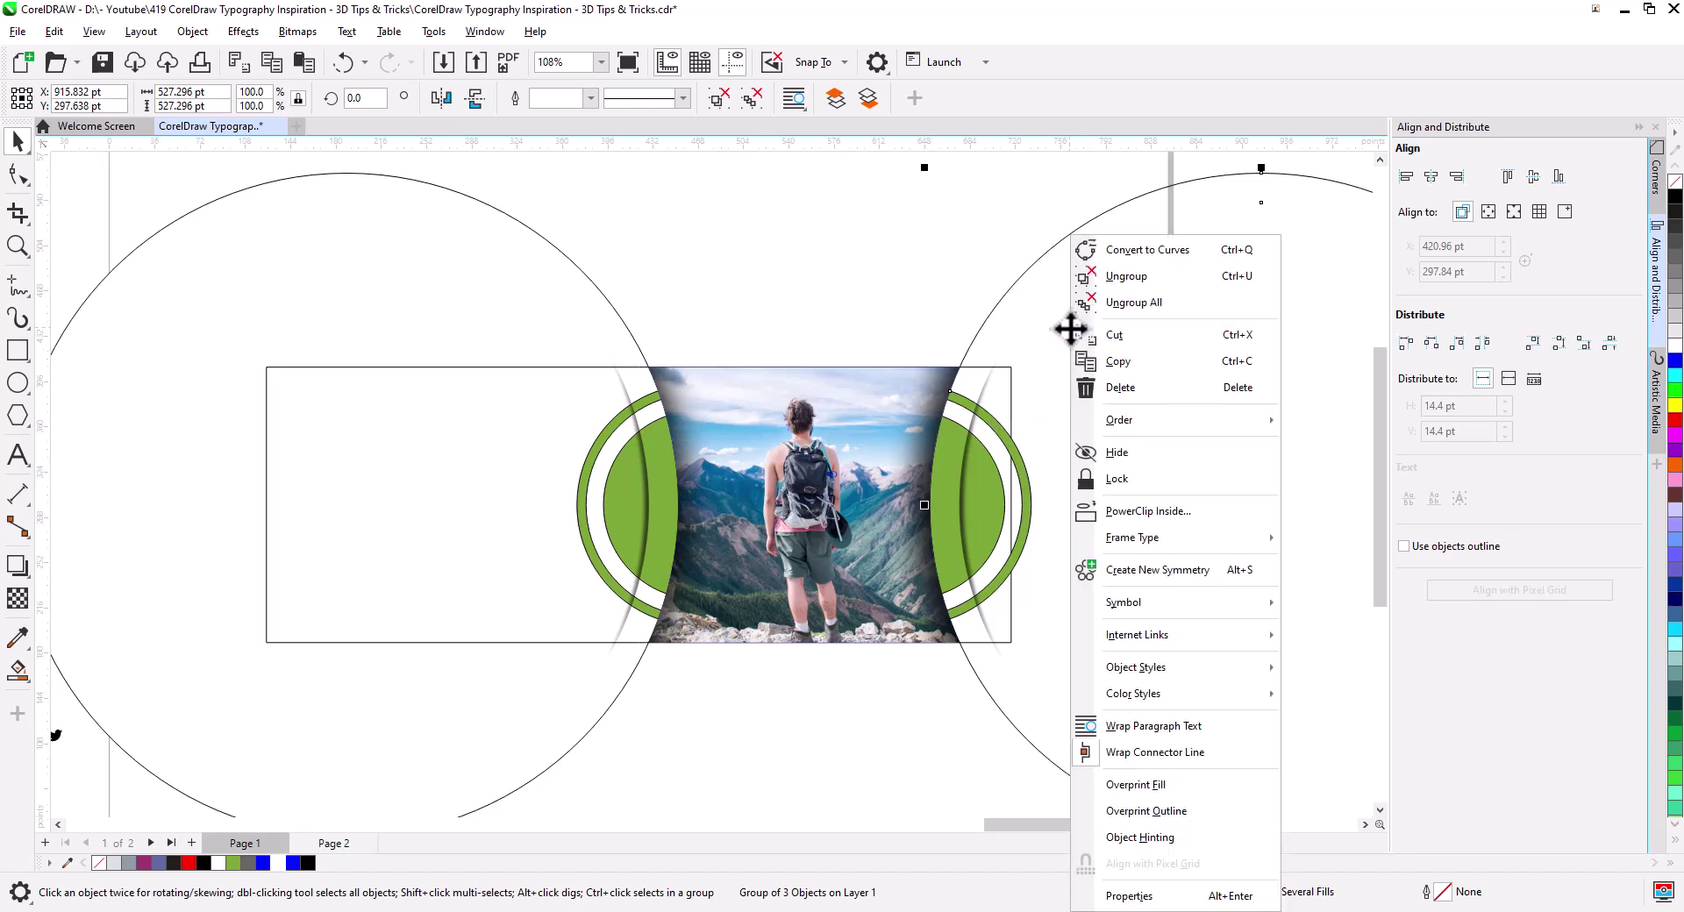
{"action": "left_click", "coordinate": [1148, 511]}
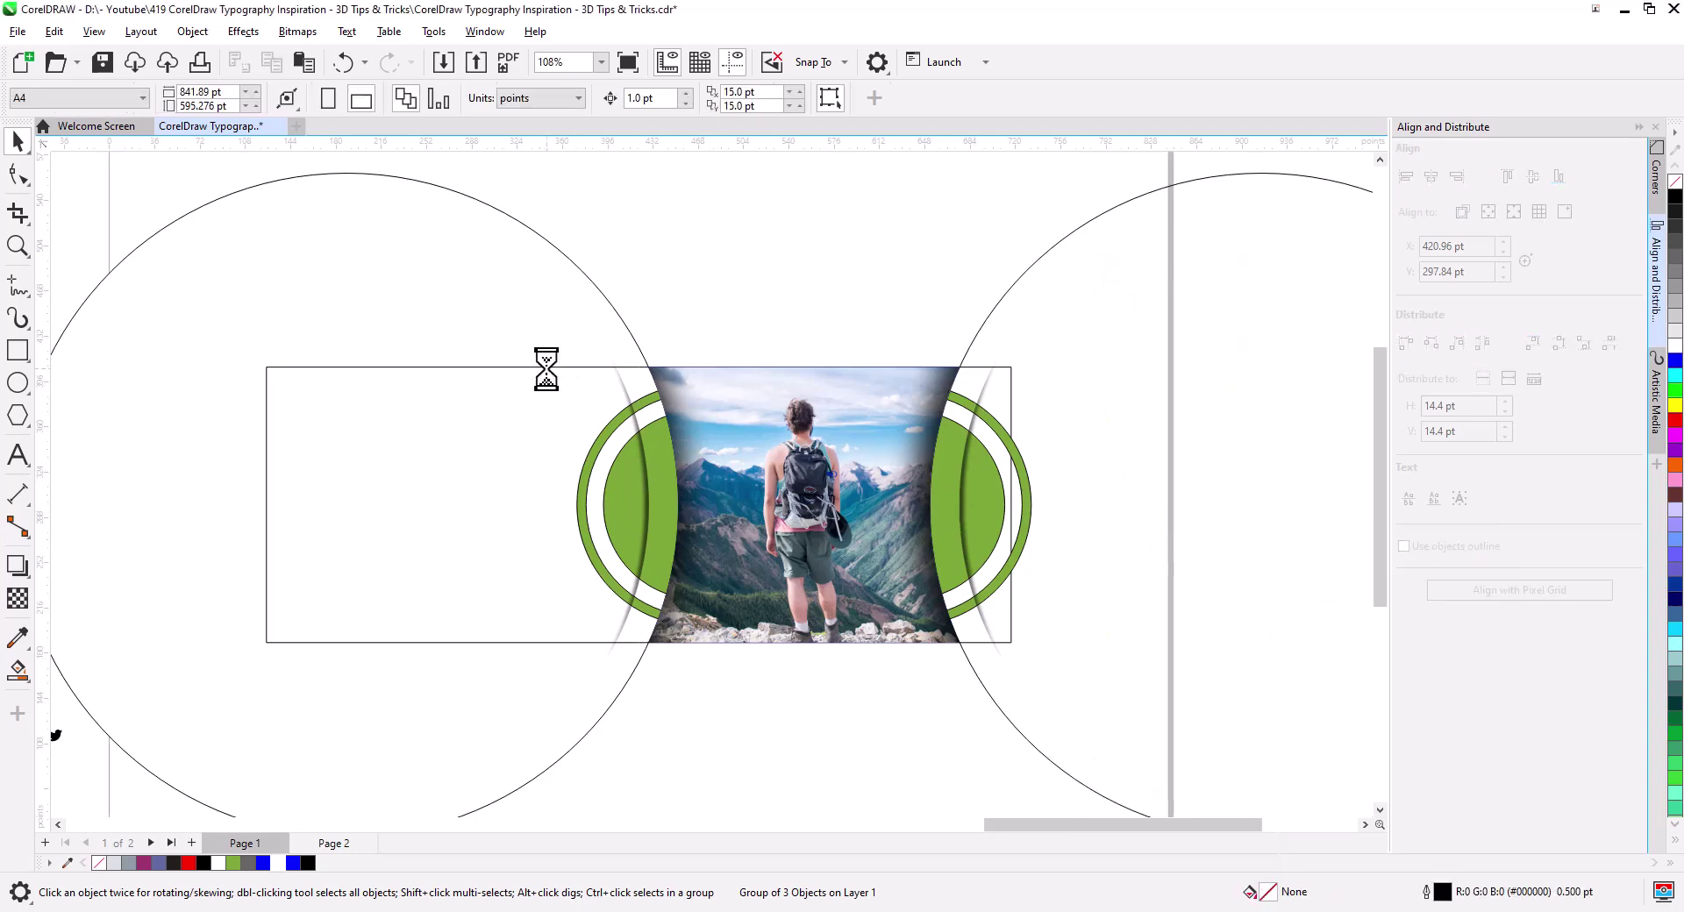
{"action": "left_click", "coordinate": [1171, 449]}
{"action": "left_click", "coordinate": [648, 409]}
{"action": "key", "text": "Escape"}
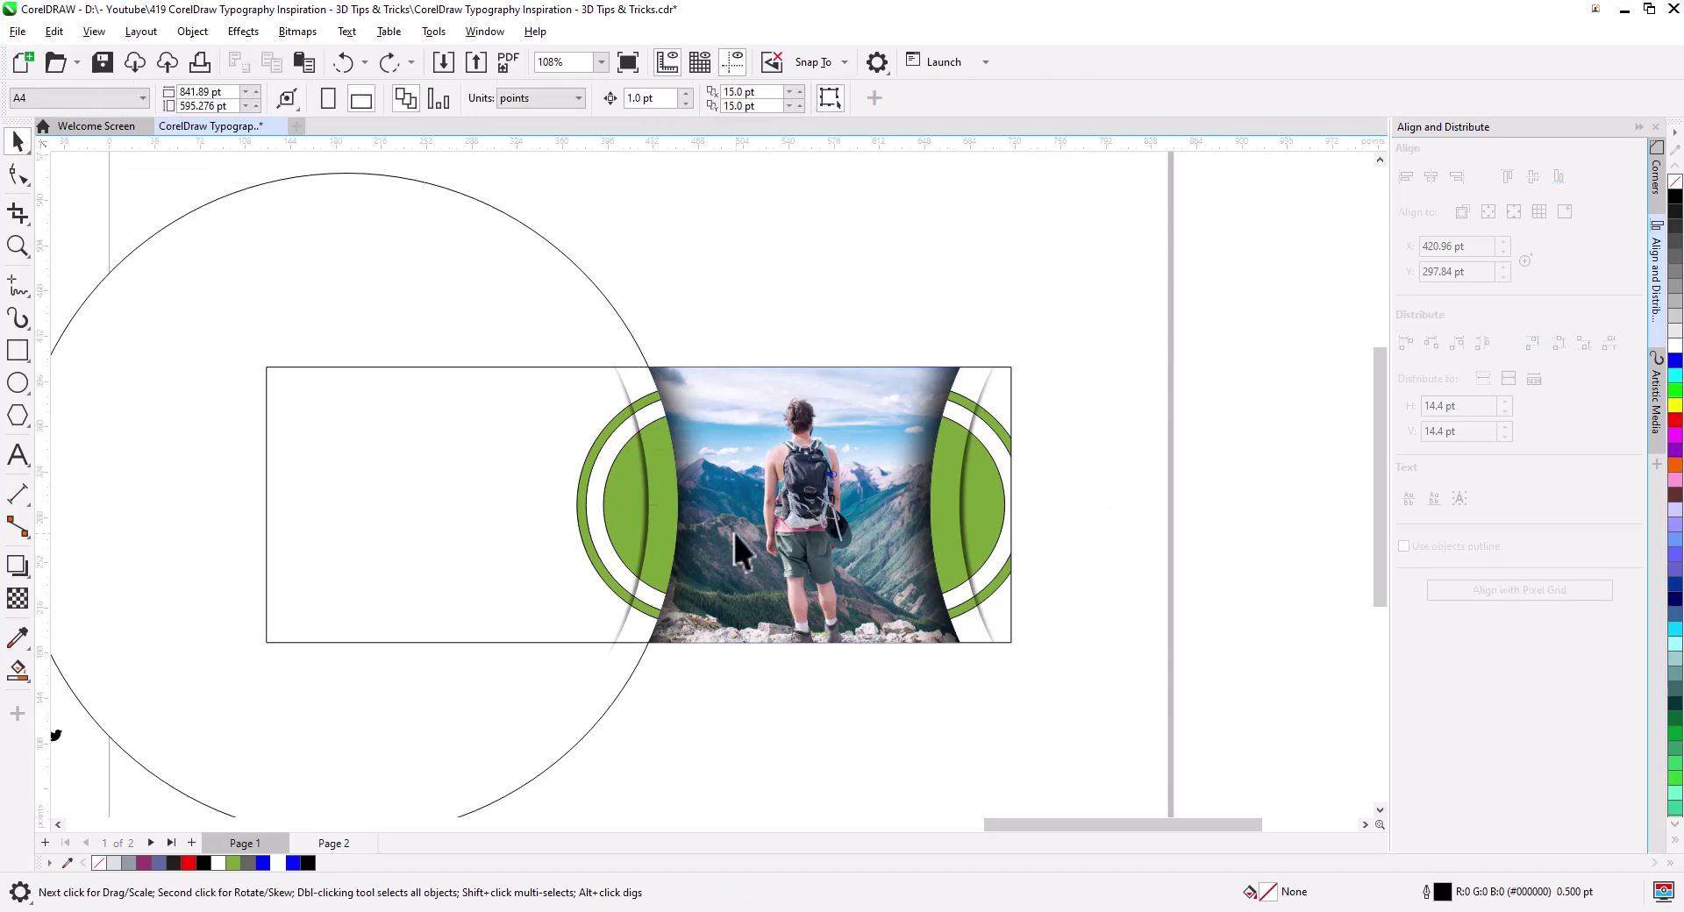
Step: Select the left white circle with its green shapes and PowerClip them inside the cover rectangle
{"action": "scroll", "coordinate": [734, 533], "scroll_direction": "down", "scroll_amount": 2}
{"action": "left_click_drag", "start_coordinate": [723, 586], "coordinate": [857, 576]}
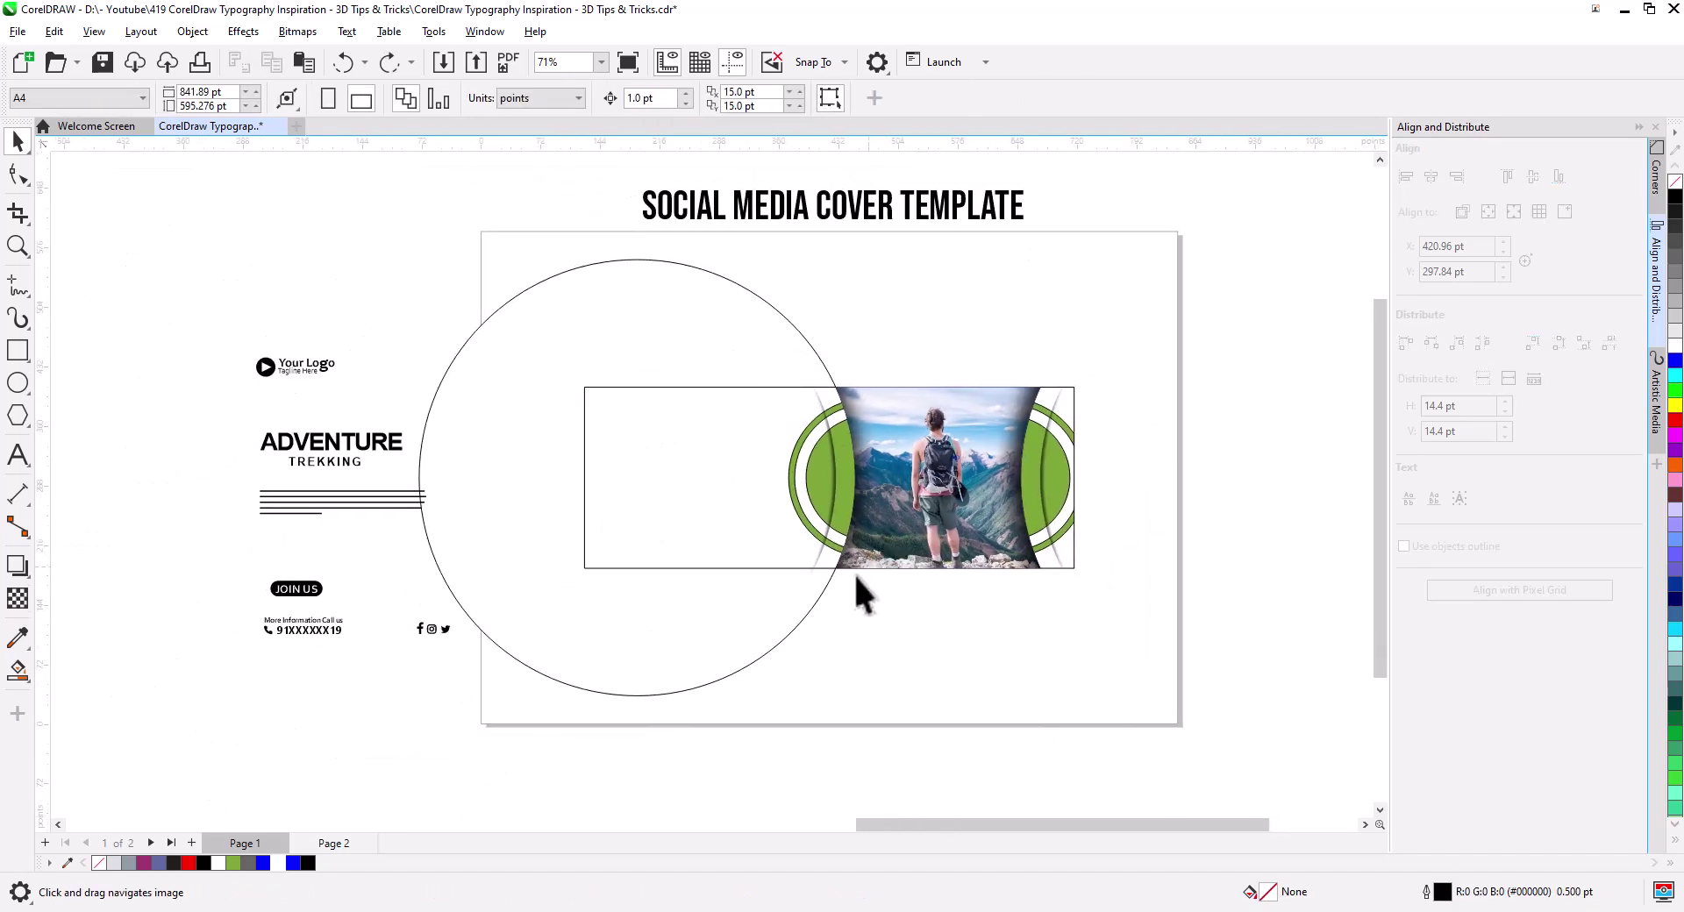
{"action": "left_click", "coordinate": [680, 690]}
{"action": "left_click", "coordinate": [722, 624], "text": "shift"}
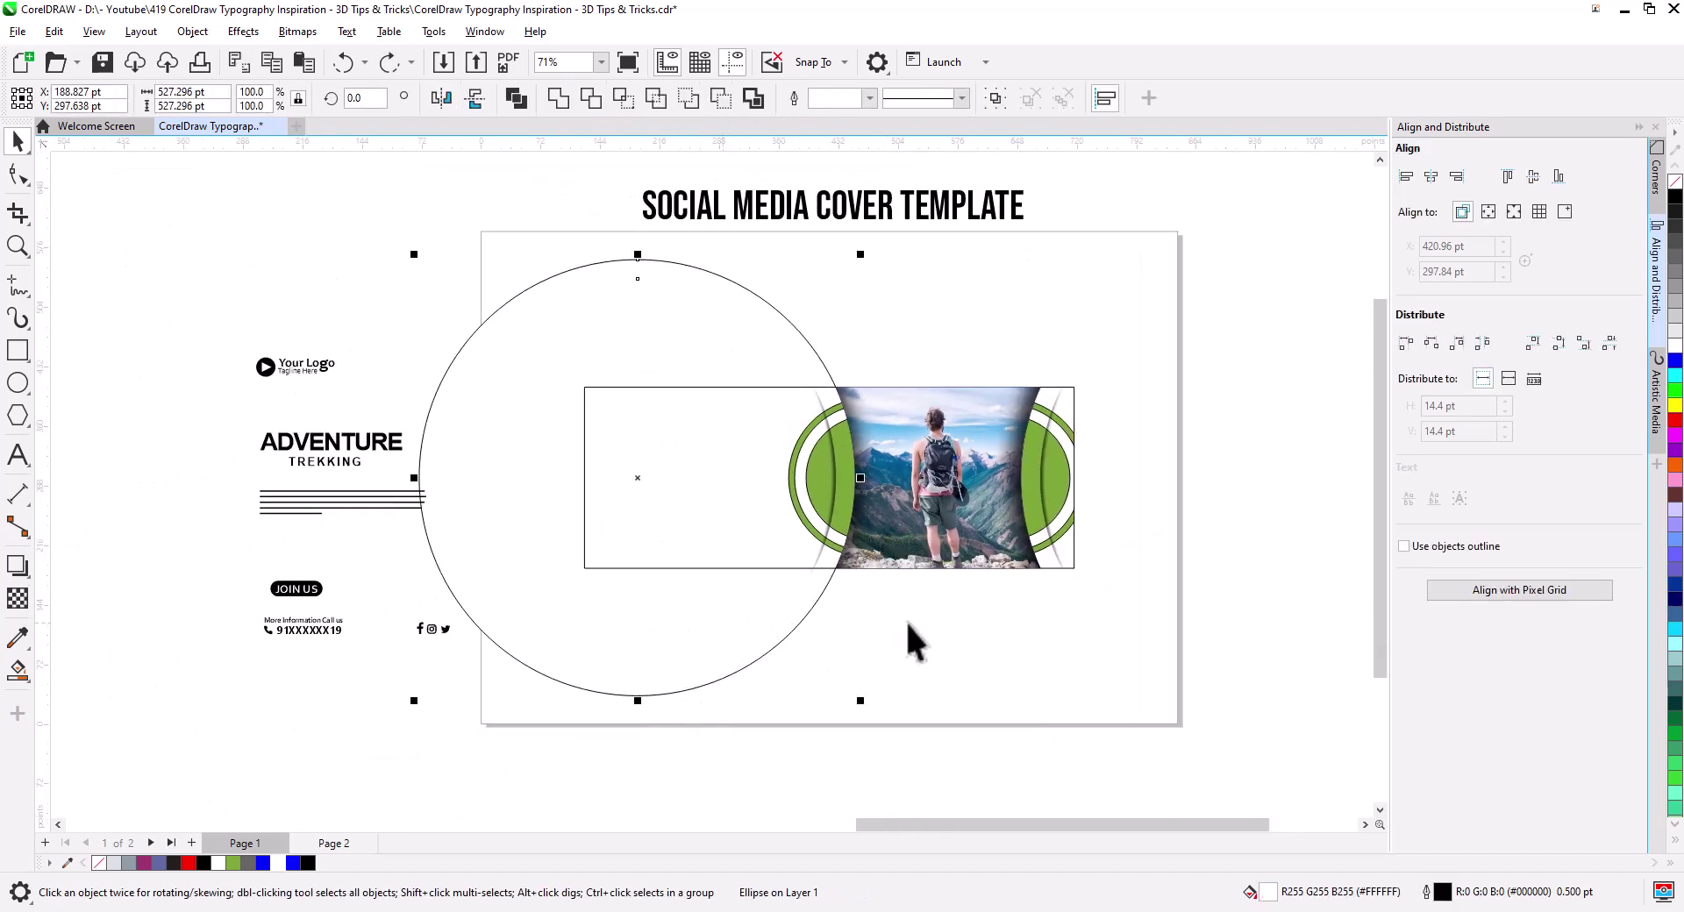
{"action": "left_click_drag", "start_coordinate": [908, 622], "coordinate": [765, 372]}
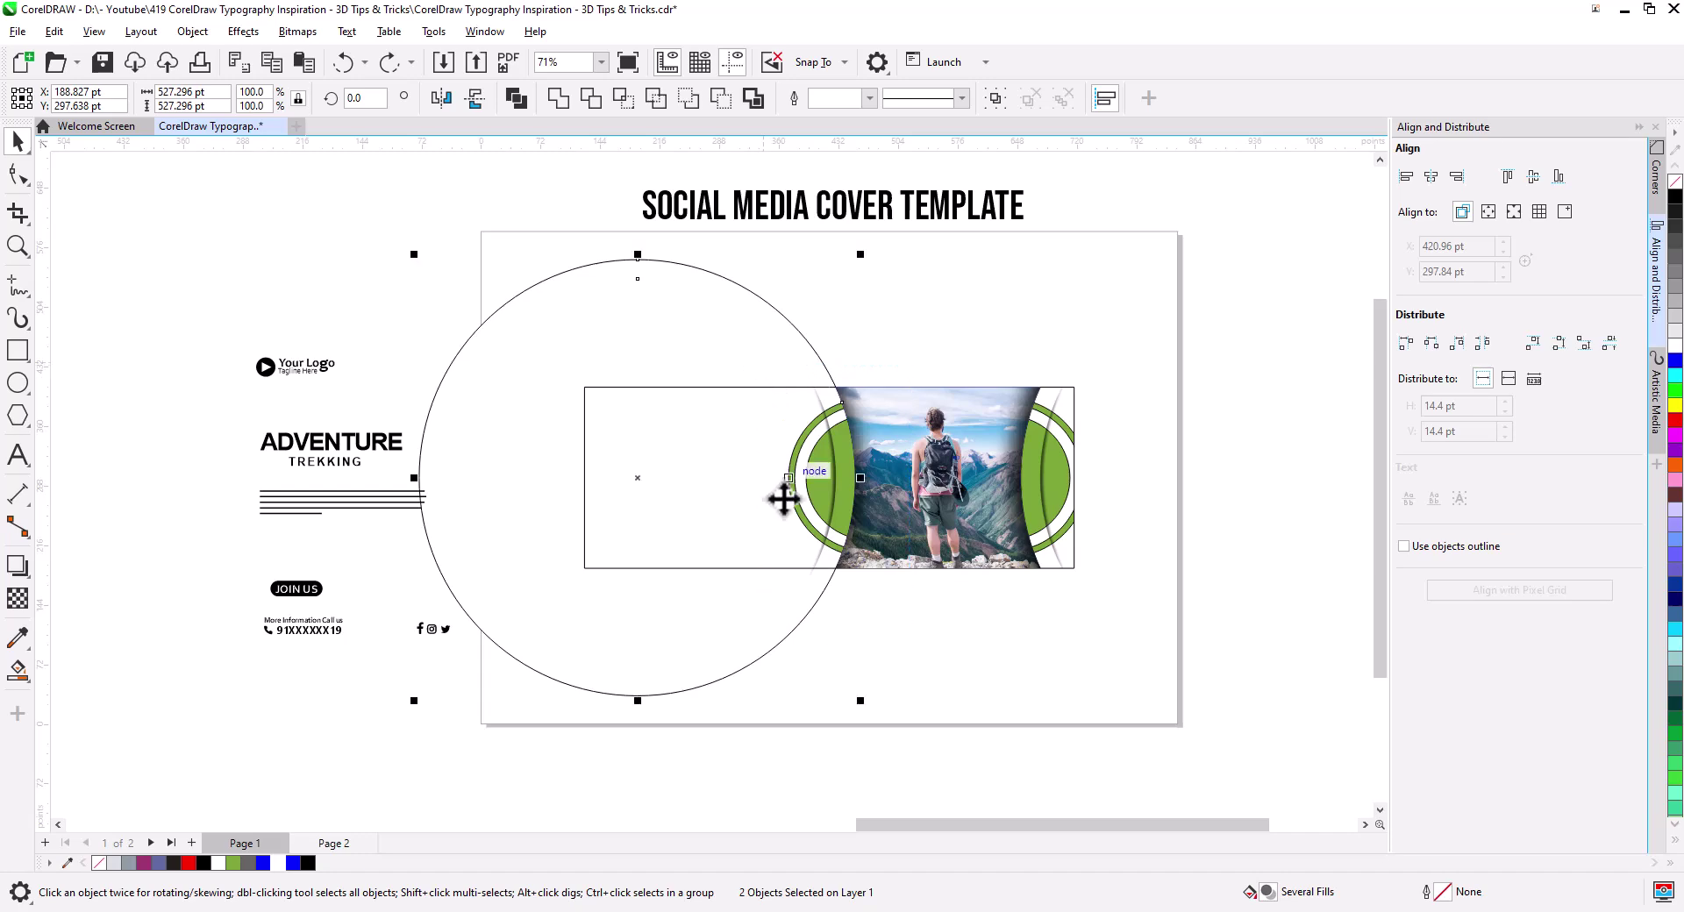
{"action": "right_click", "coordinate": [760, 623]}
{"action": "left_click", "coordinate": [856, 576]}
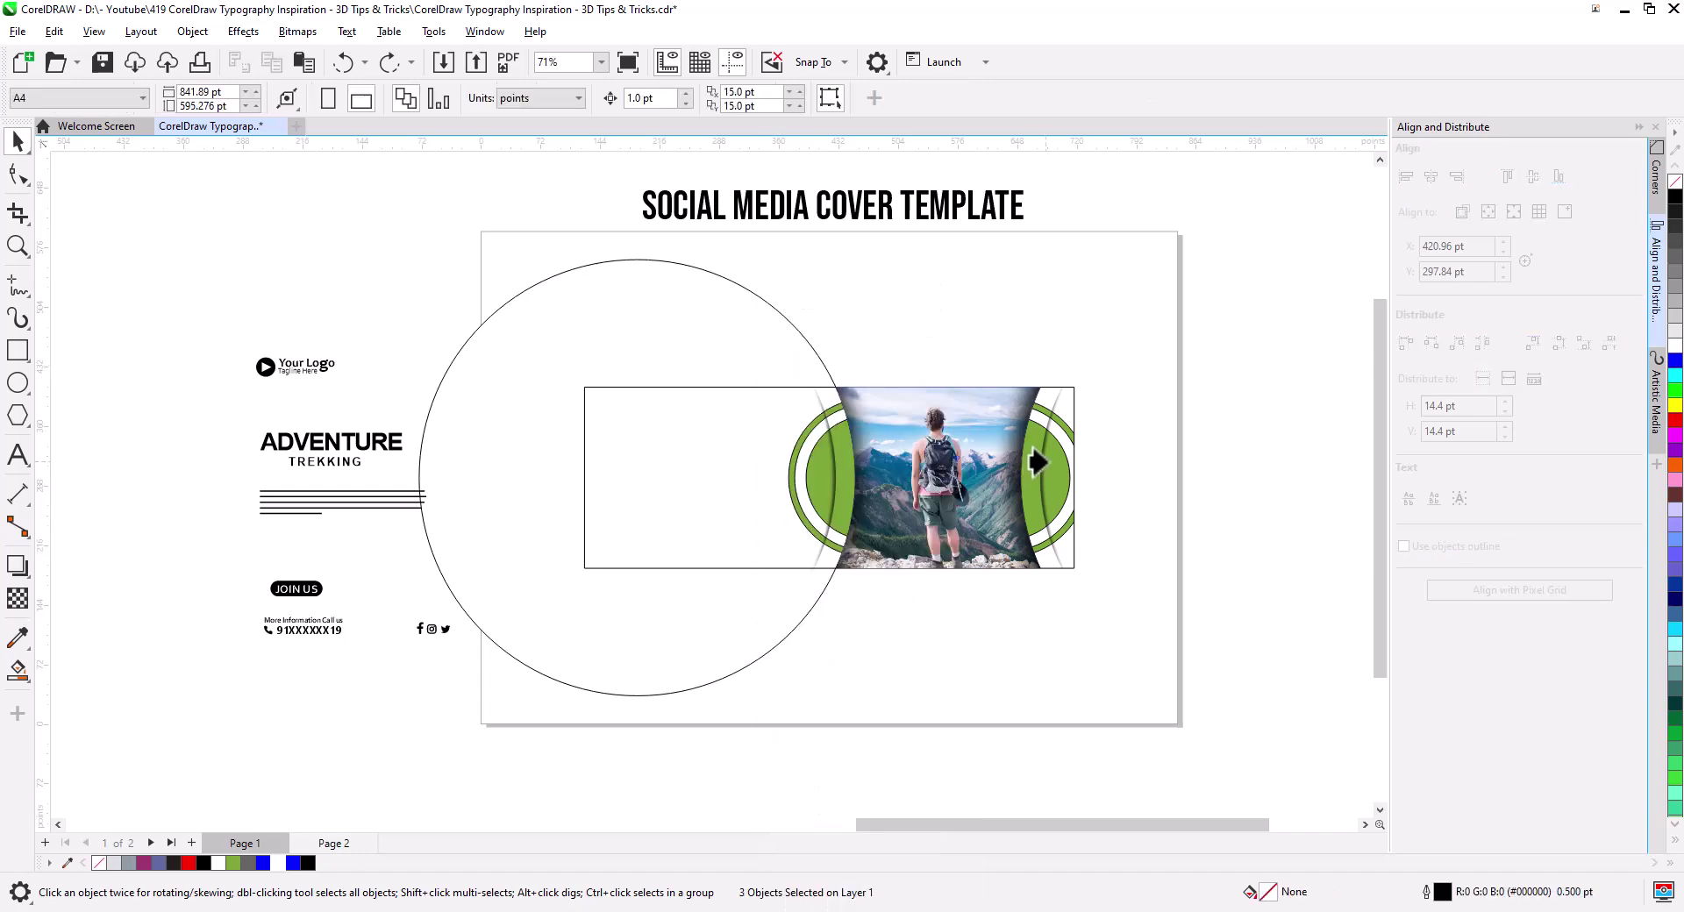
{"action": "left_click", "coordinate": [1038, 462]}
{"action": "left_click", "coordinate": [913, 632]}
{"action": "scroll", "coordinate": [765, 491], "scroll_direction": "up", "scroll_amount": 2}
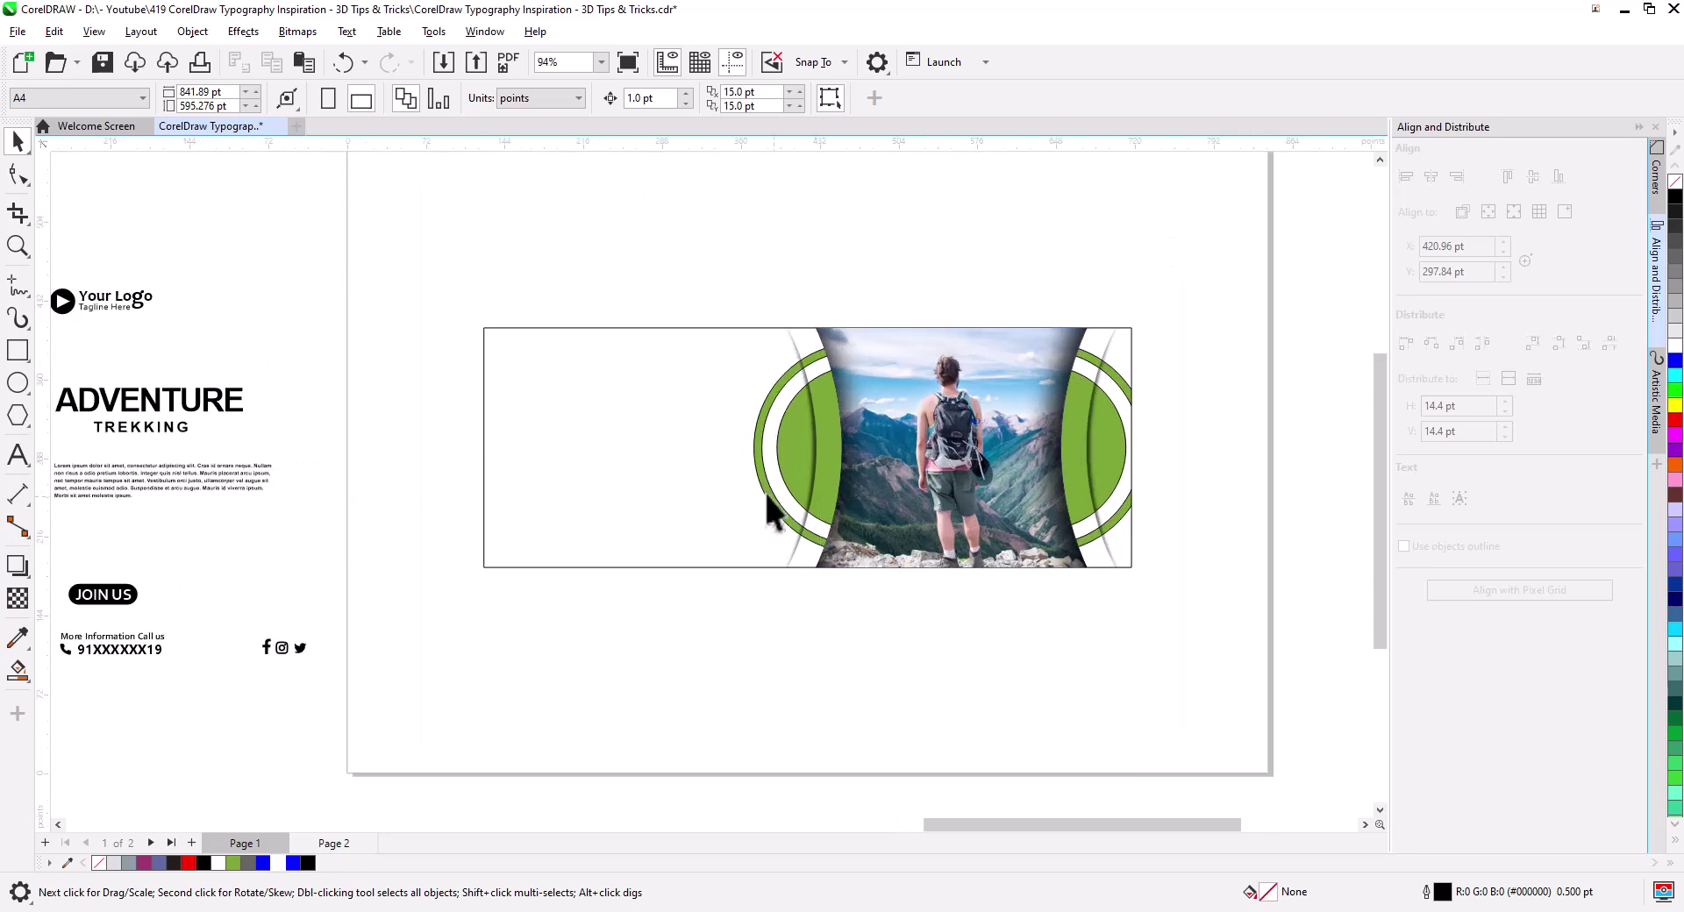
{"action": "left_click", "coordinate": [766, 500]}
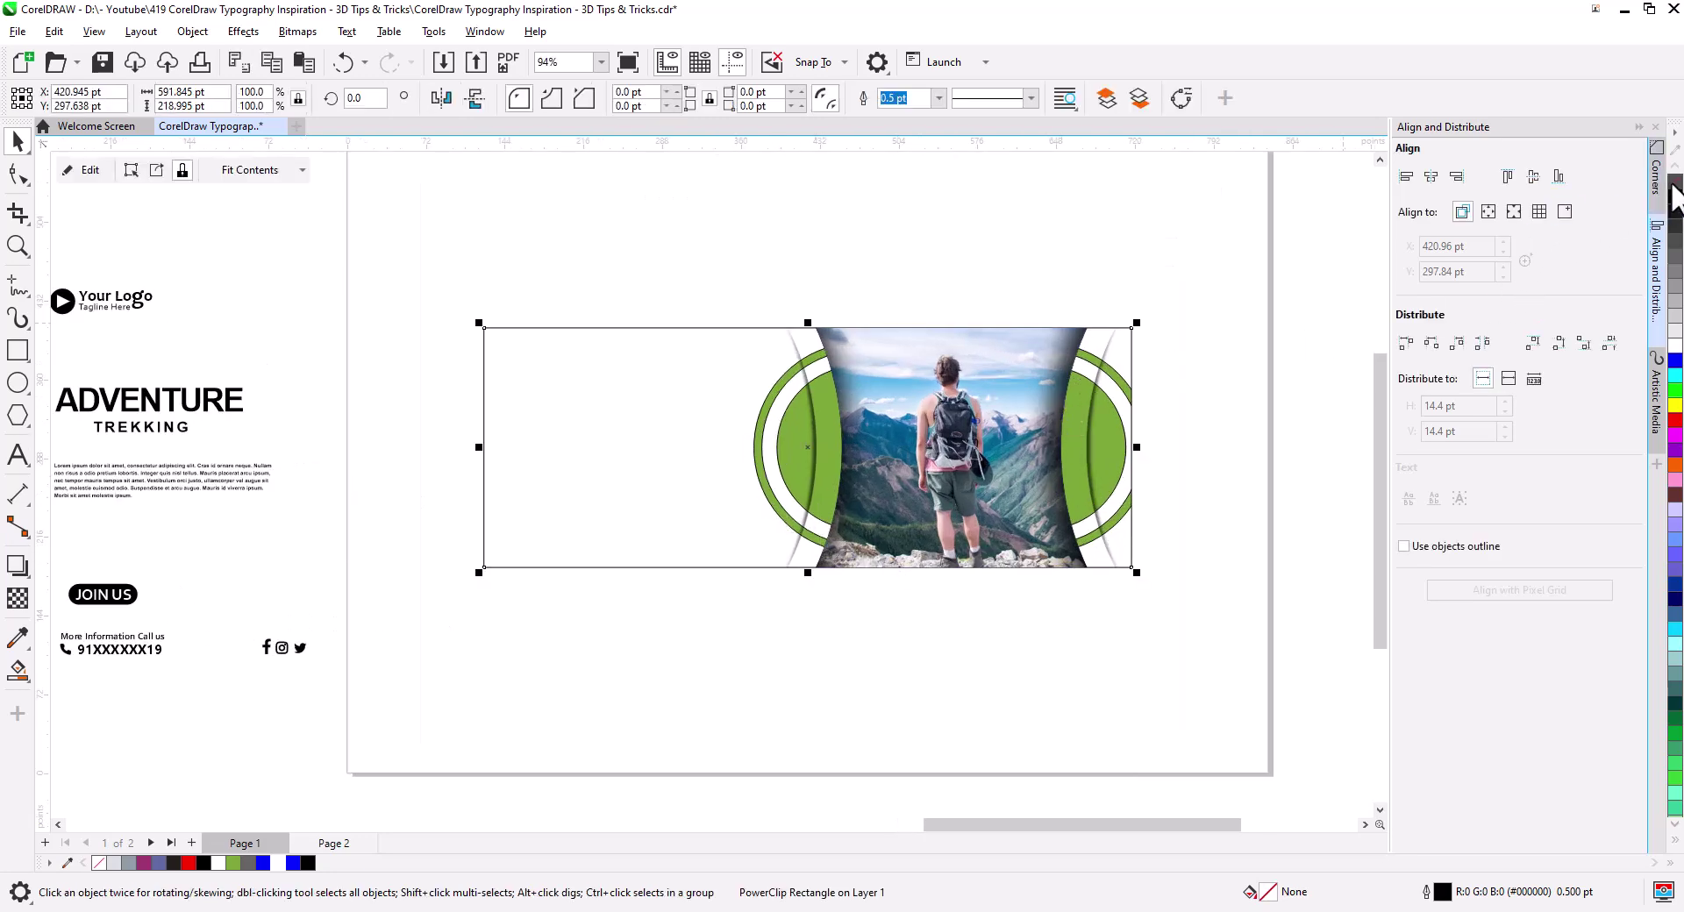
{"action": "left_click", "coordinate": [715, 614]}
Step: Move the ADVENTURE TREKKING heading and its paragraph together onto the blank left area of the cover
{"action": "left_click_drag", "start_coordinate": [508, 585], "coordinate": [623, 602]}
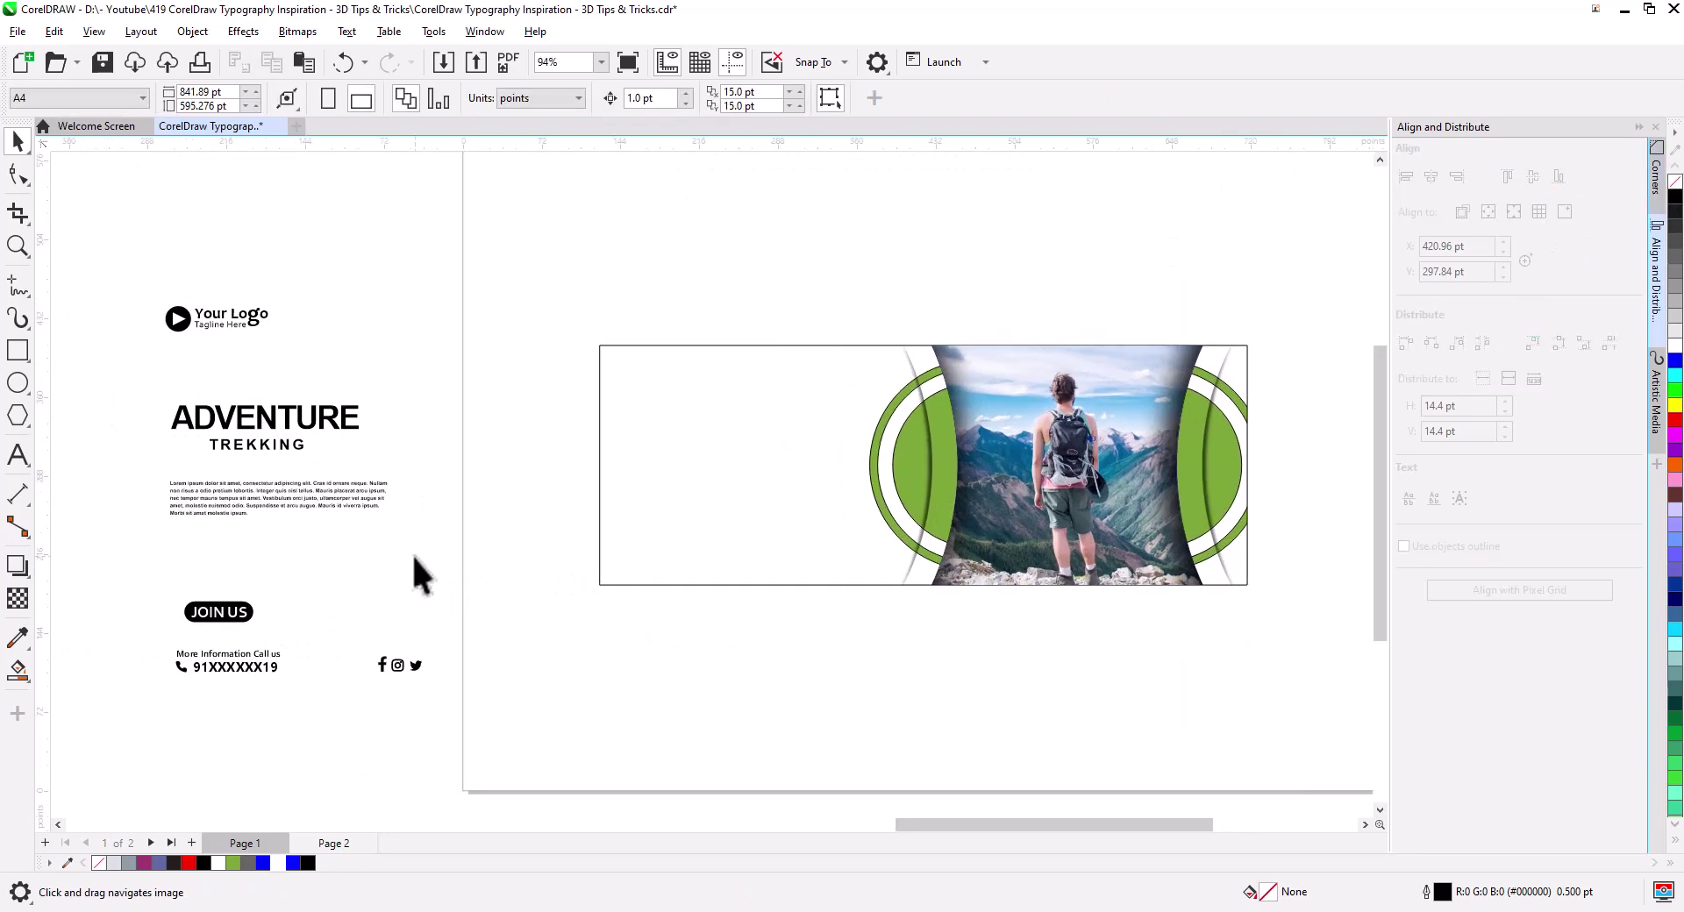
{"action": "left_click_drag", "start_coordinate": [141, 377], "coordinate": [412, 535]}
{"action": "left_click_drag", "start_coordinate": [306, 496], "coordinate": [755, 502]}
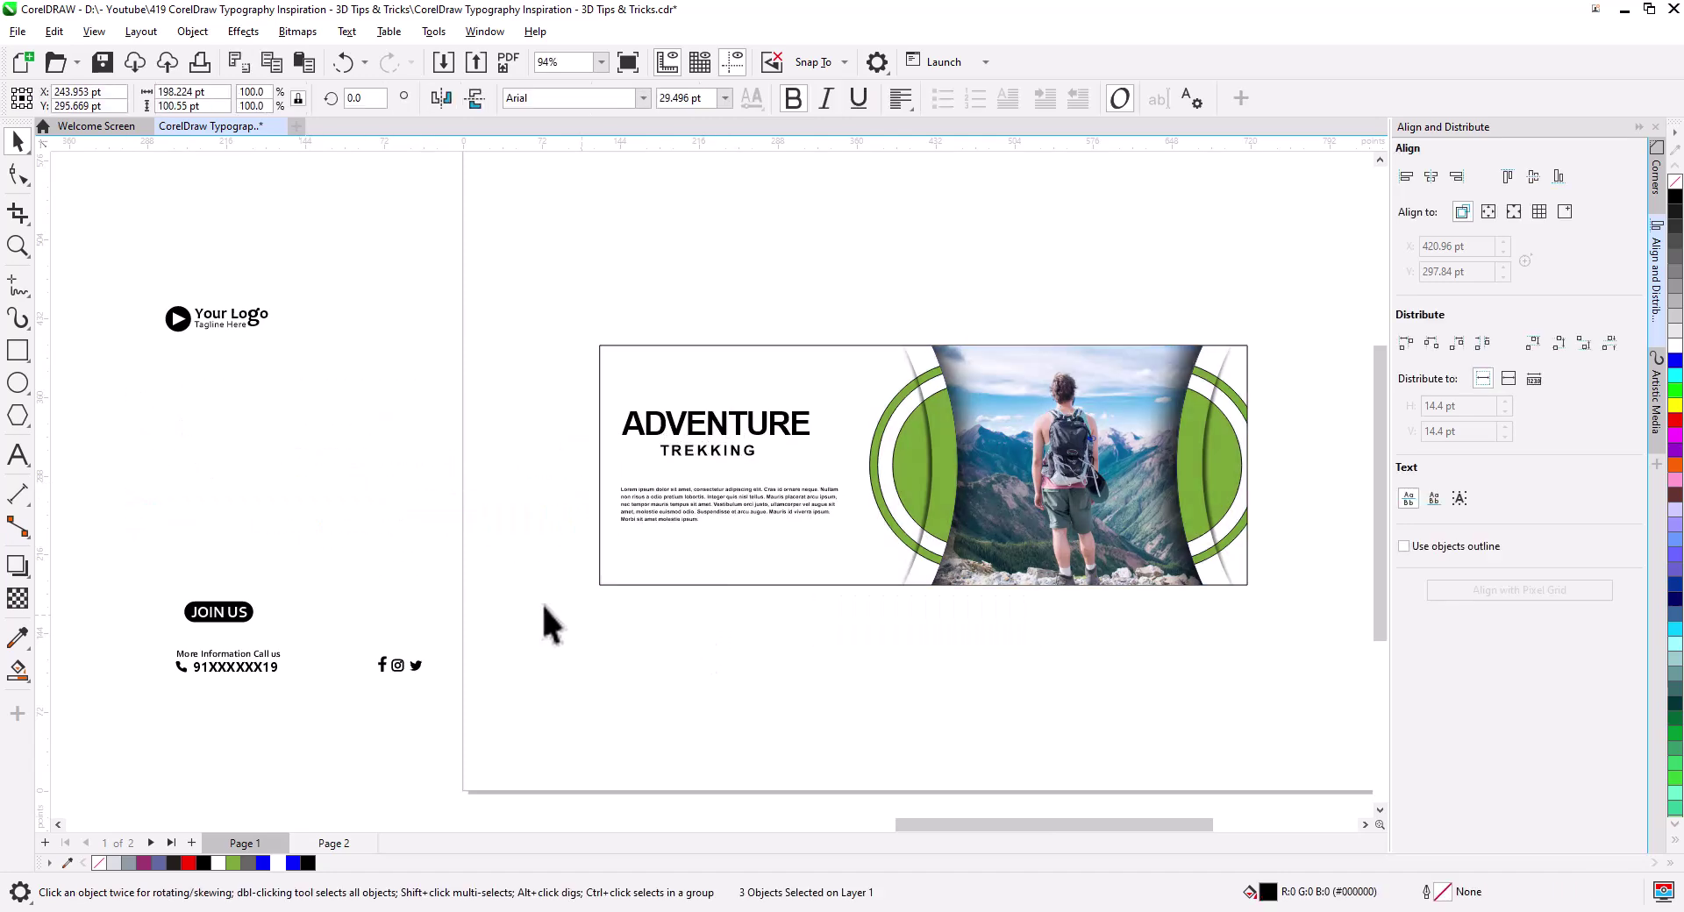
{"action": "left_click", "coordinate": [542, 607]}
Step: Move the logo above the heading and the JOIN US button, contact details and social media icons below the paragraph
{"action": "left_click_drag", "start_coordinate": [150, 290], "coordinate": [290, 342]}
{"action": "left_click_drag", "start_coordinate": [277, 321], "coordinate": [726, 375]}
{"action": "left_click_drag", "start_coordinate": [93, 640], "coordinate": [280, 590]}
{"action": "left_click_drag", "start_coordinate": [250, 611], "coordinate": [683, 542]}
{"action": "left_click_drag", "start_coordinate": [106, 628], "coordinate": [439, 688]}
{"action": "left_click_drag", "start_coordinate": [394, 664], "coordinate": [837, 581]}
Step: Fill the logo's round play mark with the document green and the logo and tagline text with dark grey
{"action": "key", "text": "Escape"}
{"action": "scroll", "coordinate": [751, 444], "scroll_direction": "up", "scroll_amount": 3}
{"action": "left_click_drag", "start_coordinate": [711, 461], "coordinate": [553, 478]}
{"action": "left_click", "coordinate": [413, 339]}
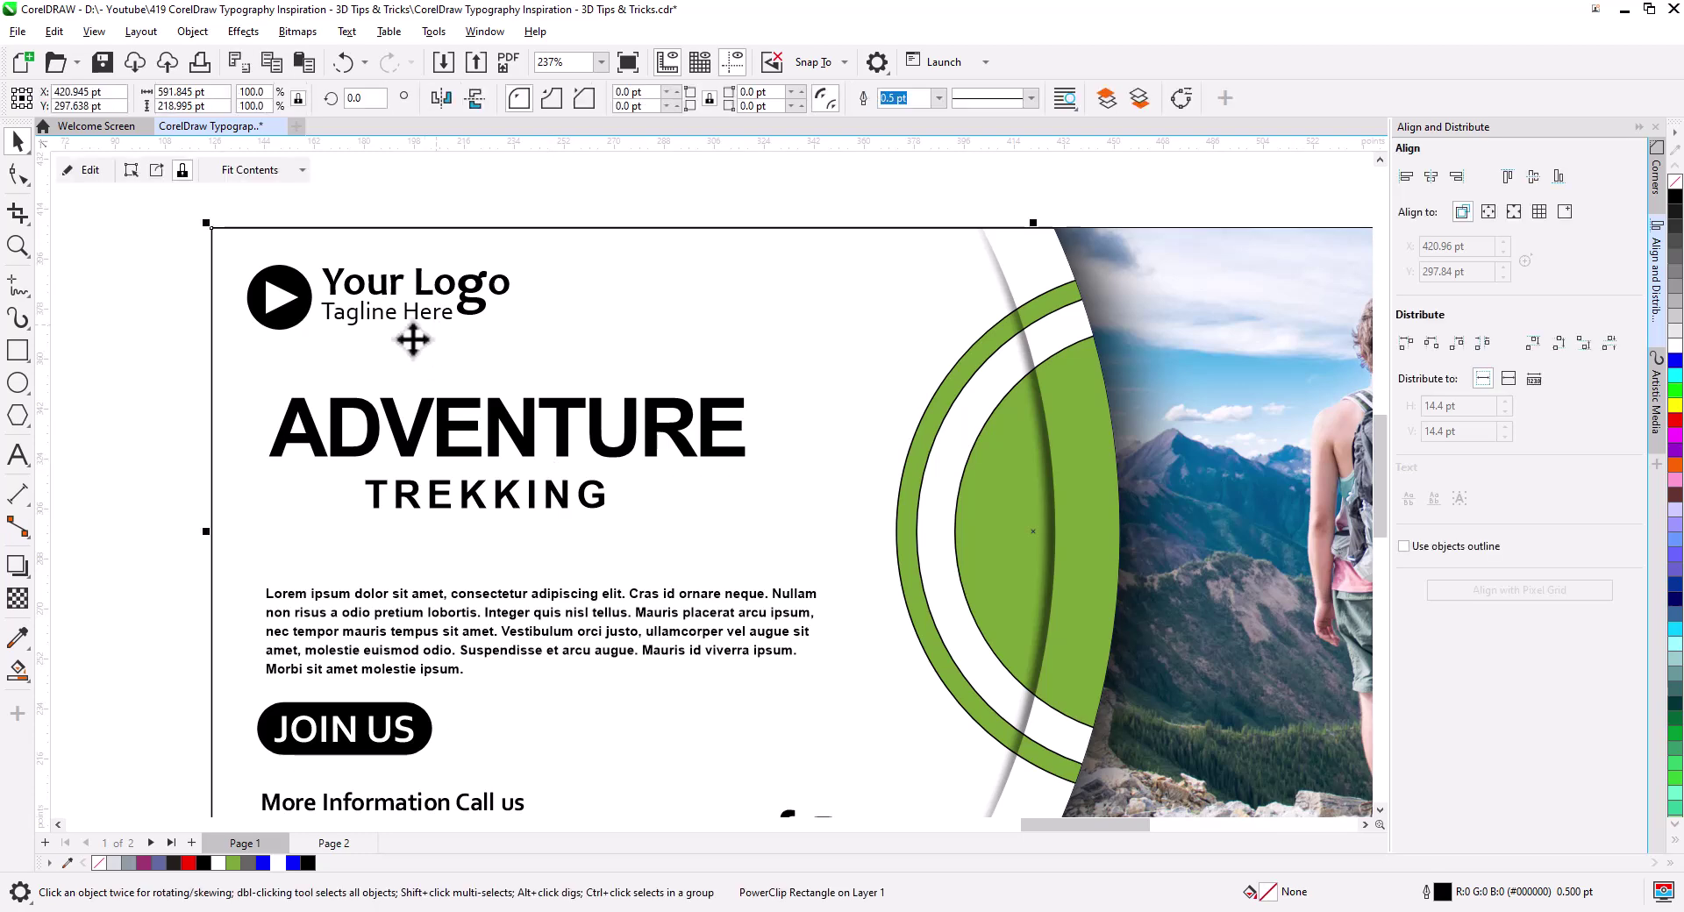
{"action": "left_click", "coordinate": [253, 295]}
{"action": "left_click", "coordinate": [233, 864]}
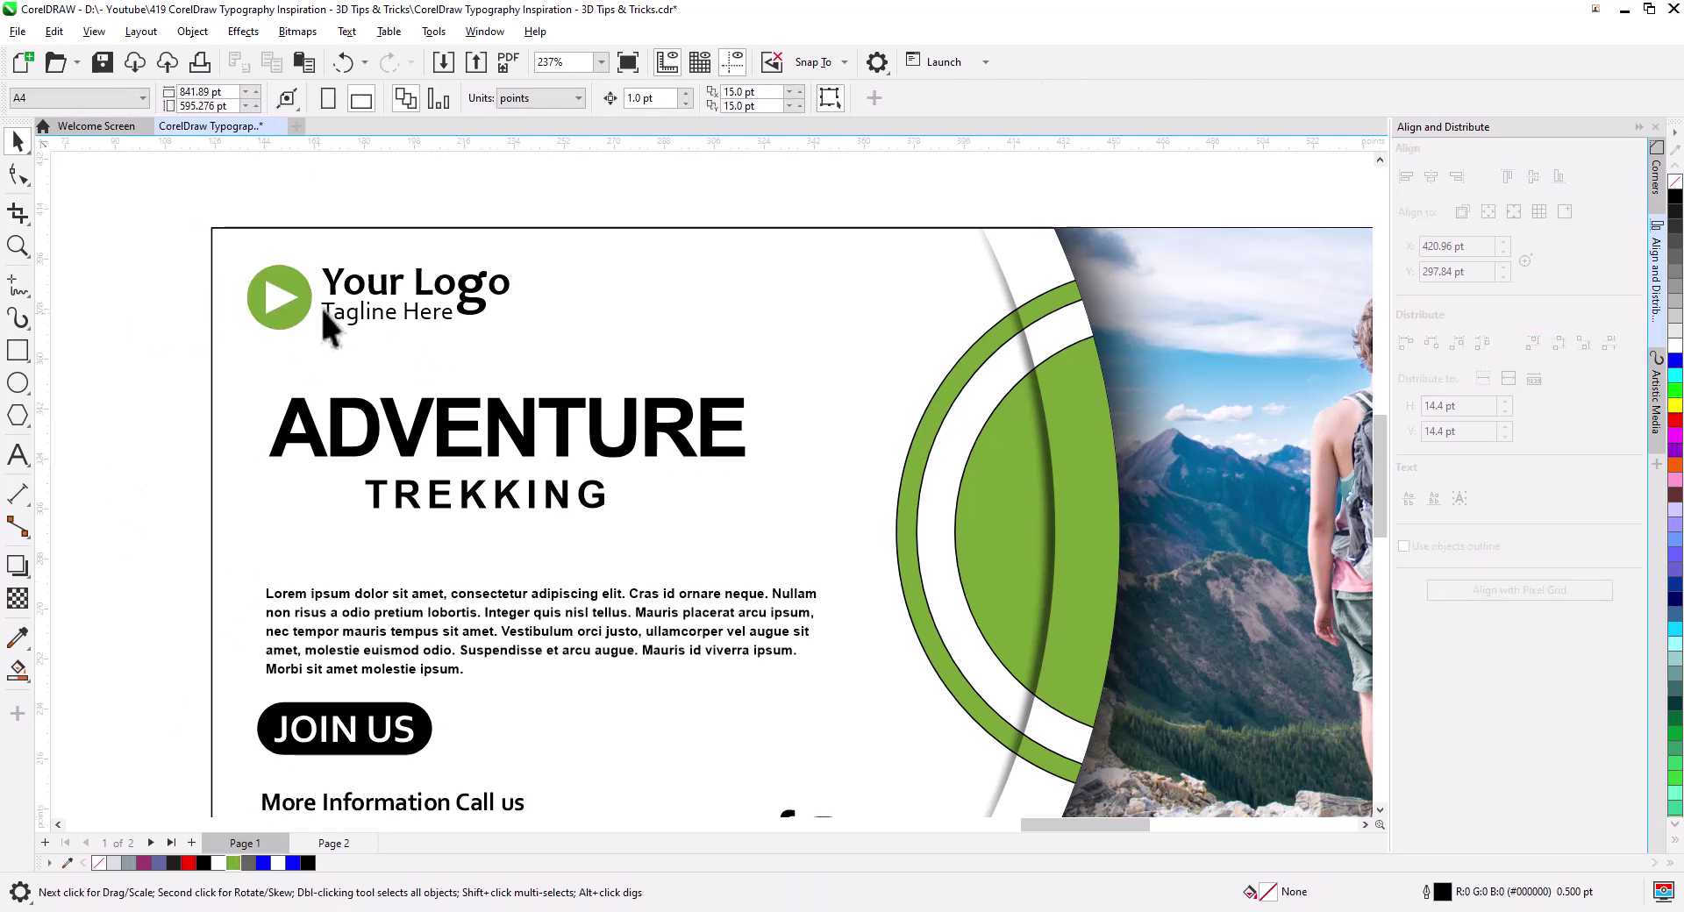
{"action": "left_click", "coordinate": [357, 320]}
{"action": "left_click", "coordinate": [248, 863]}
Step: Fill the ADVENTURE heading with green and align its left edge with the logo mark
{"action": "left_click", "coordinate": [316, 430]}
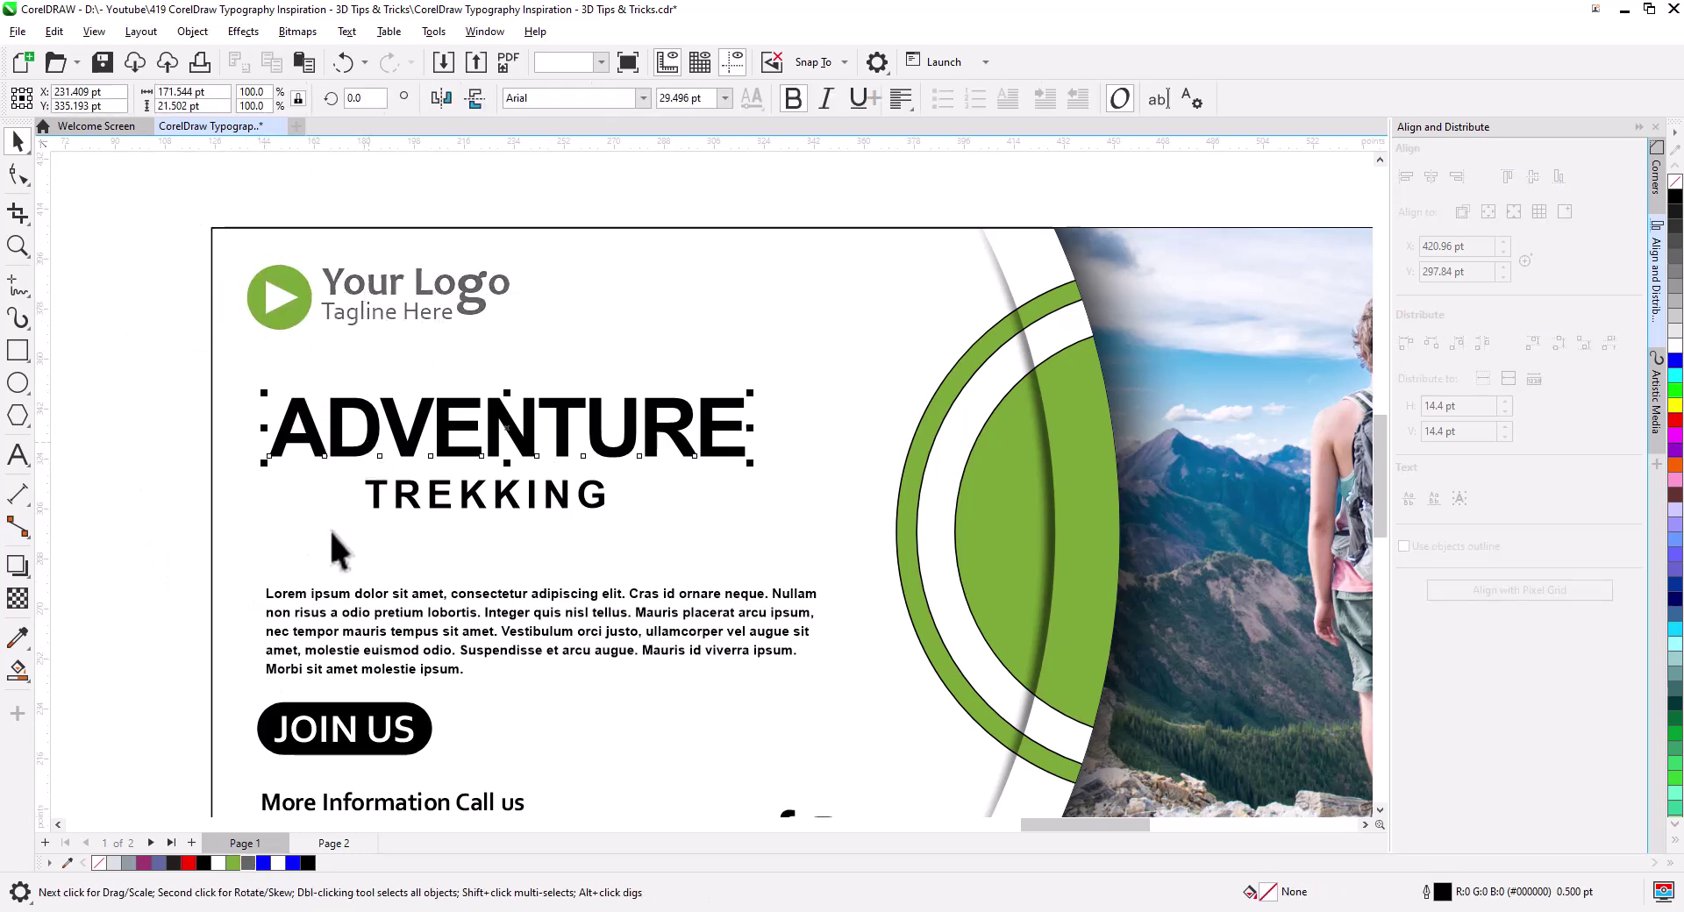
{"action": "left_click", "coordinate": [233, 863]}
{"action": "left_click", "coordinate": [298, 318], "text": "shift"}
{"action": "left_click", "coordinate": [1405, 176]}
{"action": "key", "text": "Escape"}
Step: Colour the TREKKING subheading dark grey and align its left edge with the ADVENTURE heading
{"action": "left_click_drag", "start_coordinate": [517, 507], "coordinate": [402, 510]}
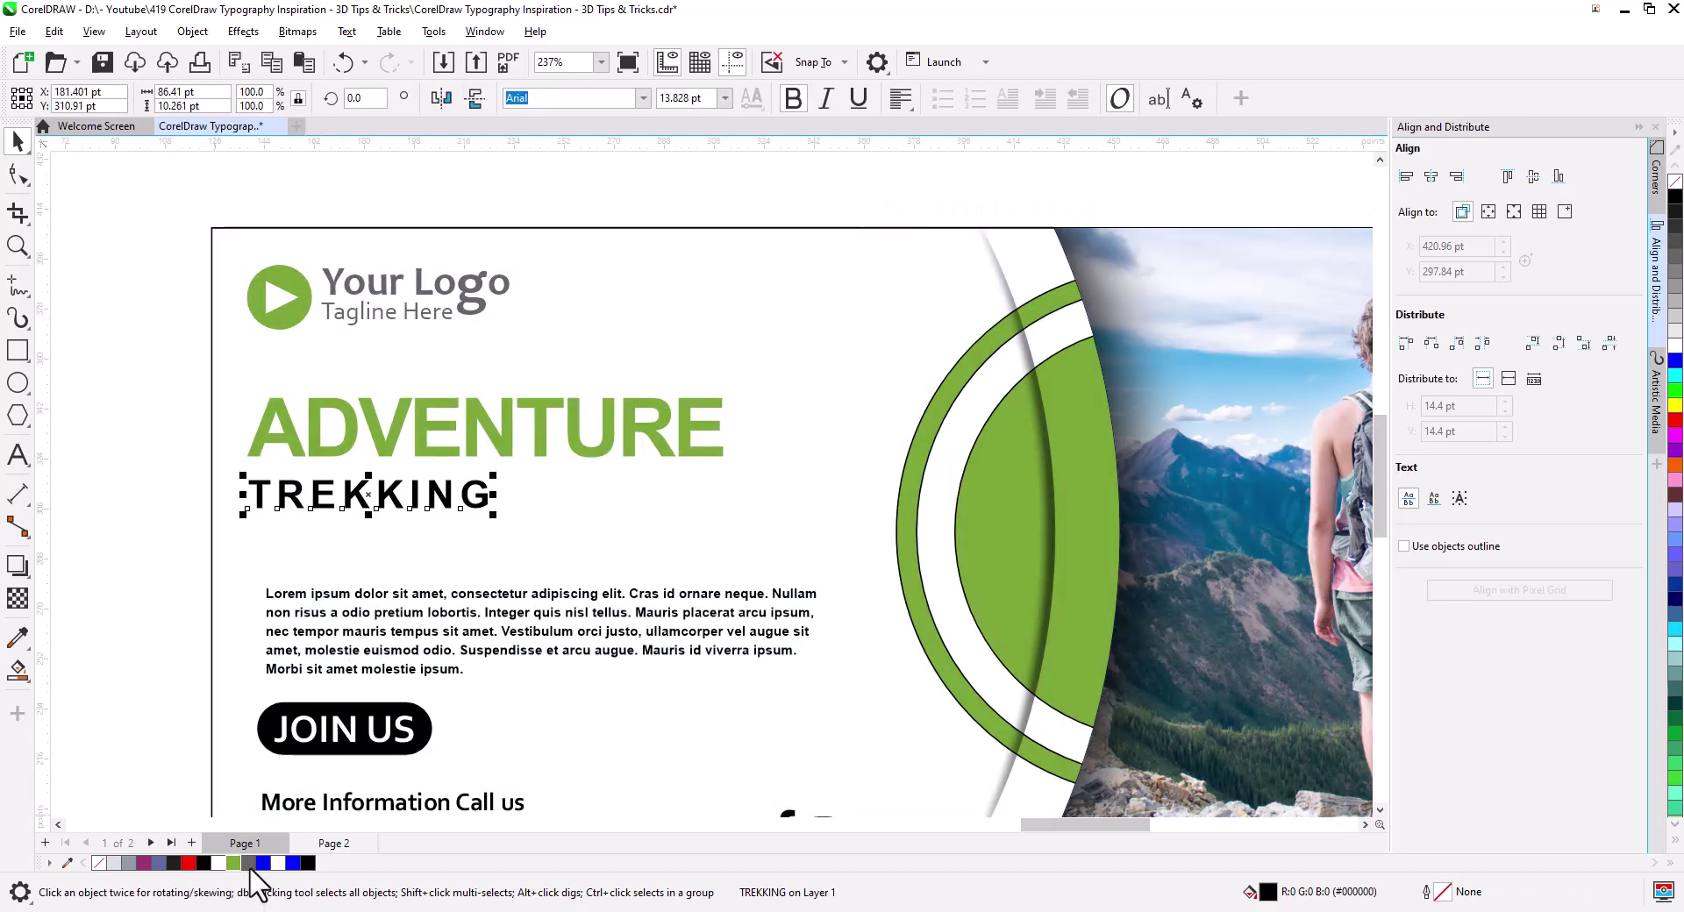
{"action": "left_click", "coordinate": [249, 863]}
{"action": "left_click", "coordinate": [391, 448], "text": "shift"}
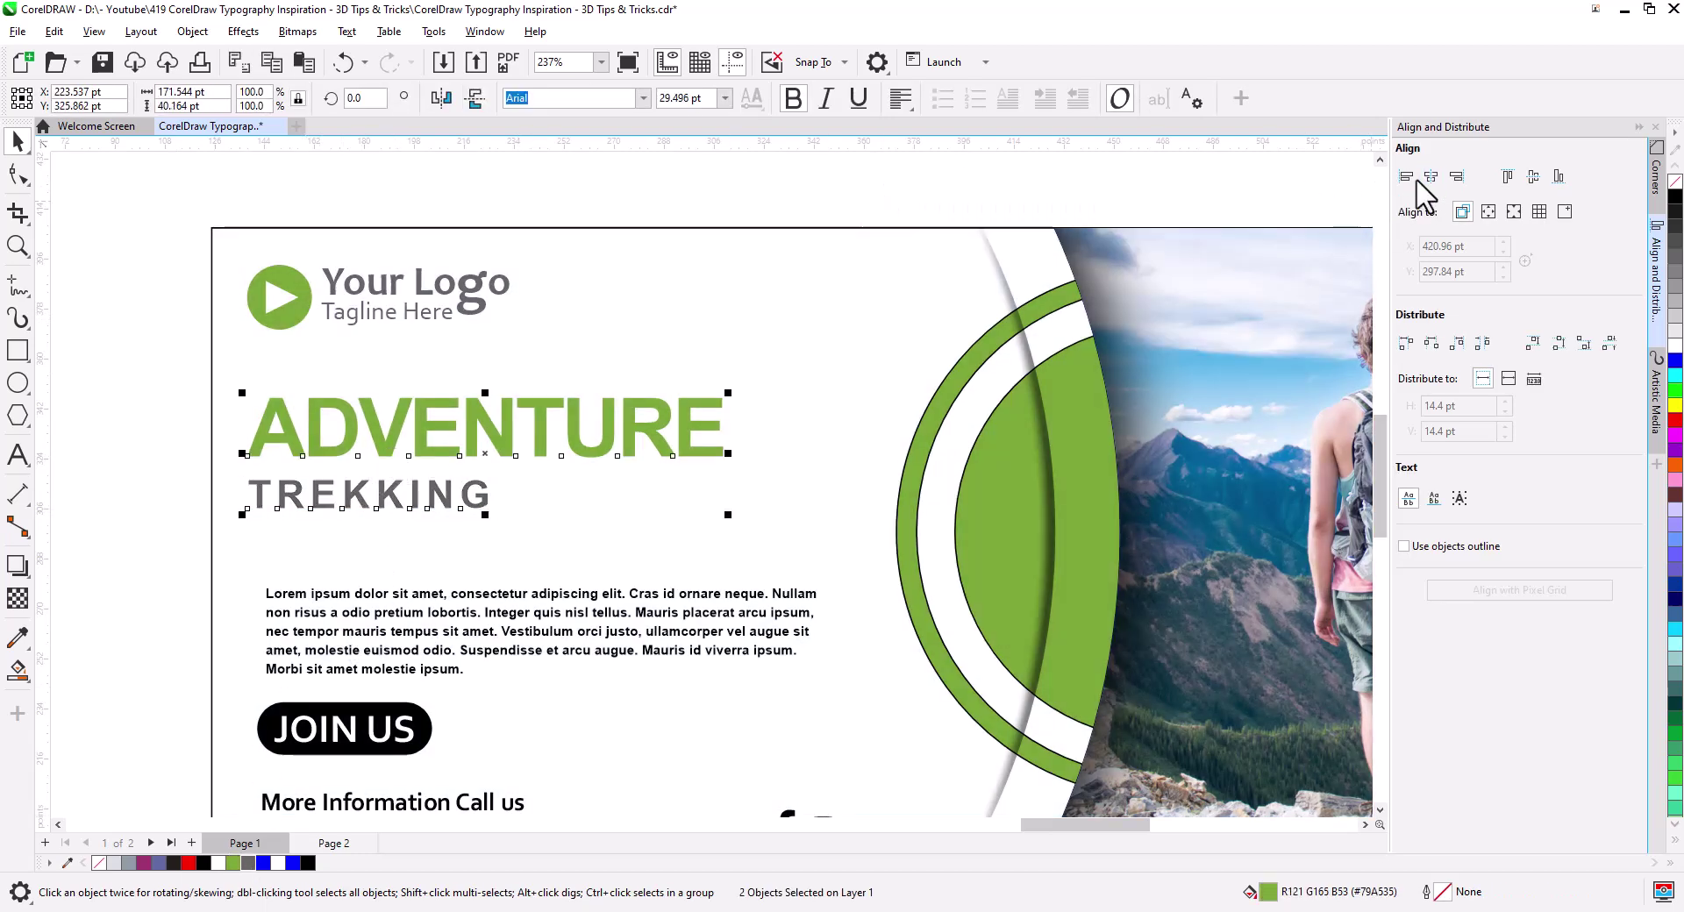
{"action": "left_click", "coordinate": [1407, 176]}
{"action": "key", "text": "Escape"}
Step: Move the dark grey paragraph up beneath TREKKING and align its left edge with the heading
{"action": "left_click_drag", "start_coordinate": [301, 606], "coordinate": [286, 551]}
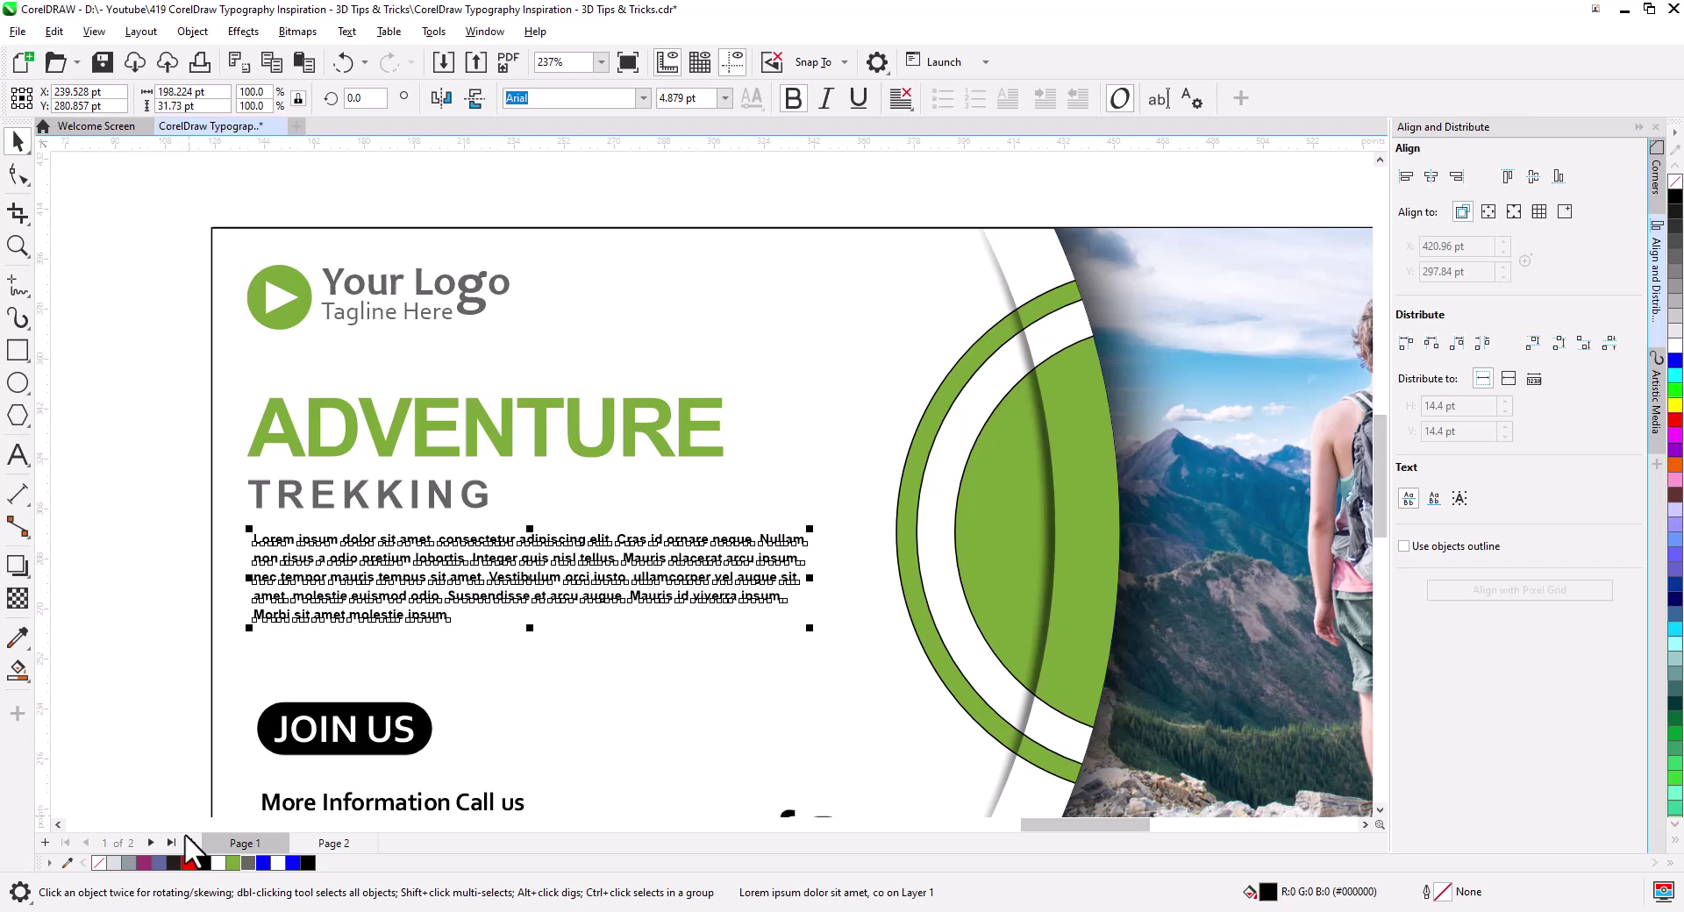
{"action": "left_click", "coordinate": [472, 452], "text": "shift"}
{"action": "left_click", "coordinate": [1406, 177]}
{"action": "key", "text": "Escape"}
Step: Shrink the JOIN US button, place it directly below the paragraph and fill it with green
{"action": "left_click_drag", "start_coordinate": [512, 488], "coordinate": [562, 292]}
{"action": "left_click_drag", "start_coordinate": [234, 459], "coordinate": [517, 584]}
{"action": "left_click_drag", "start_coordinate": [487, 565], "coordinate": [386, 464]}
{"action": "left_click", "coordinate": [367, 479]}
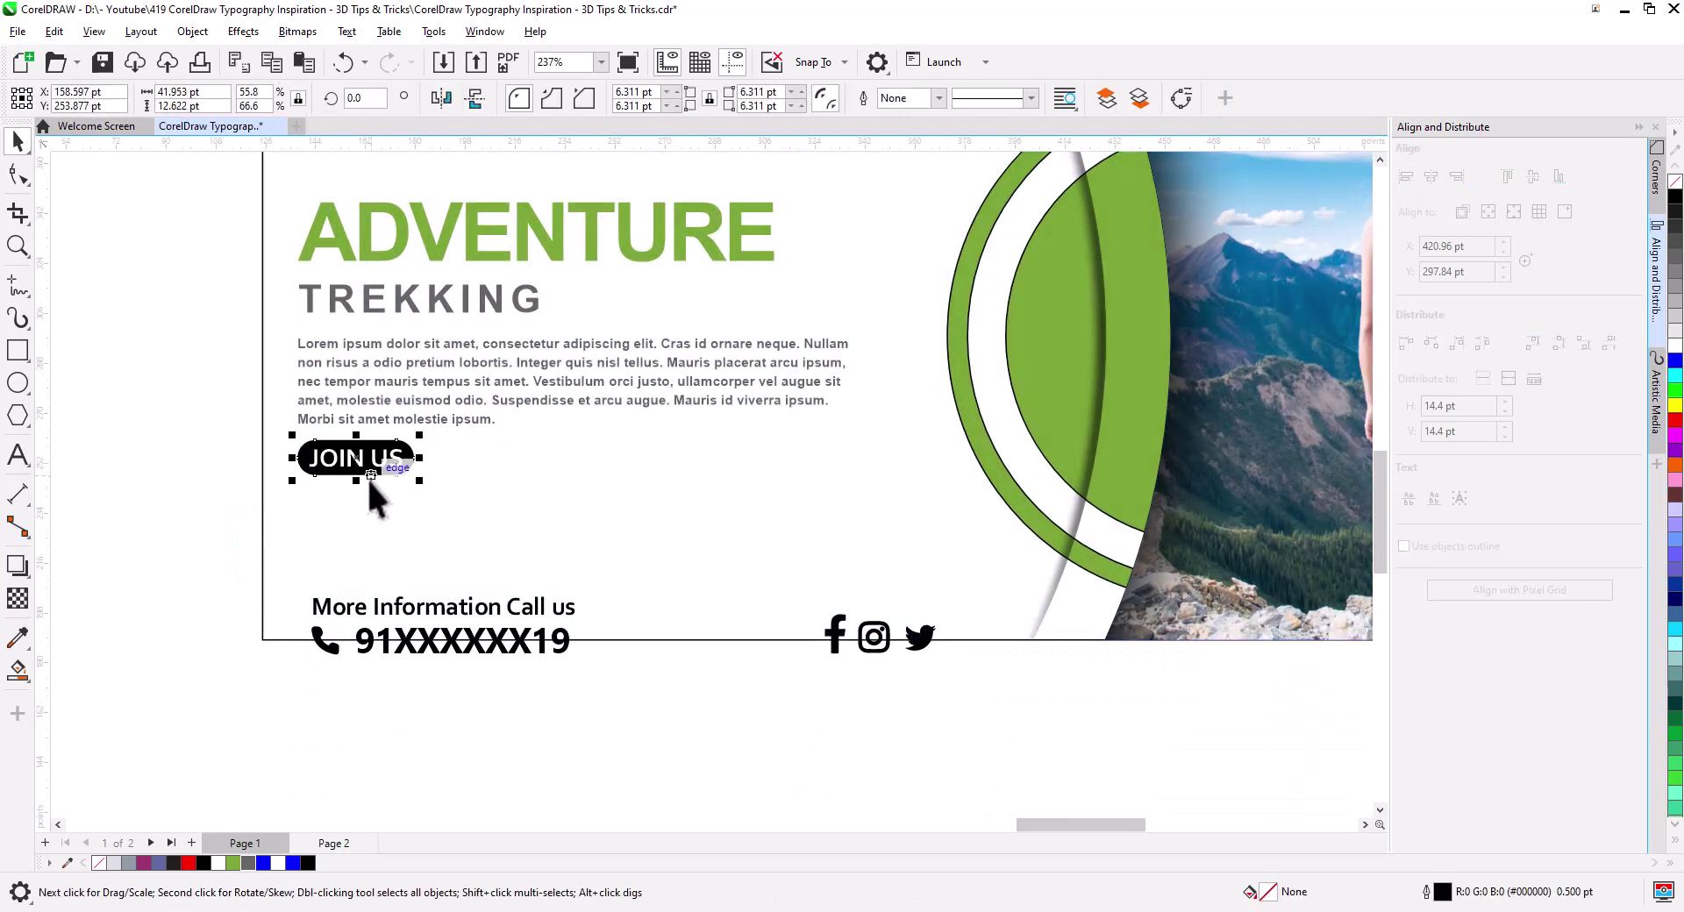
{"action": "left_click", "coordinate": [233, 863]}
Step: Move the More Information Call us block up inside the cover, colouring its text dark grey and its phone icon green
{"action": "left_click_drag", "start_coordinate": [351, 630], "coordinate": [351, 582]}
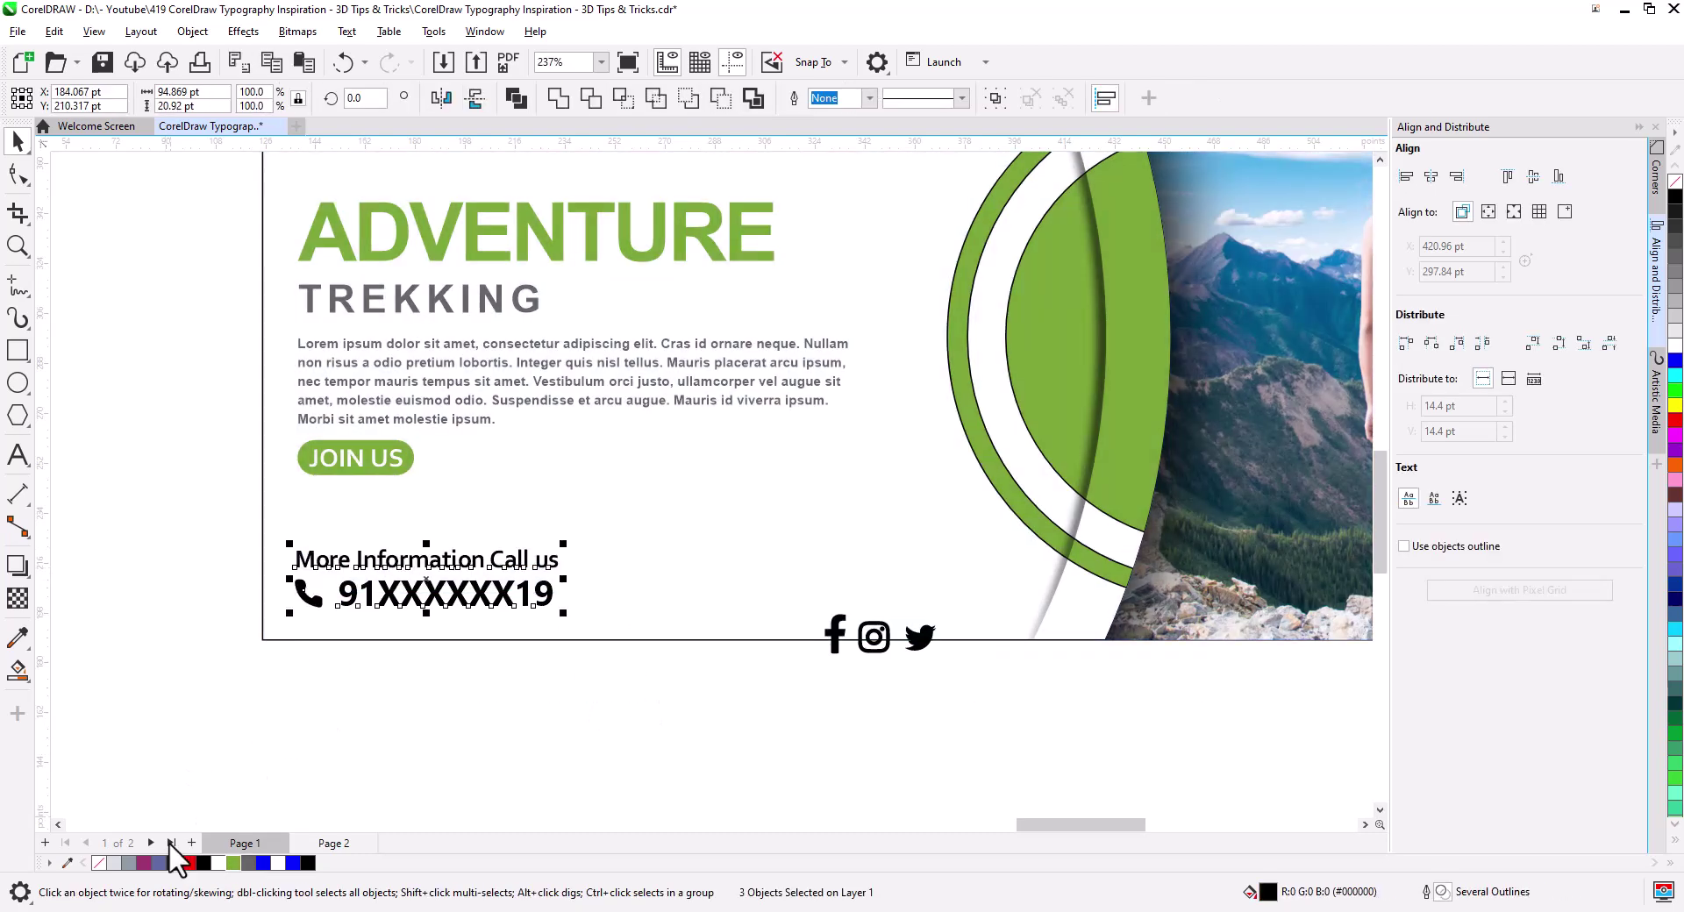
{"action": "left_click", "coordinate": [448, 715]}
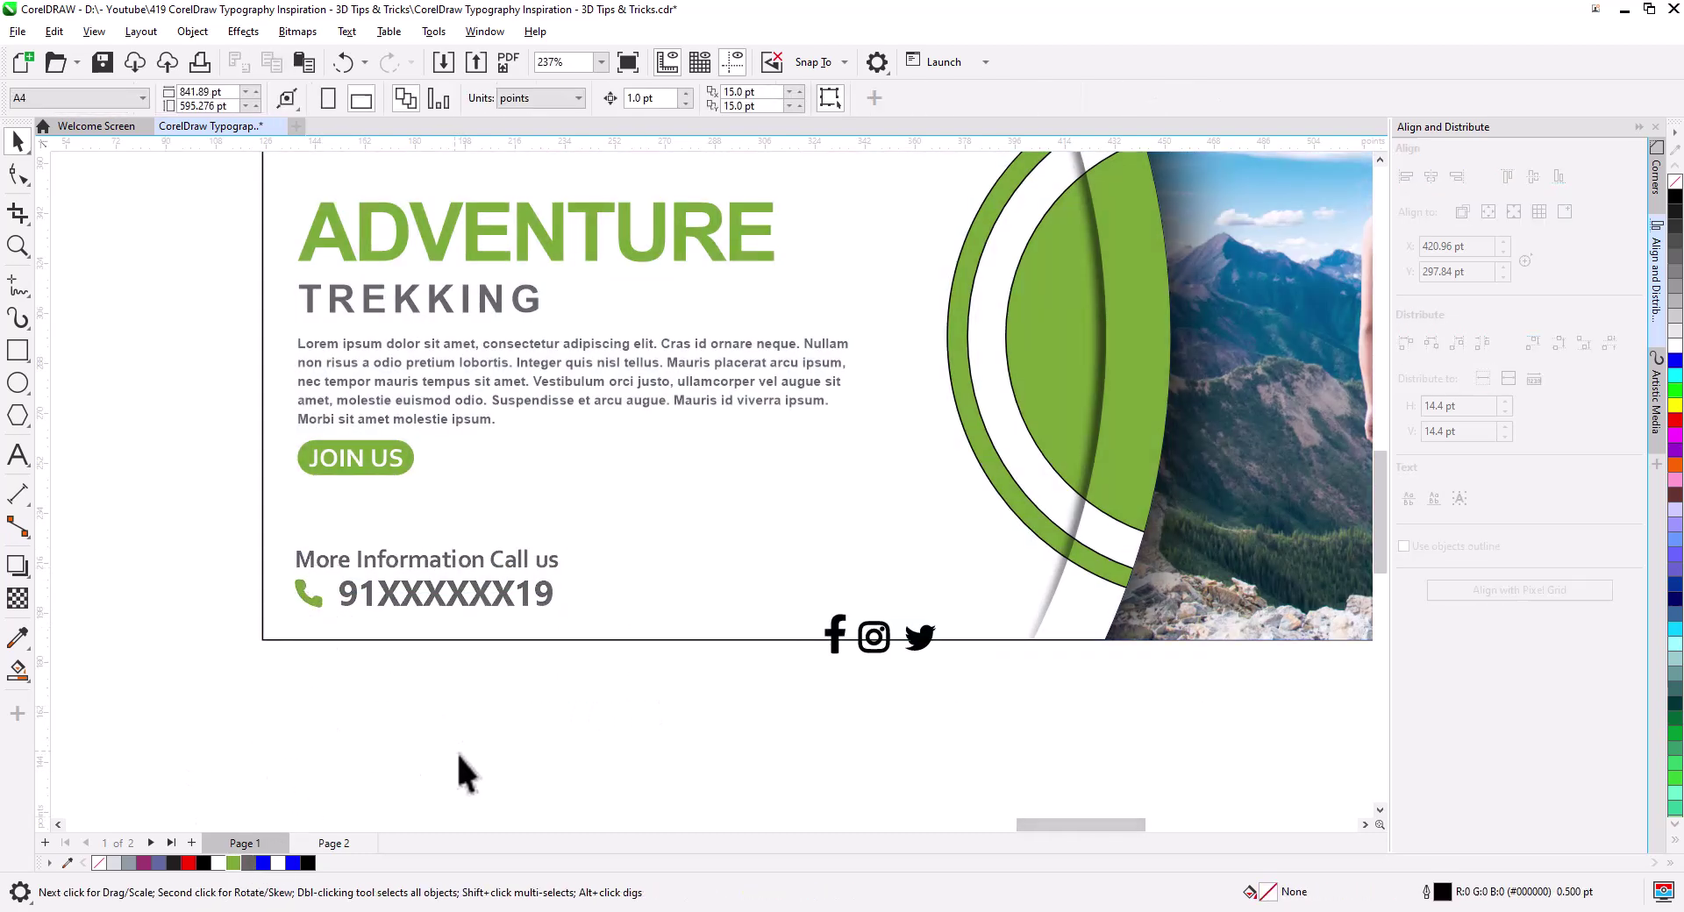
Step: Fill the three social media icons with green and move them up inside the cover, level with the phone number
{"action": "left_click_drag", "start_coordinate": [975, 700], "coordinate": [803, 606]}
{"action": "left_click", "coordinate": [233, 863]}
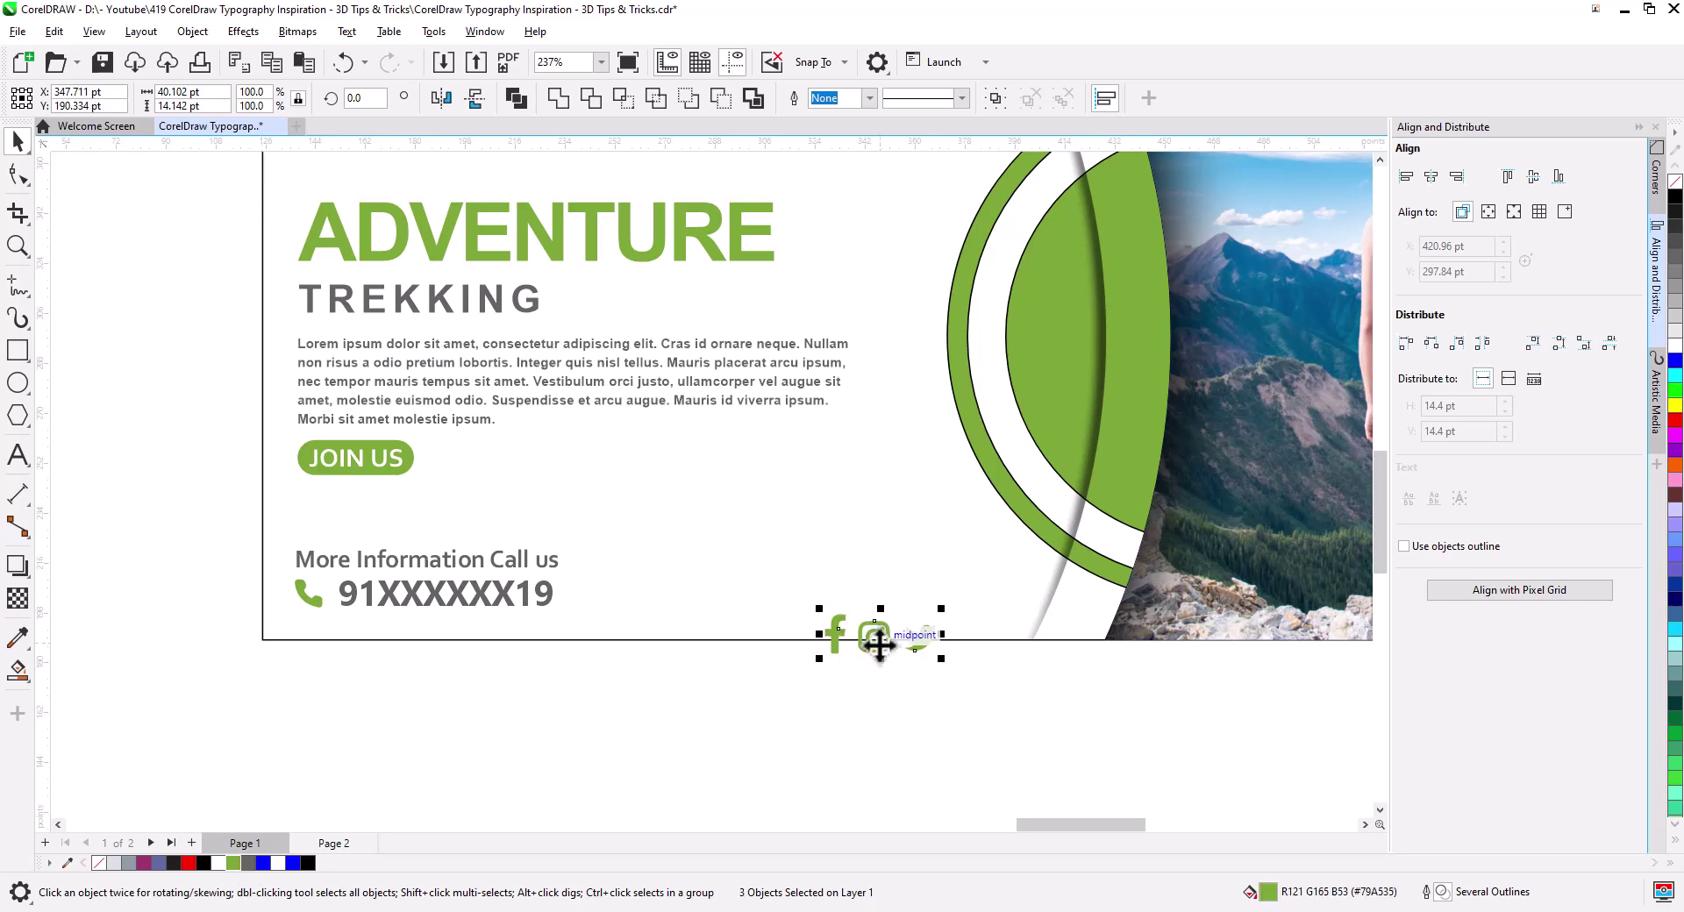
{"action": "left_click_drag", "start_coordinate": [879, 642], "coordinate": [845, 602]}
{"action": "right_click", "coordinate": [844, 602]}
{"action": "left_click", "coordinate": [925, 380]}
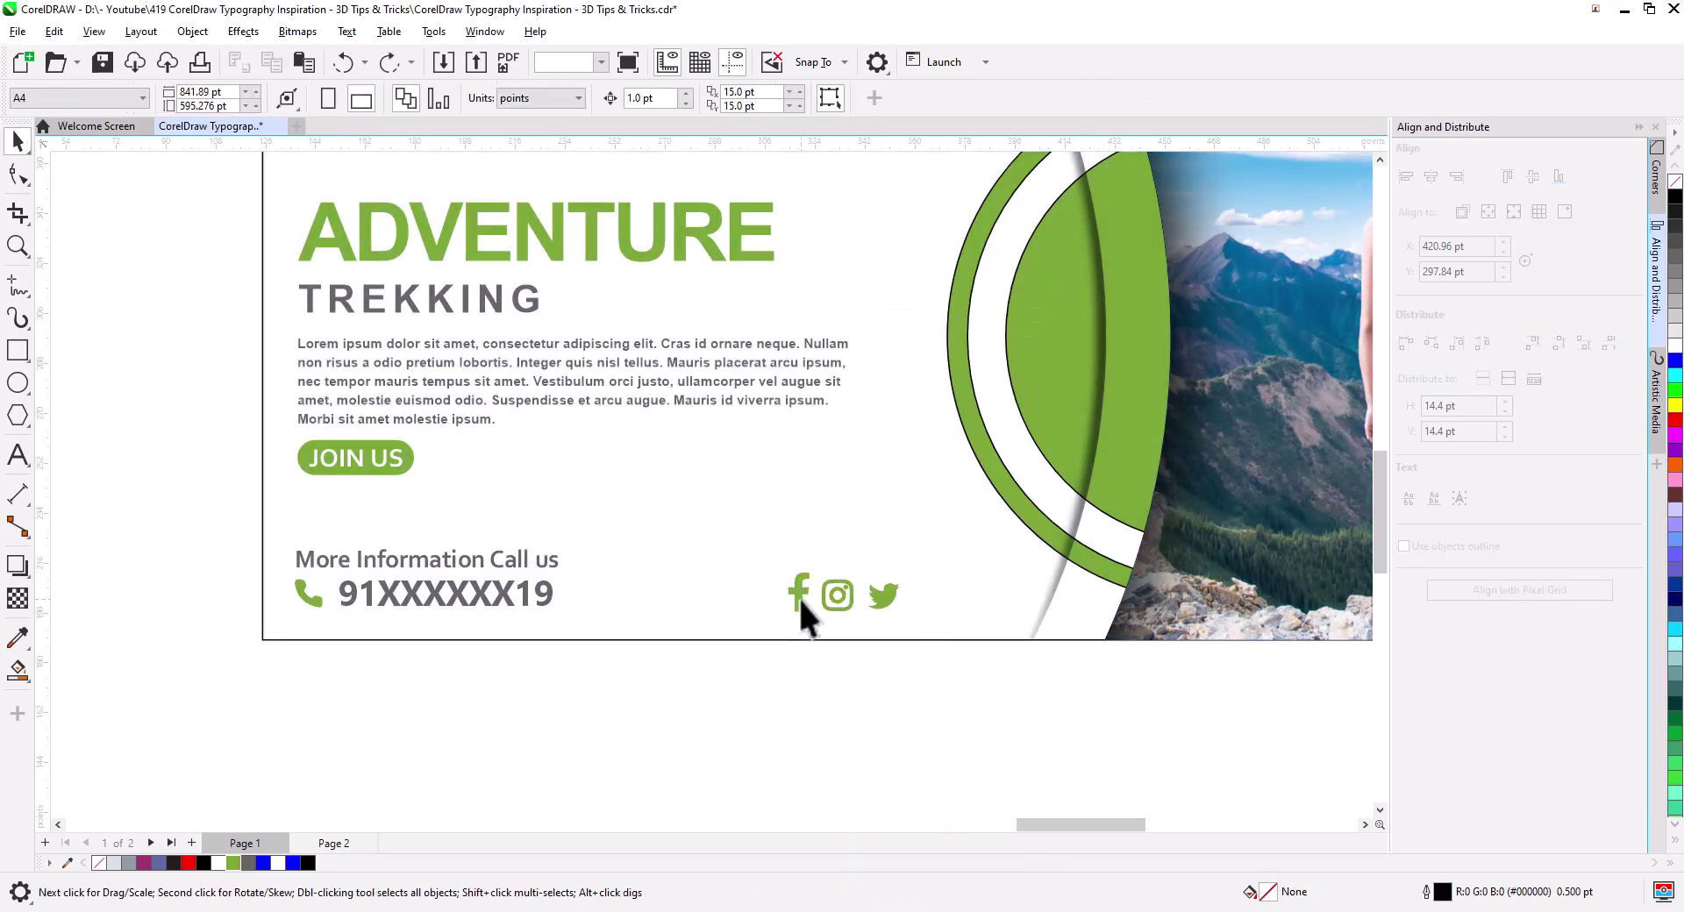
Step: Align the bottom edges of the social media icons and the green phone icon
{"action": "left_click", "coordinate": [312, 614], "text": "shift"}
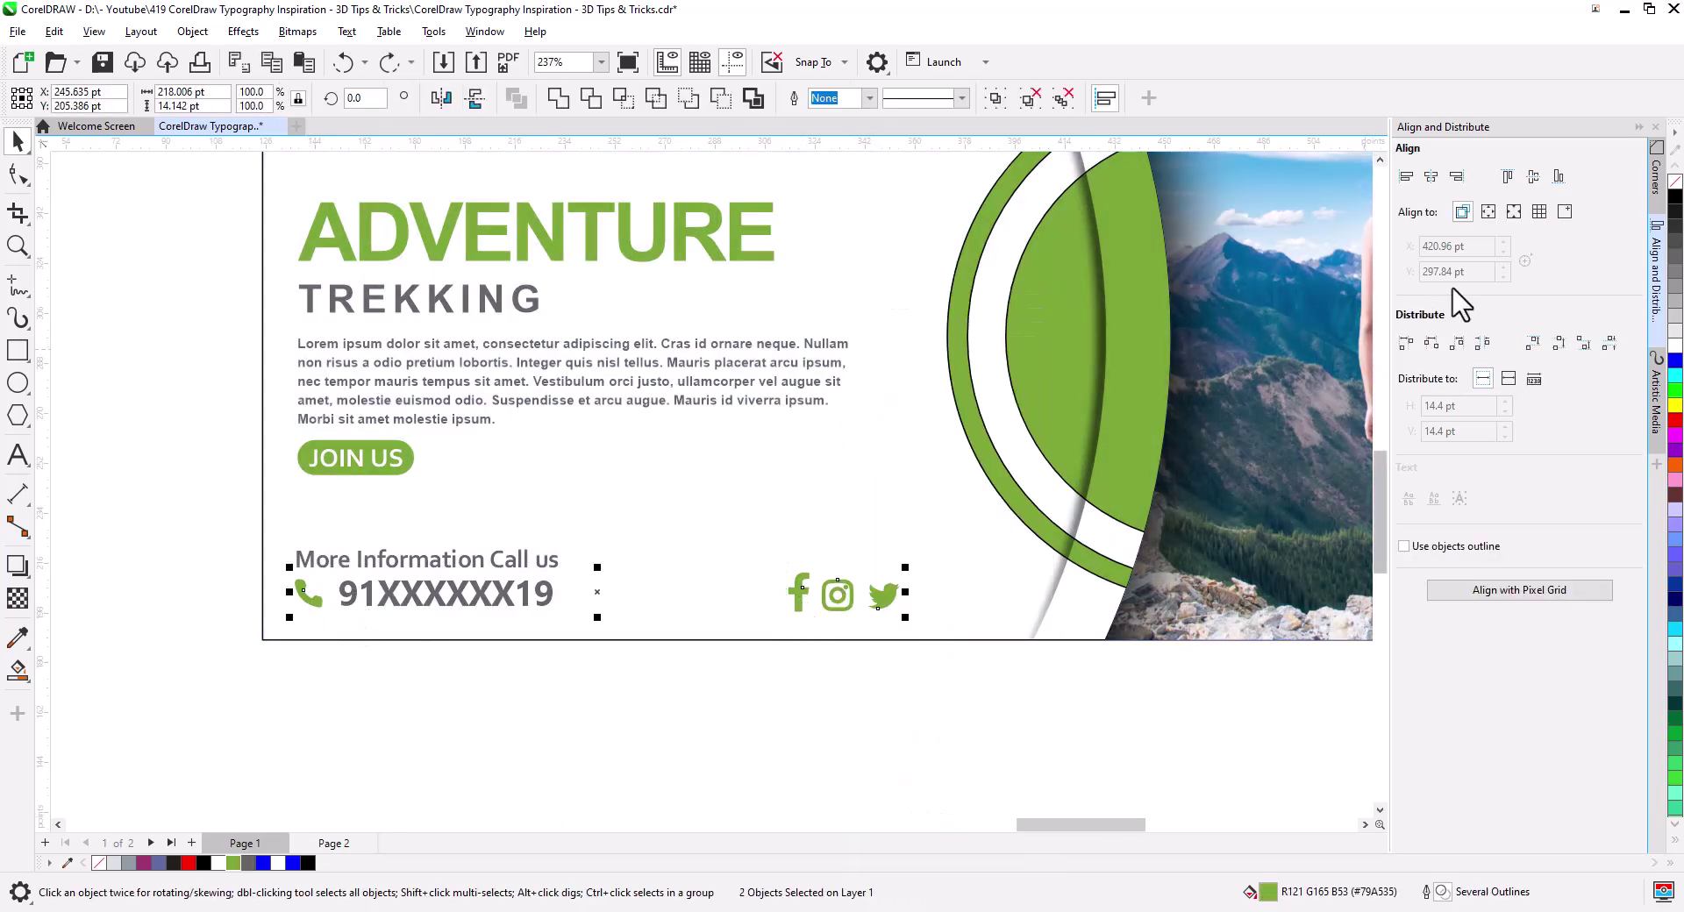
{"action": "left_click", "coordinate": [1559, 177]}
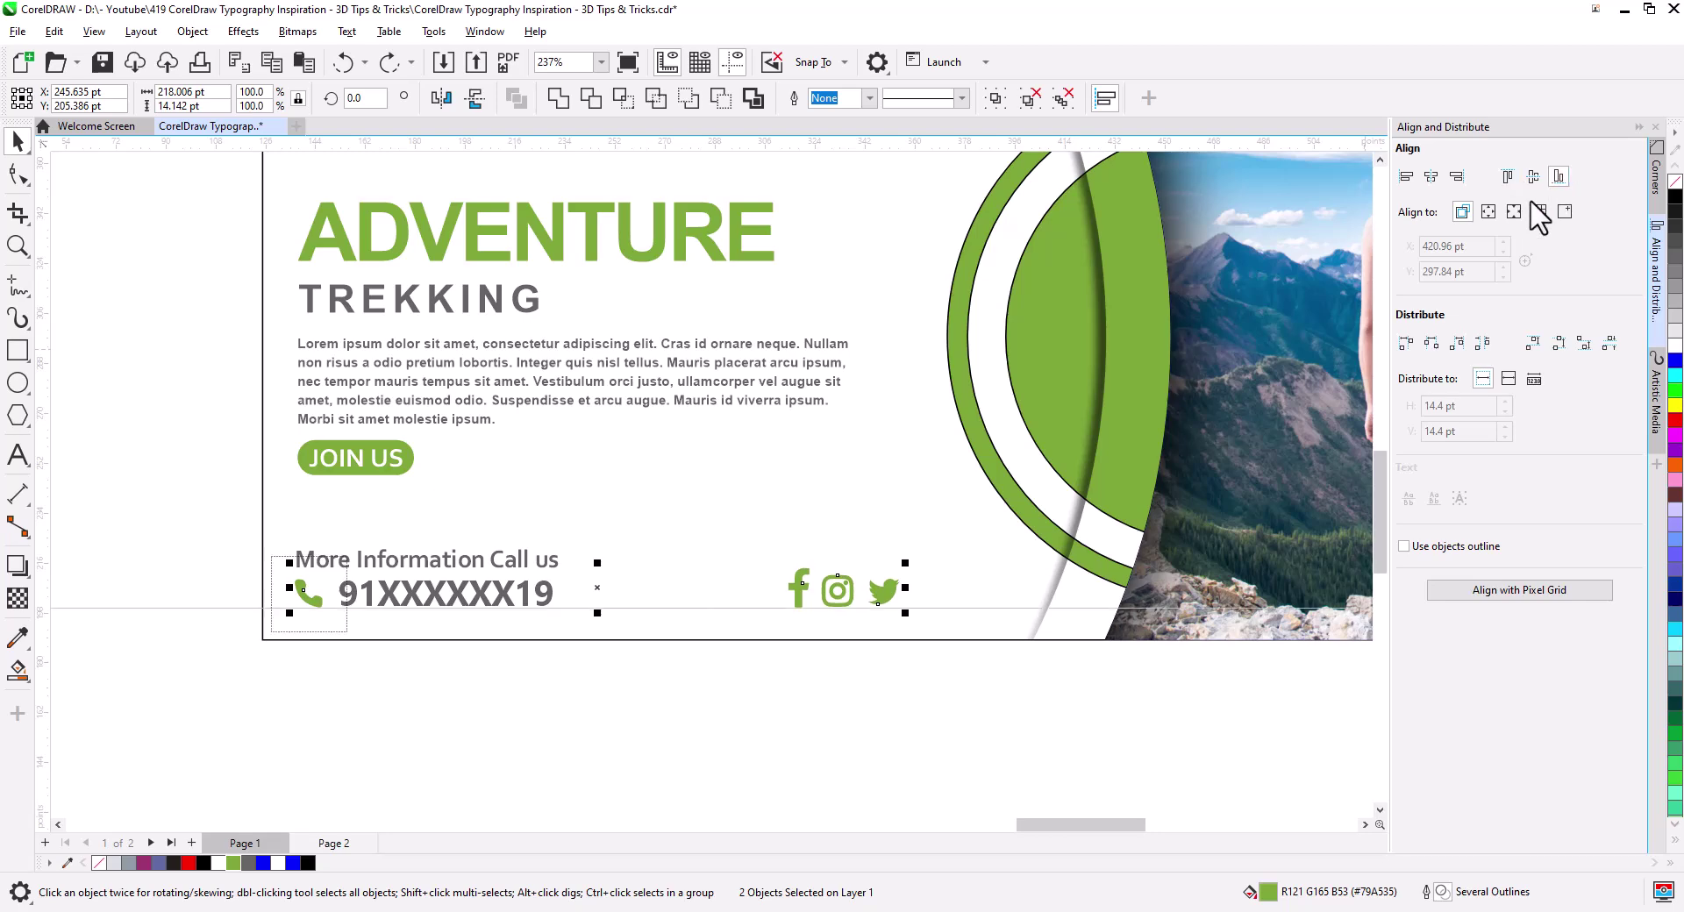
{"action": "left_click", "coordinate": [950, 679]}
Step: Remove the outlines from the circle shapes inside the cover's PowerClip frame and finish editing its contents
{"action": "scroll", "coordinate": [941, 707], "scroll_direction": "down", "scroll_amount": 2}
{"action": "left_click_drag", "start_coordinate": [1034, 709], "coordinate": [717, 709]}
{"action": "left_click", "coordinate": [658, 434]}
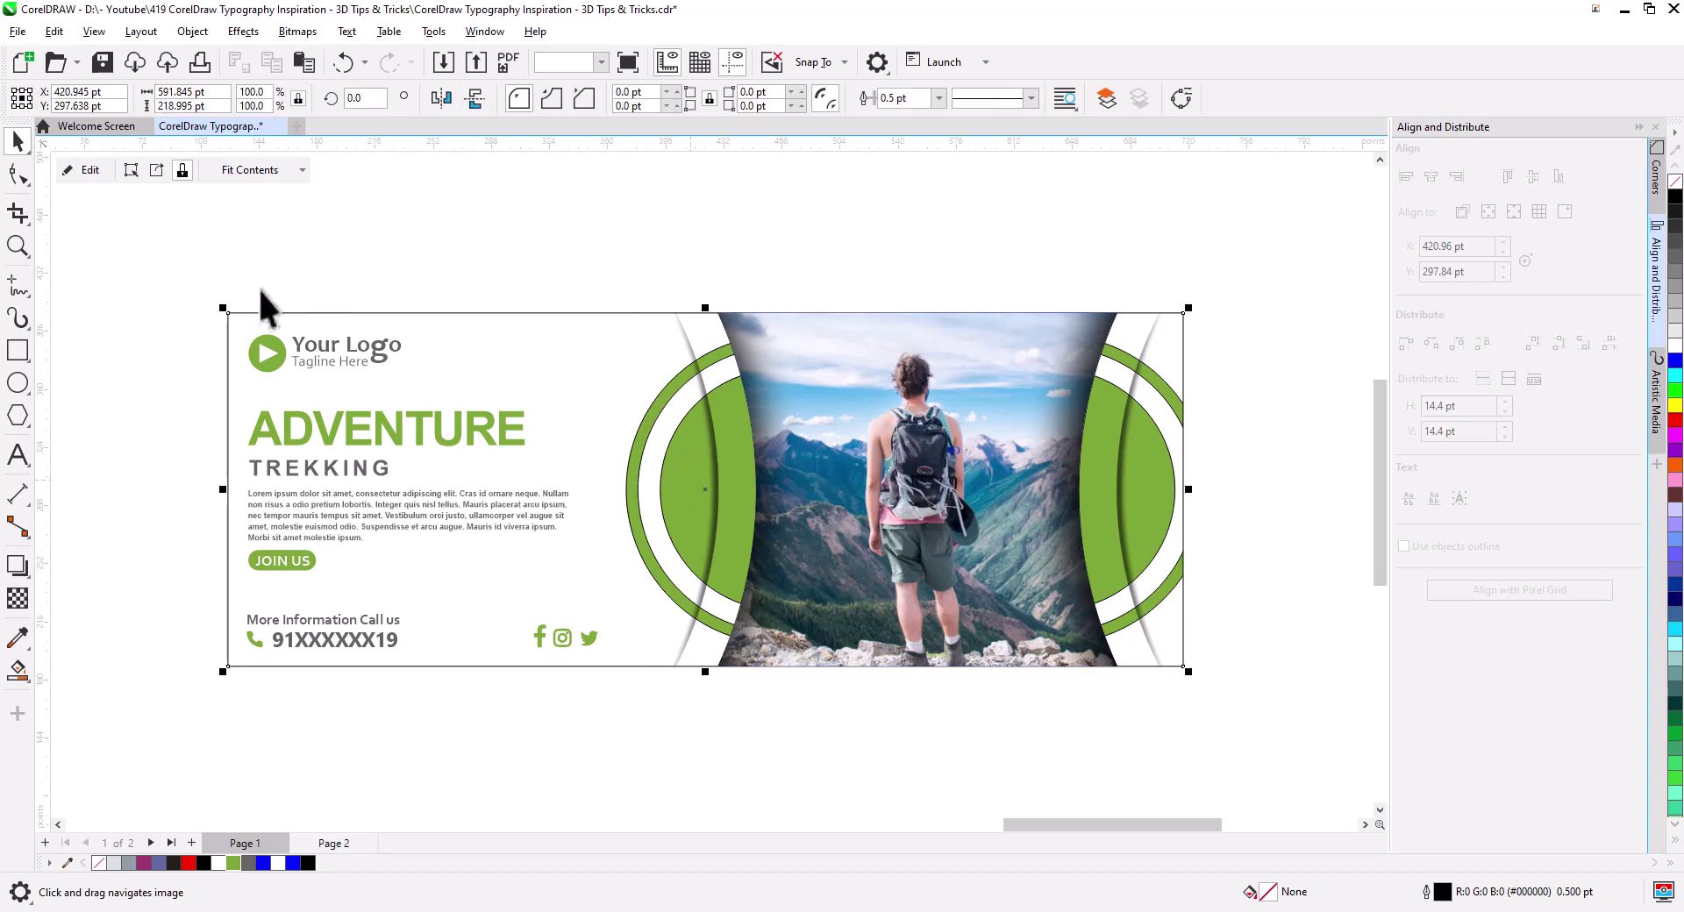
{"action": "left_click", "coordinate": [75, 169]}
{"action": "left_click", "coordinate": [211, 336]}
{"action": "scroll", "coordinate": [624, 553], "scroll_direction": "down", "scroll_amount": 5}
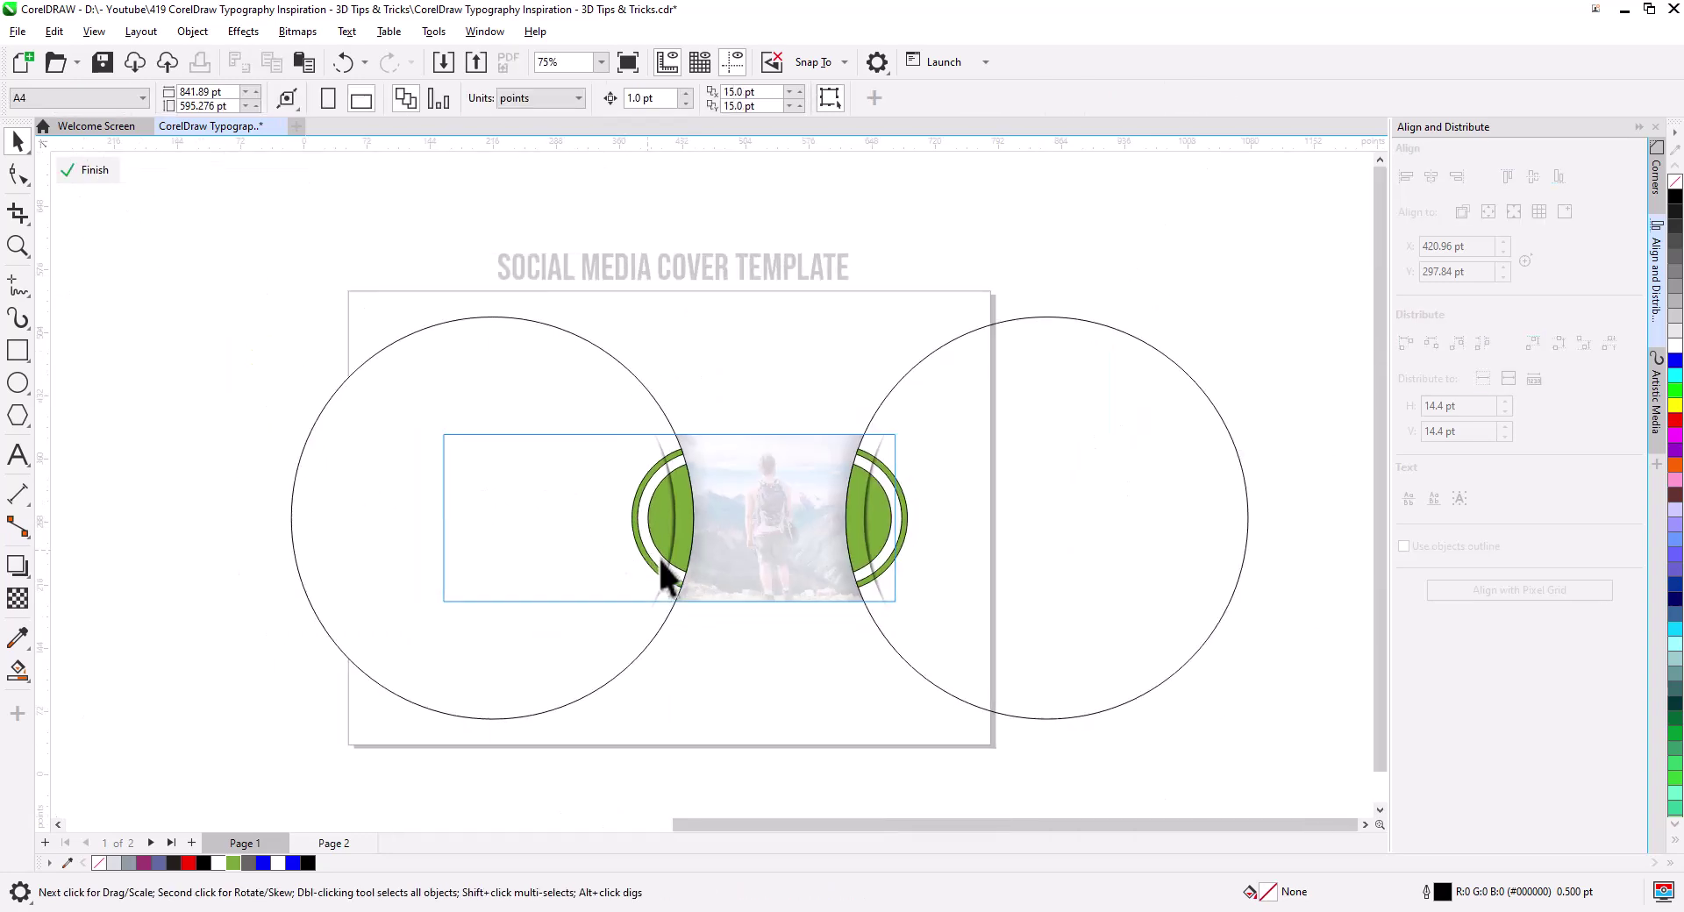
{"action": "left_click_drag", "start_coordinate": [339, 490], "coordinate": [290, 371]}
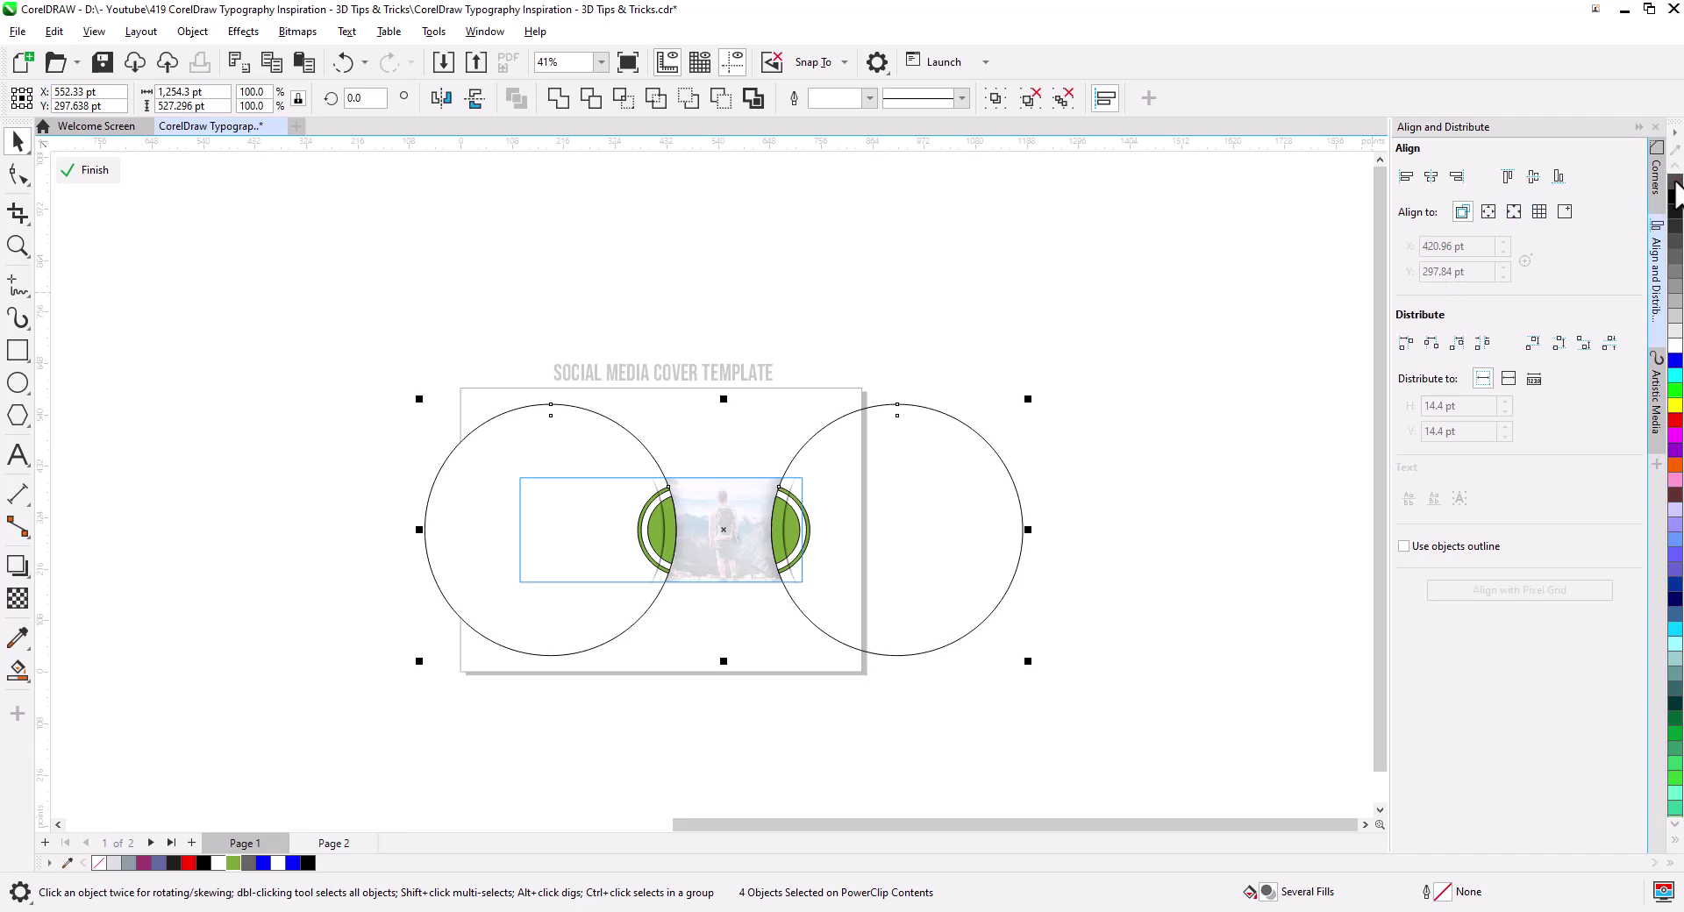
{"action": "left_click", "coordinate": [1237, 478]}
{"action": "scroll", "coordinate": [772, 544], "scroll_direction": "up", "scroll_amount": 3}
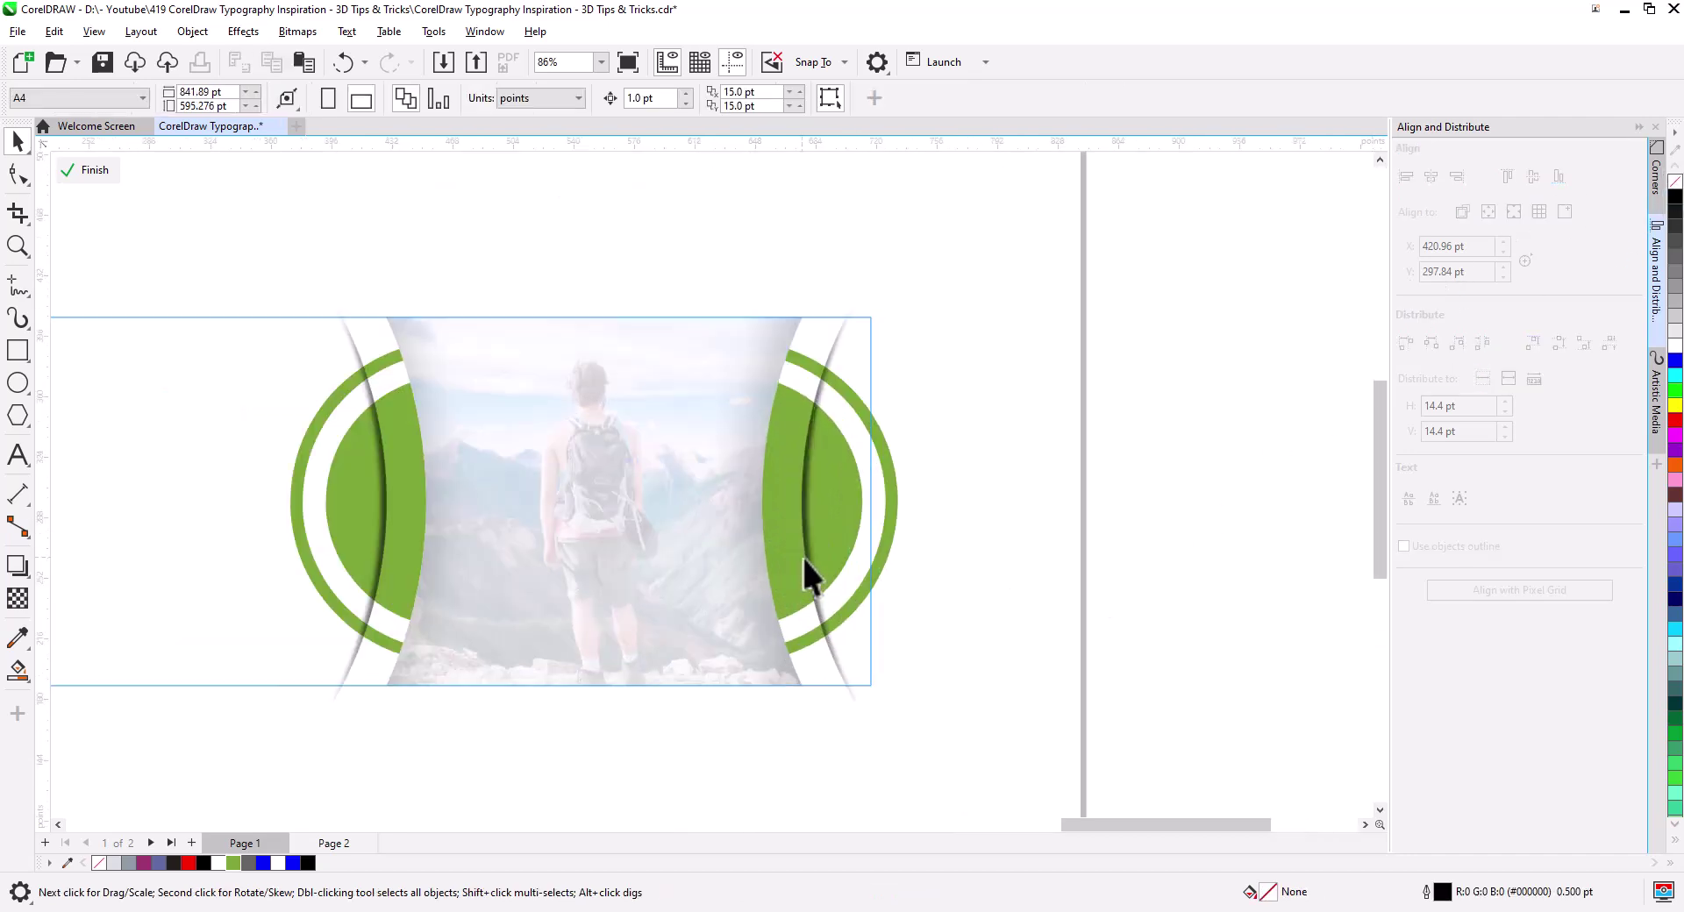
{"action": "left_click", "coordinate": [100, 178]}
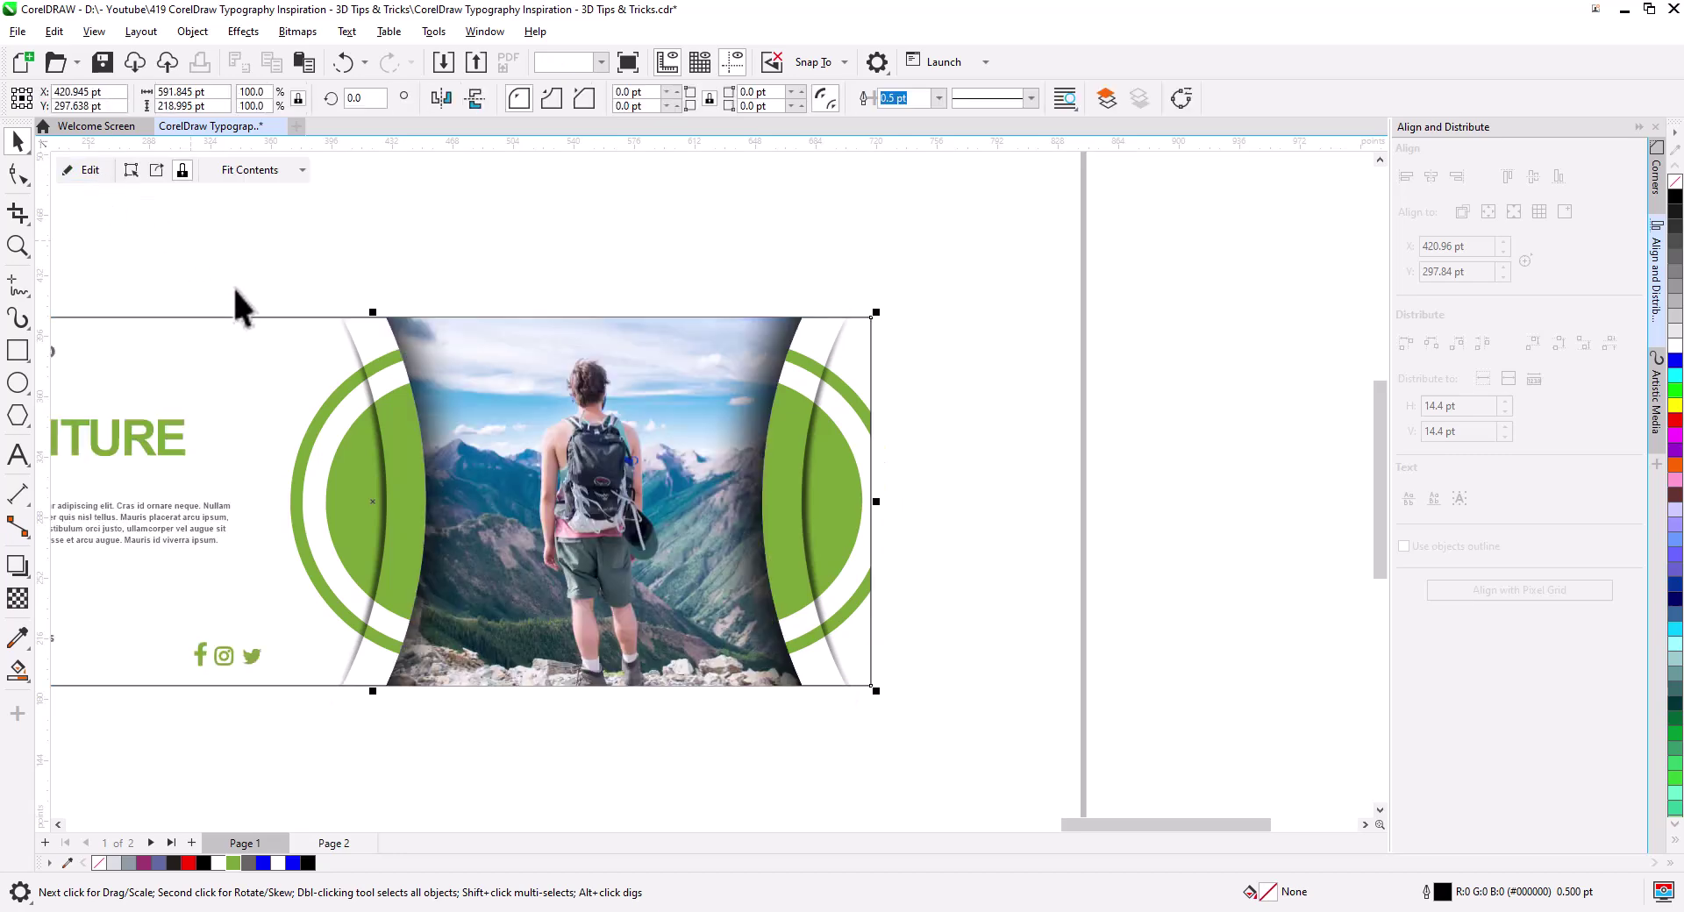
Step: Open the hiker photo's PowerClip contents and group the two blurred black shadow shapes
{"action": "scroll", "coordinate": [398, 463], "scroll_direction": "down", "scroll_amount": 1}
{"action": "left_click_drag", "start_coordinate": [406, 498], "coordinate": [638, 481]}
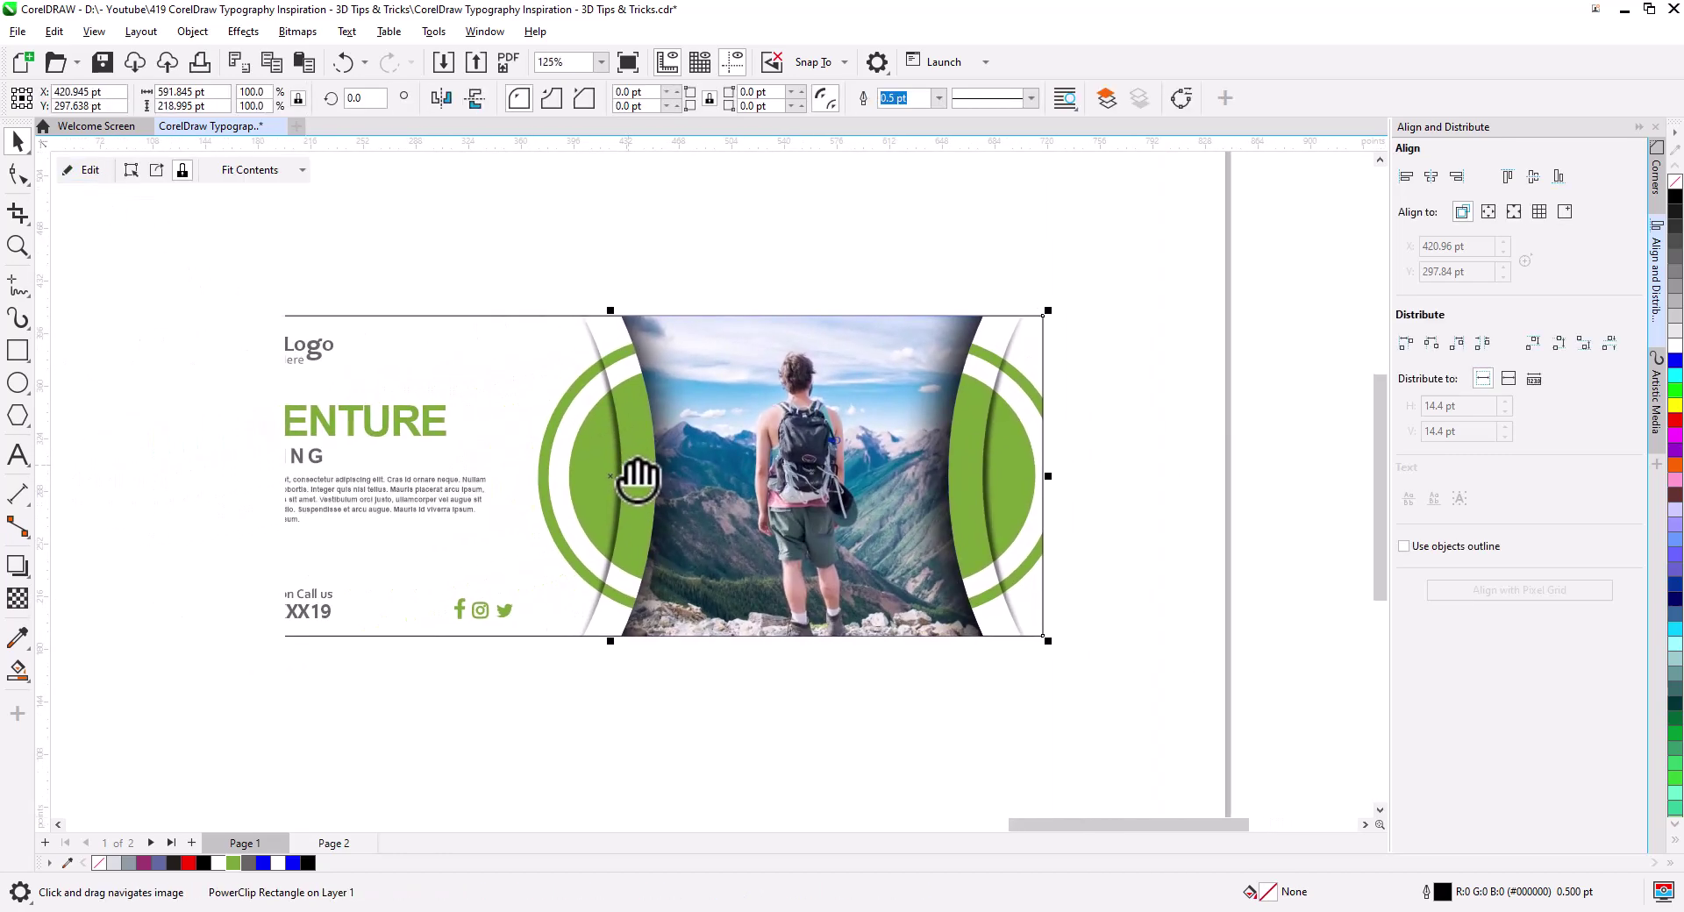
{"action": "left_click", "coordinate": [529, 274]}
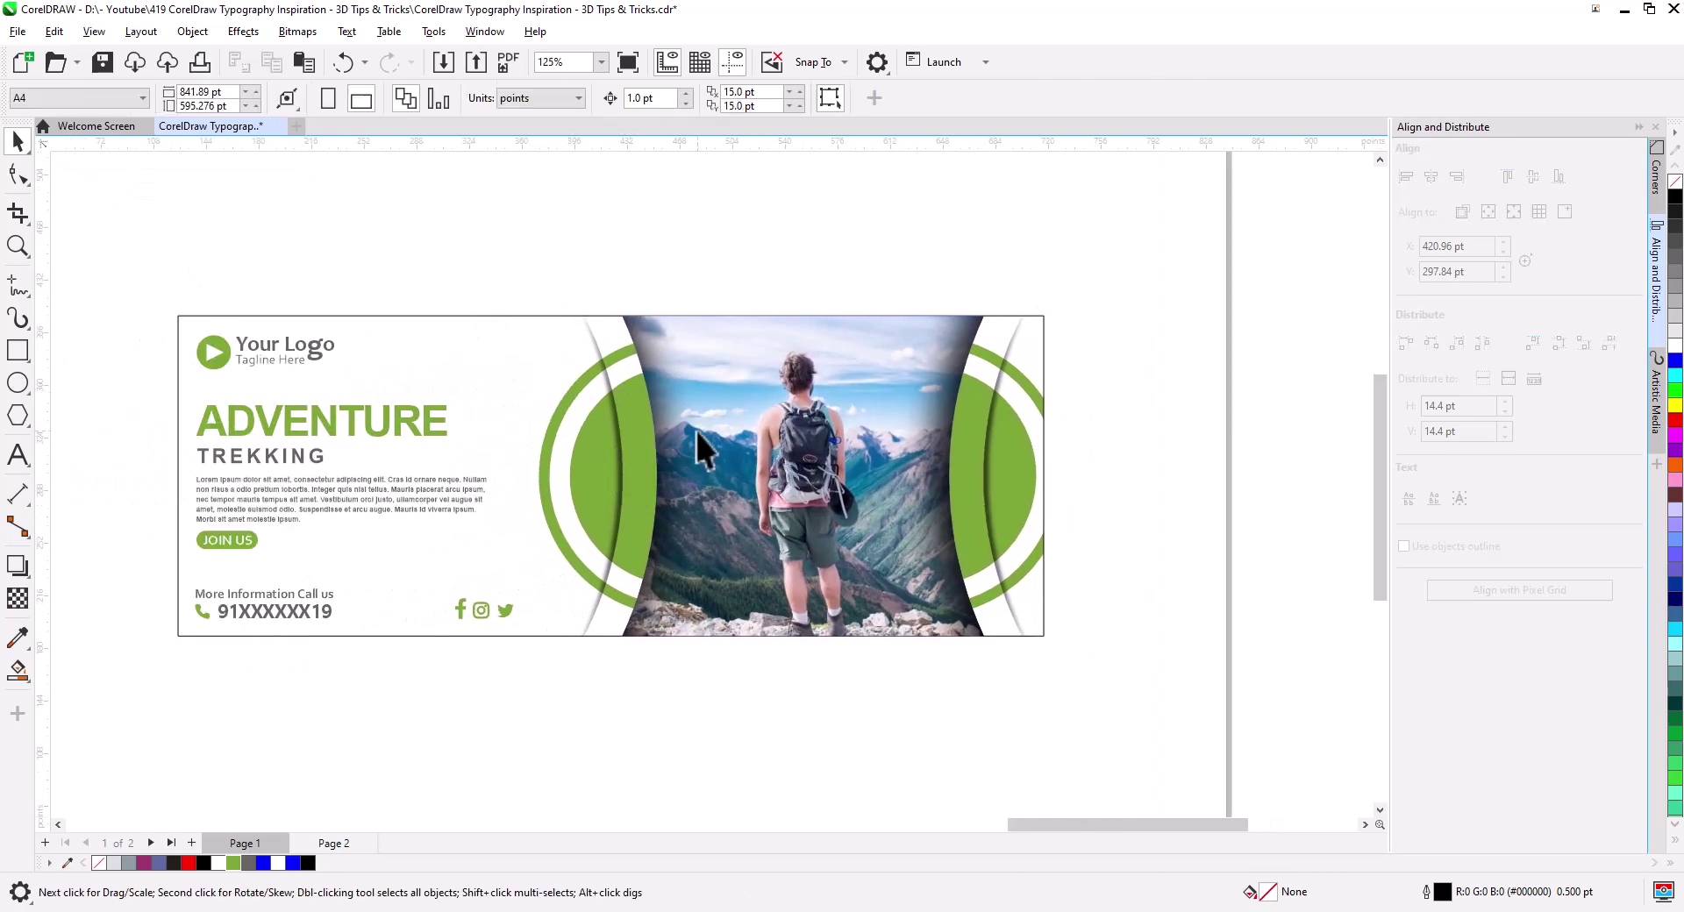
{"action": "left_click", "coordinate": [930, 533]}
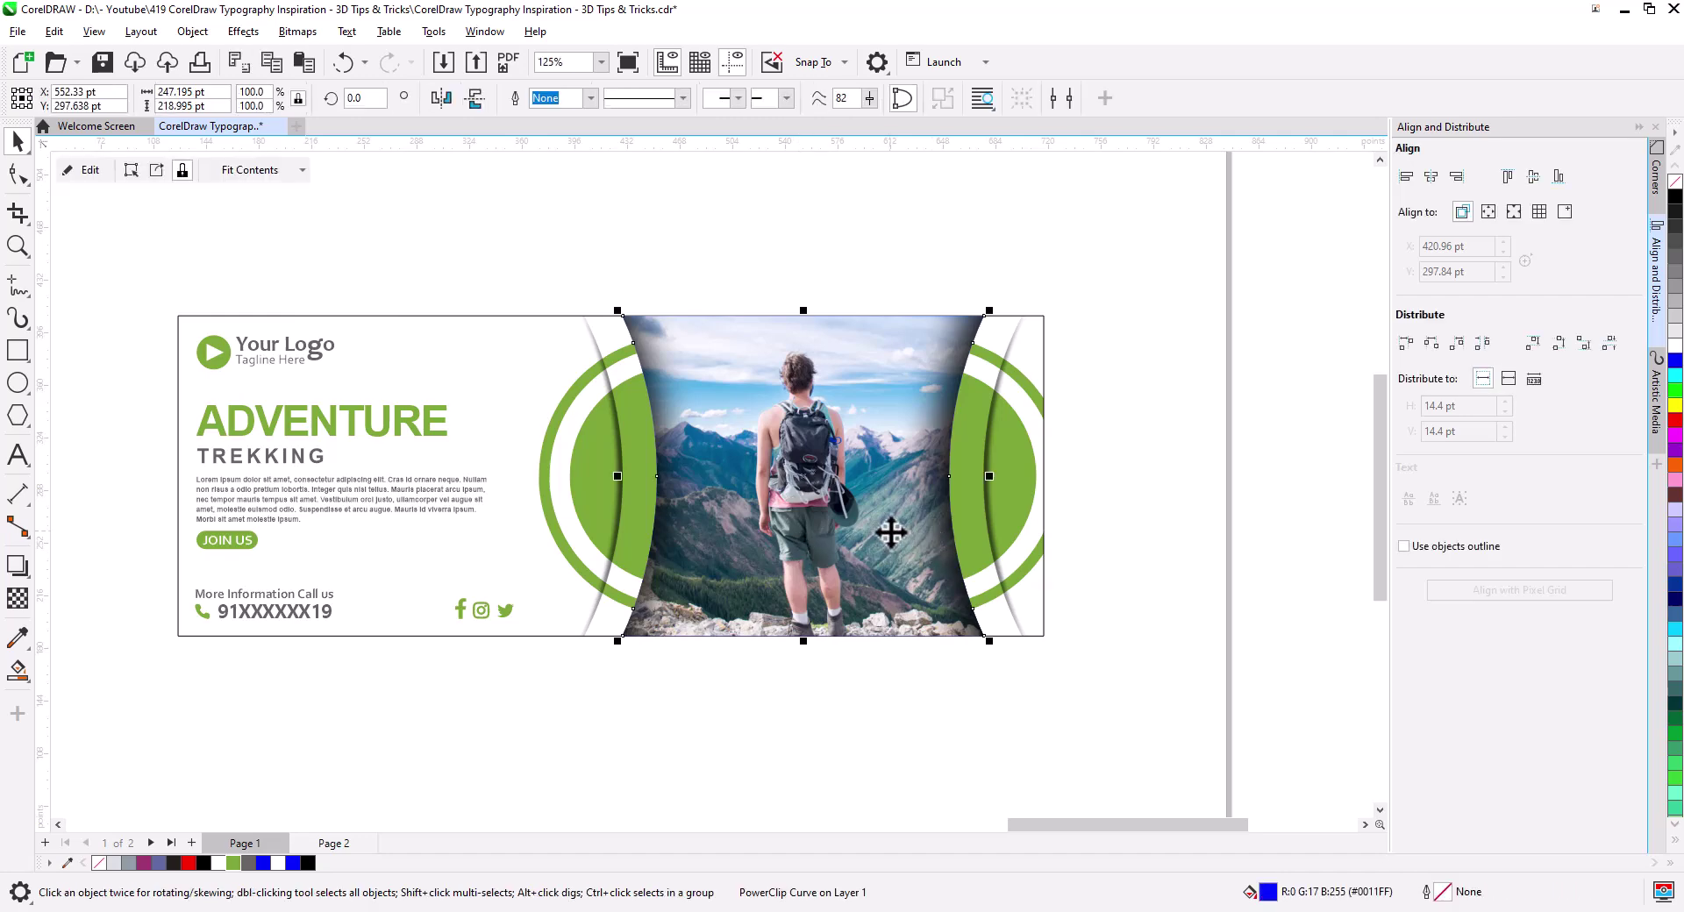
{"action": "left_click", "coordinate": [88, 170]}
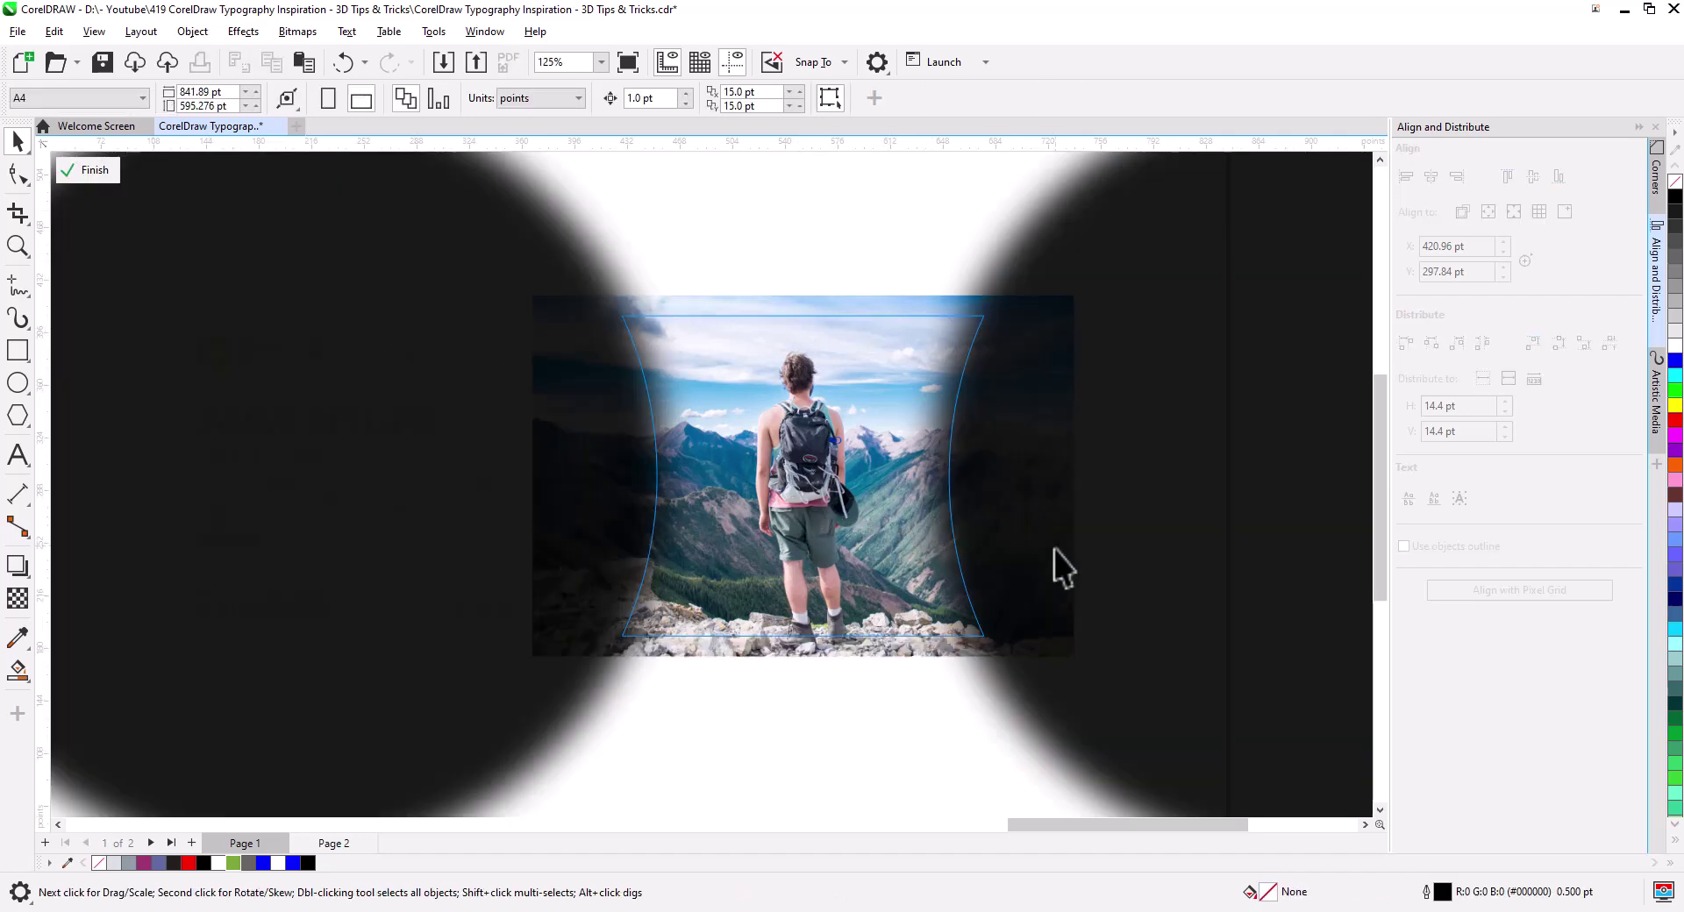
{"action": "left_click", "coordinate": [1057, 461]}
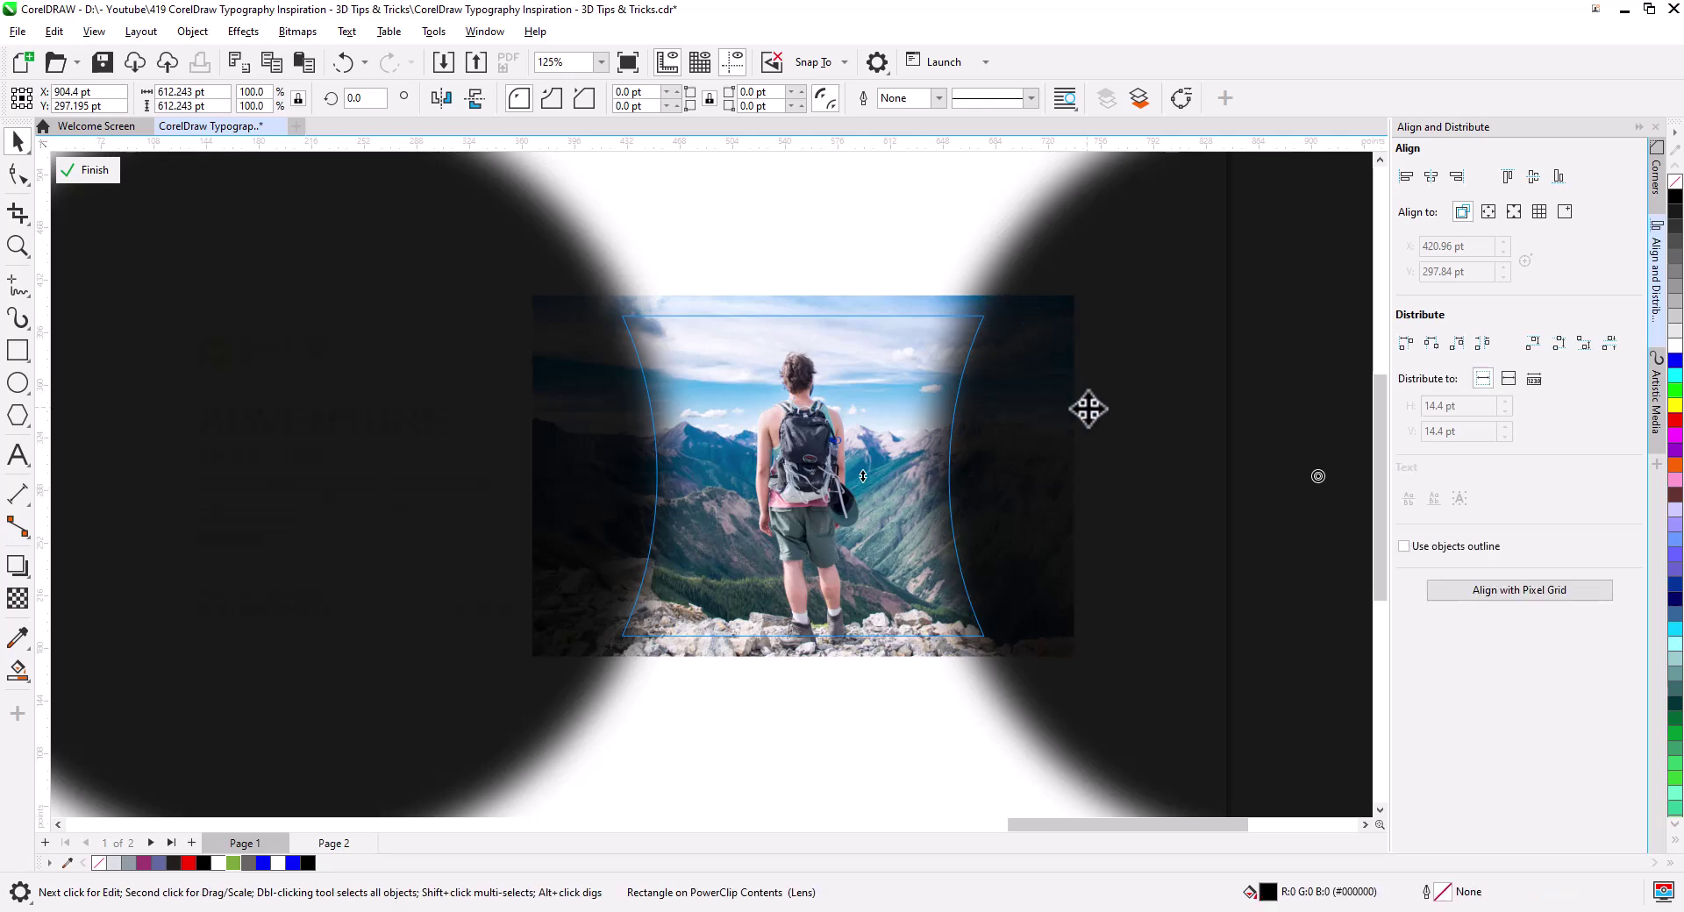
{"action": "mouse_move", "coordinate": [1088, 410]}
{"action": "left_mouse_down"}
{"action": "mouse_move", "coordinate": [1104, 407]}
{"action": "mouse_move", "coordinate": [1102, 436]}
{"action": "mouse_move", "coordinate": [554, 518]}
{"action": "left_mouse_up"}
{"action": "left_click", "coordinate": [1203, 443], "text": "shift"}
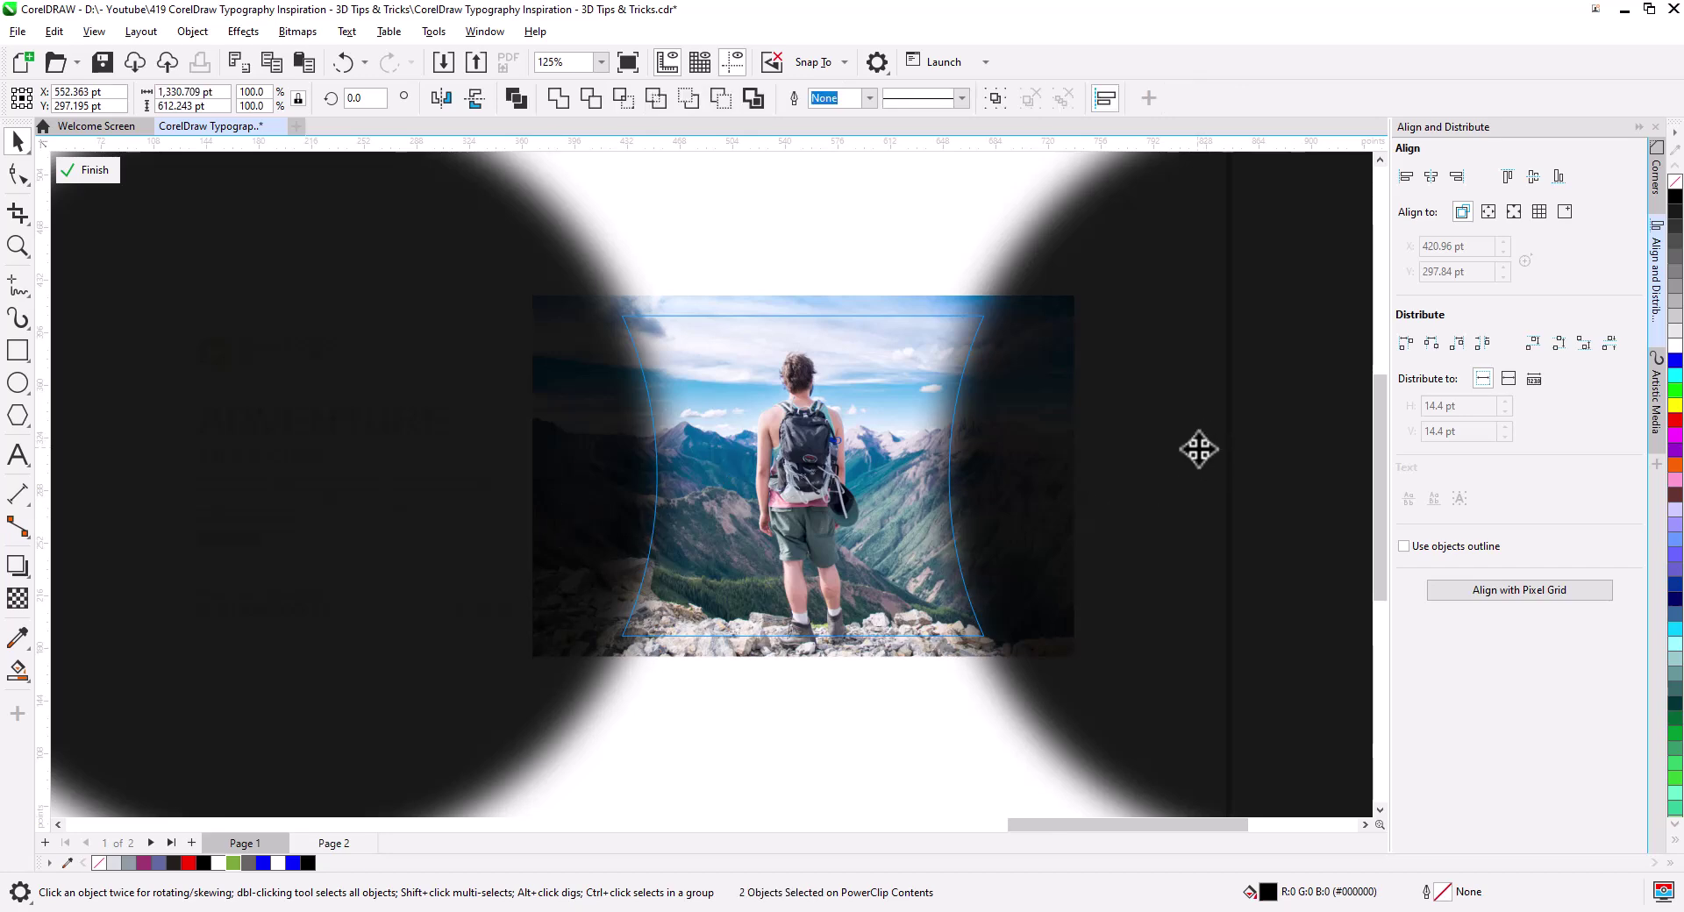
{"action": "right_click", "coordinate": [1296, 272]}
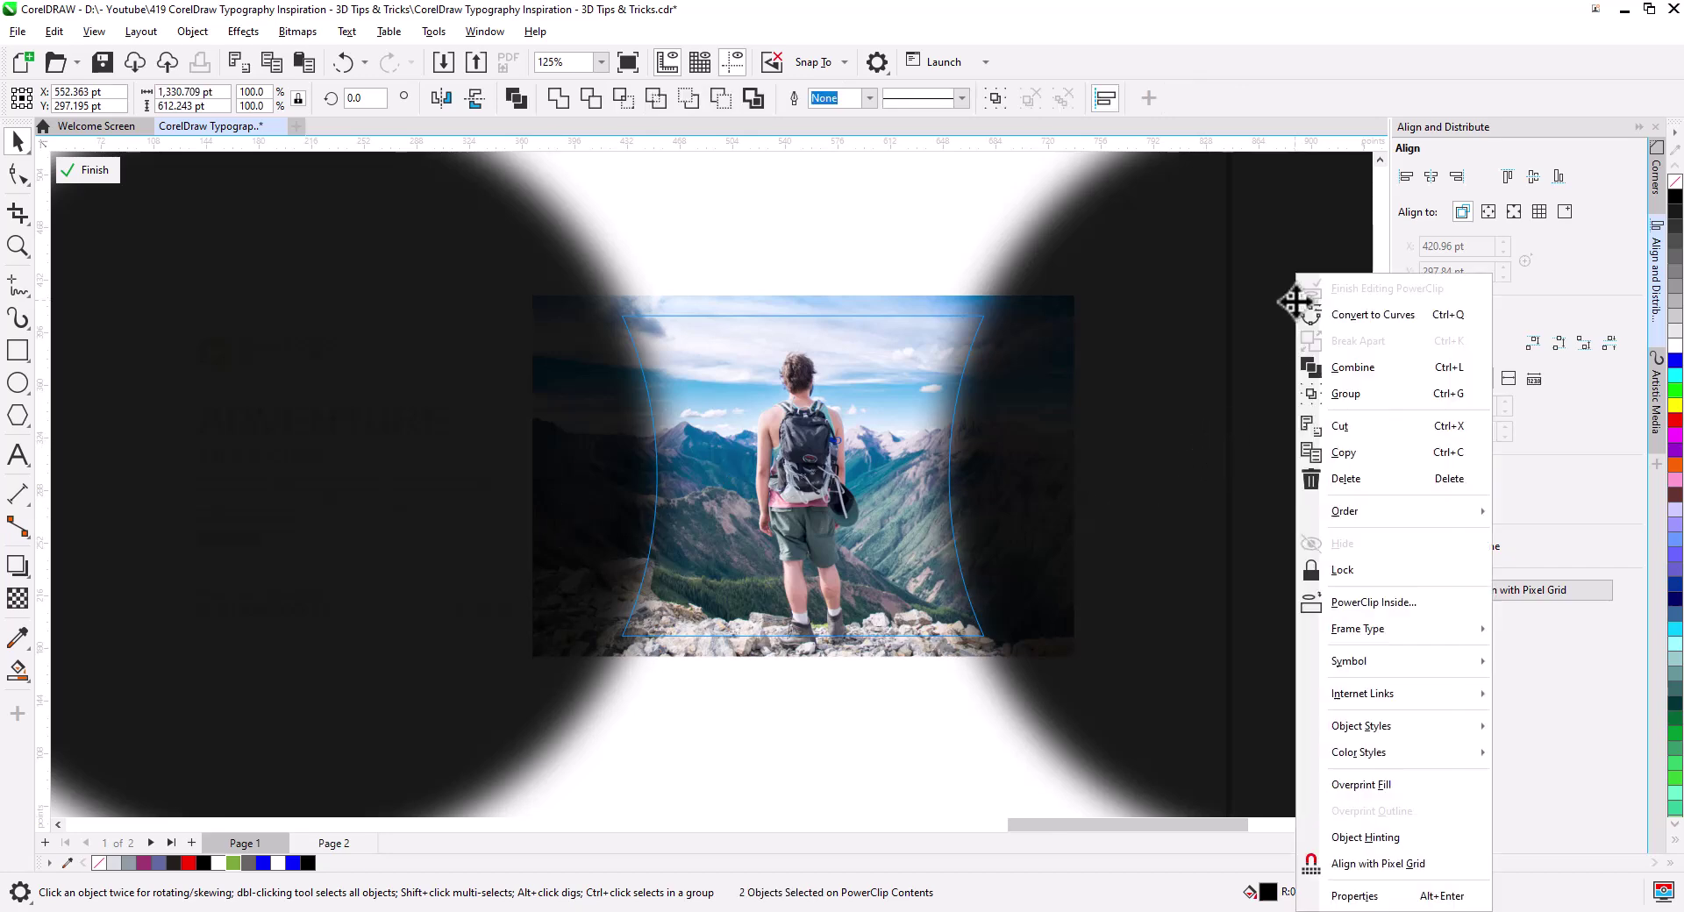
{"action": "left_click", "coordinate": [1345, 392]}
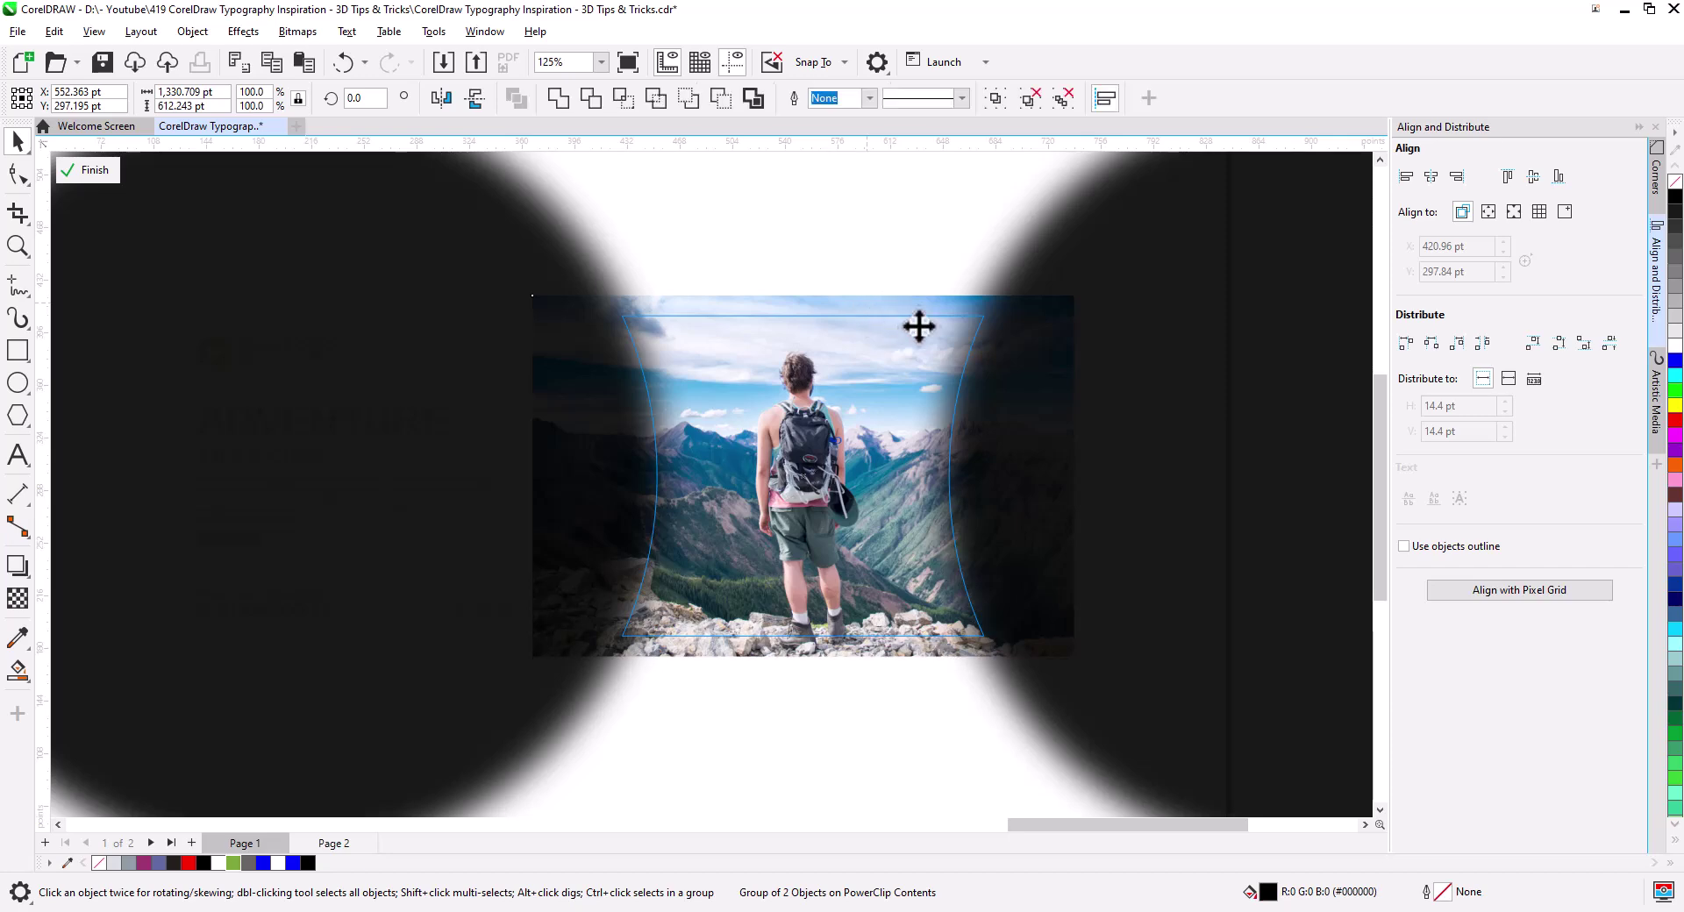
Step: Centre the grouped shadows horizontally on the hiker photo and finish editing the PowerClip
{"action": "left_click", "coordinate": [1430, 177]}
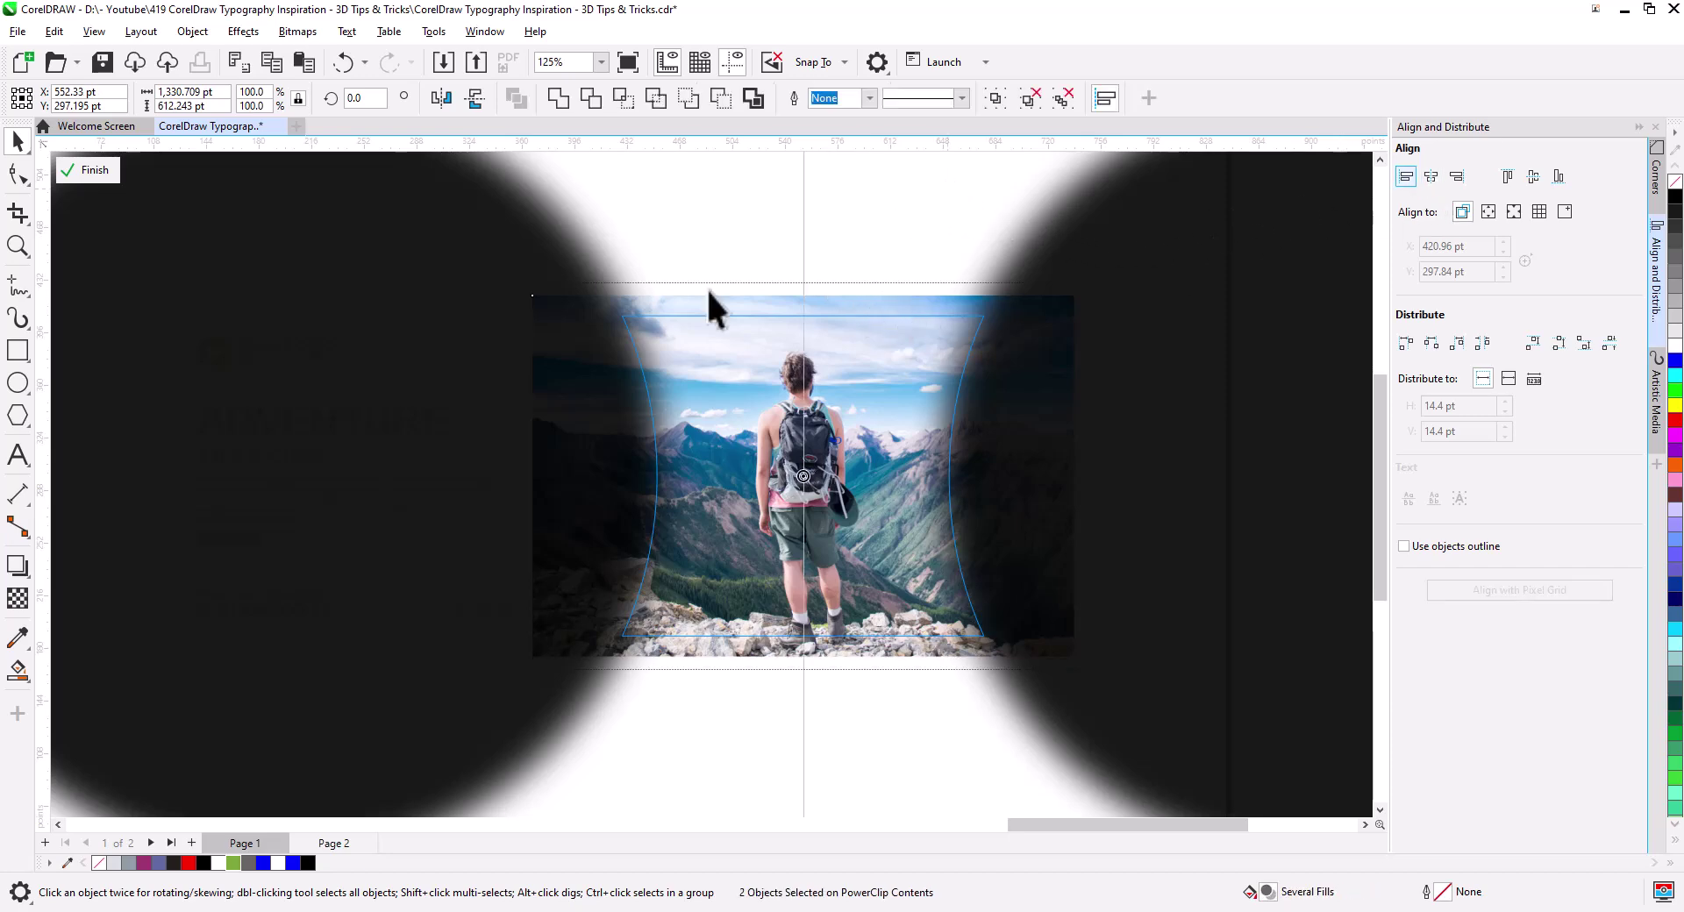
{"action": "left_click", "coordinate": [92, 171]}
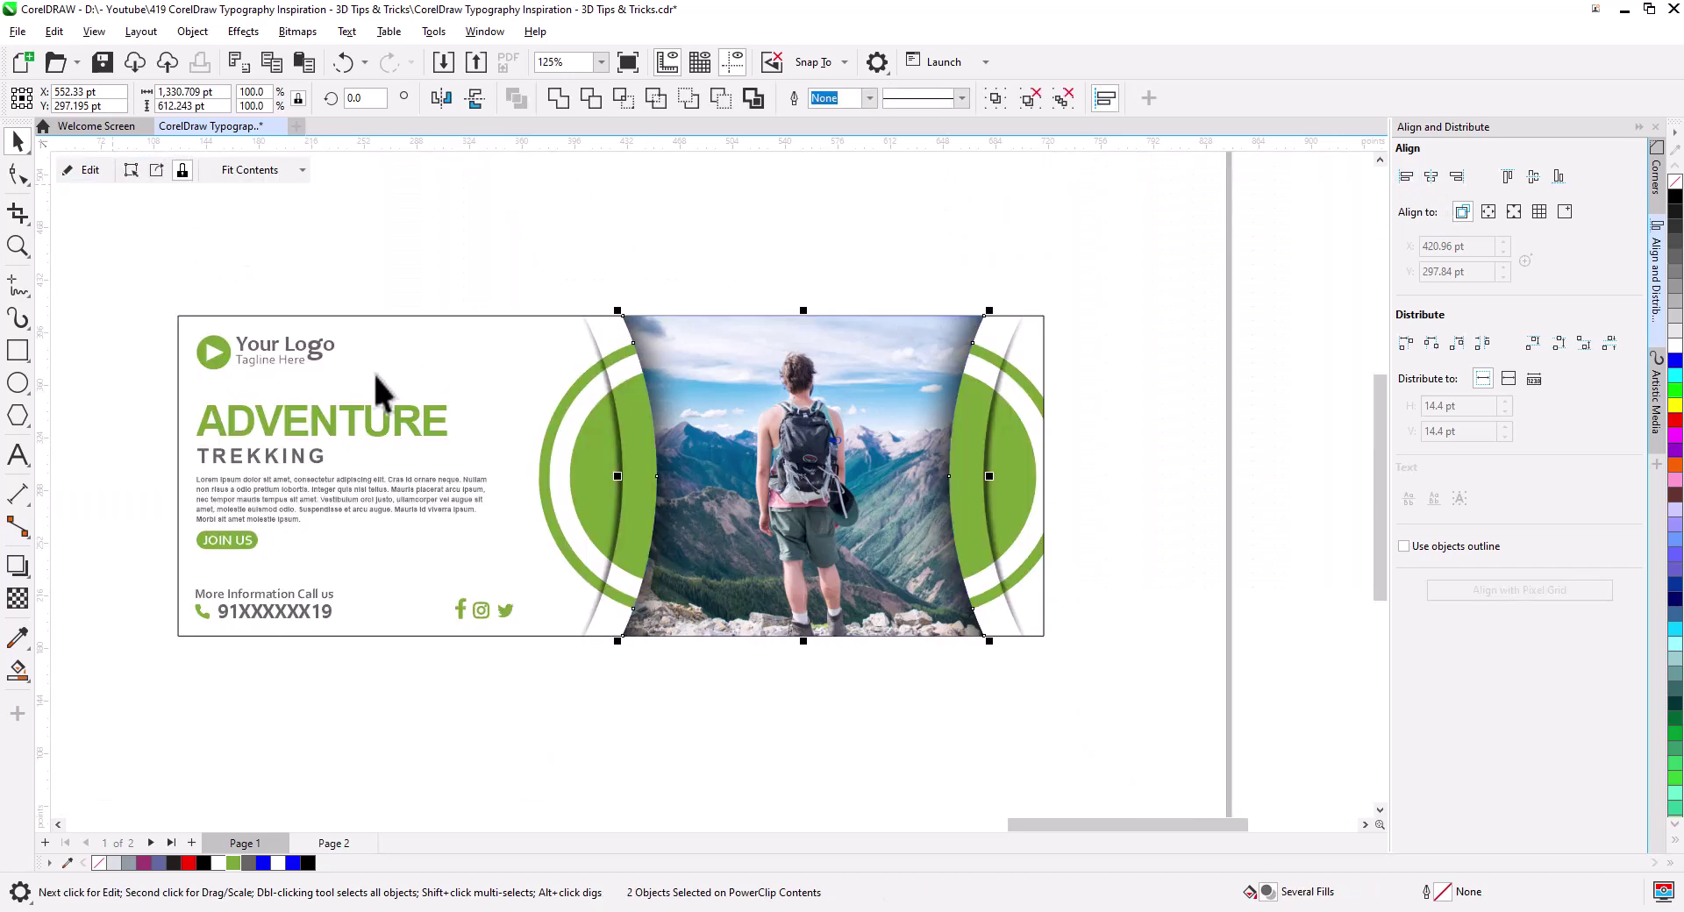
{"action": "left_click", "coordinate": [1125, 449]}
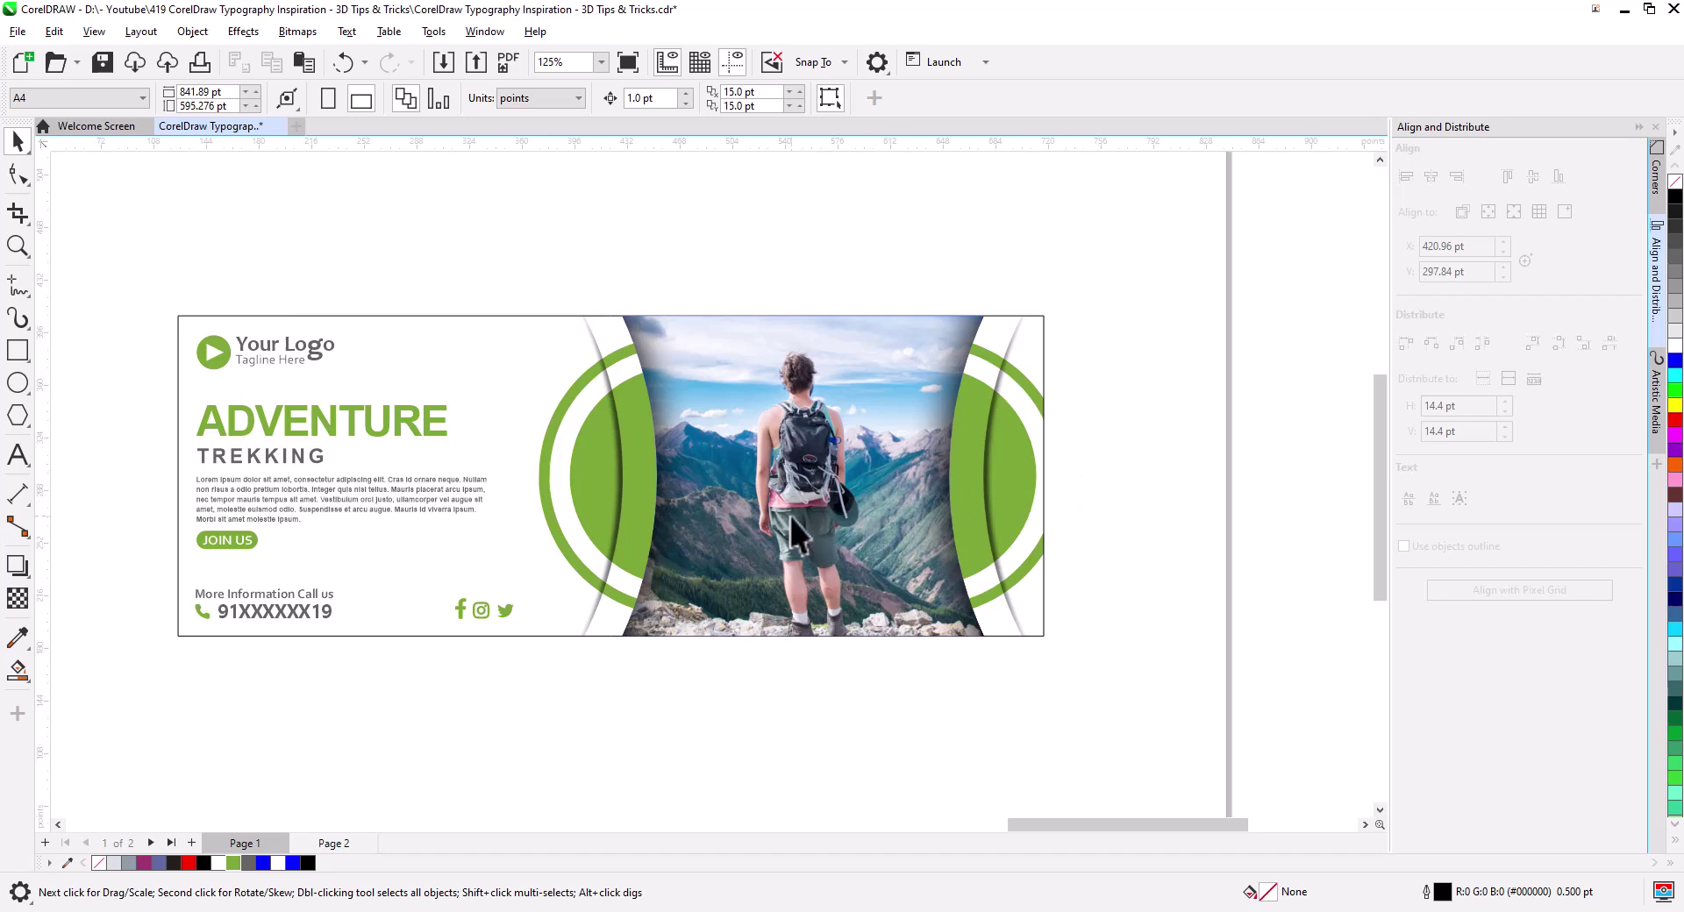
Step: Inside the cover's PowerClip, shrink the circle holding the left curved shadow to about 422 pt and reposition it over the left green circle
{"action": "scroll", "coordinate": [791, 517], "scroll_direction": "up", "scroll_amount": 2}
{"action": "left_click_drag", "start_coordinate": [899, 545], "coordinate": [906, 545]}
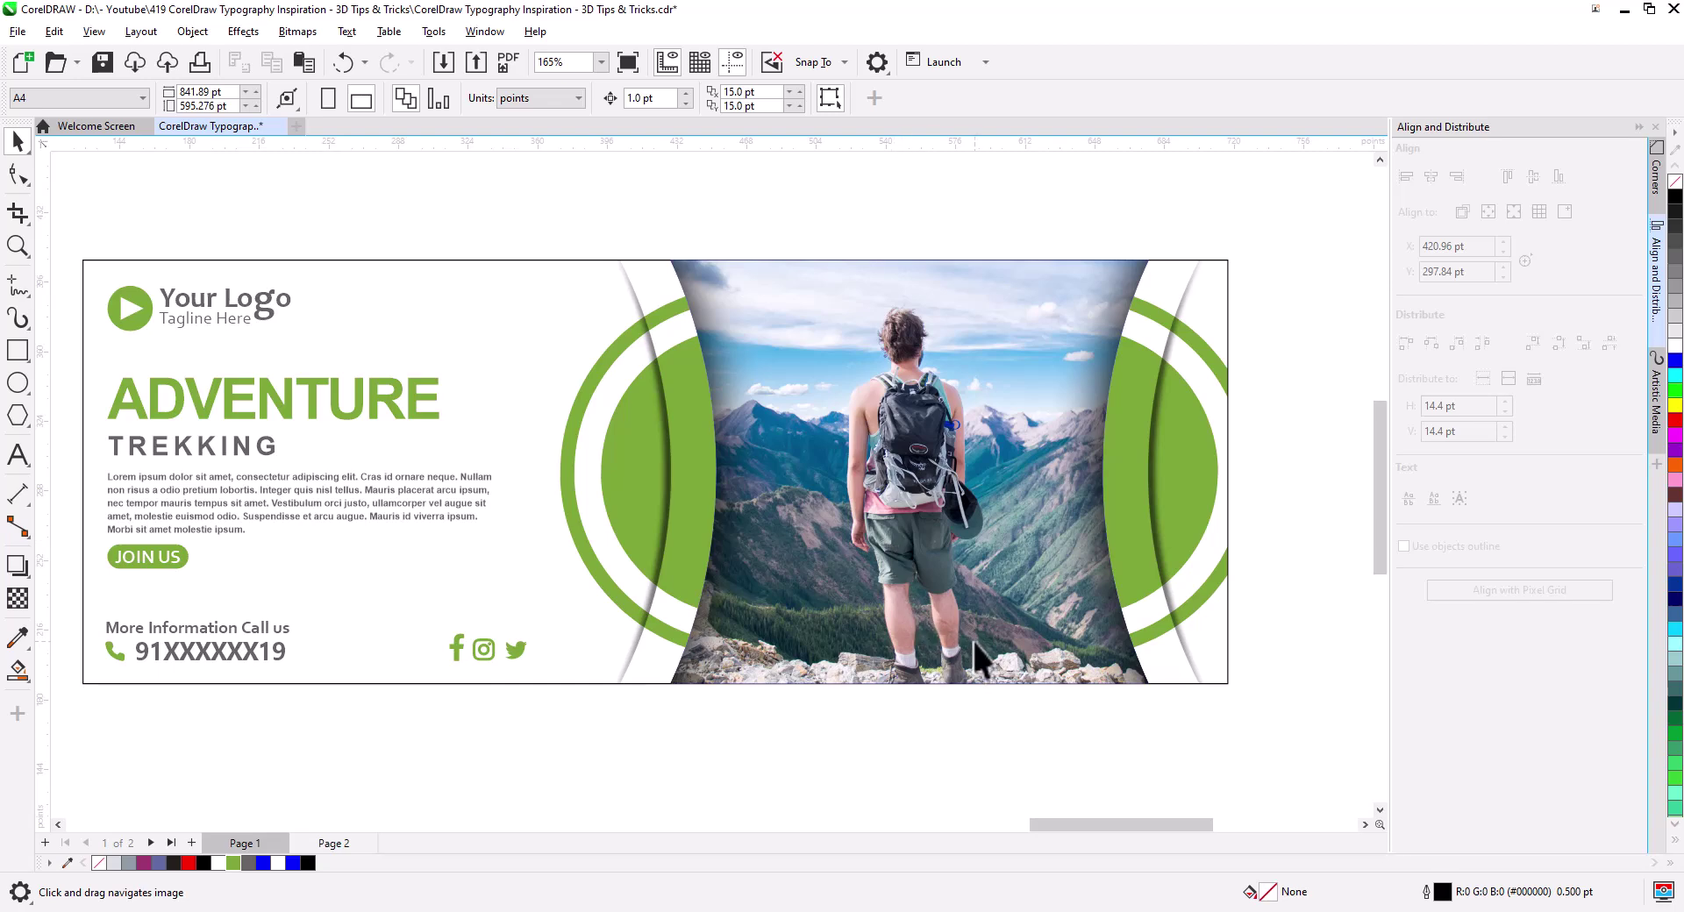
{"action": "left_click", "coordinate": [677, 539]}
{"action": "left_click", "coordinate": [74, 169]}
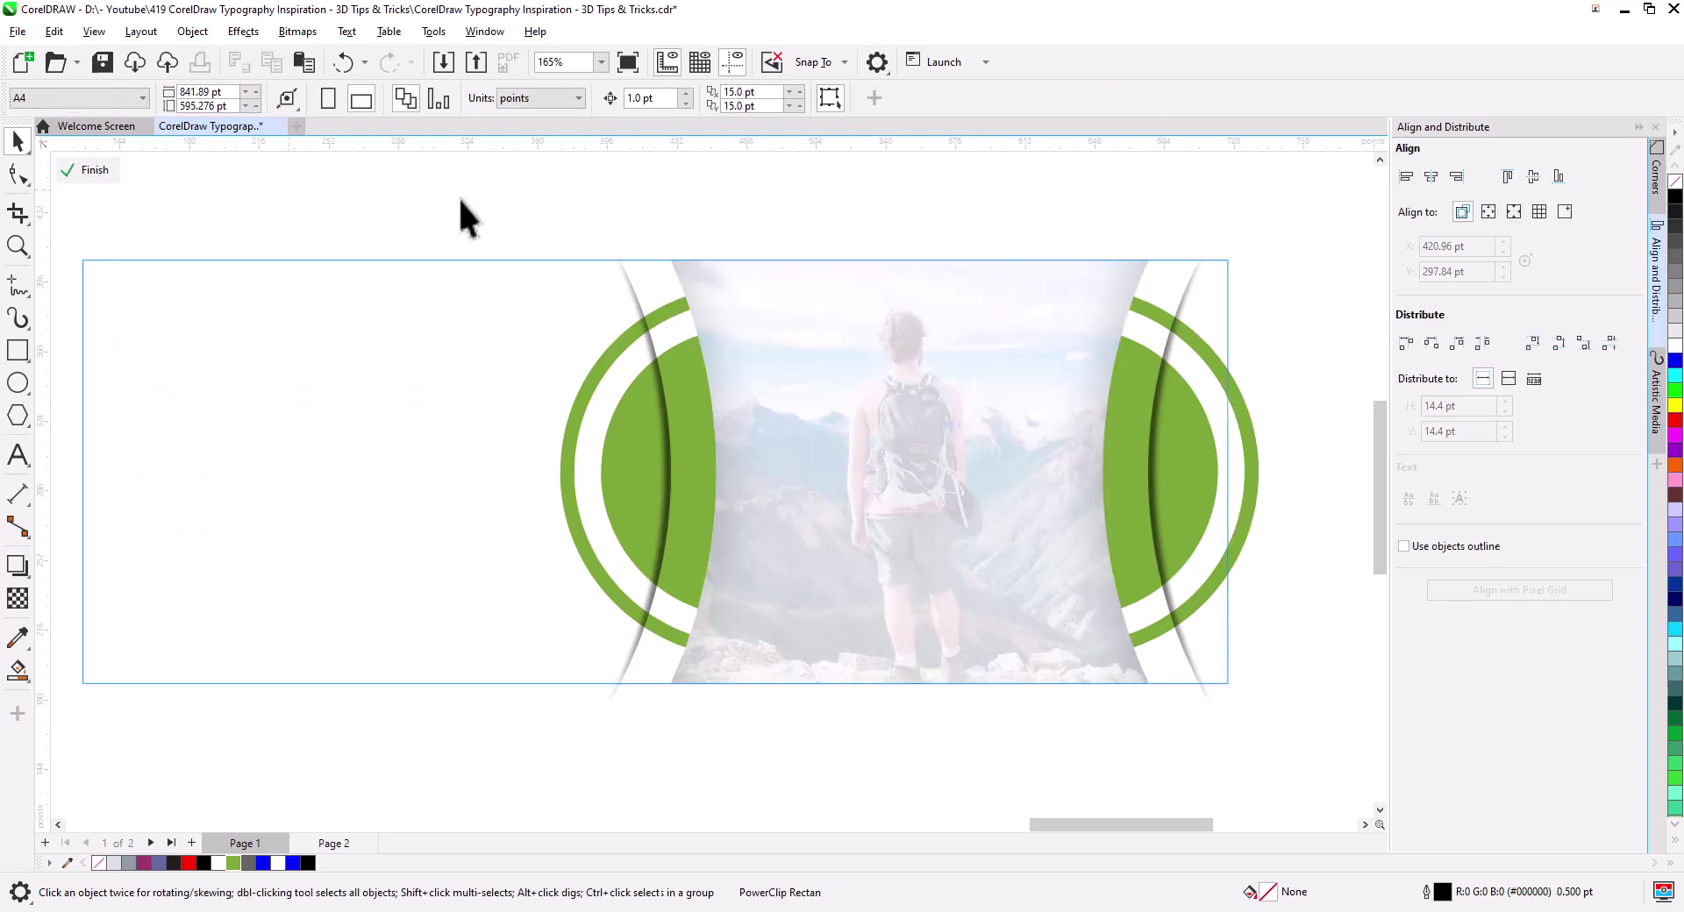
{"action": "left_click", "coordinate": [601, 459]}
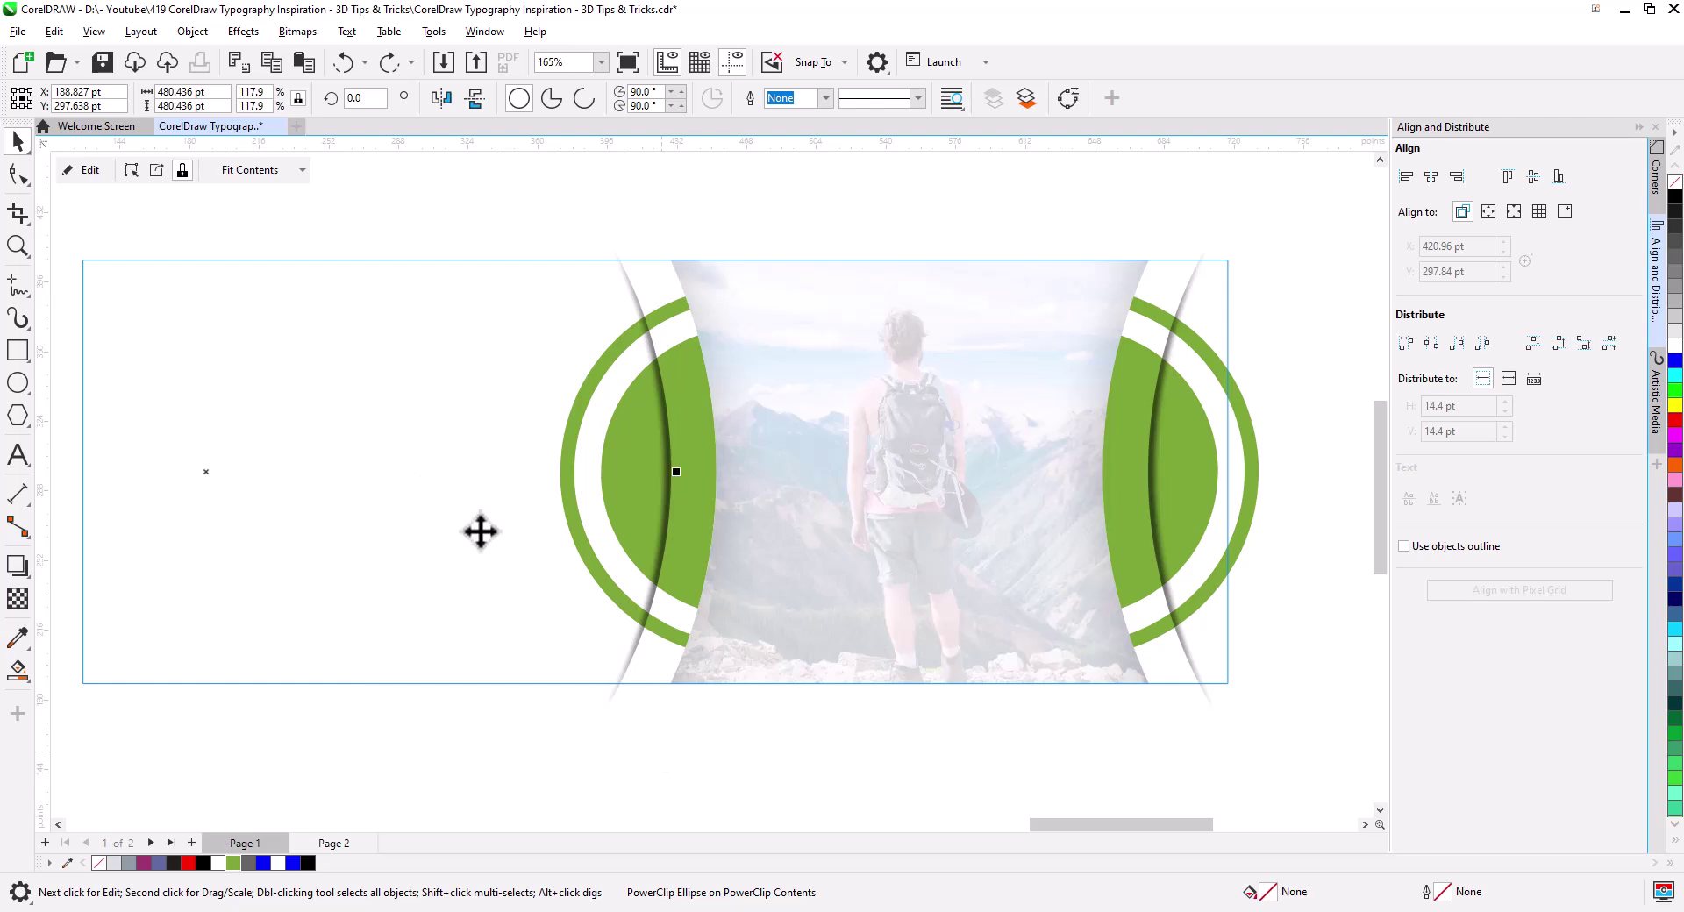
{"action": "scroll", "coordinate": [569, 591], "scroll_direction": "down", "scroll_amount": 3}
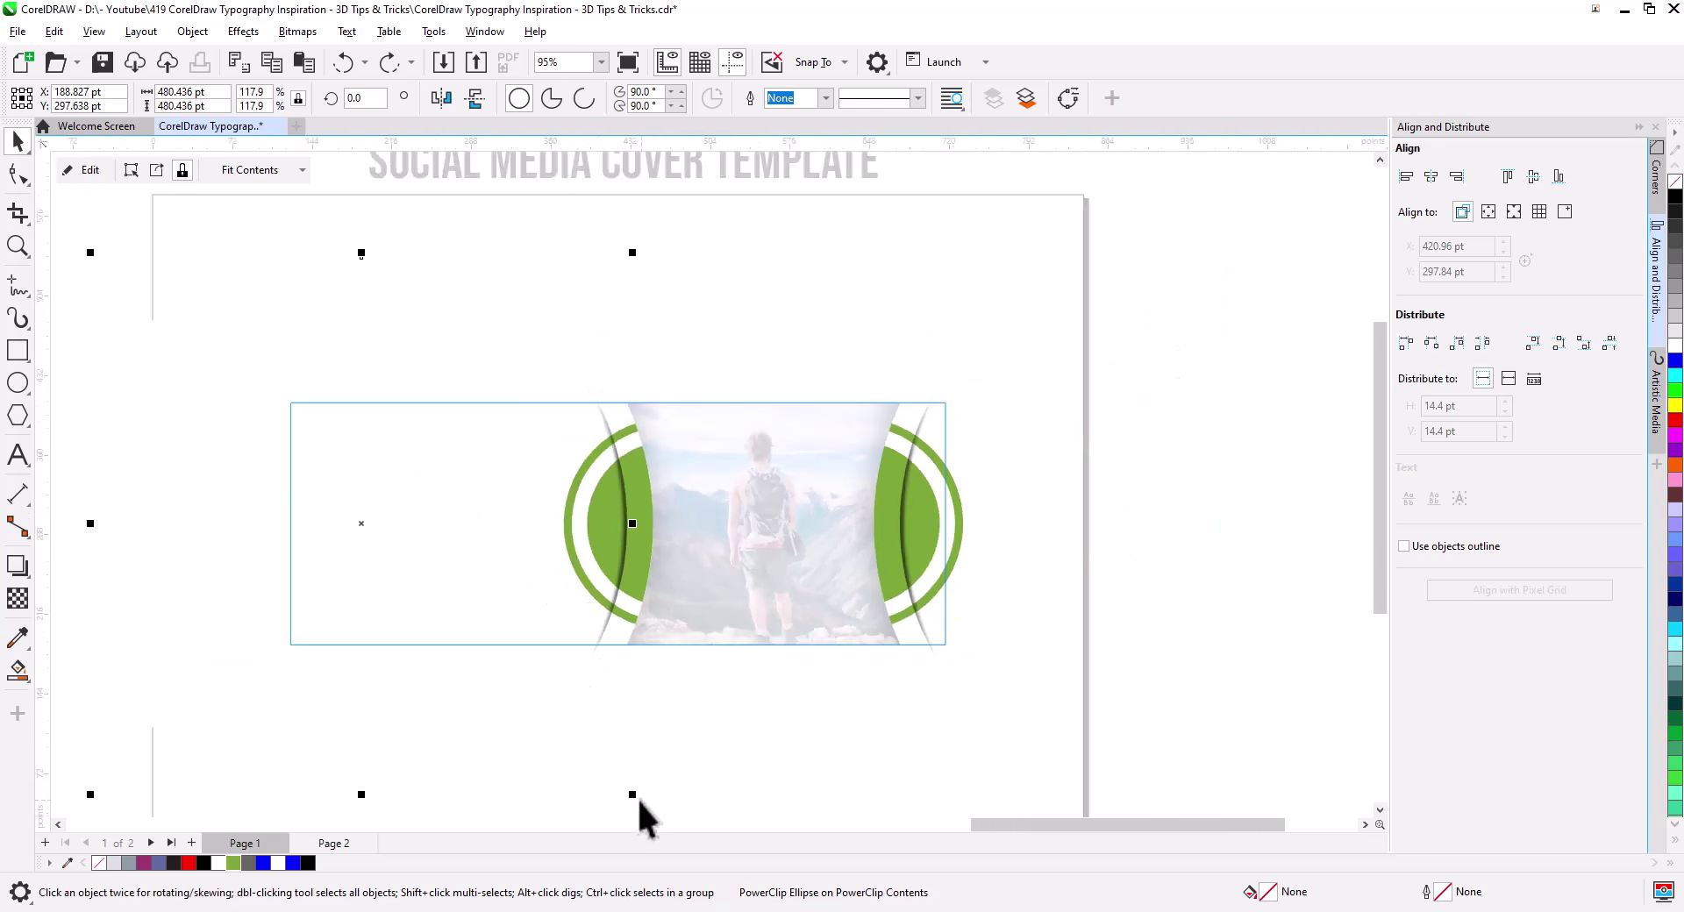
{"action": "left_click_drag", "start_coordinate": [639, 800], "coordinate": [609, 790]}
{"action": "left_click_drag", "start_coordinate": [535, 594], "coordinate": [563, 595]}
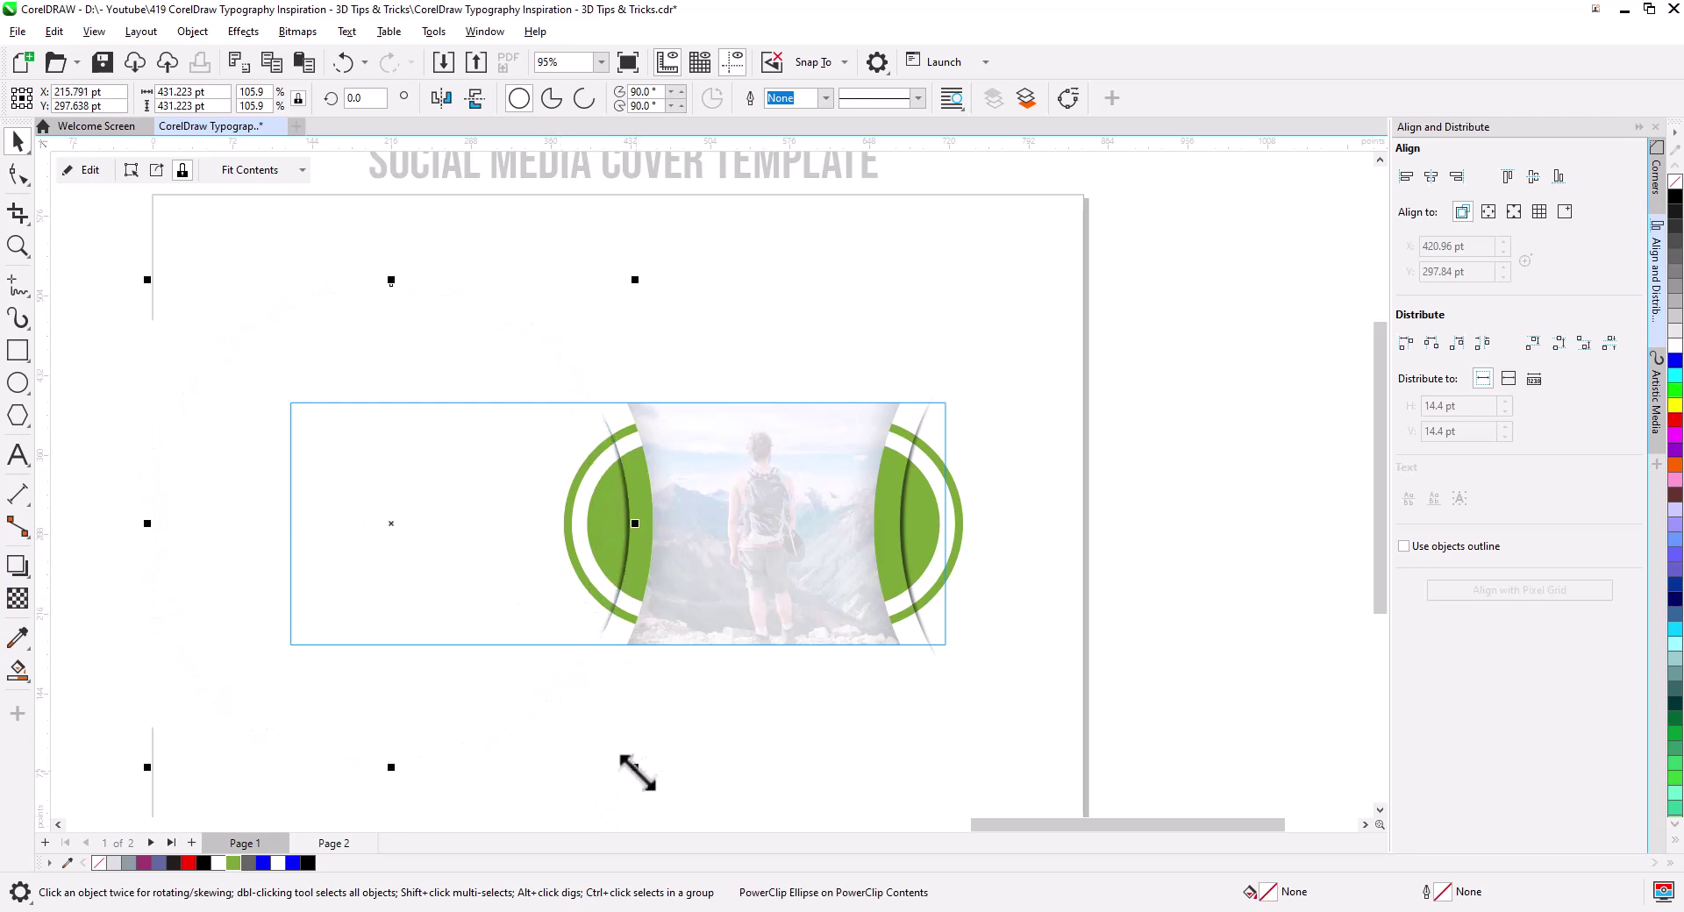
{"action": "left_click_drag", "start_coordinate": [637, 772], "coordinate": [620, 763]}
{"action": "left_click_drag", "start_coordinate": [529, 590], "coordinate": [537, 589]}
{"action": "left_click", "coordinate": [701, 655]}
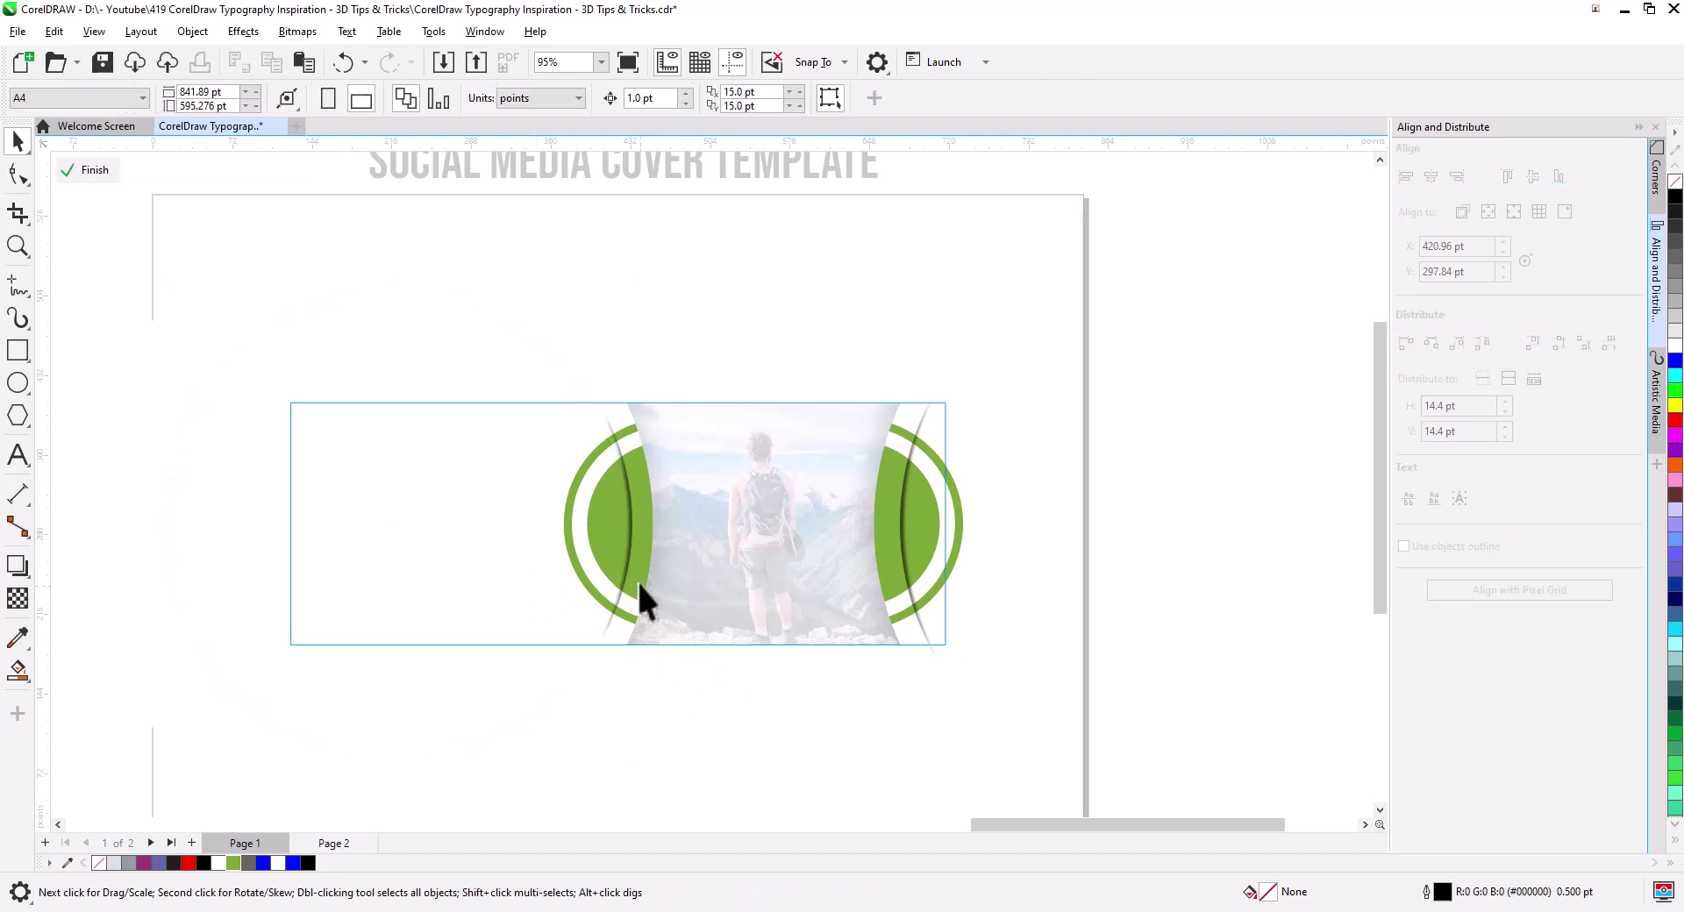
Step: Delete the curved shadow over the right green circle
{"action": "scroll", "coordinate": [632, 557], "scroll_direction": "up", "scroll_amount": 1}
{"action": "scroll", "coordinate": [633, 557], "scroll_direction": "up", "scroll_amount": 2}
{"action": "left_click", "coordinate": [1192, 534]}
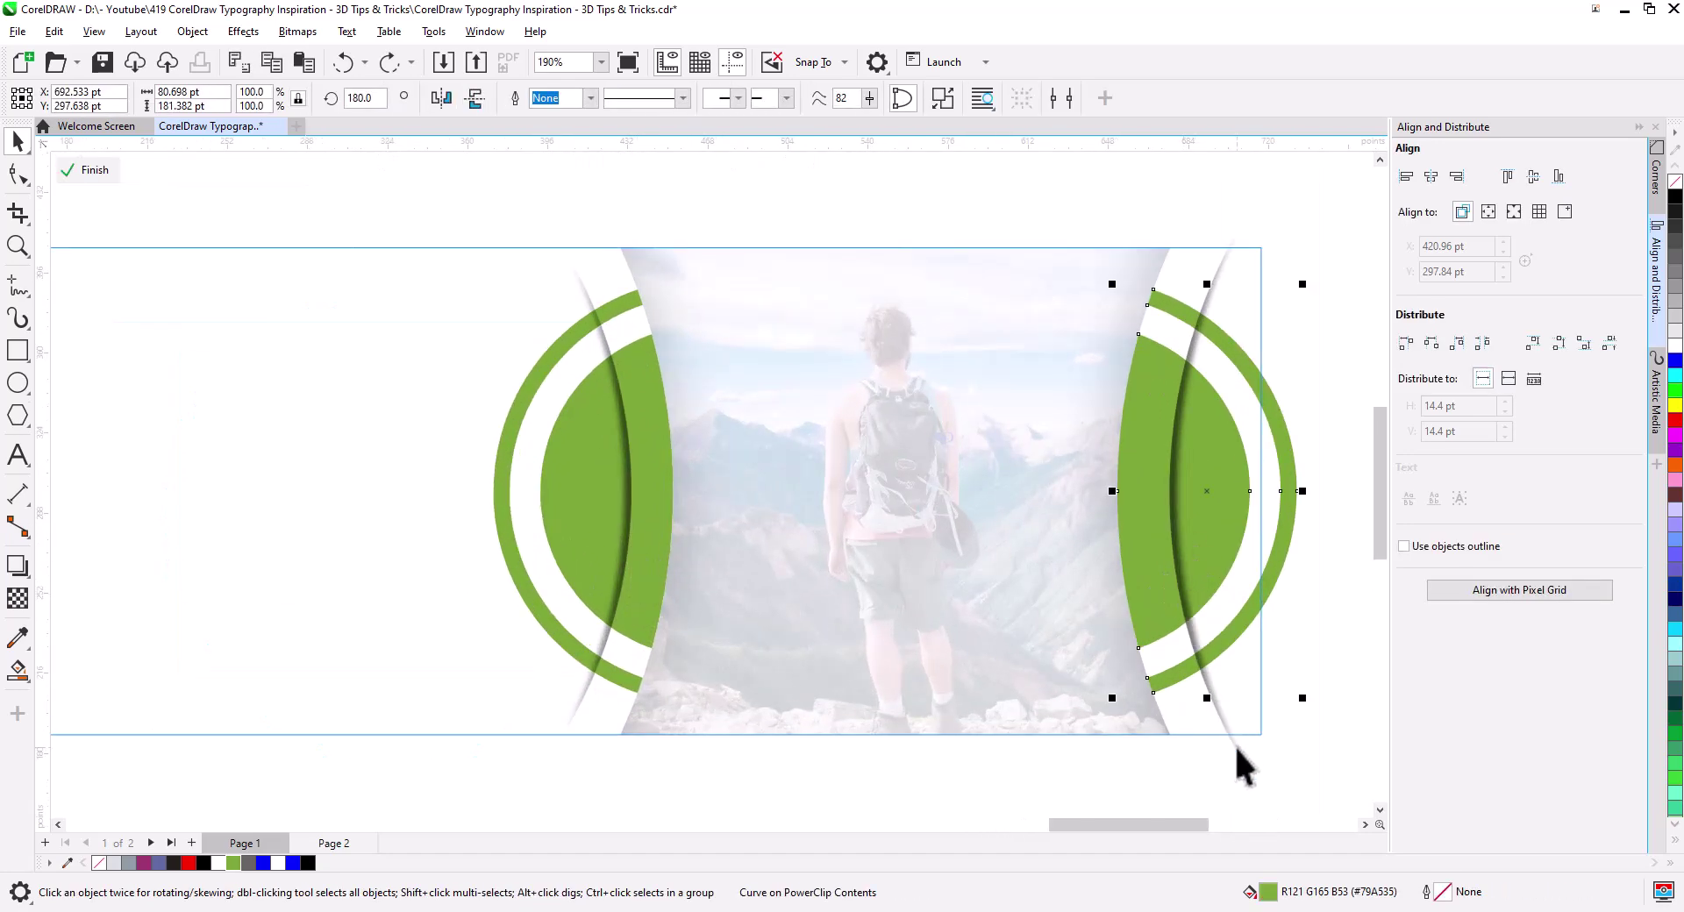
{"action": "key", "text": "Delete"}
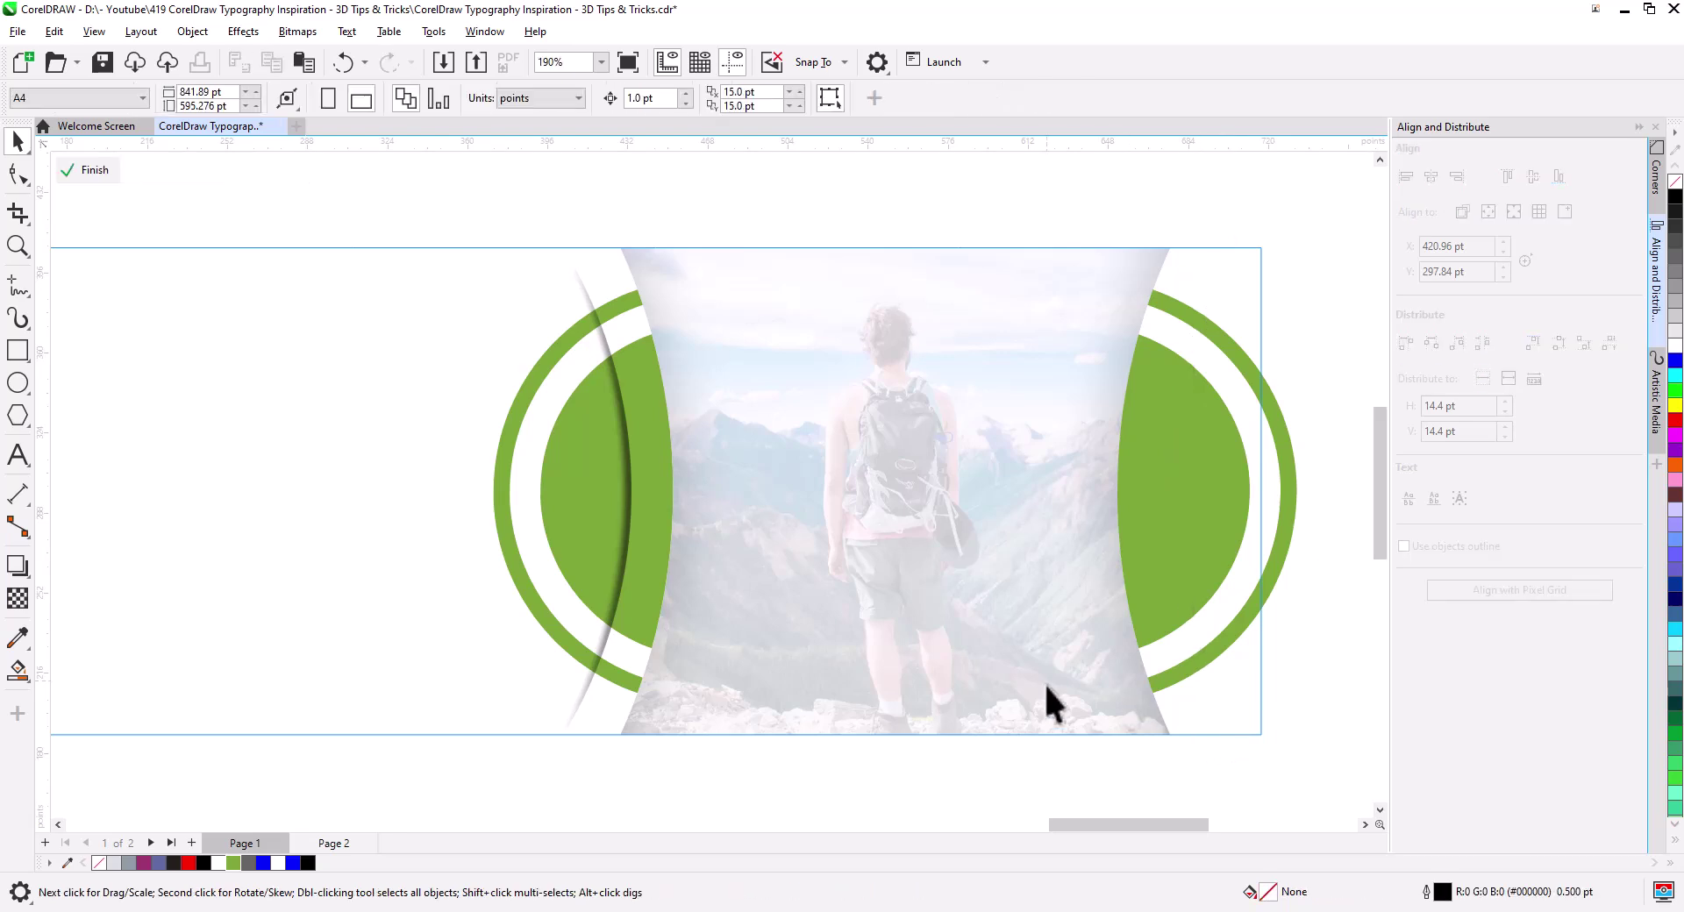
Step: Duplicate the left curved shadow towards the right side of the cover and mirror the copy horizontally
{"action": "left_click", "coordinate": [629, 532]}
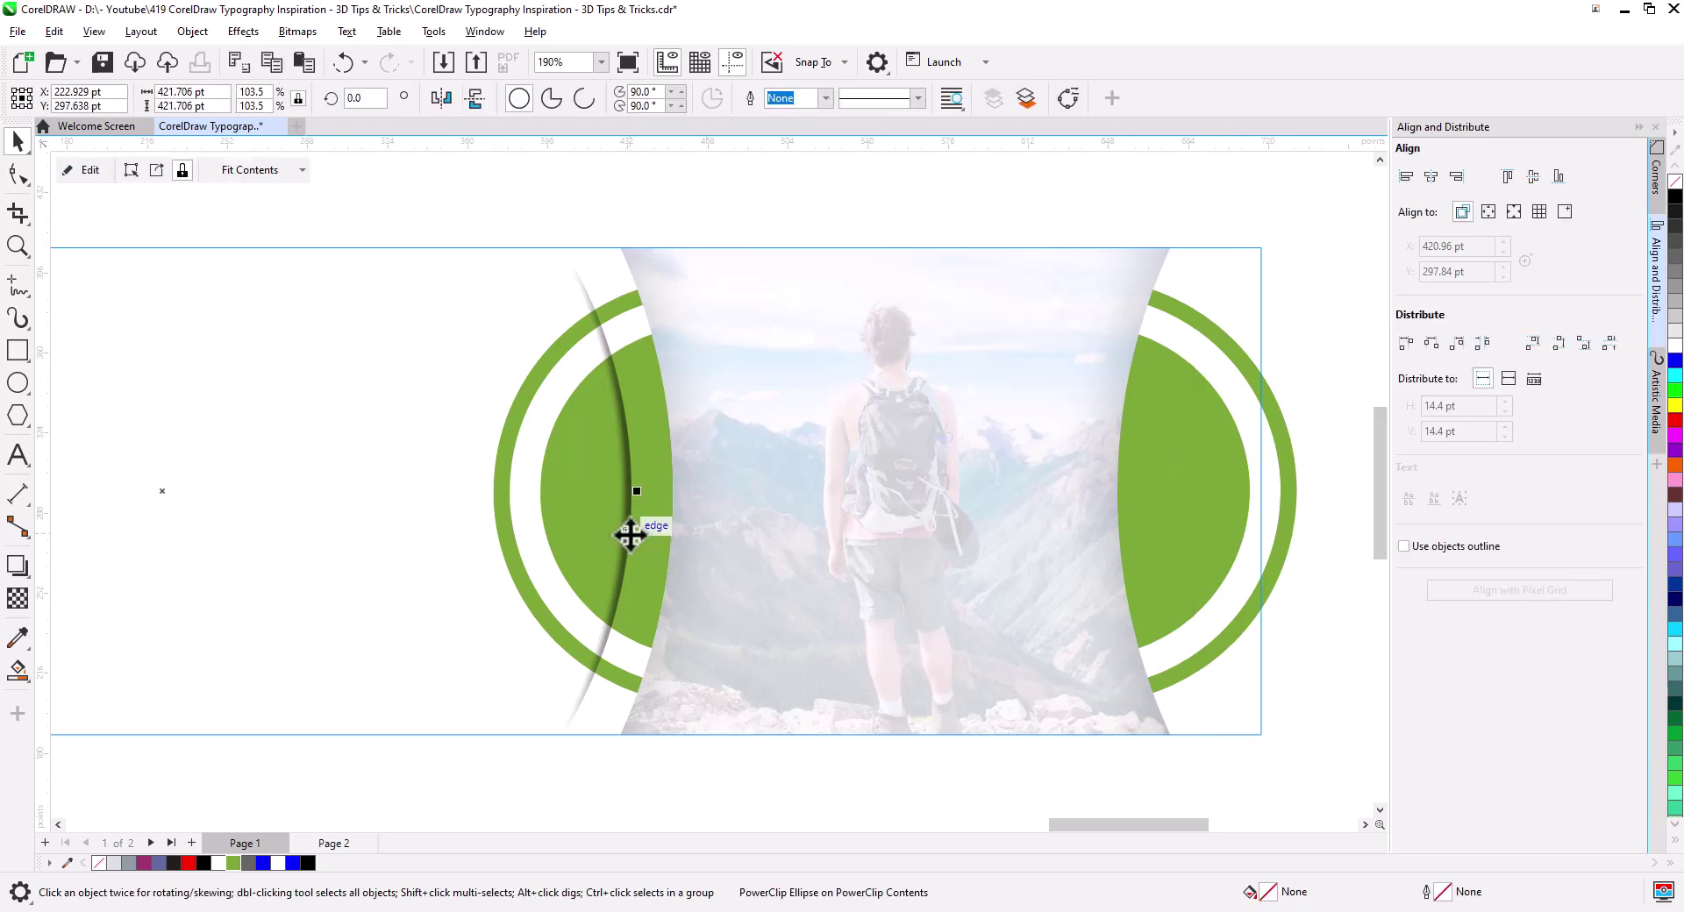
{"action": "left_click_drag", "start_coordinate": [628, 534], "coordinate": [855, 539]}
{"action": "scroll", "coordinate": [586, 536], "scroll_direction": "down", "scroll_amount": 3}
{"action": "left_click", "coordinate": [908, 576]}
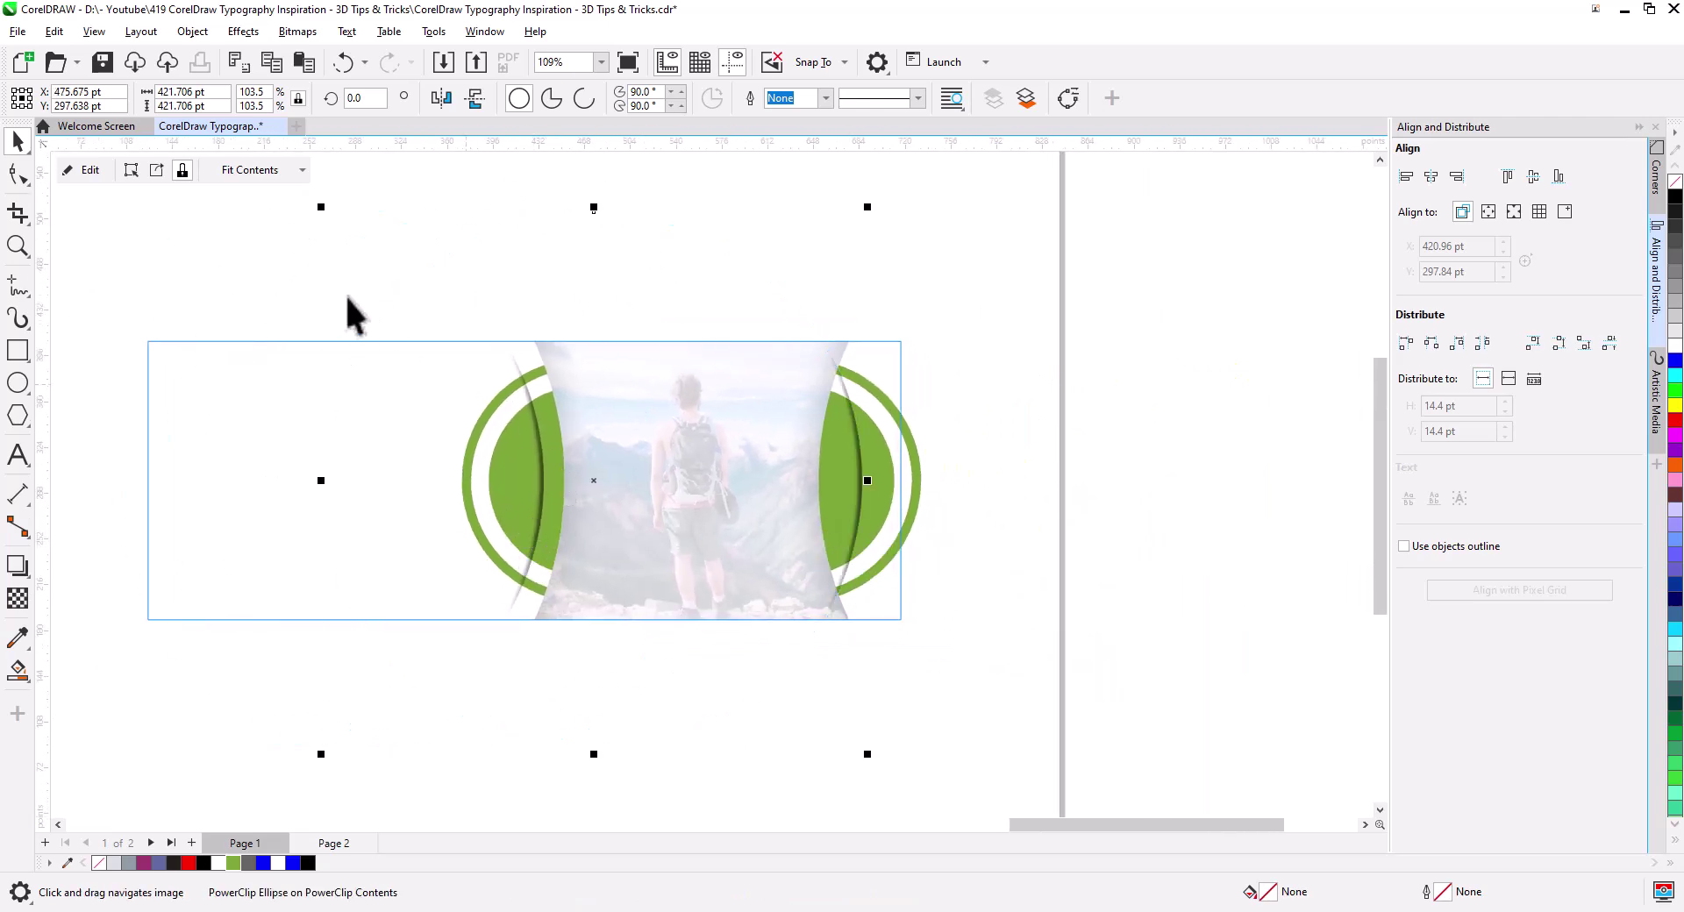
{"action": "left_click", "coordinate": [441, 98]}
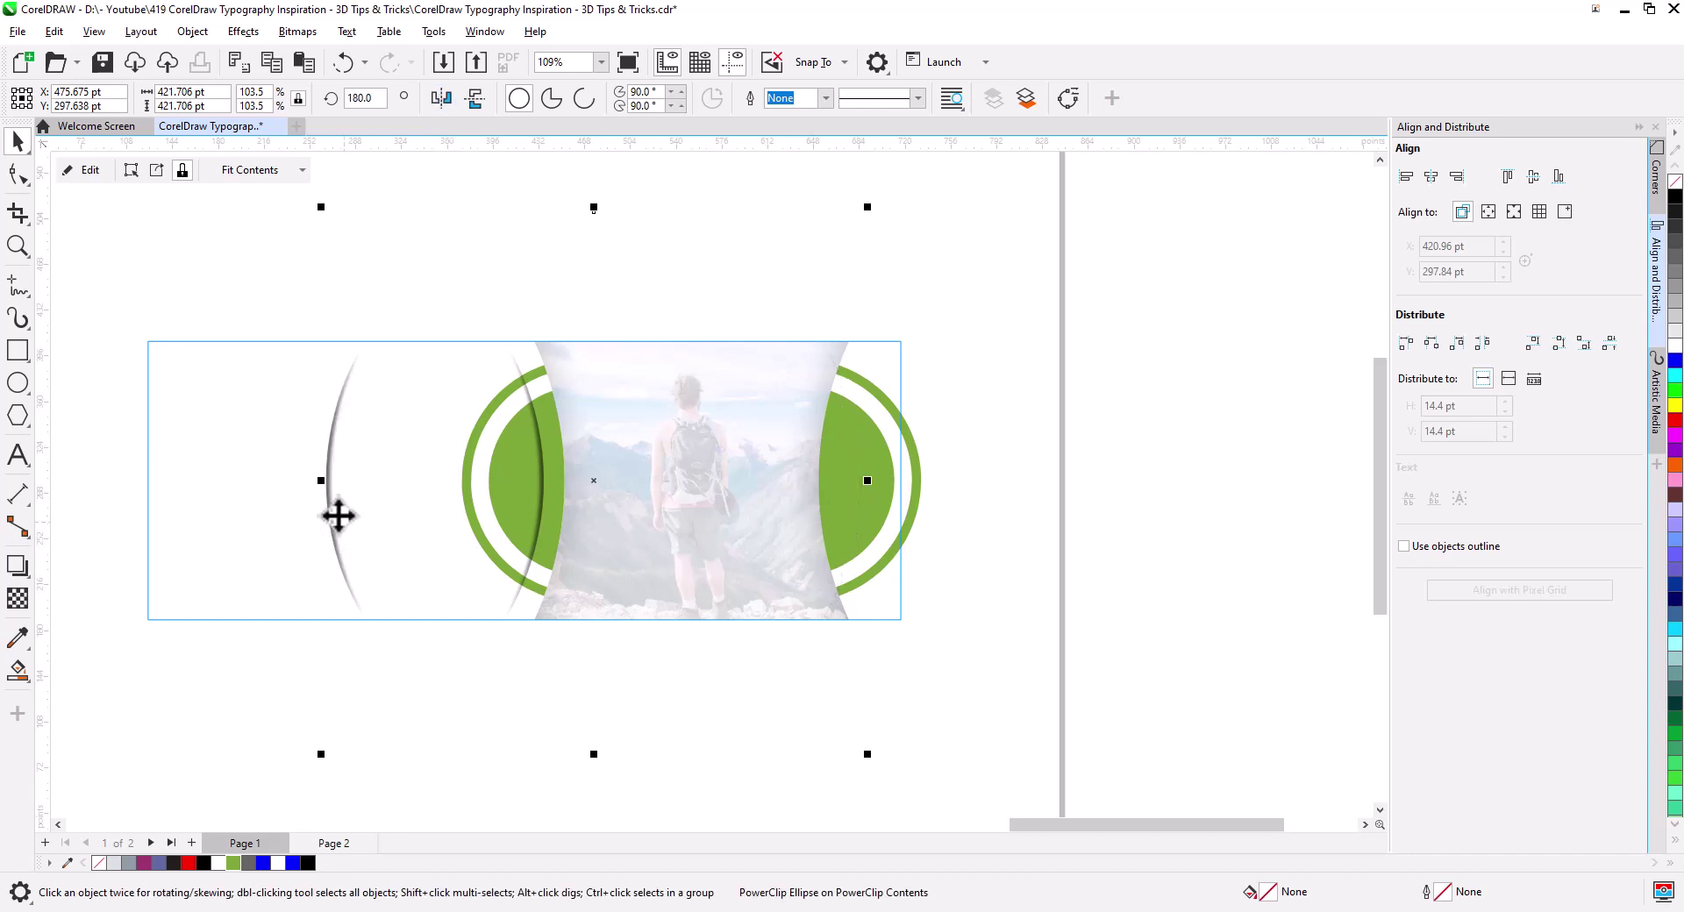
Step: Place the mirrored shadow over the right green circle, nudge it slightly right and finish editing the cover's PowerClip
{"action": "left_click_drag", "start_coordinate": [332, 506], "coordinate": [860, 612]}
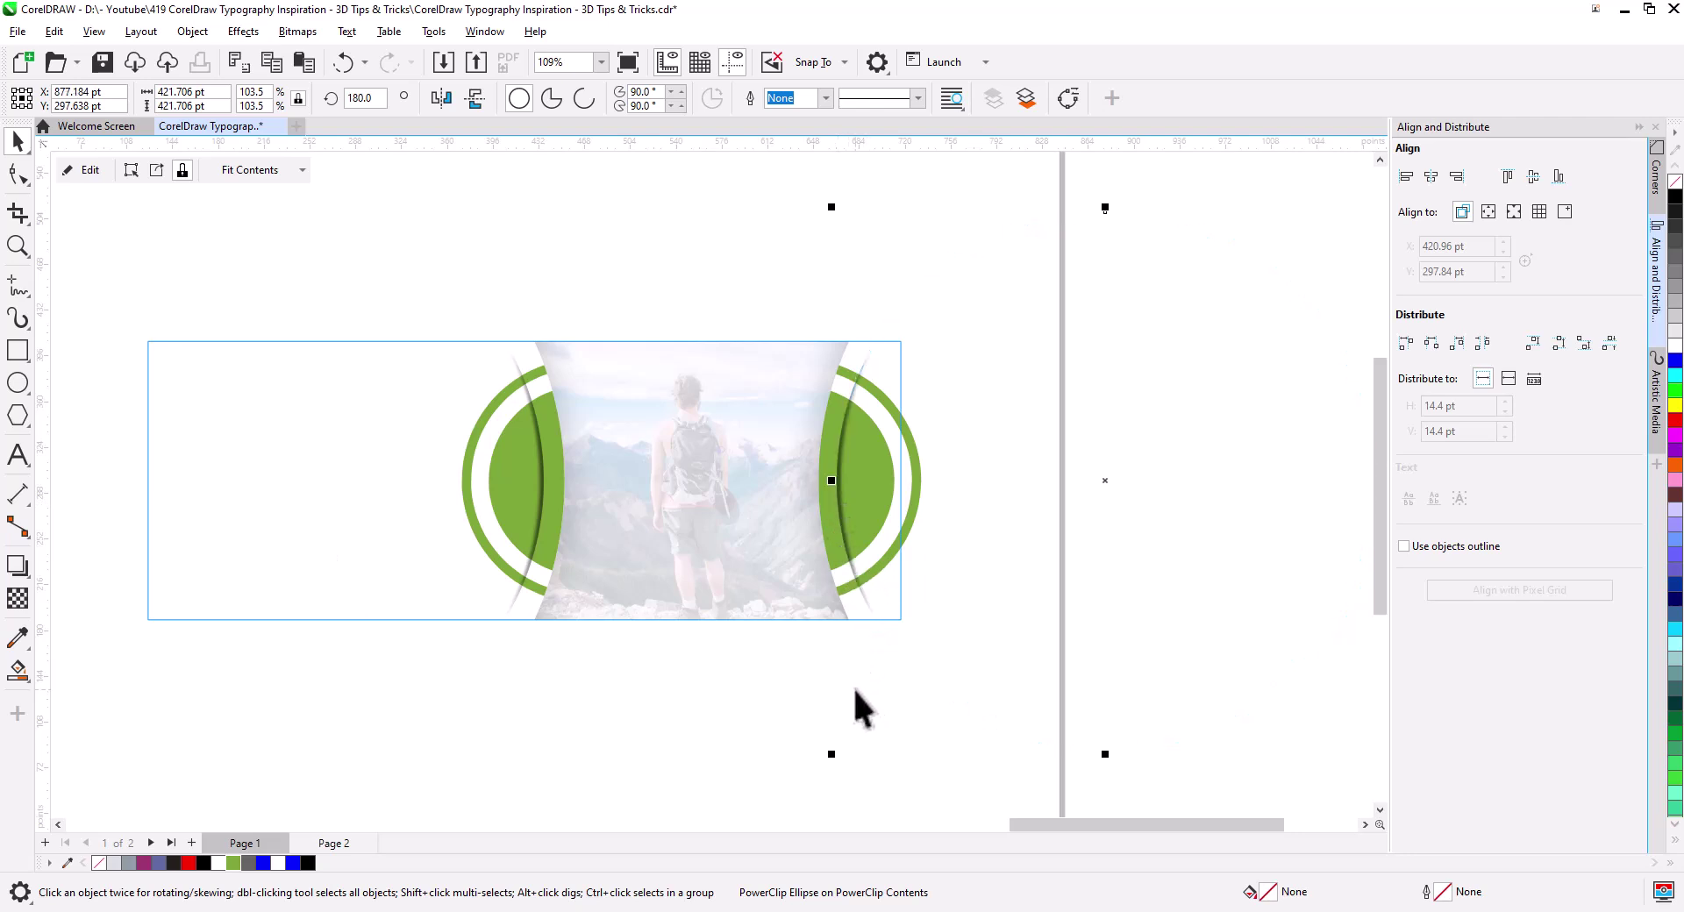
{"action": "key", "text": "Right"}
{"action": "left_click", "coordinate": [762, 714]}
{"action": "left_click", "coordinate": [66, 176]}
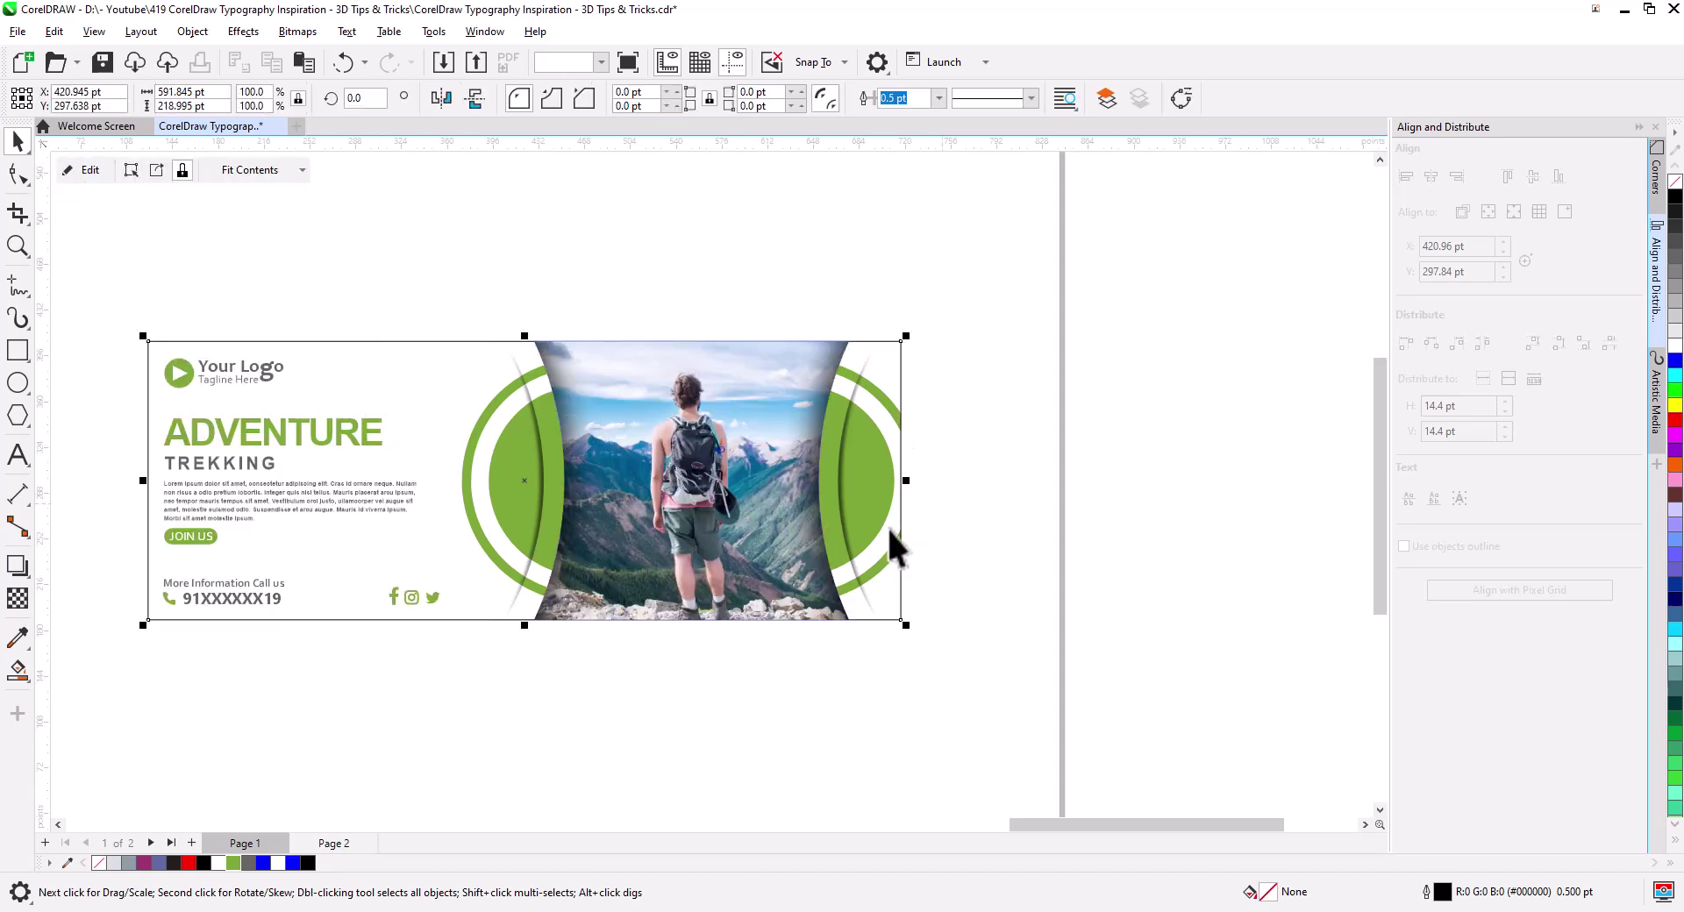
{"action": "scroll", "coordinate": [663, 539], "scroll_direction": "up", "scroll_amount": 3}
{"action": "left_click_drag", "start_coordinate": [687, 557], "coordinate": [767, 614]}
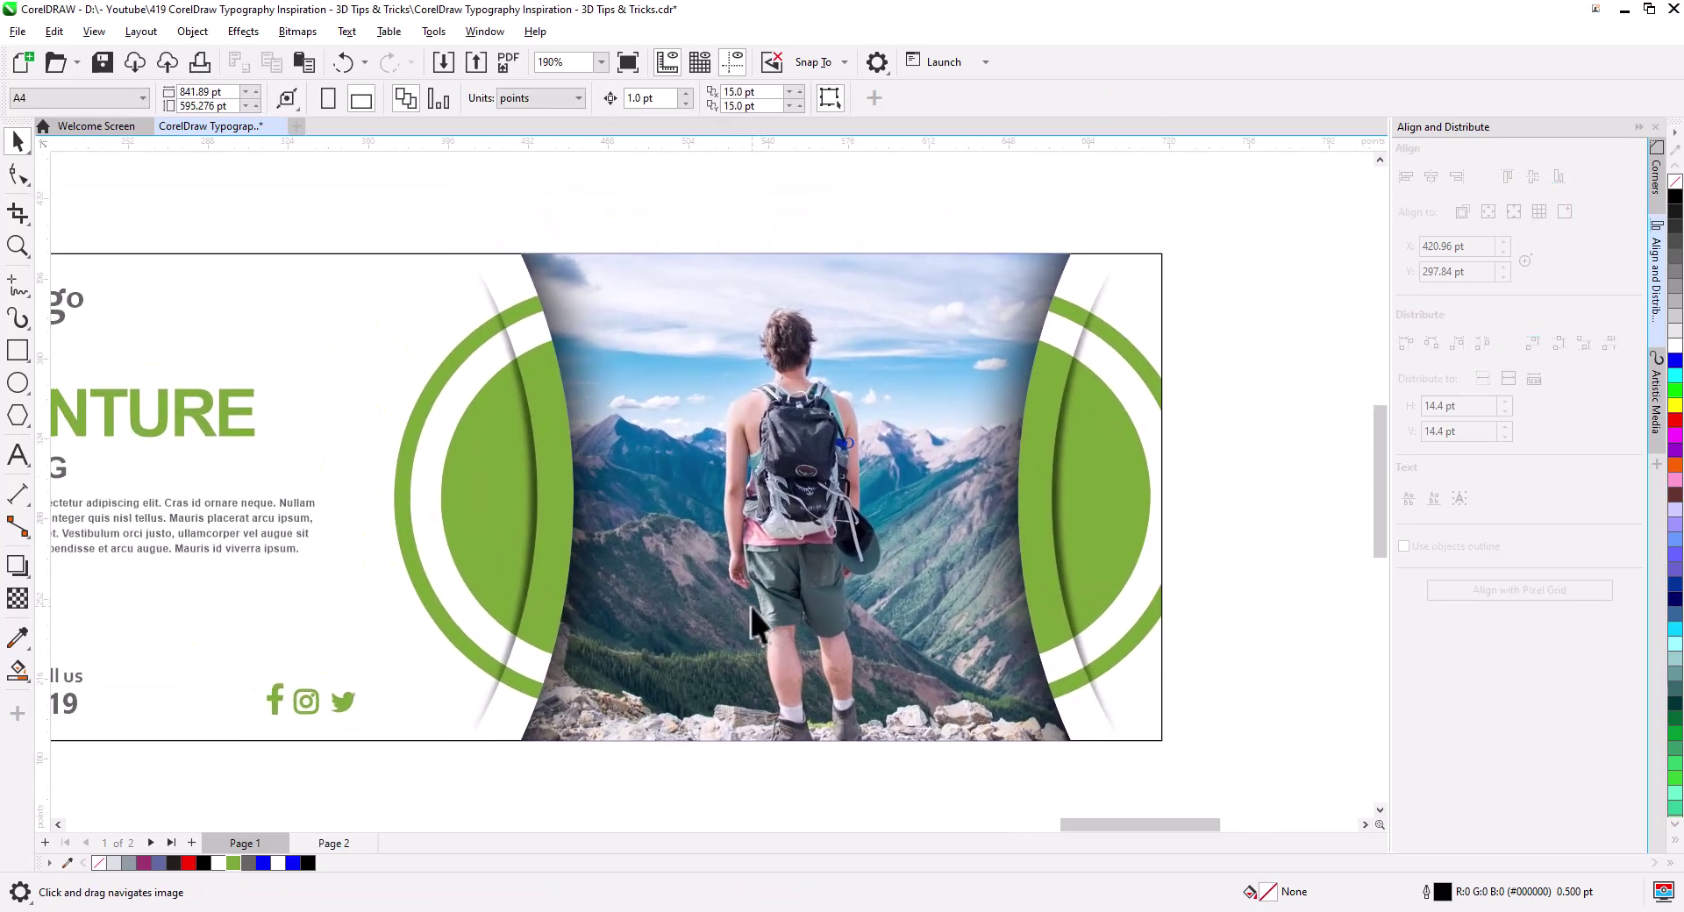
{"action": "scroll", "coordinate": [645, 560], "scroll_direction": "down", "scroll_amount": 3}
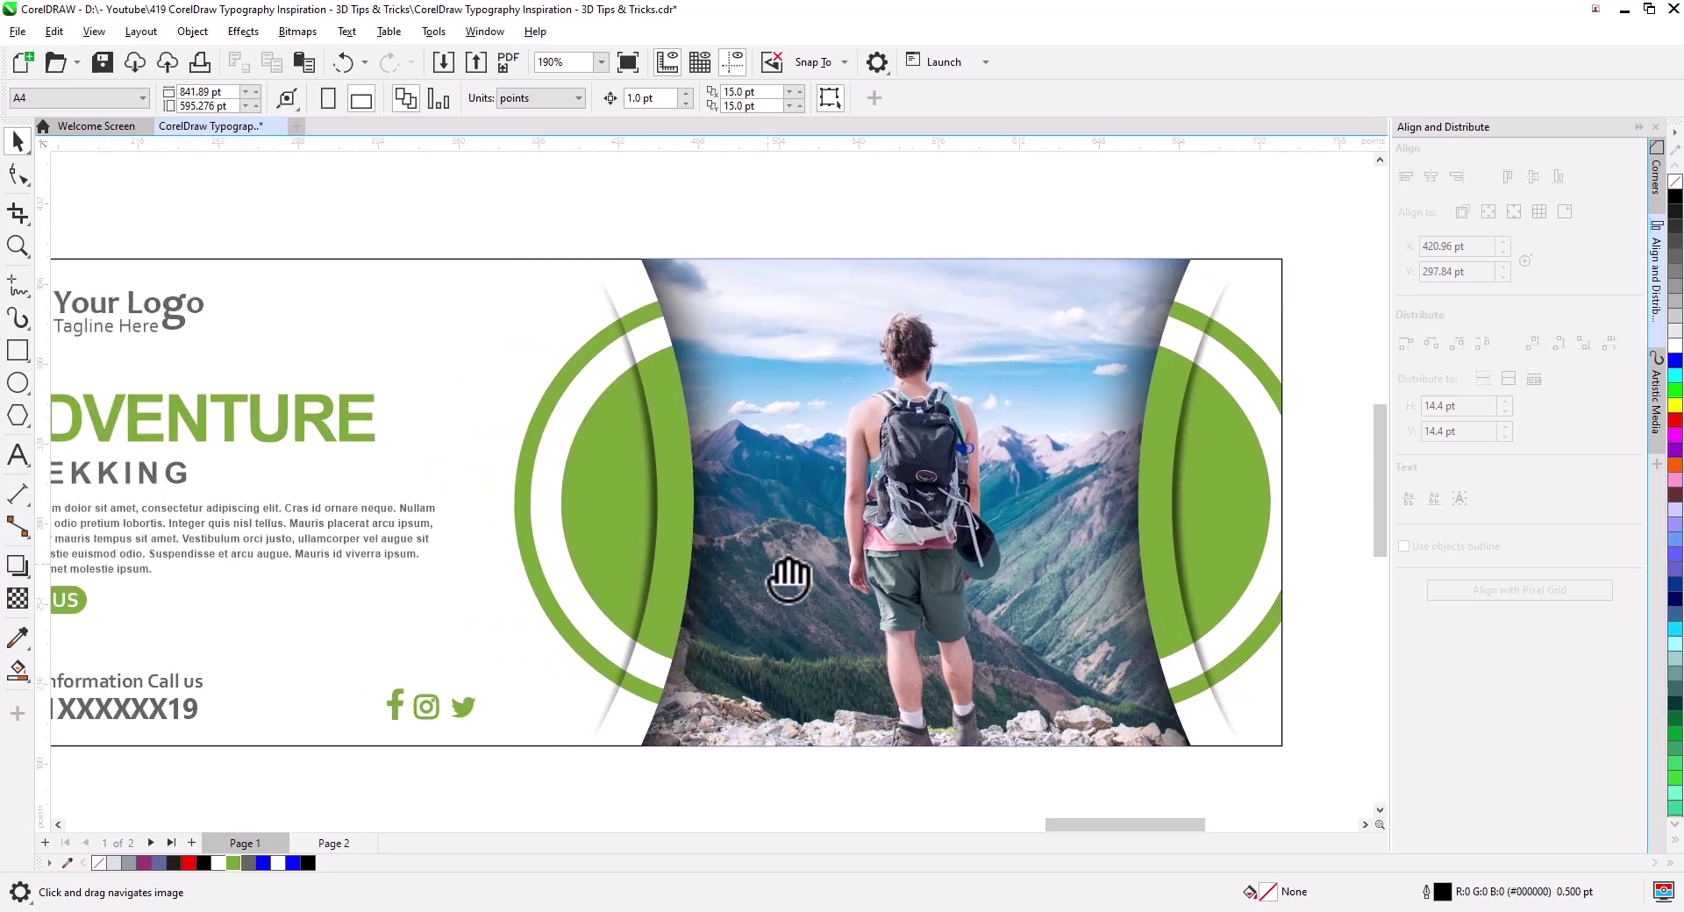